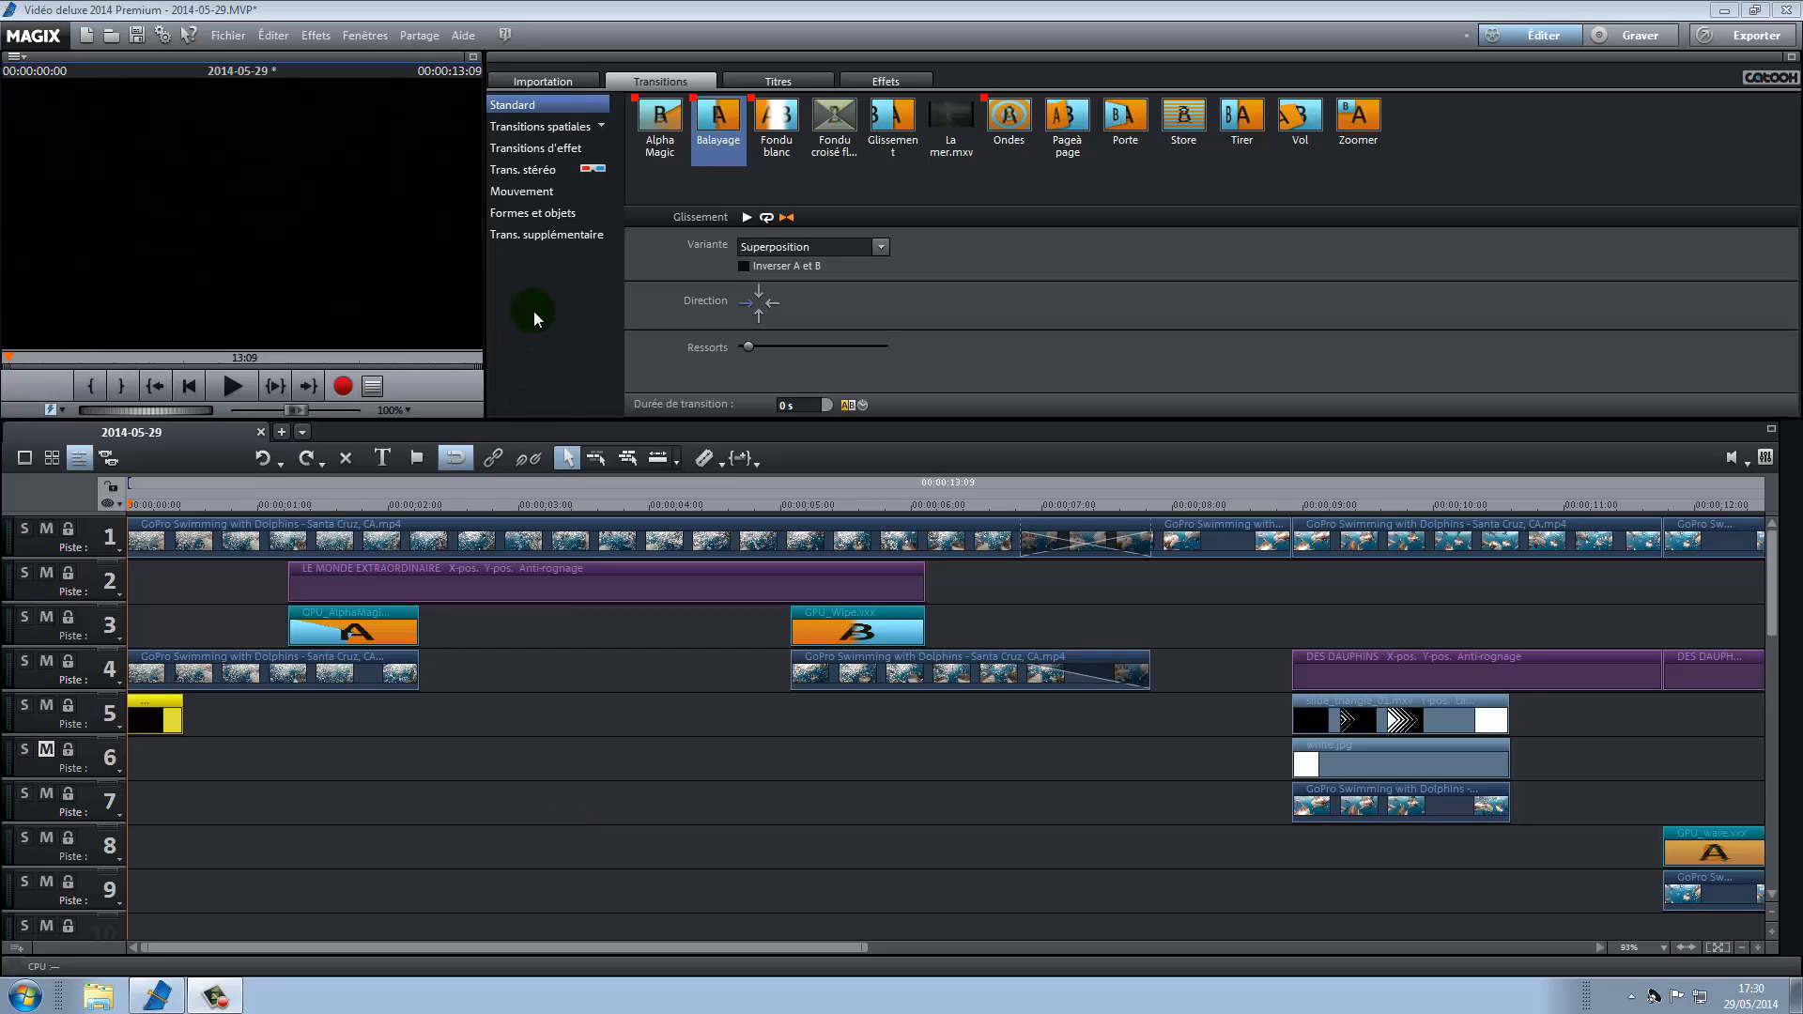
- Create a new film and add the GoPro Swimming with Dolphins video at the start of track 1
click(281, 432)
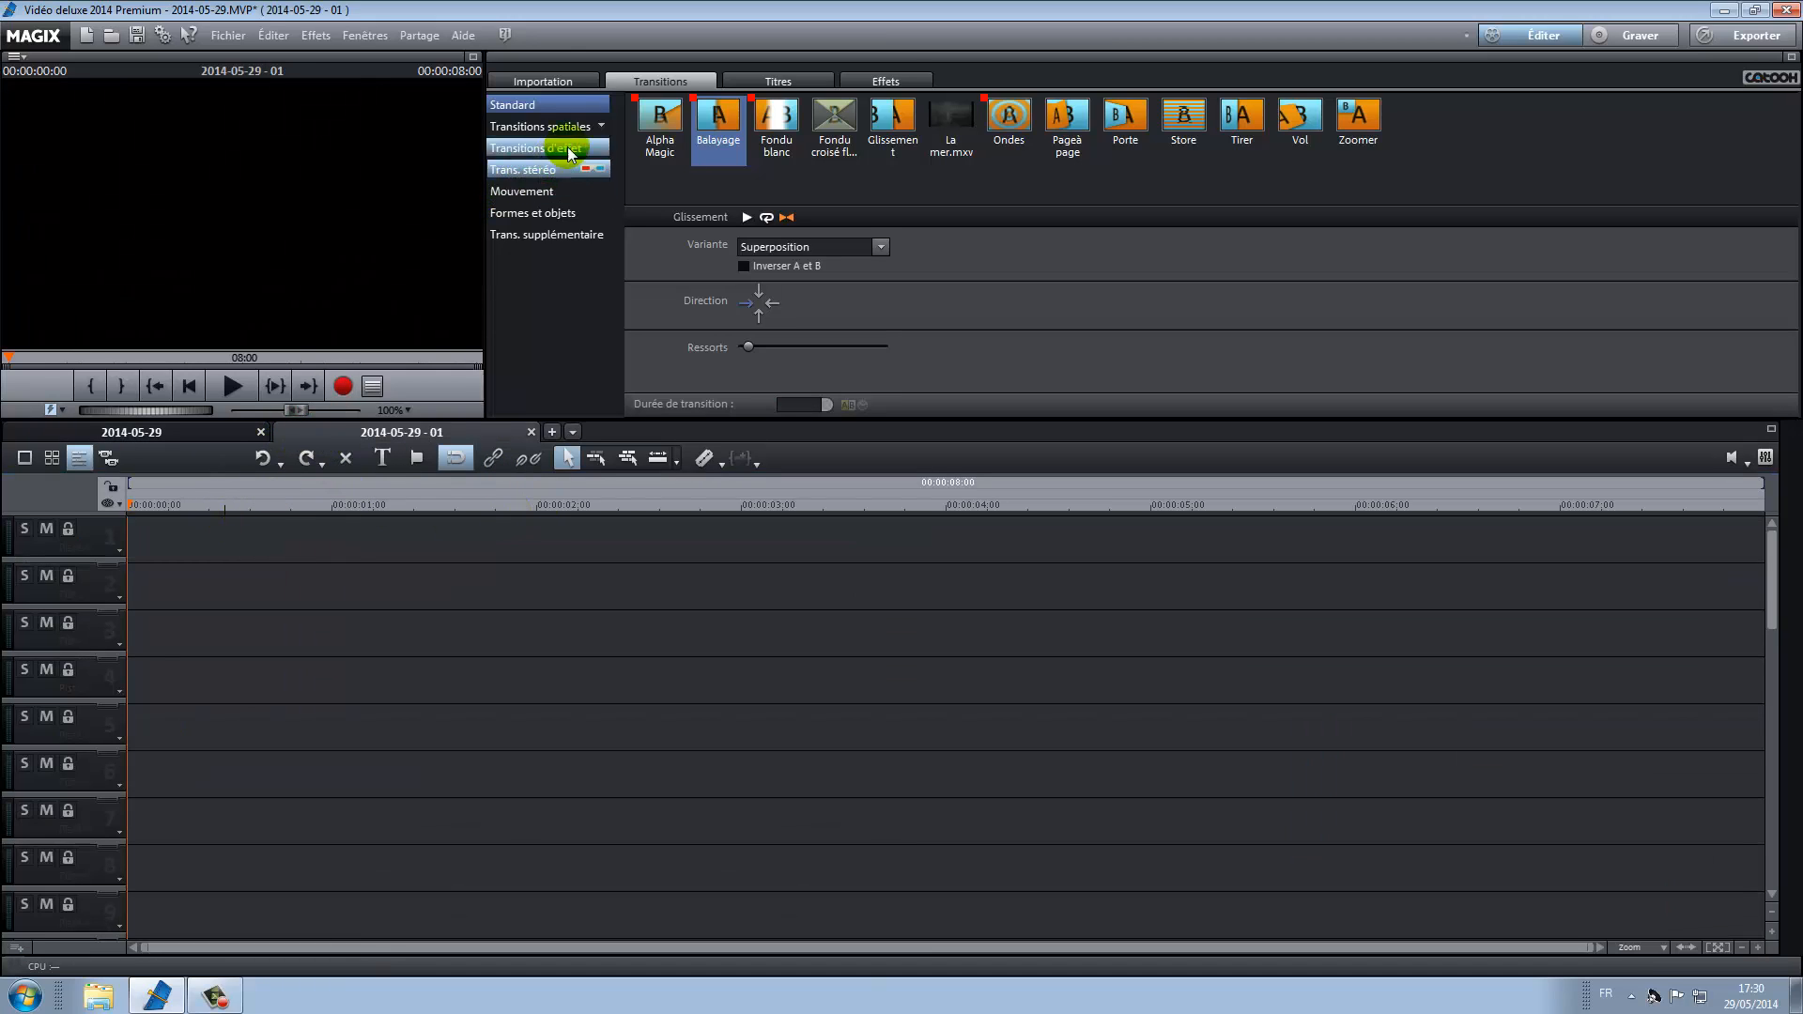
click(551, 84)
drag(685, 343, 191, 533)
click(1050, 556)
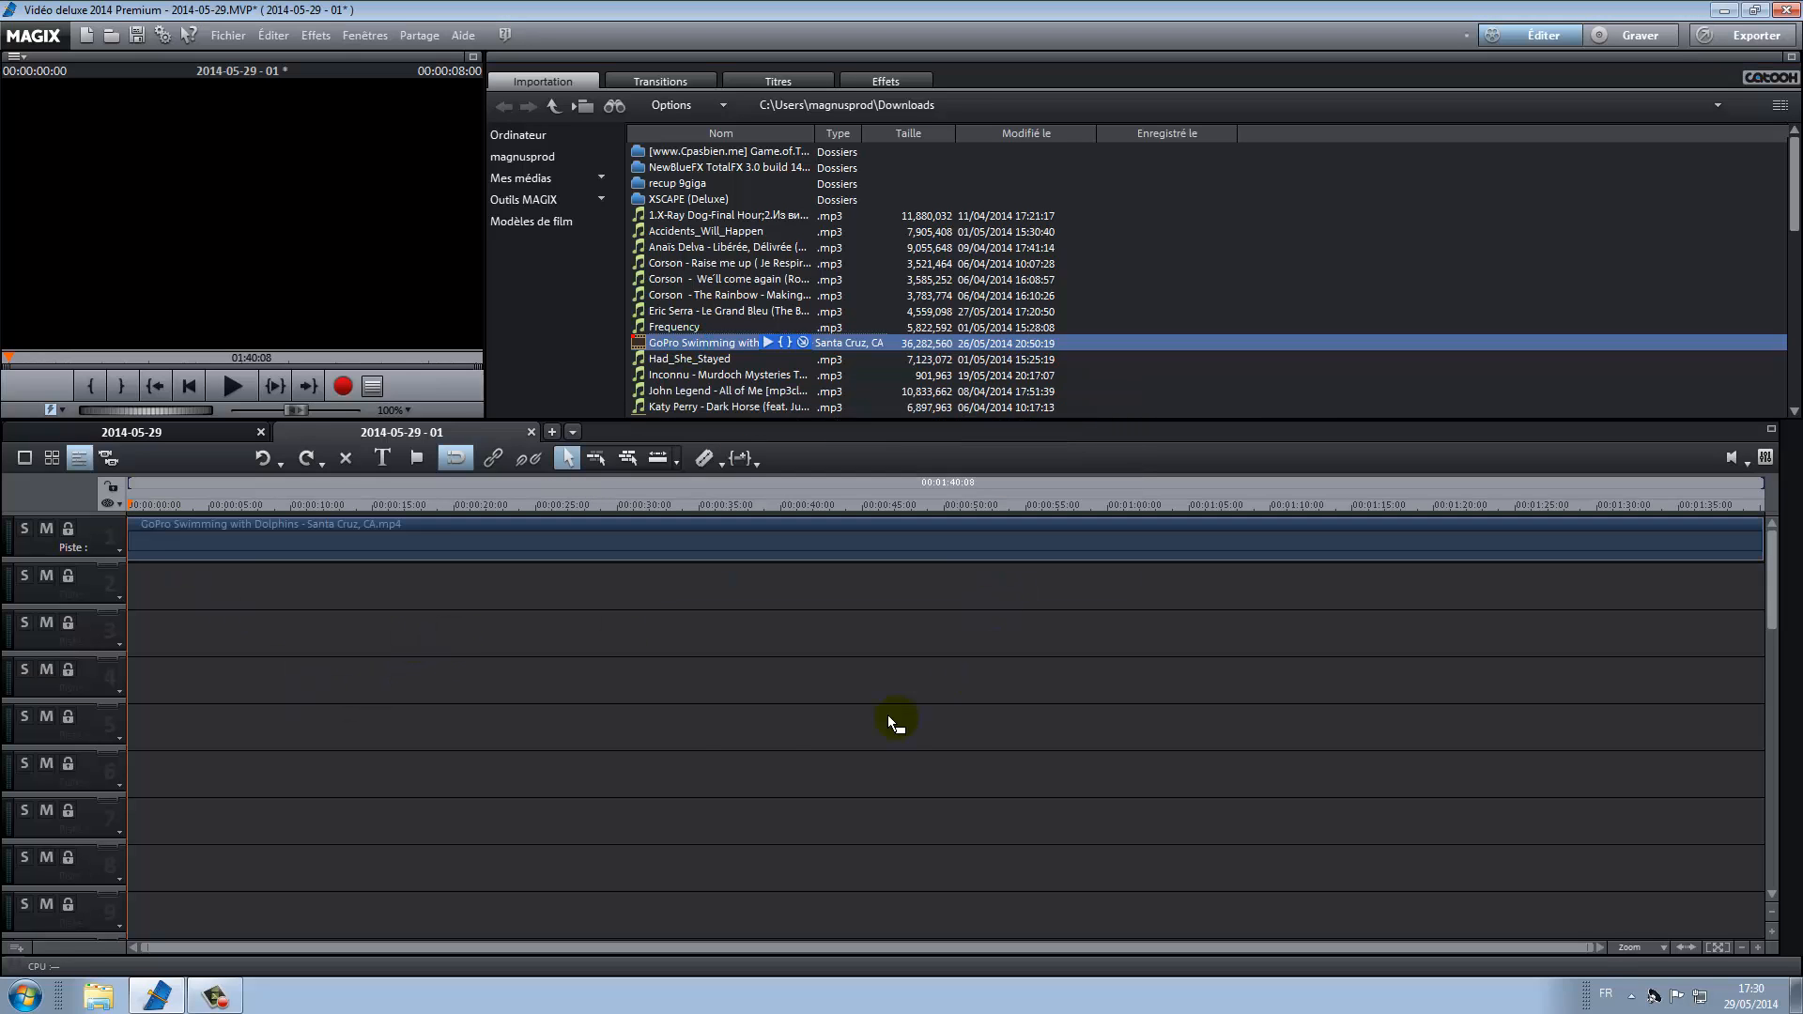
- Split the dolphin clip at 00:00:03:24 and delete its opening part
drag(128, 506, 189, 505)
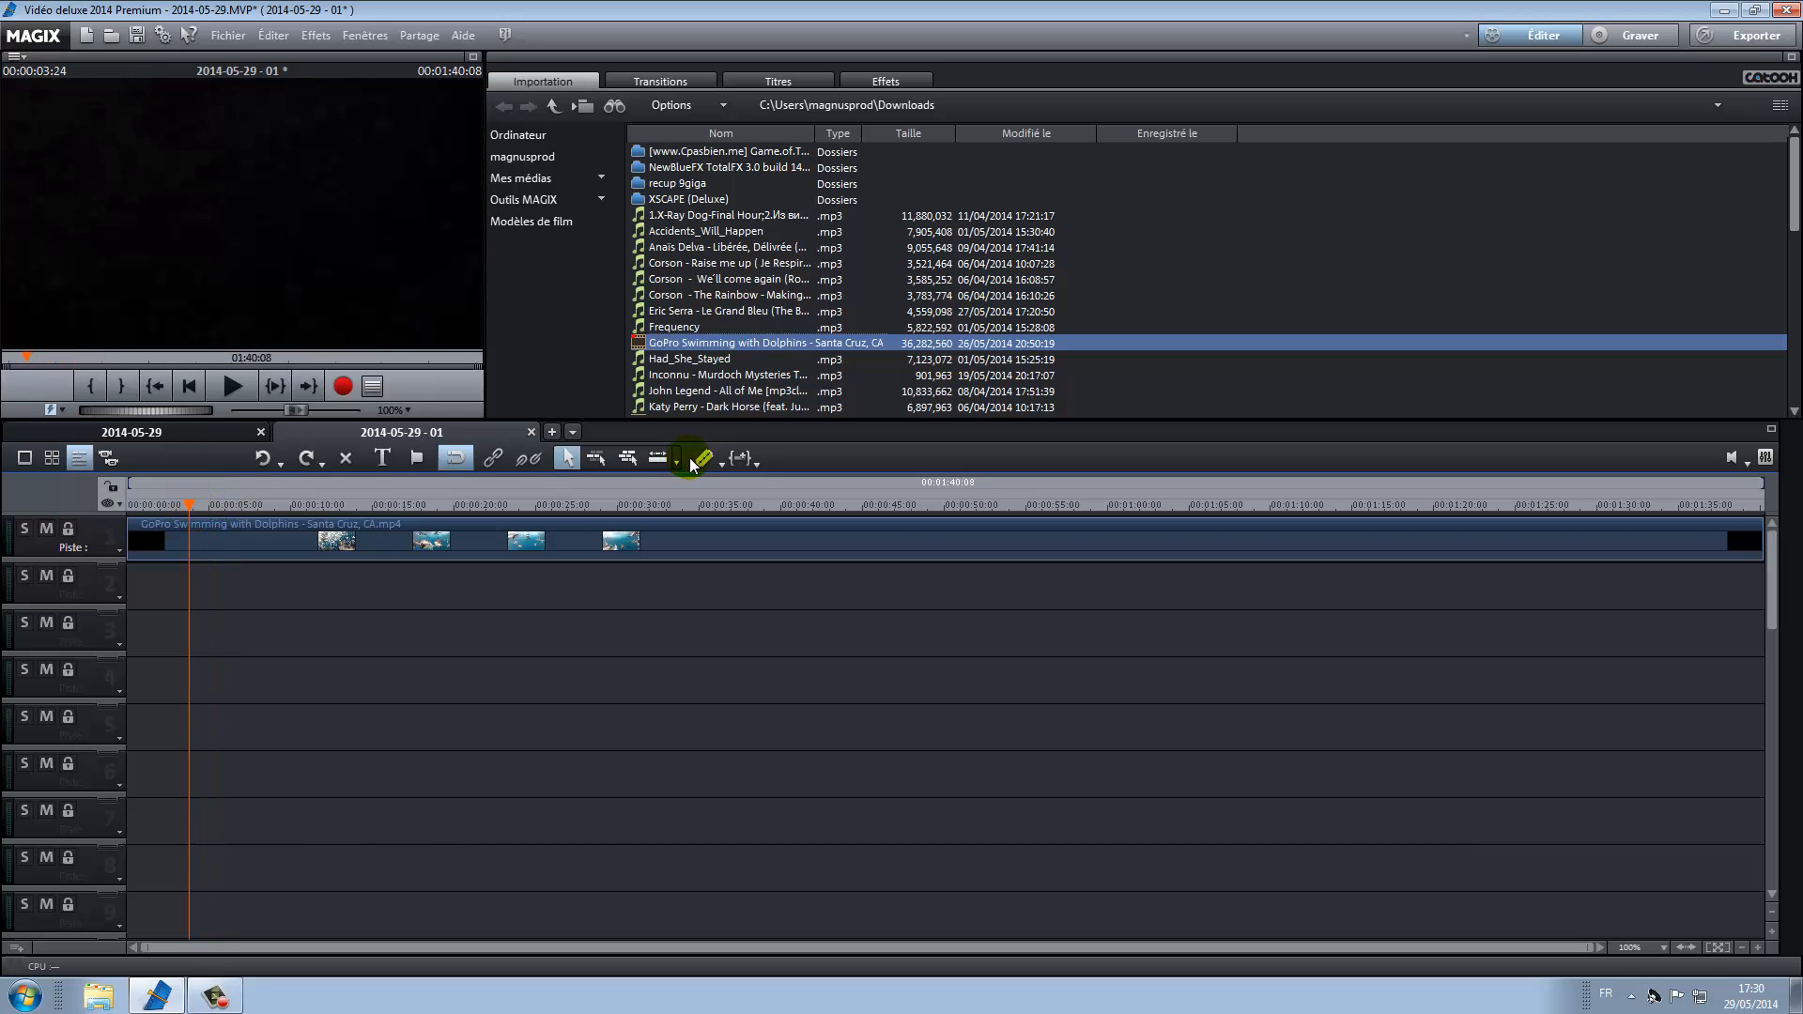
click(701, 460)
click(142, 539)
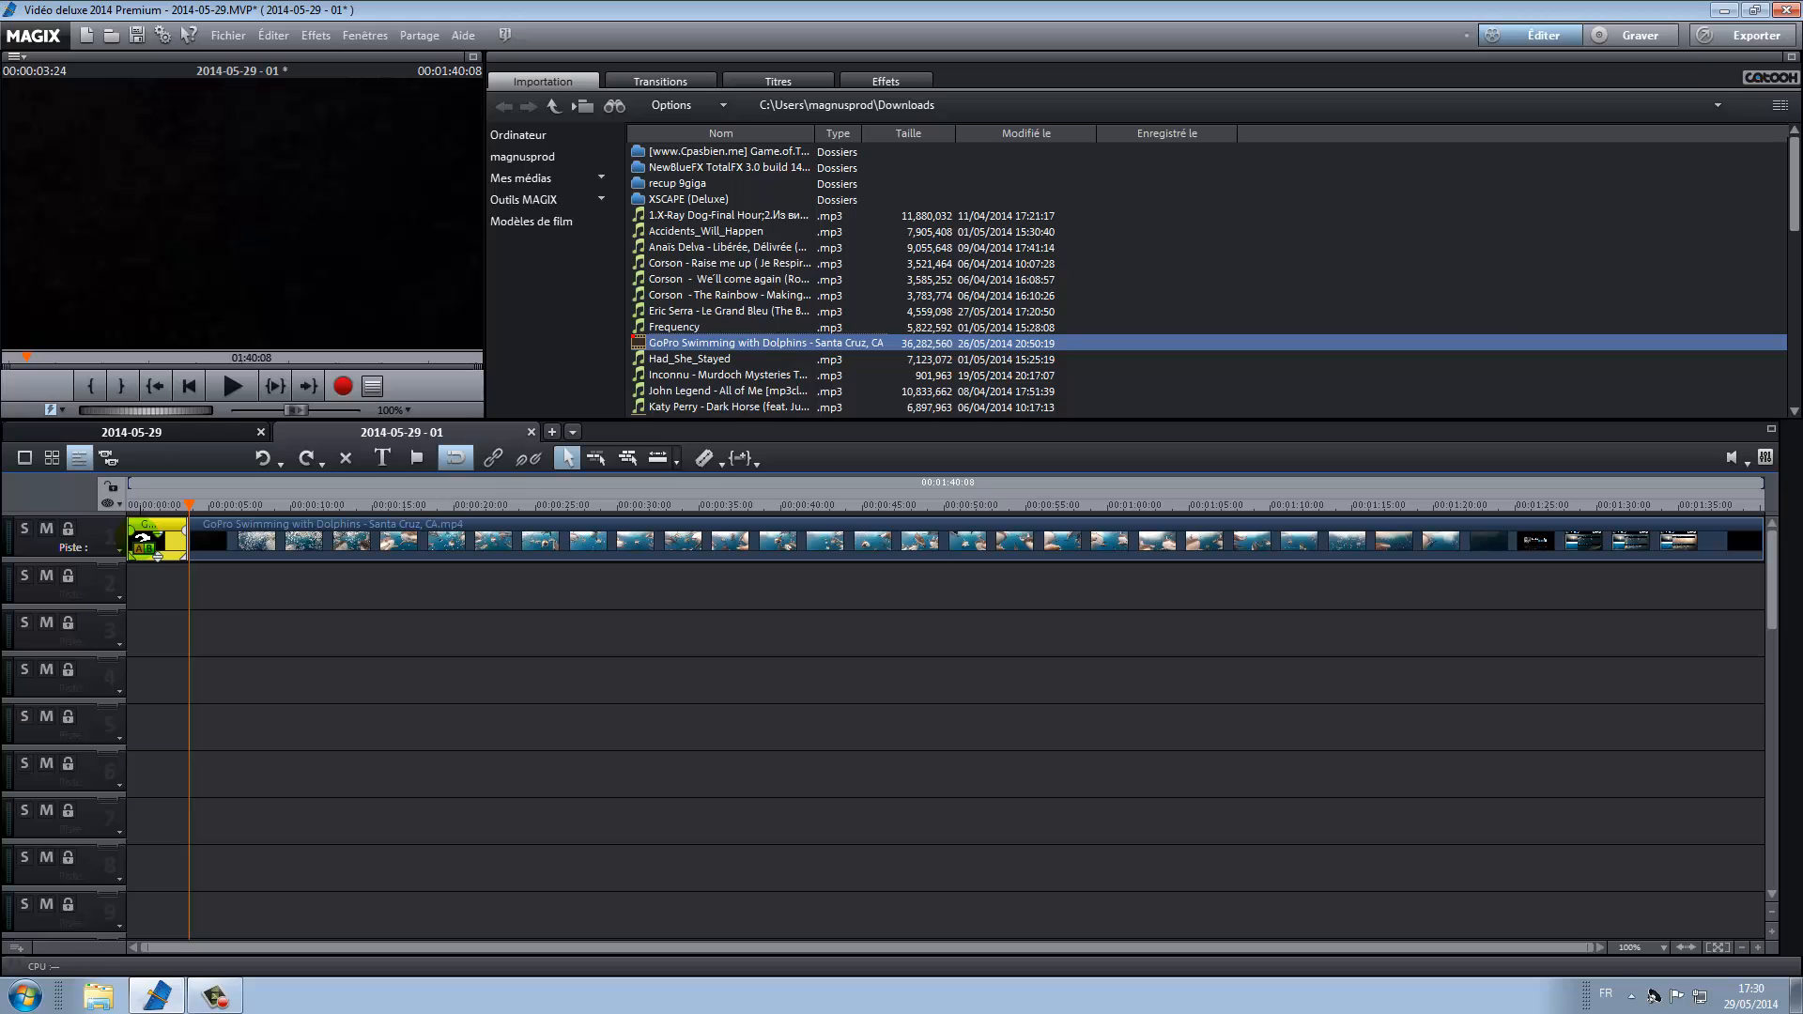
key(Delete)
- Place the remaining clip at the start of track 1 and split it at 00:00:05:29
mouse_move(236, 531)
mouse_down()
mouse_move(164, 531)
mouse_move(191, 505)
mouse_move(273, 504)
mouse_move(226, 504)
mouse_up()
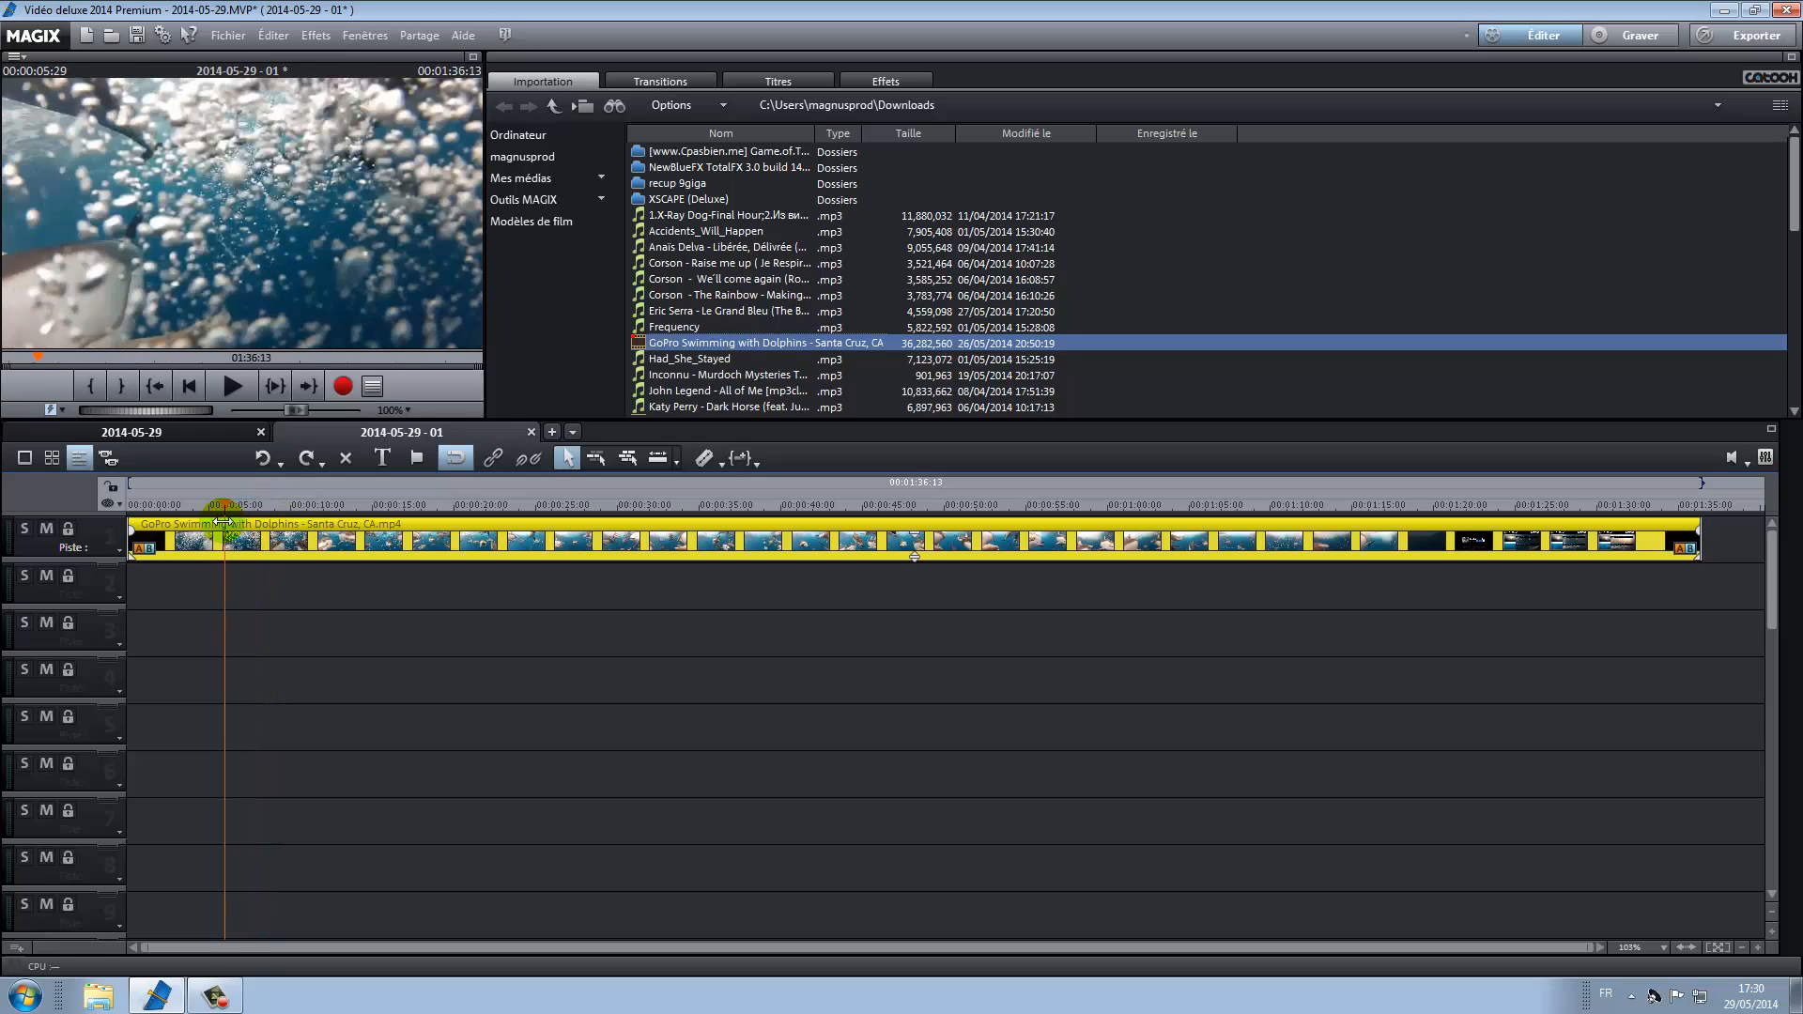
click(704, 459)
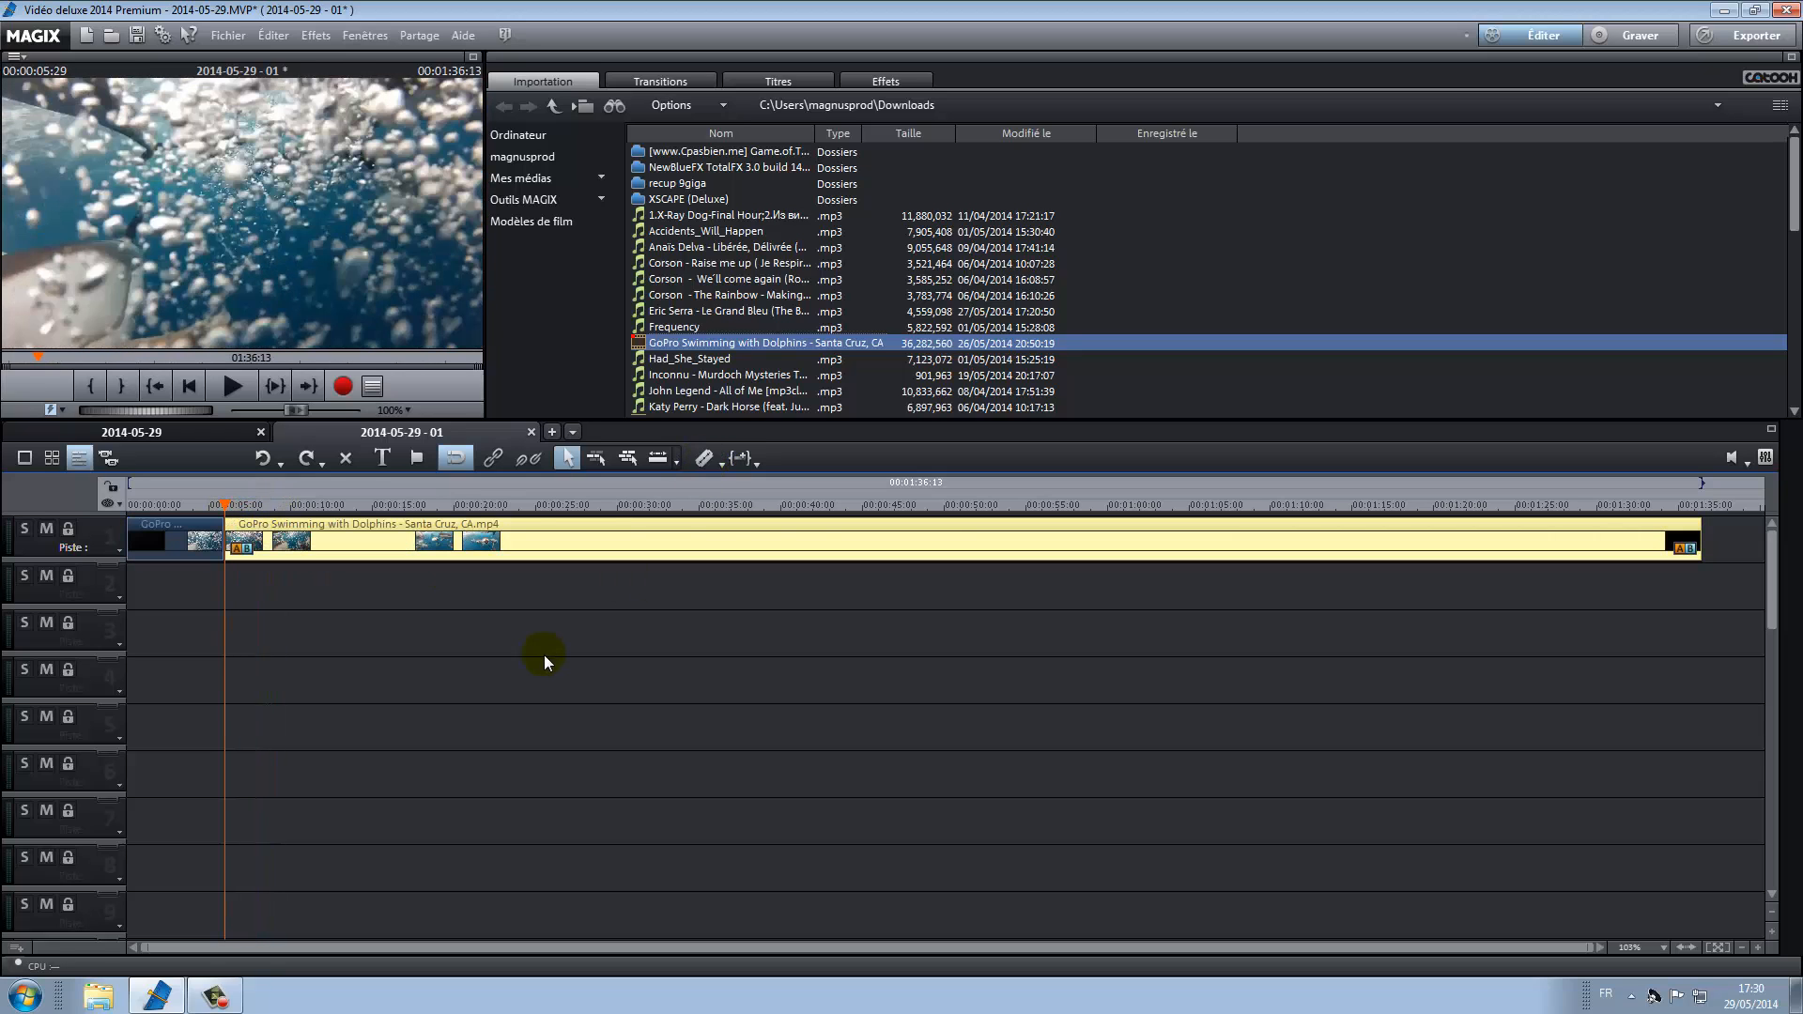
click(1729, 947)
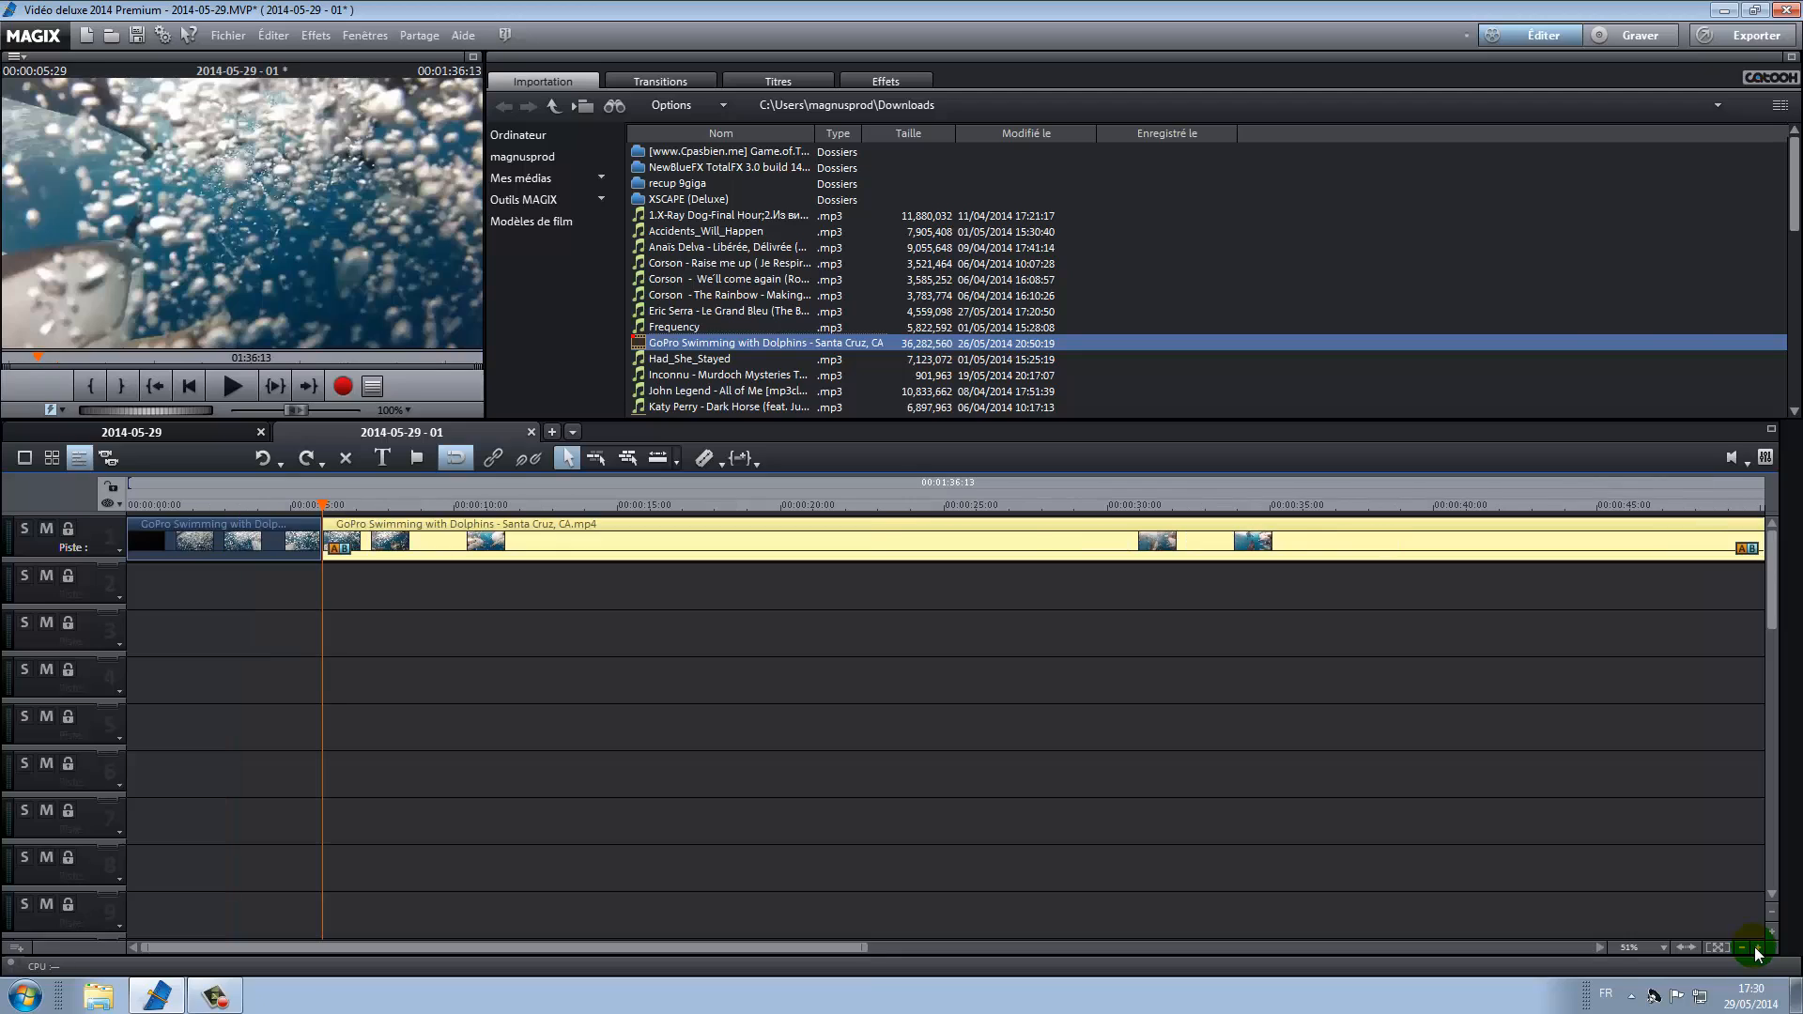
- Apply the Tremblement transition from Formes et objets to the beginning of the first clip
click(661, 81)
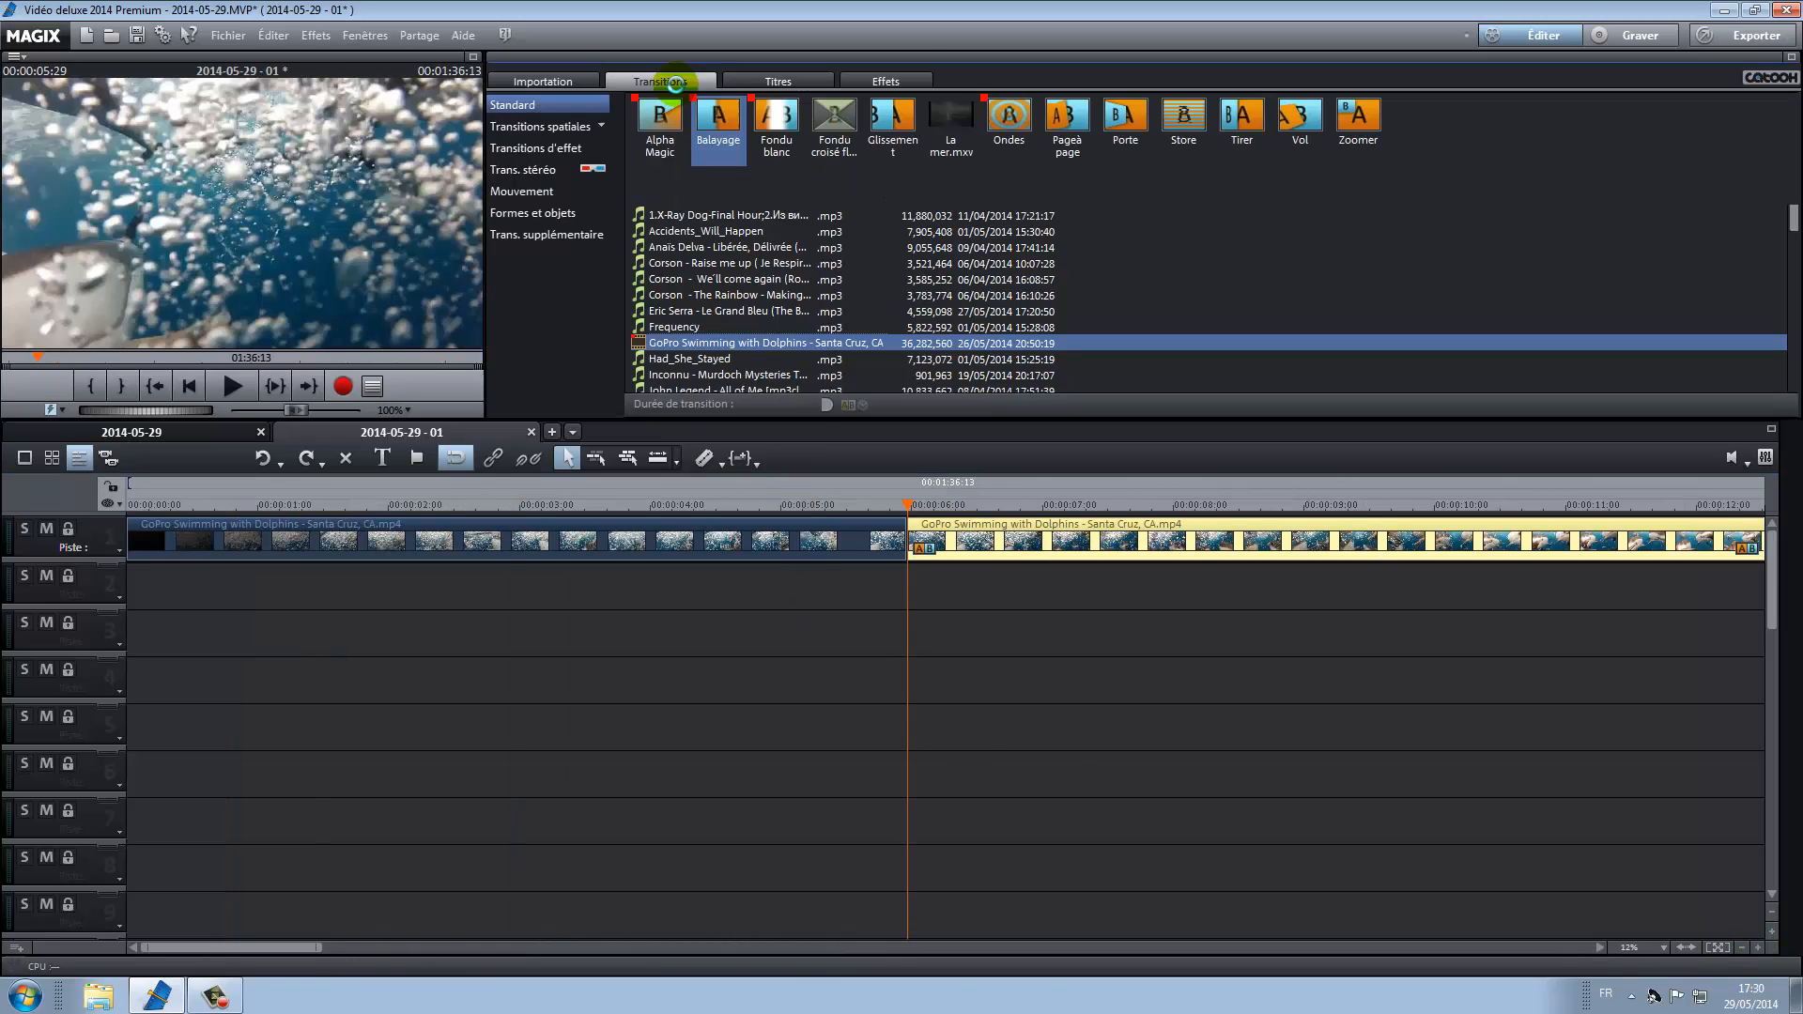
click(530, 147)
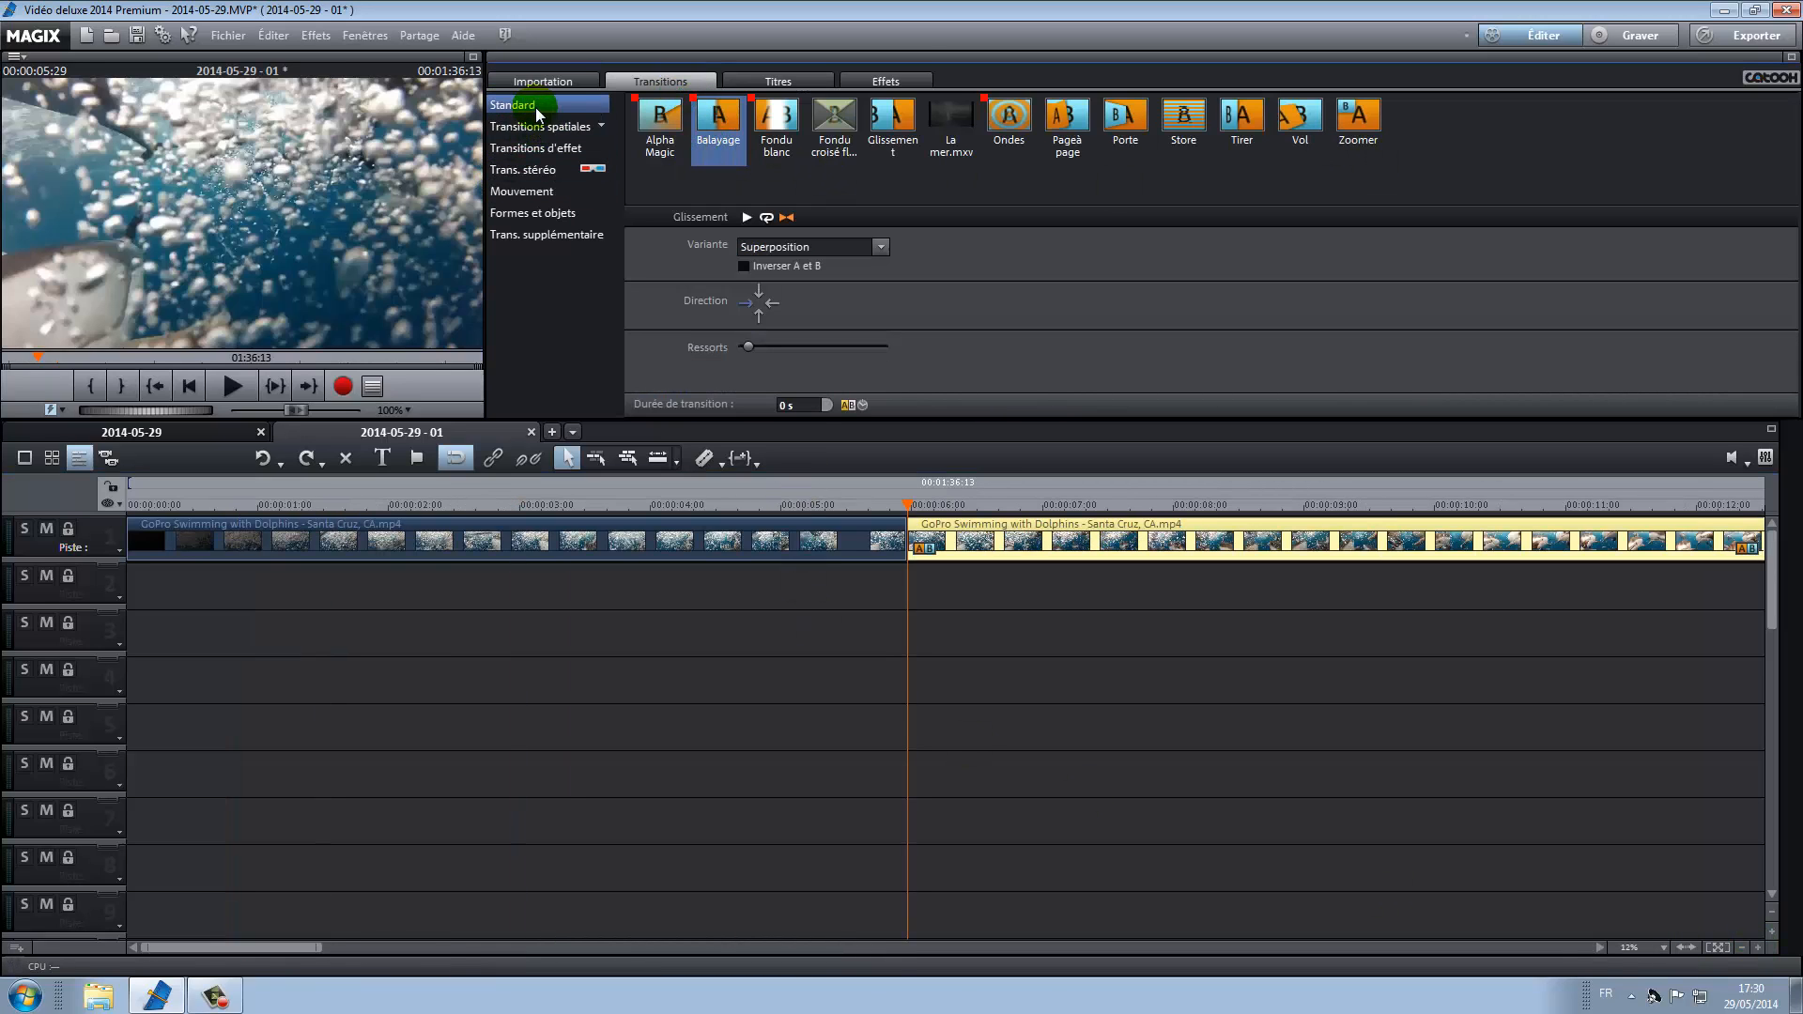
click(542, 213)
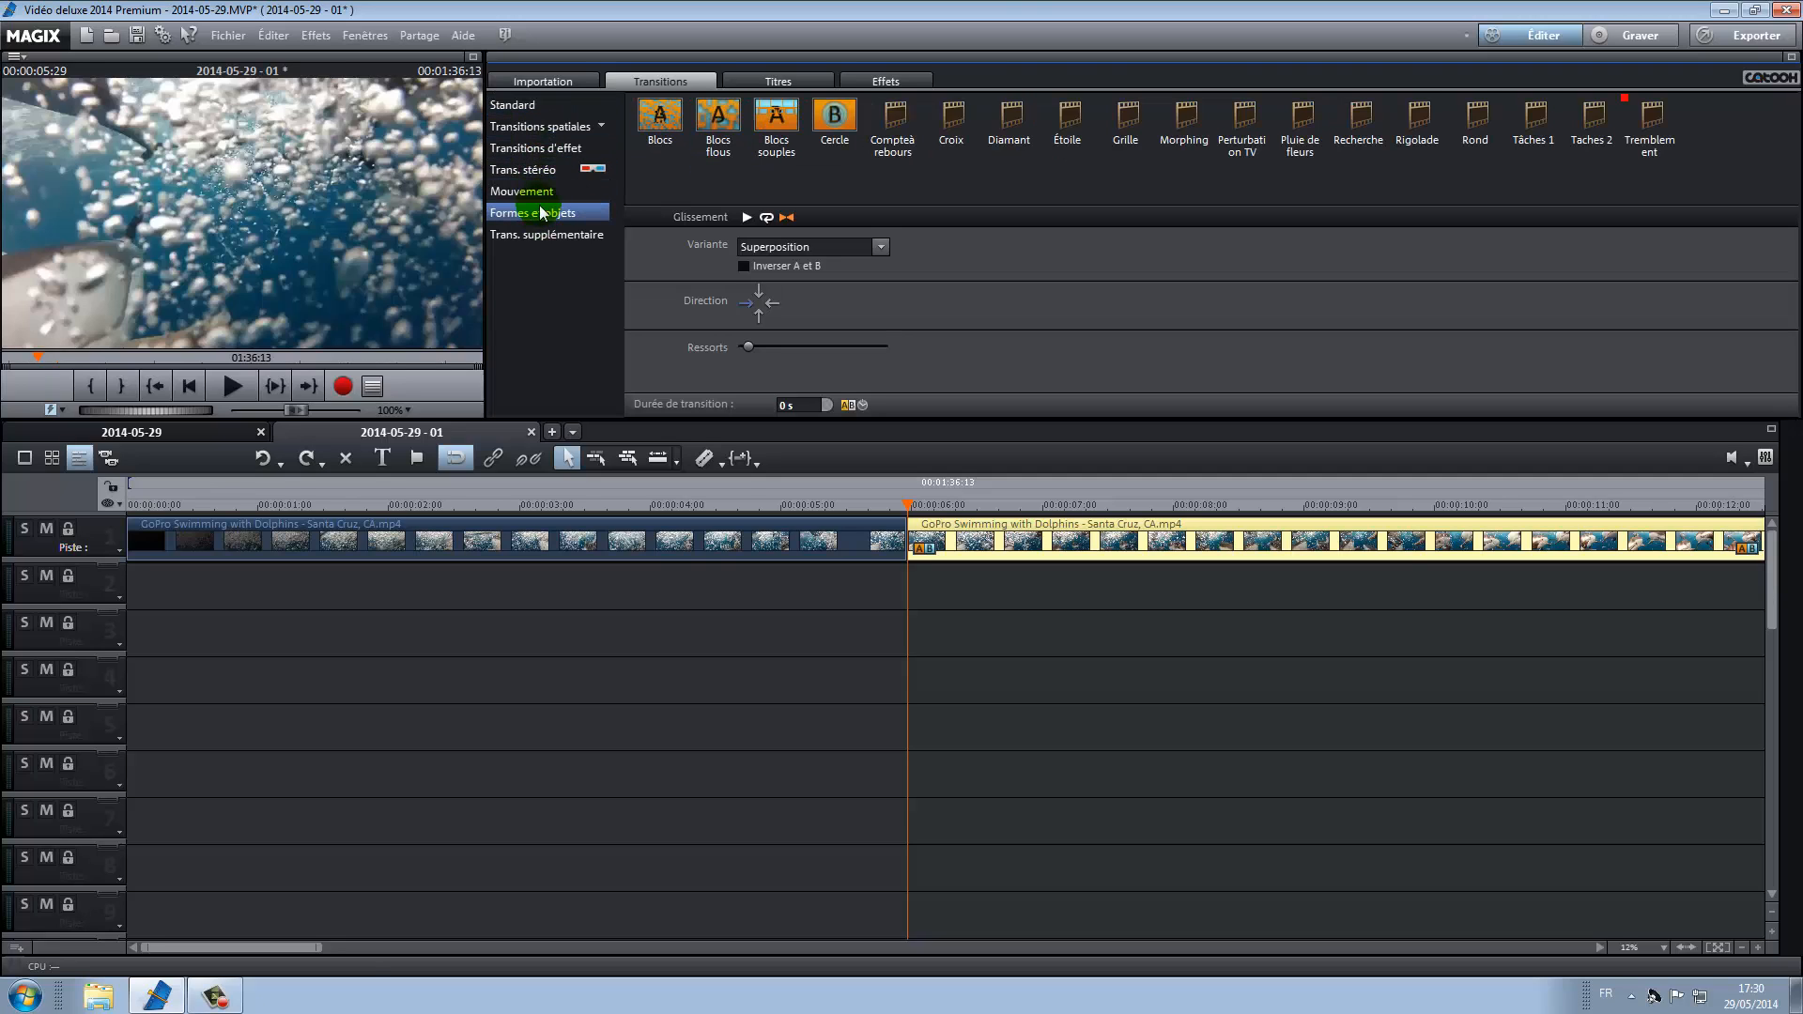
click(1646, 114)
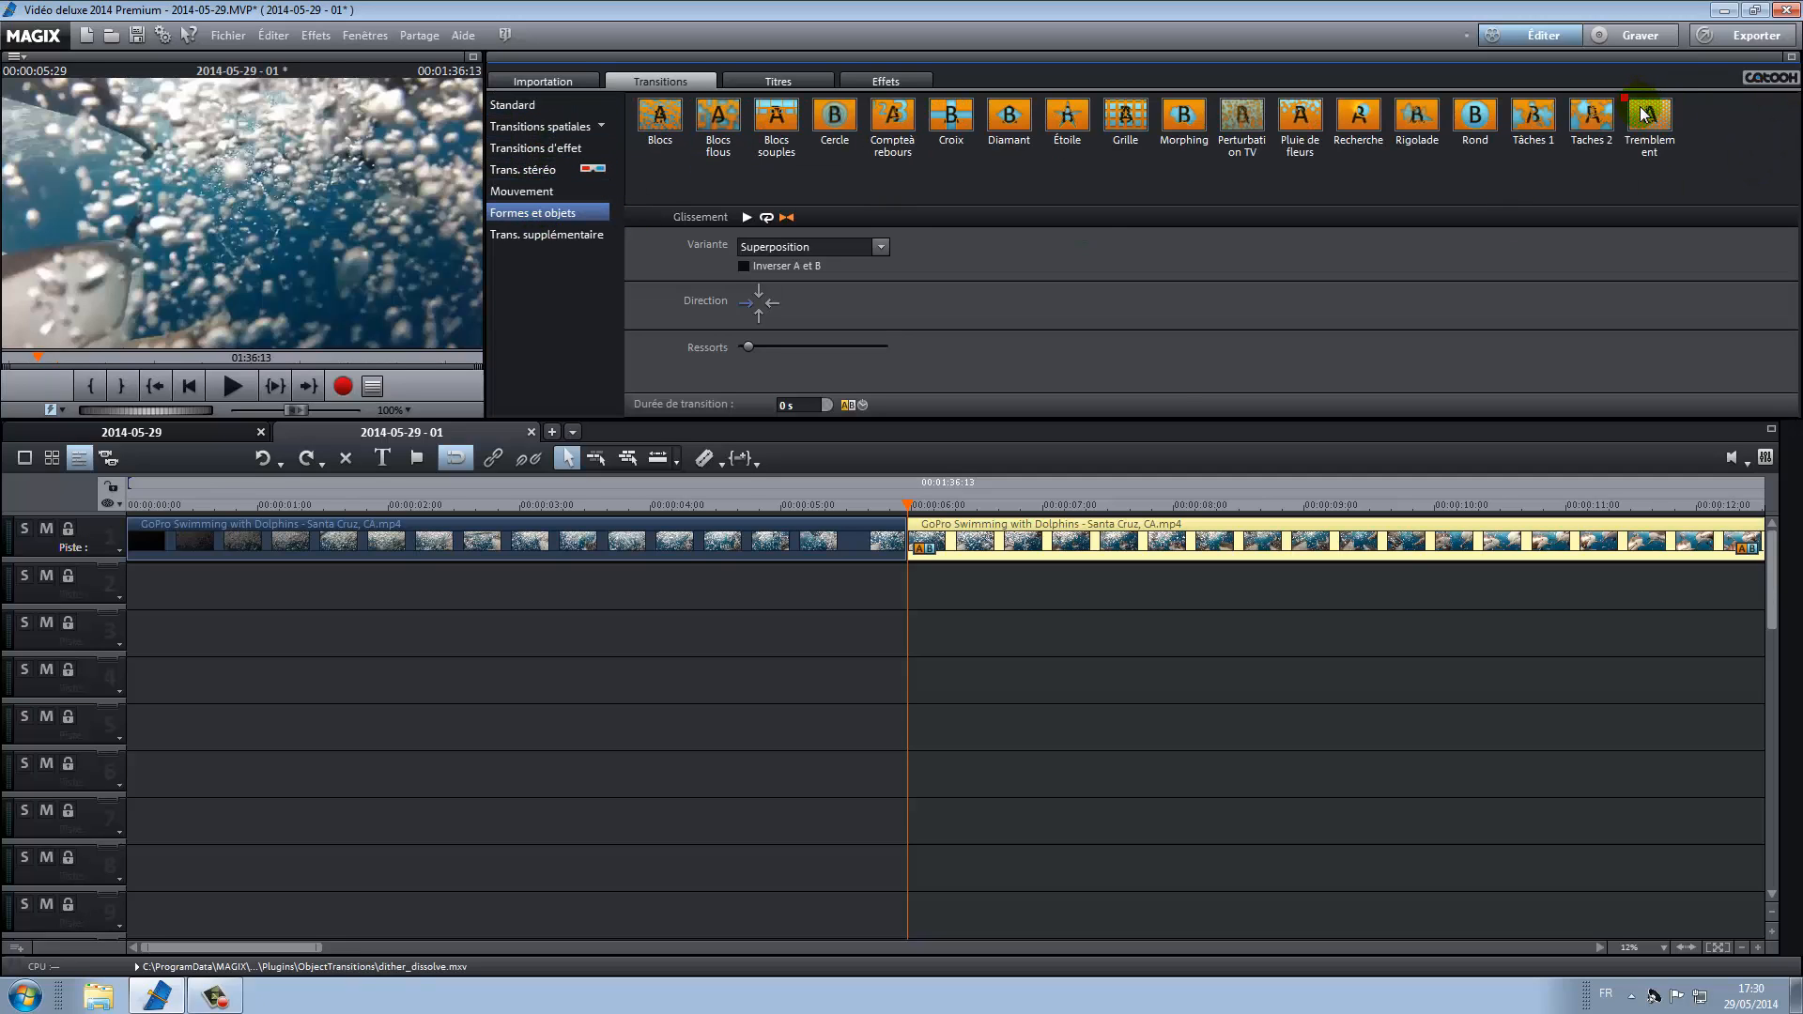
drag(1646, 114, 262, 592)
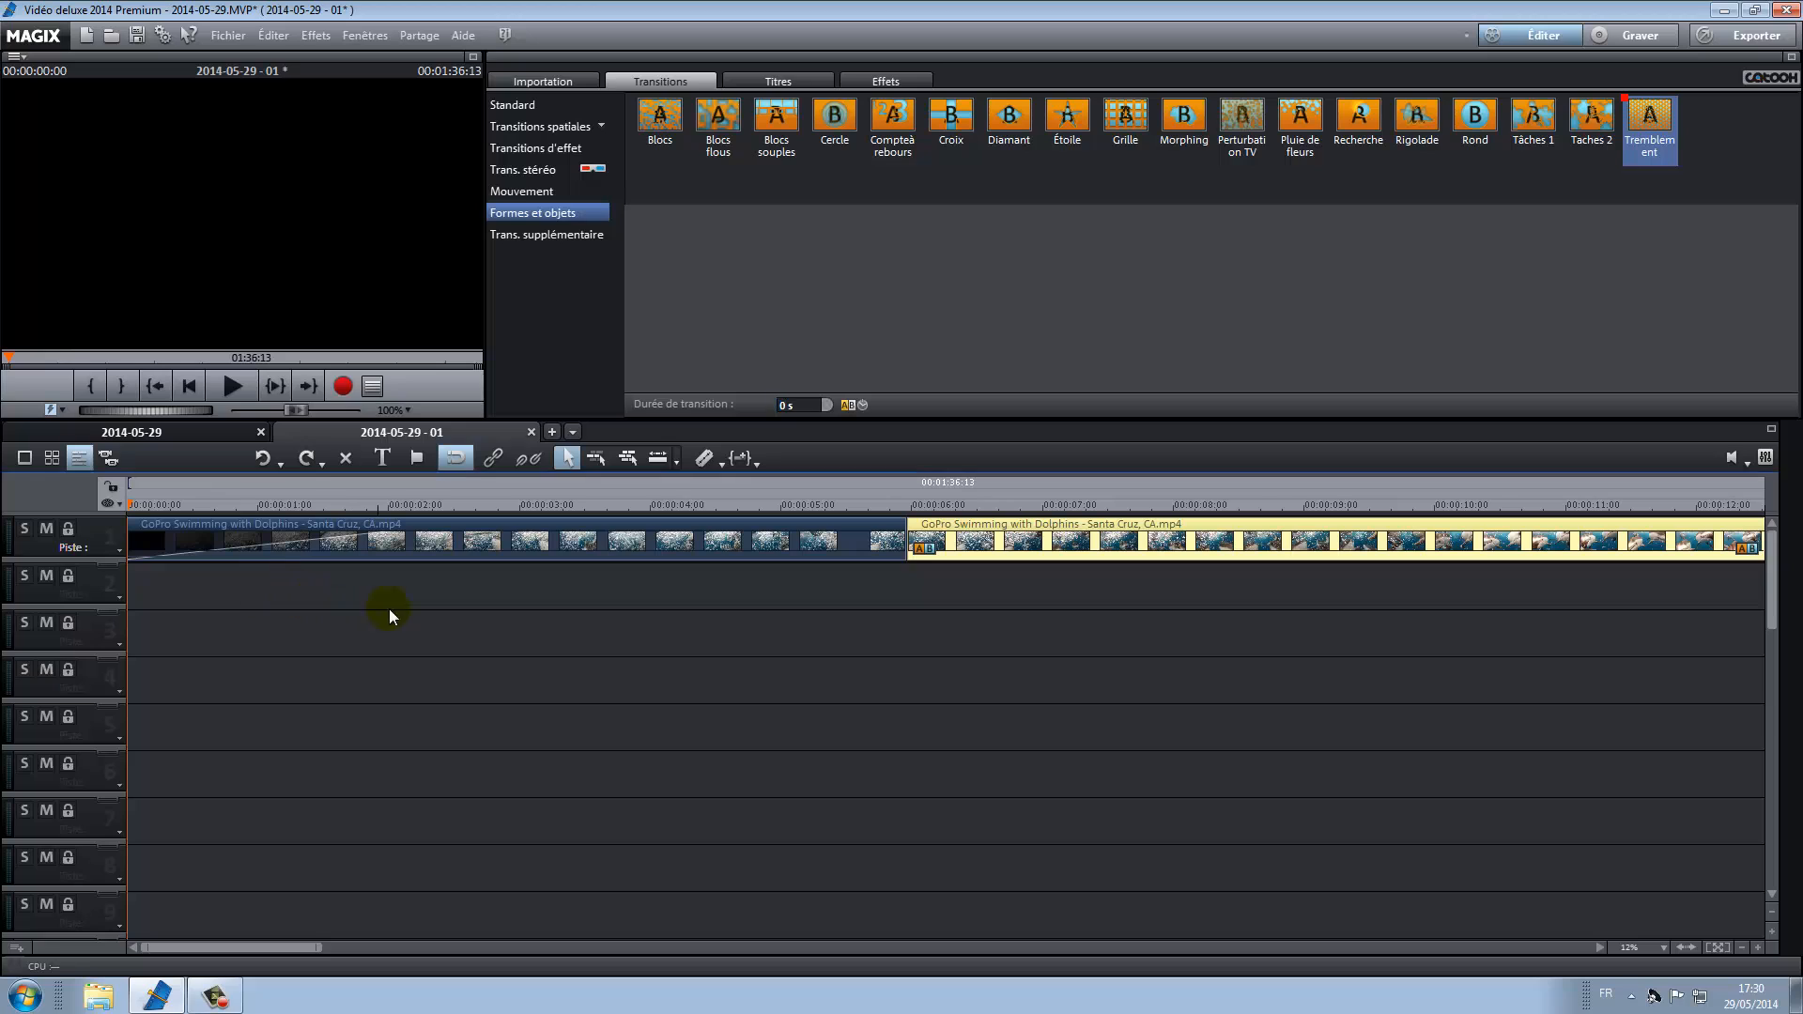
- Play the opening of the film to preview the Tremblement transition on the first clip
click(1742, 948)
click(1742, 948)
click(232, 386)
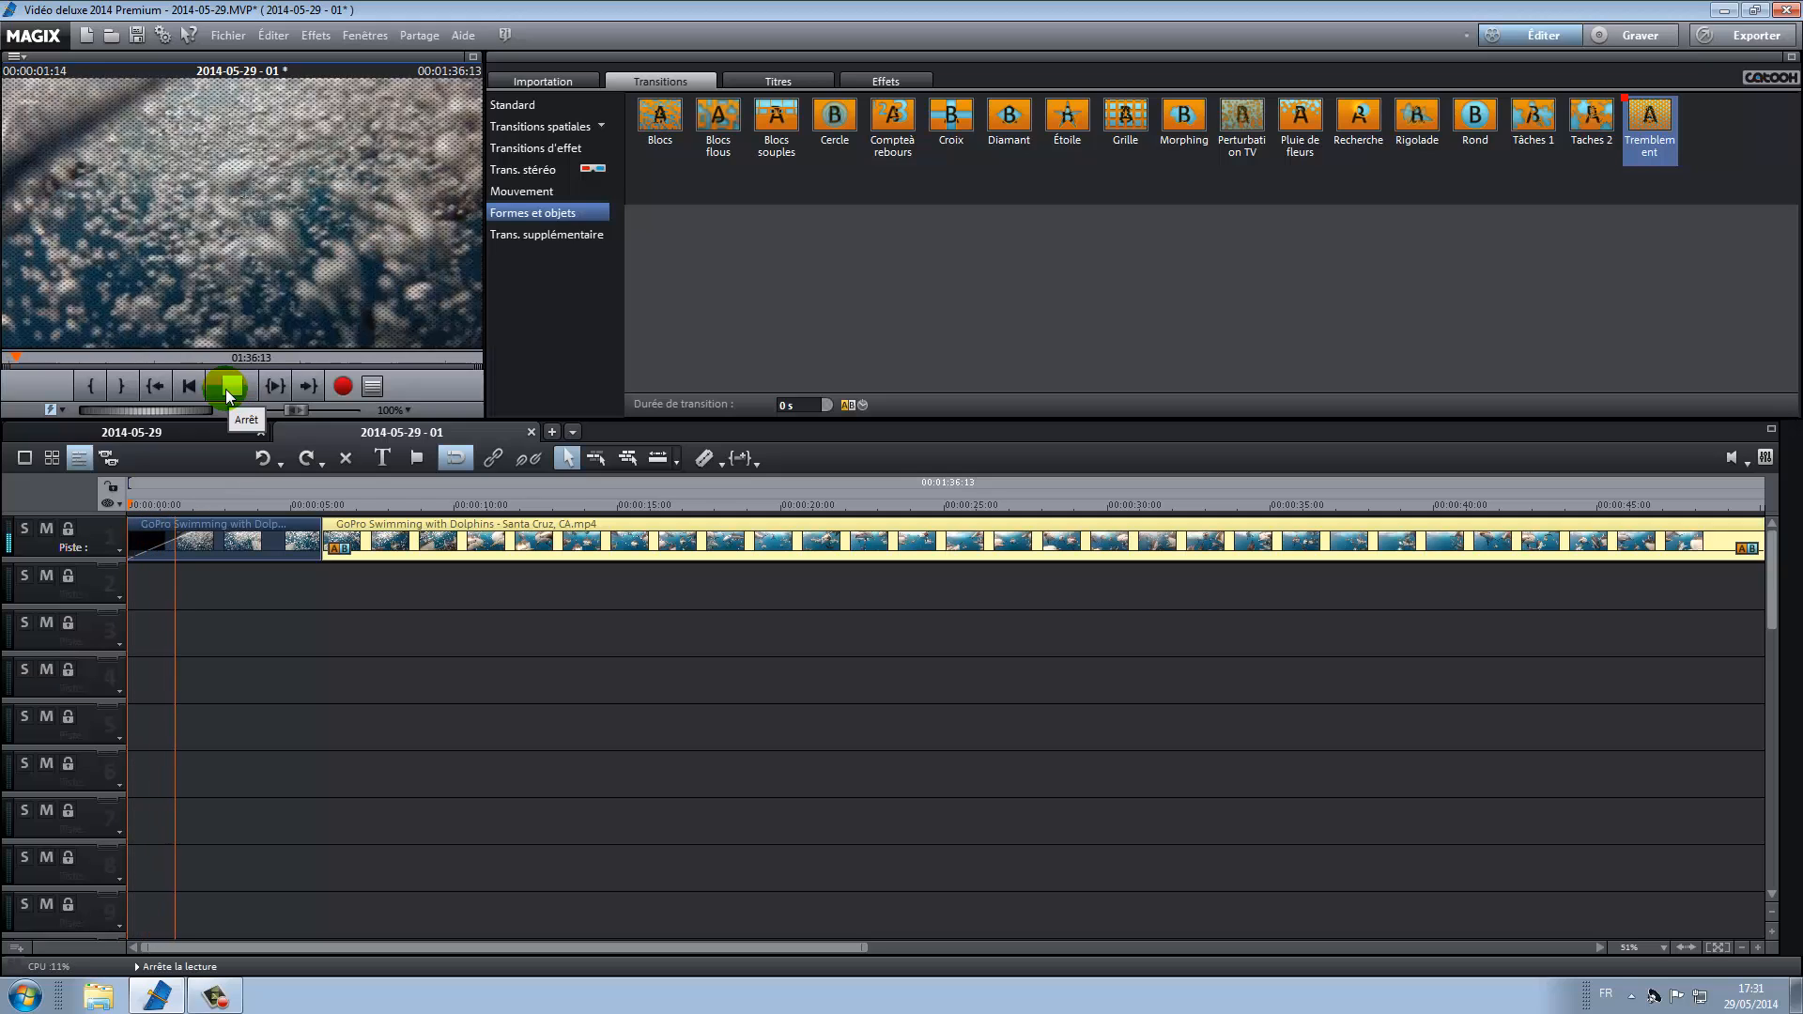
click(226, 387)
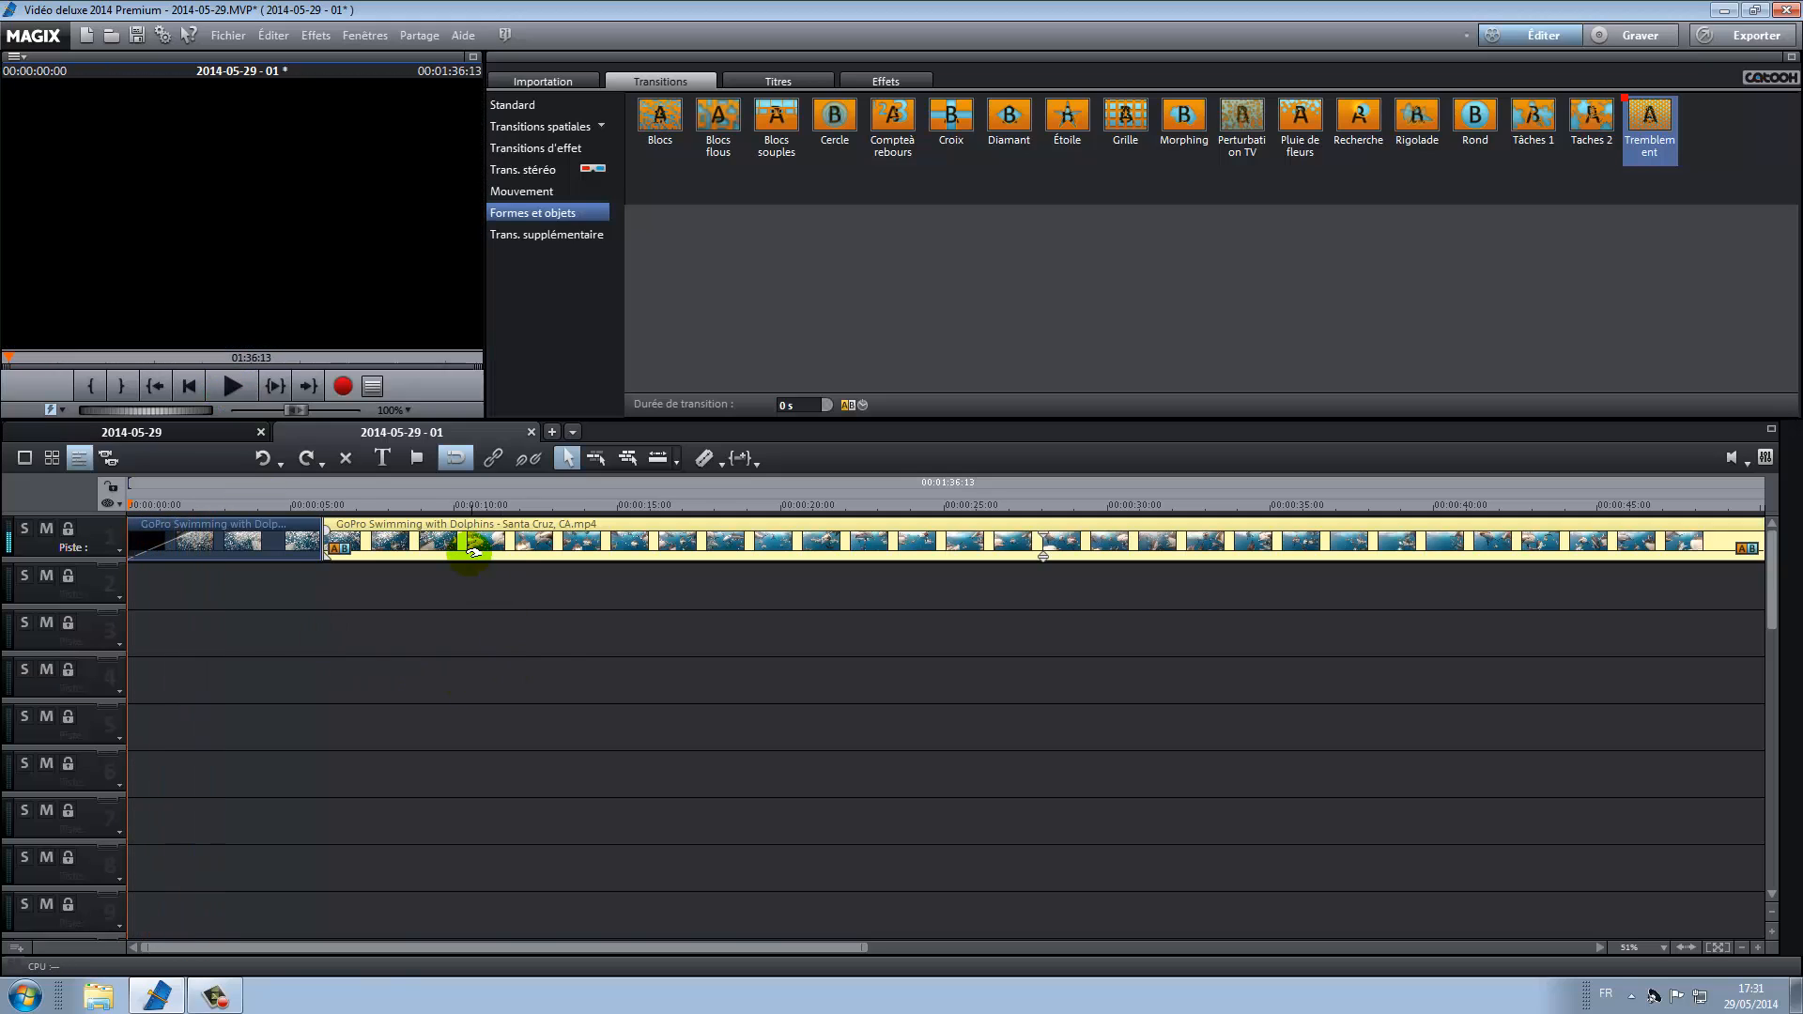
- Split the second dolphin clip at 00:00:11:02
drag(319, 507, 482, 492)
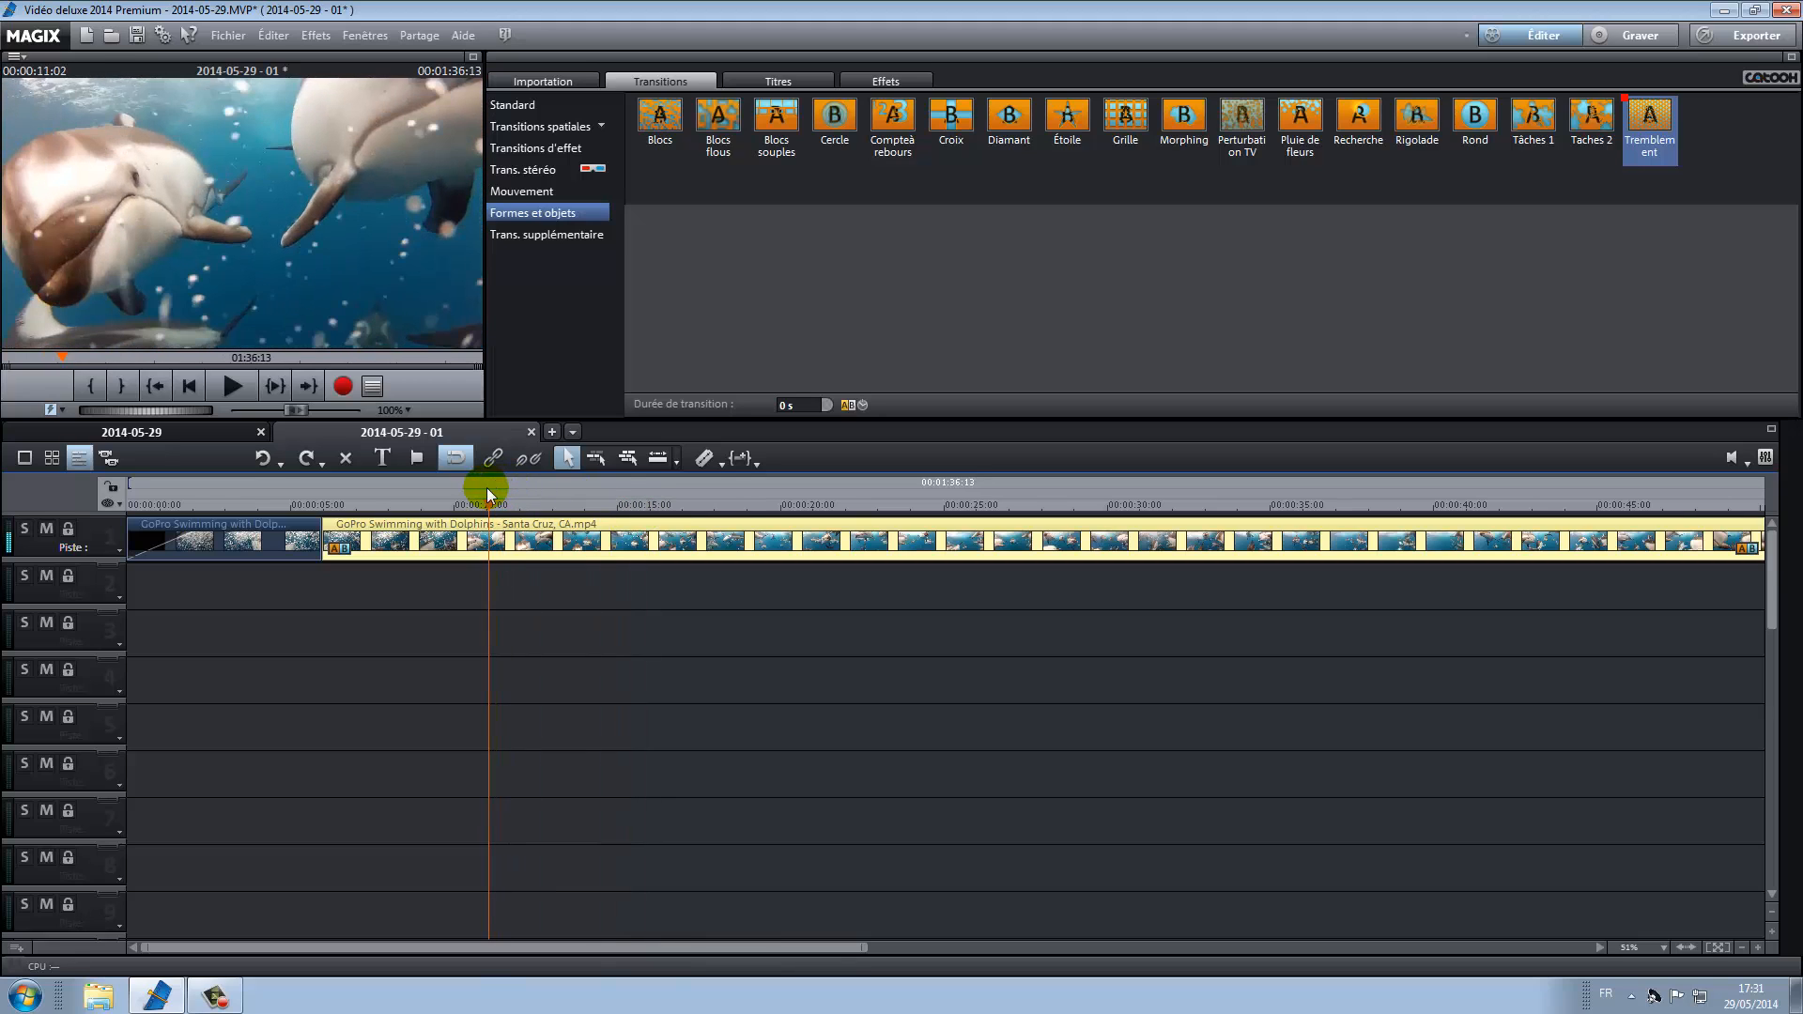
click(703, 457)
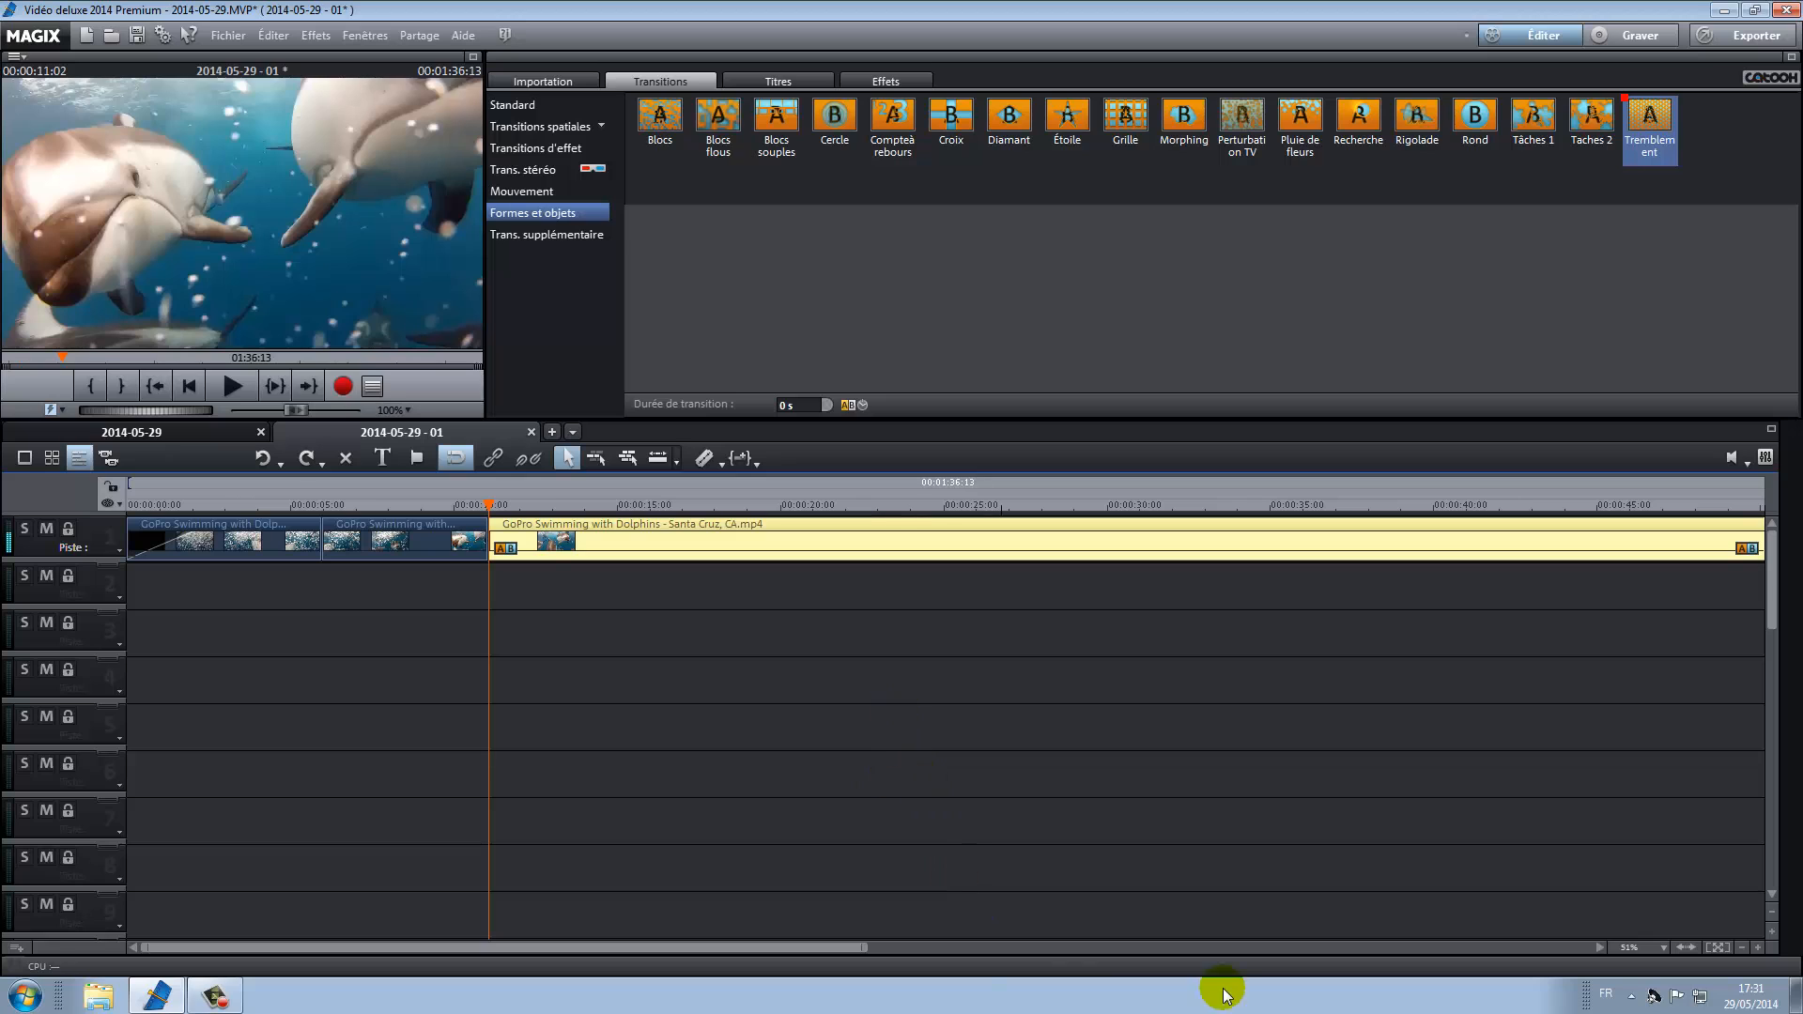
click(1757, 948)
click(1758, 949)
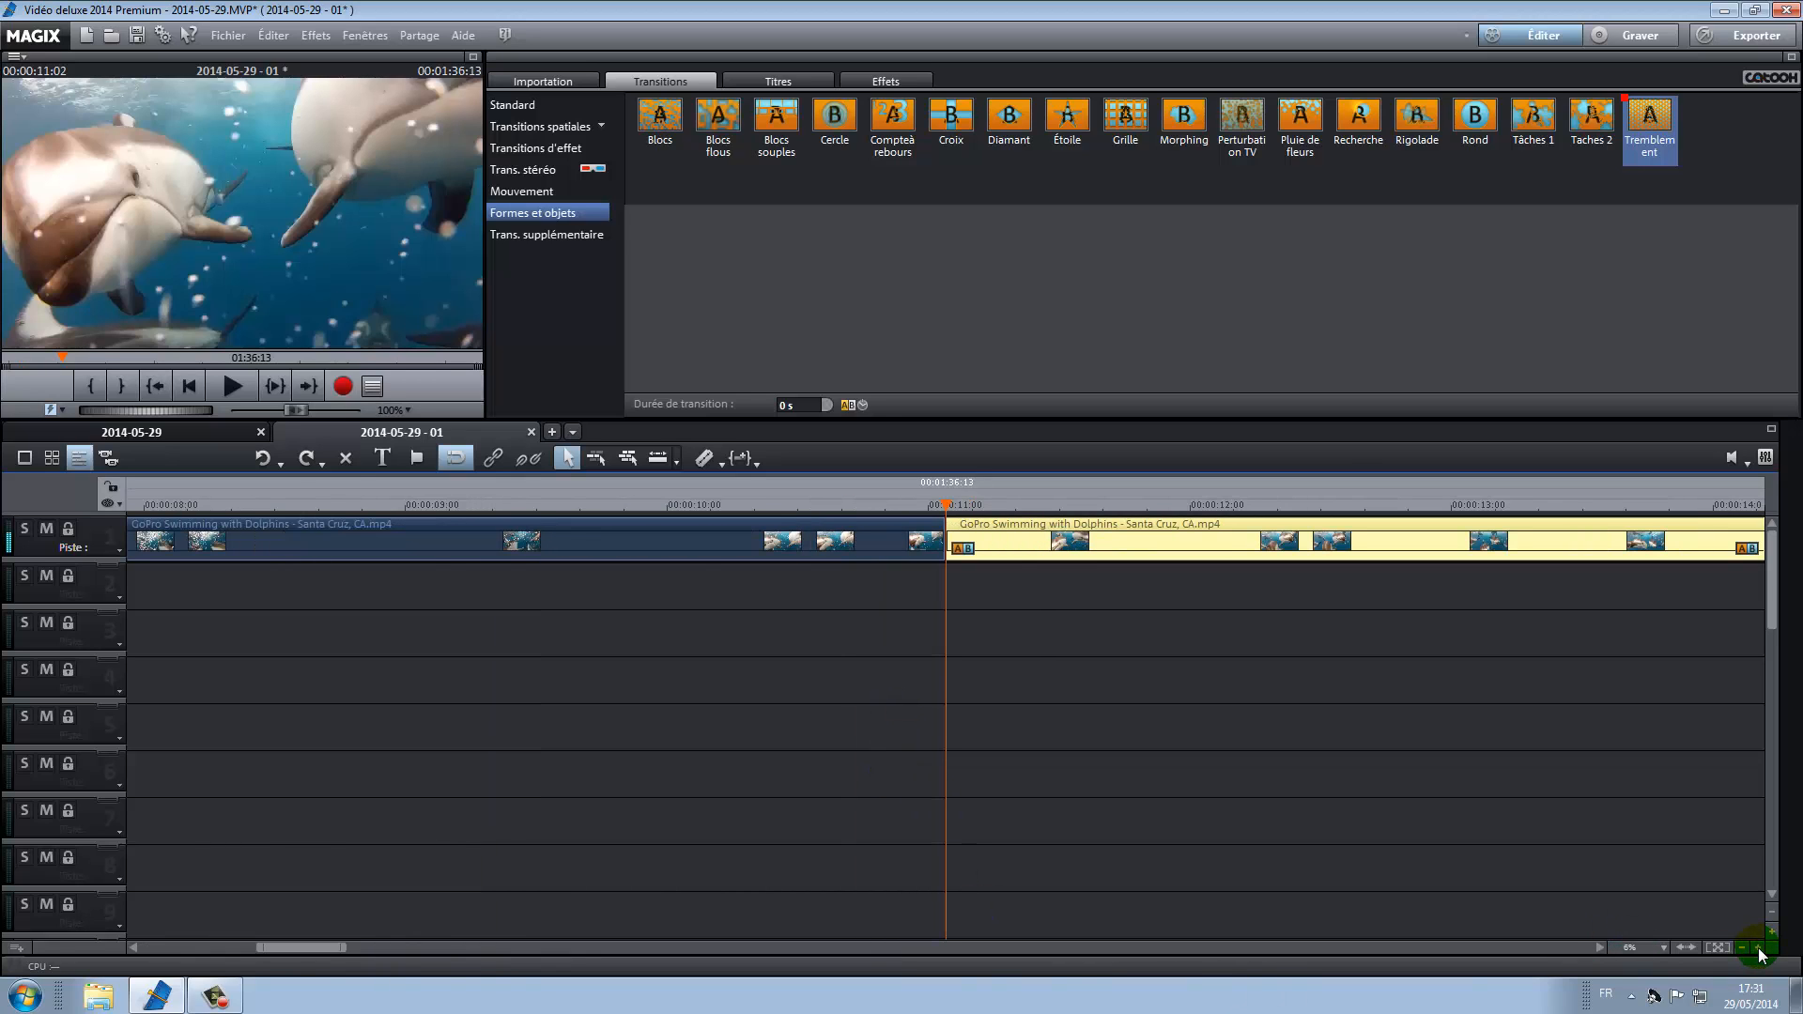
- Add a title object and replace its placeholder text with "LE MONDE EXTRAORDINAIRE"
drag(324, 948, 279, 949)
click(313, 506)
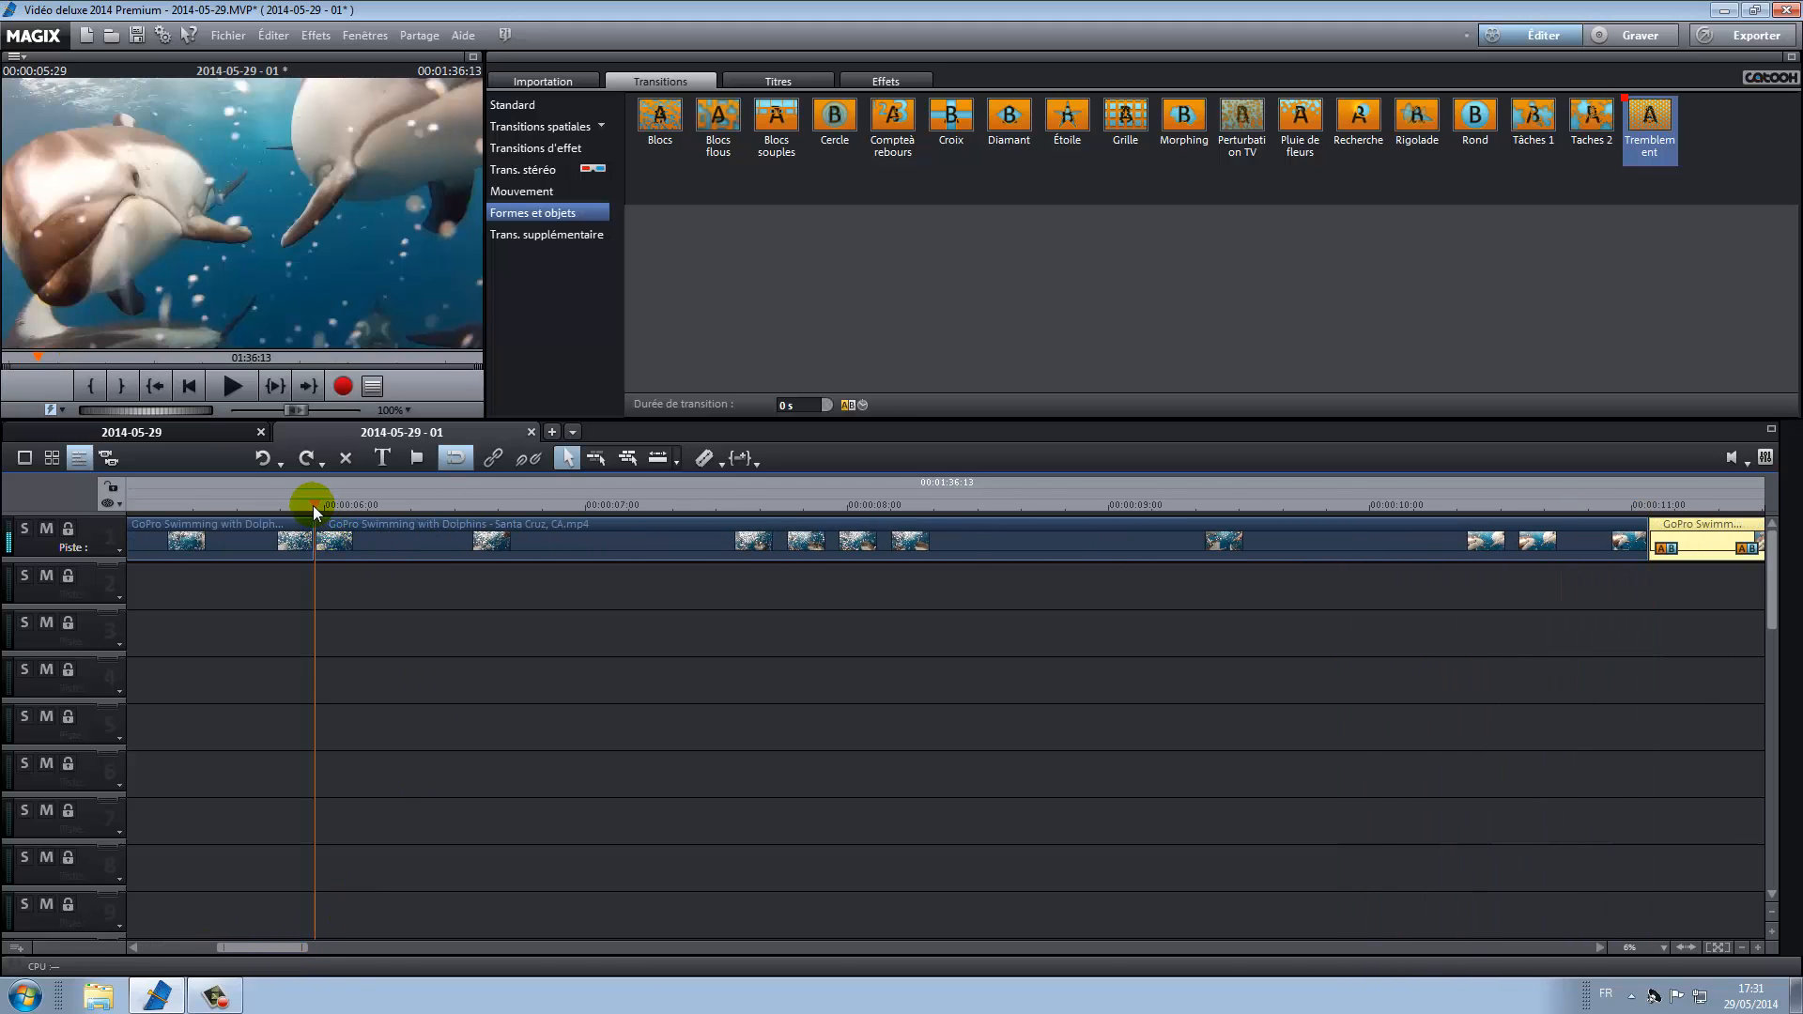
click(797, 81)
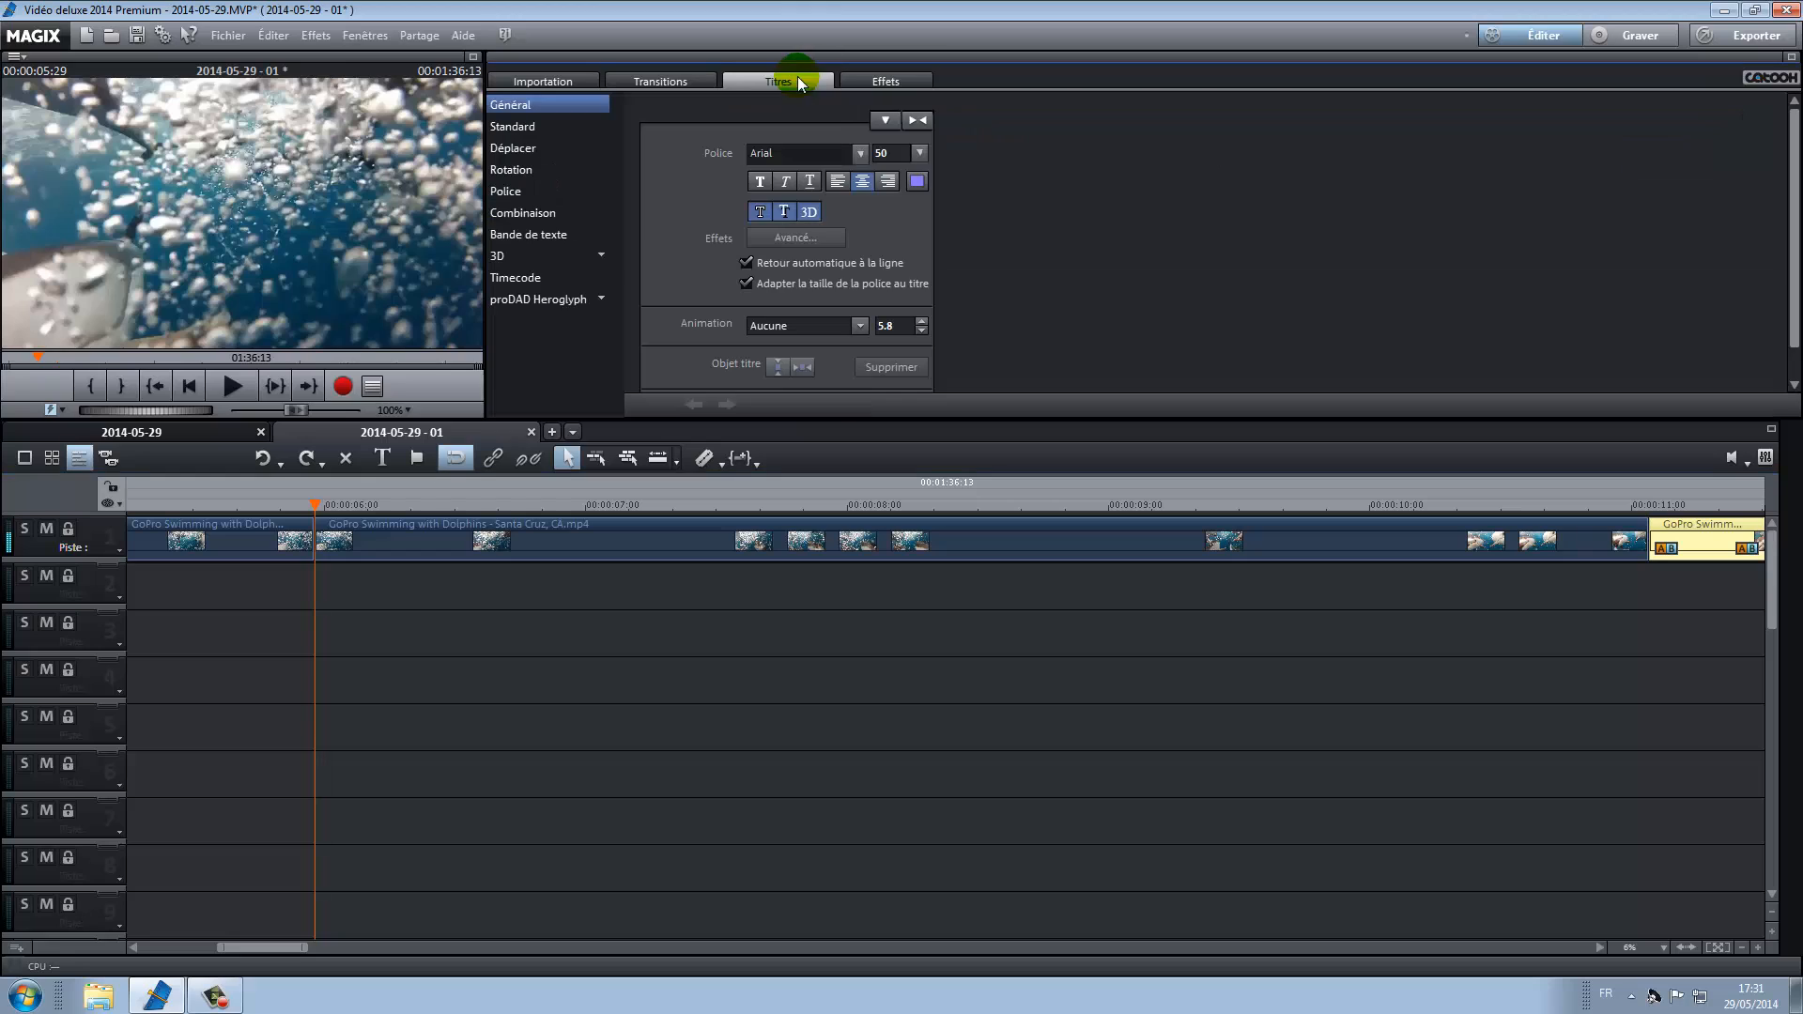
click(320, 198)
drag(320, 199, 423, 197)
key(Delete)
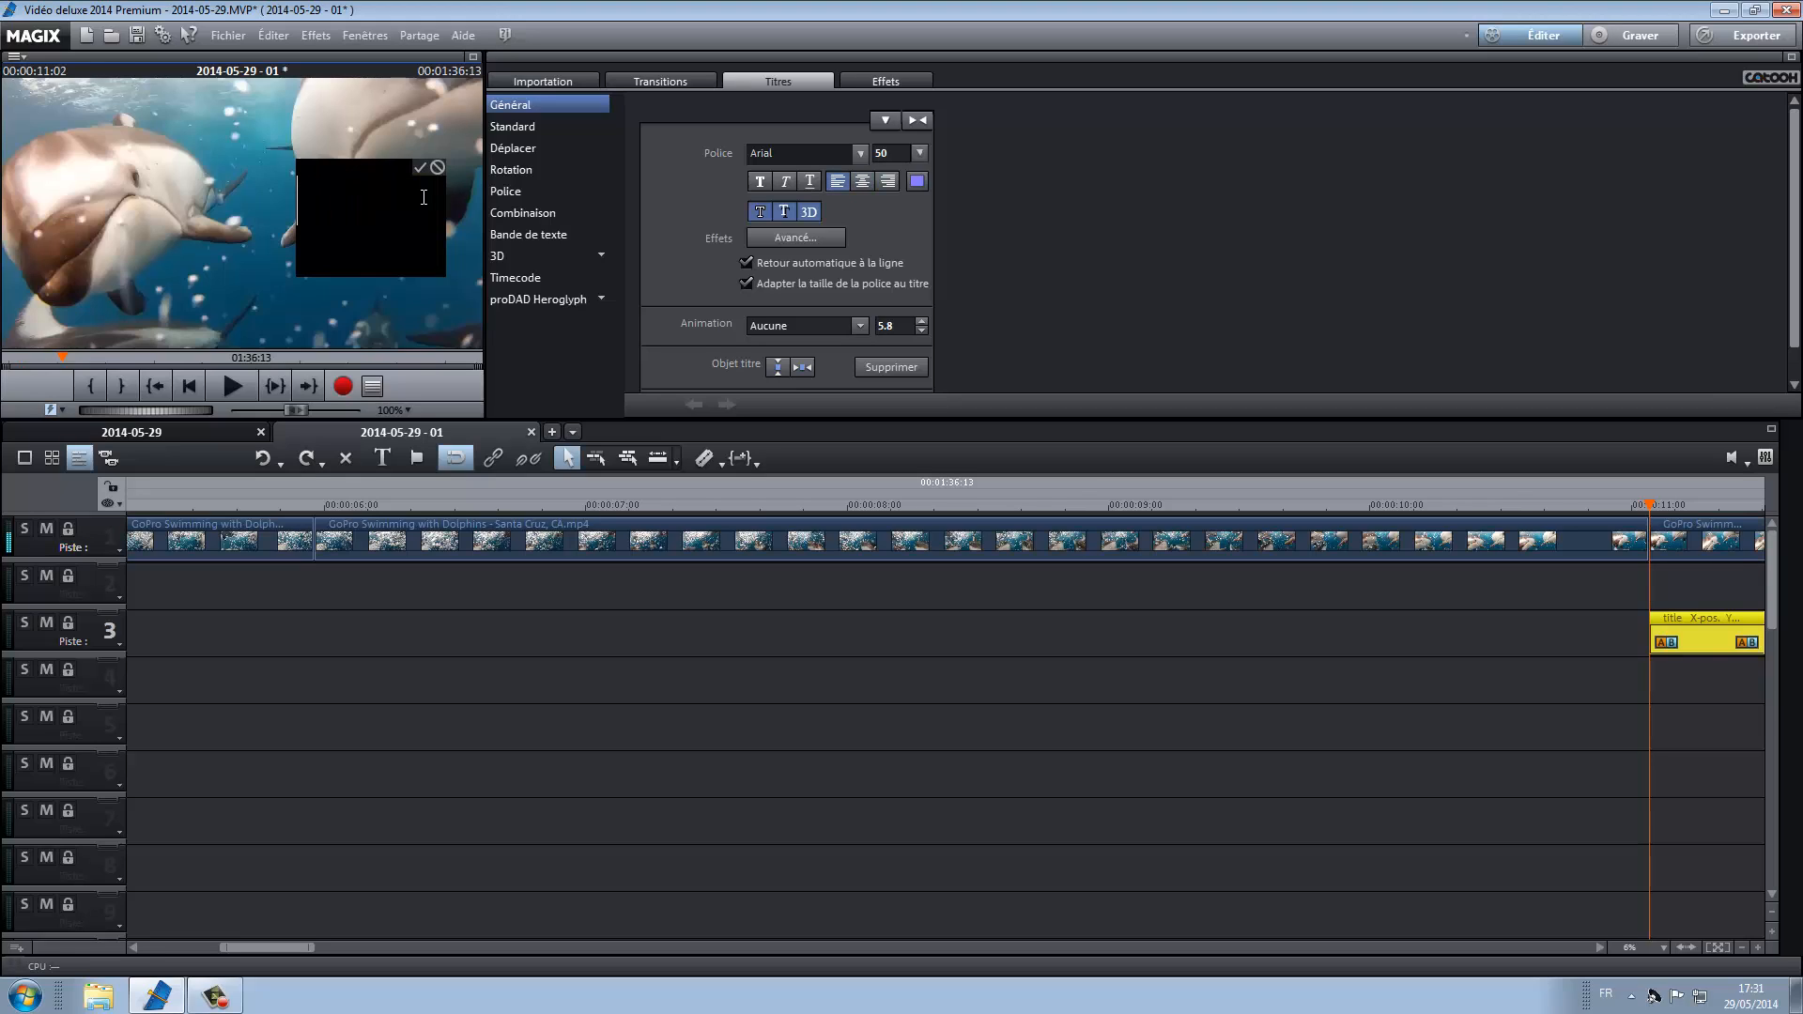
text(LE M)
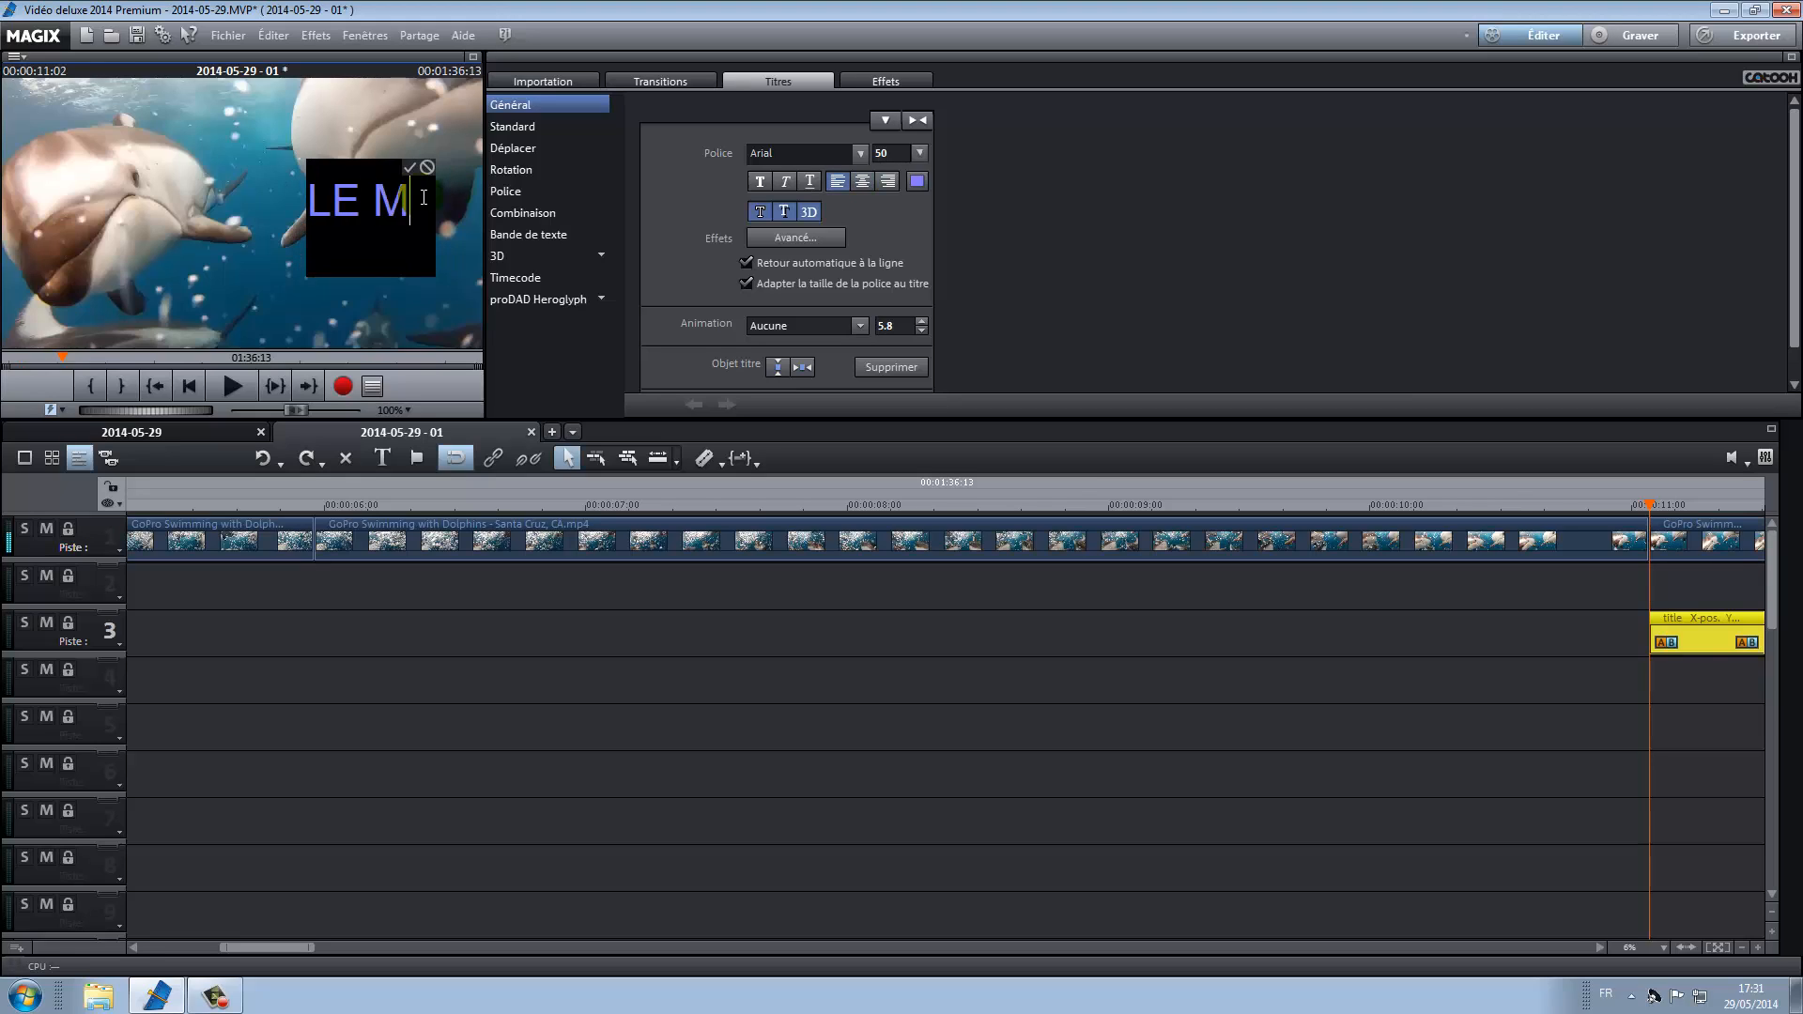
text(ONDE EXTR)
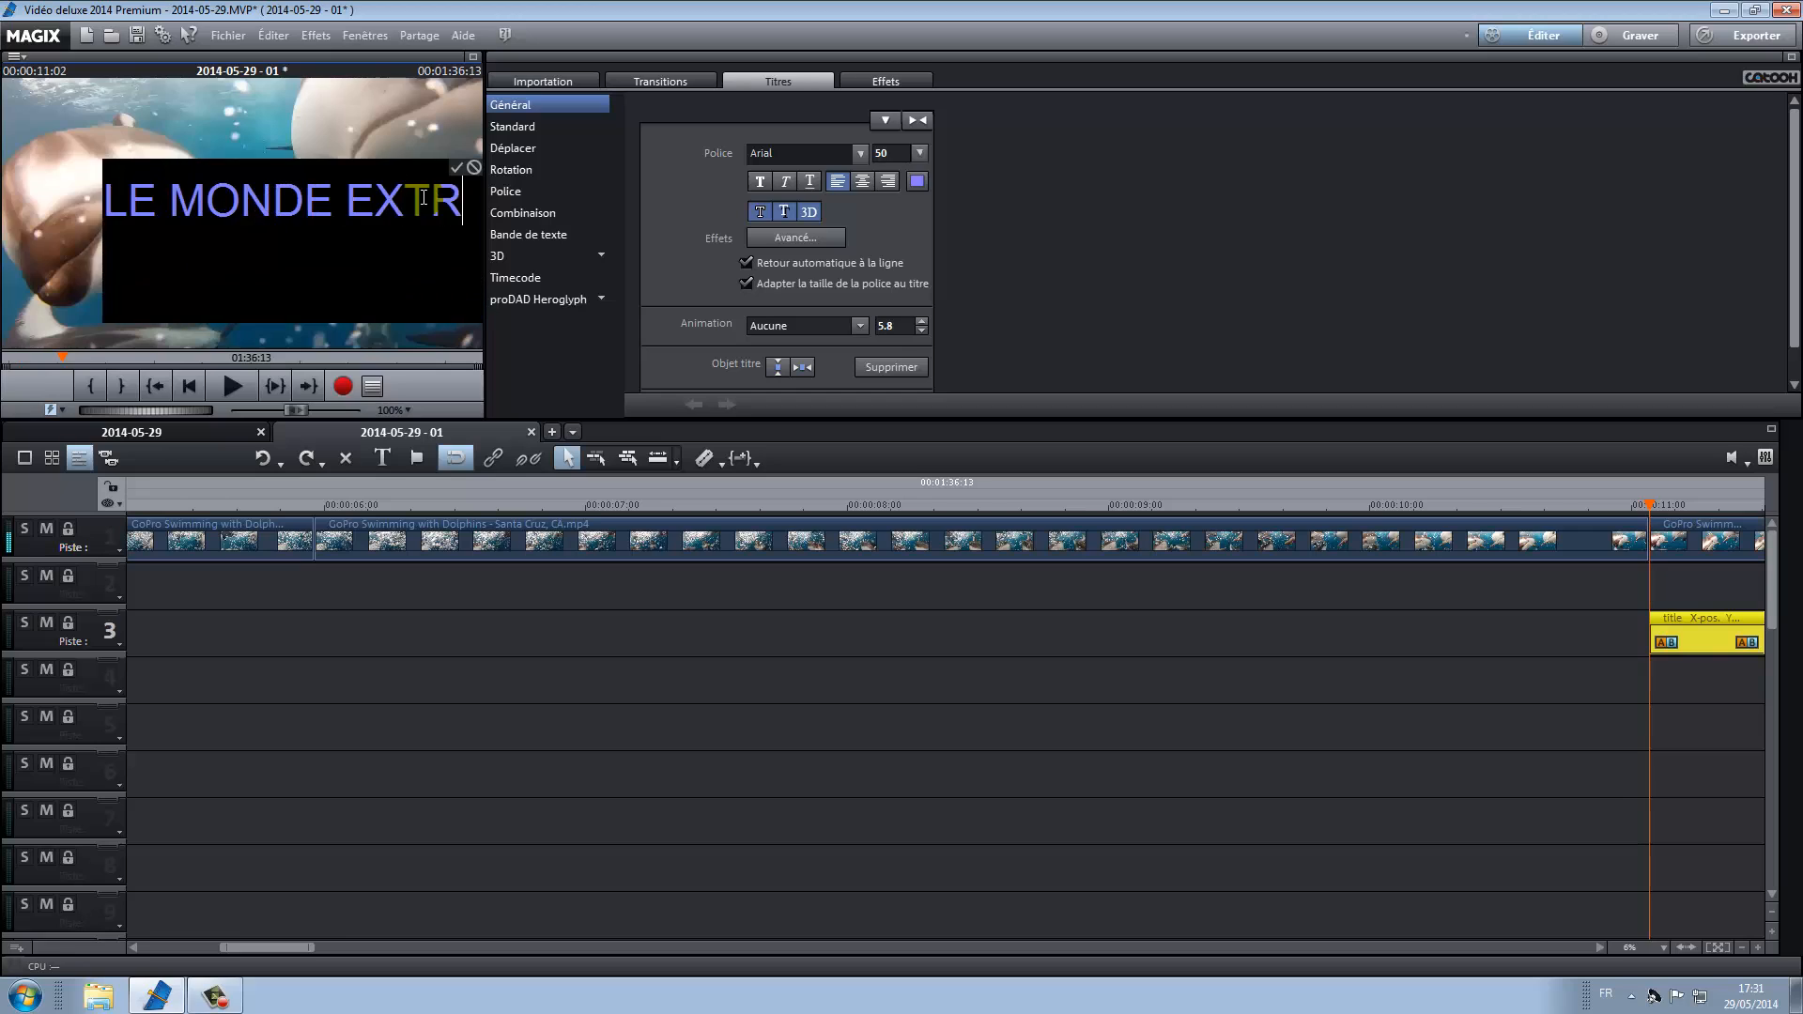
text(AORDINAIRE)
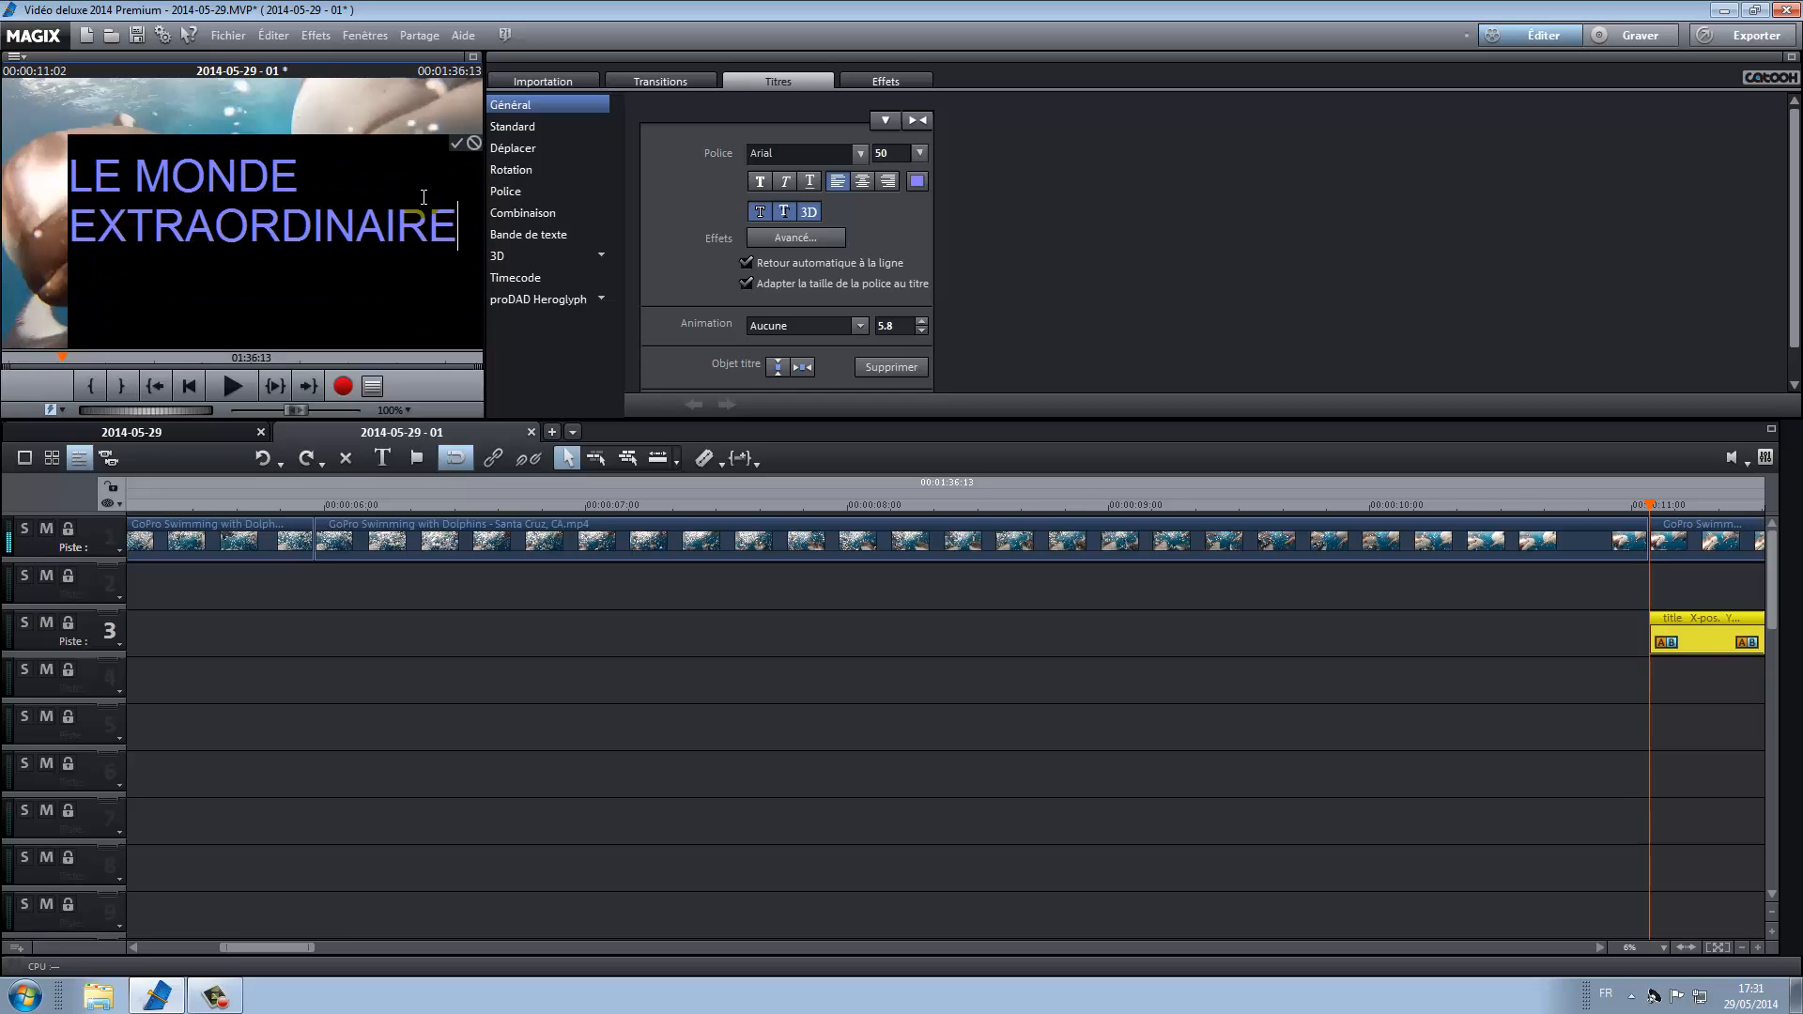
- Centre-align the title text and apply it to the film
click(862, 180)
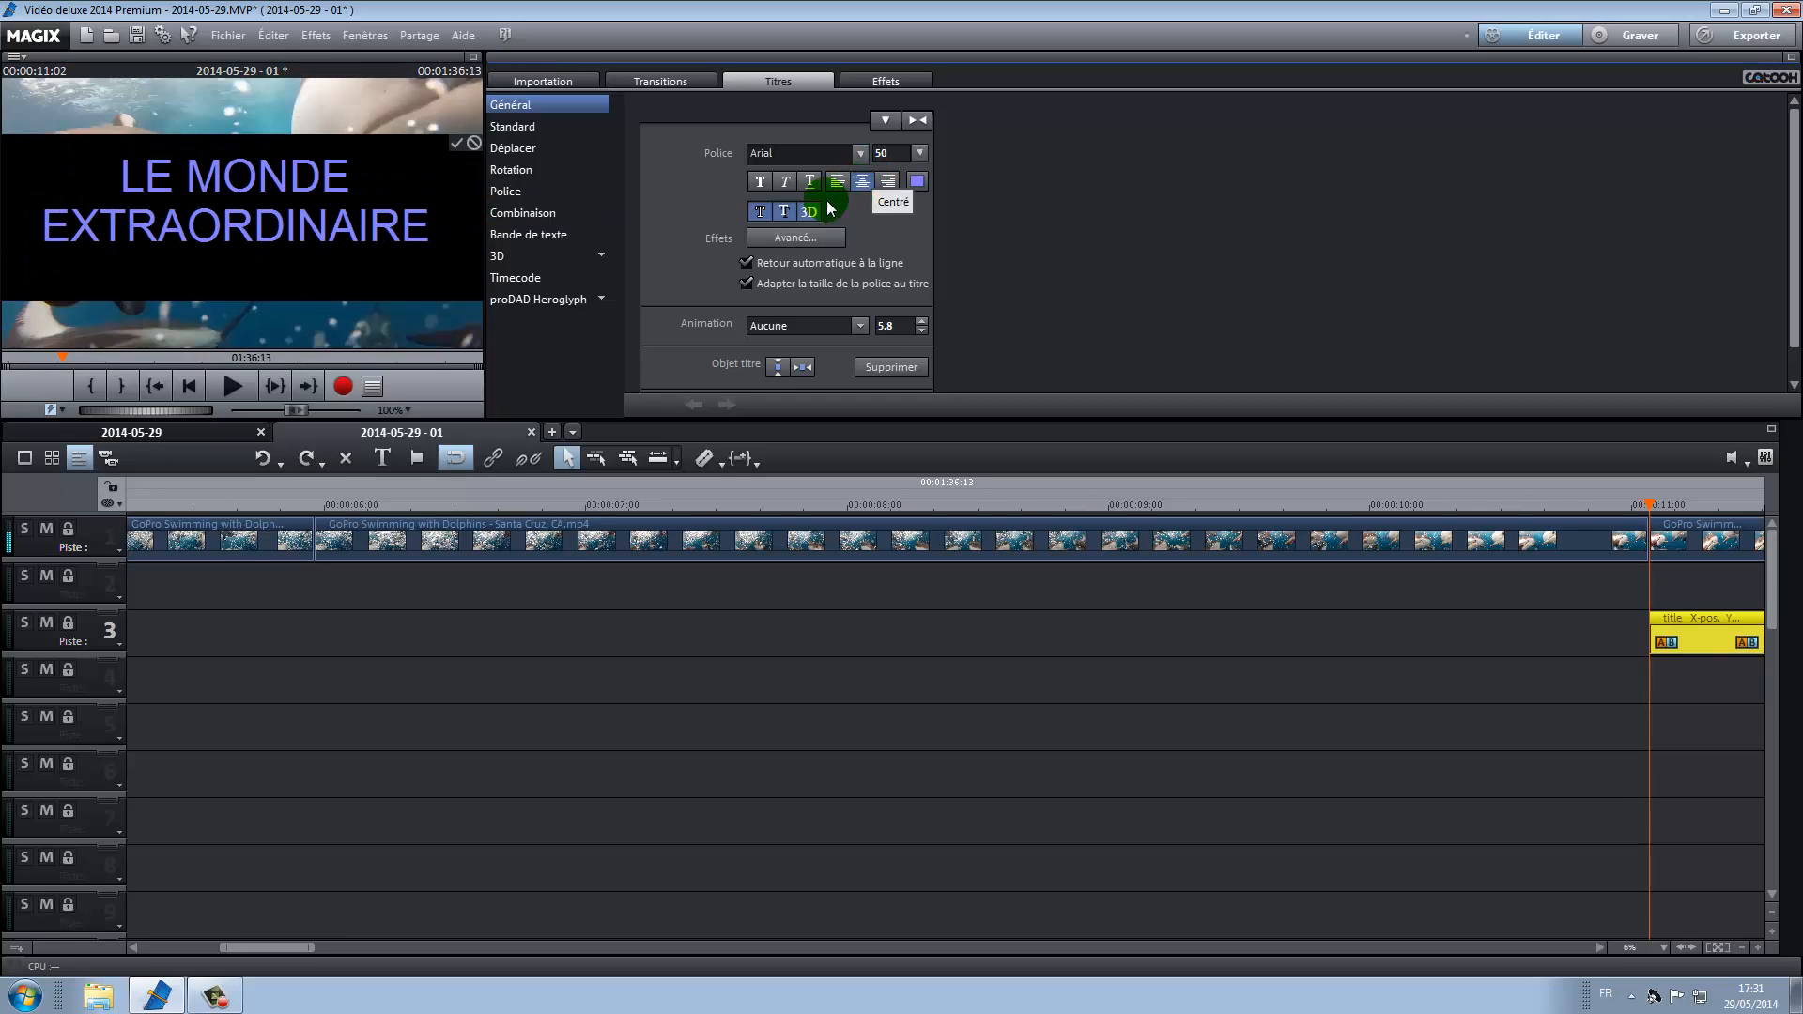
click(459, 153)
click(457, 145)
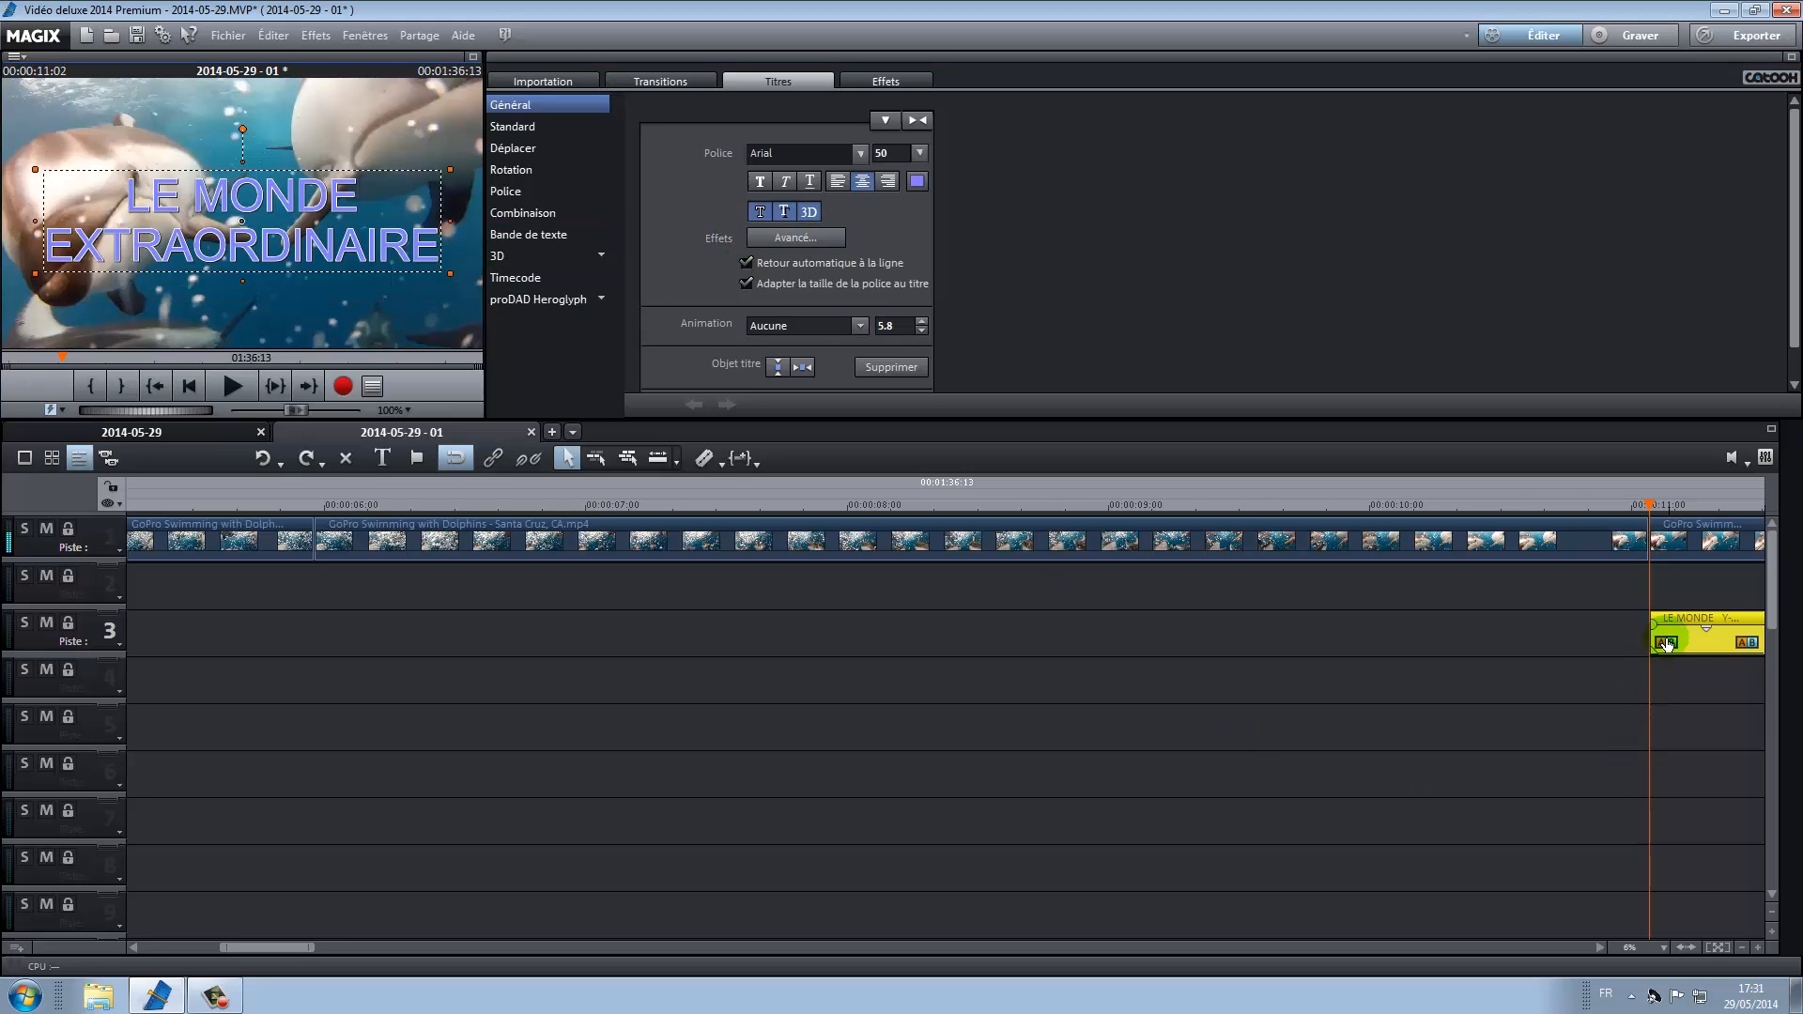
- Move the title to track 2 over the second clip, starting at about 00:00:06:16, and trim it to about 3.7 seconds
drag(1686, 625, 354, 575)
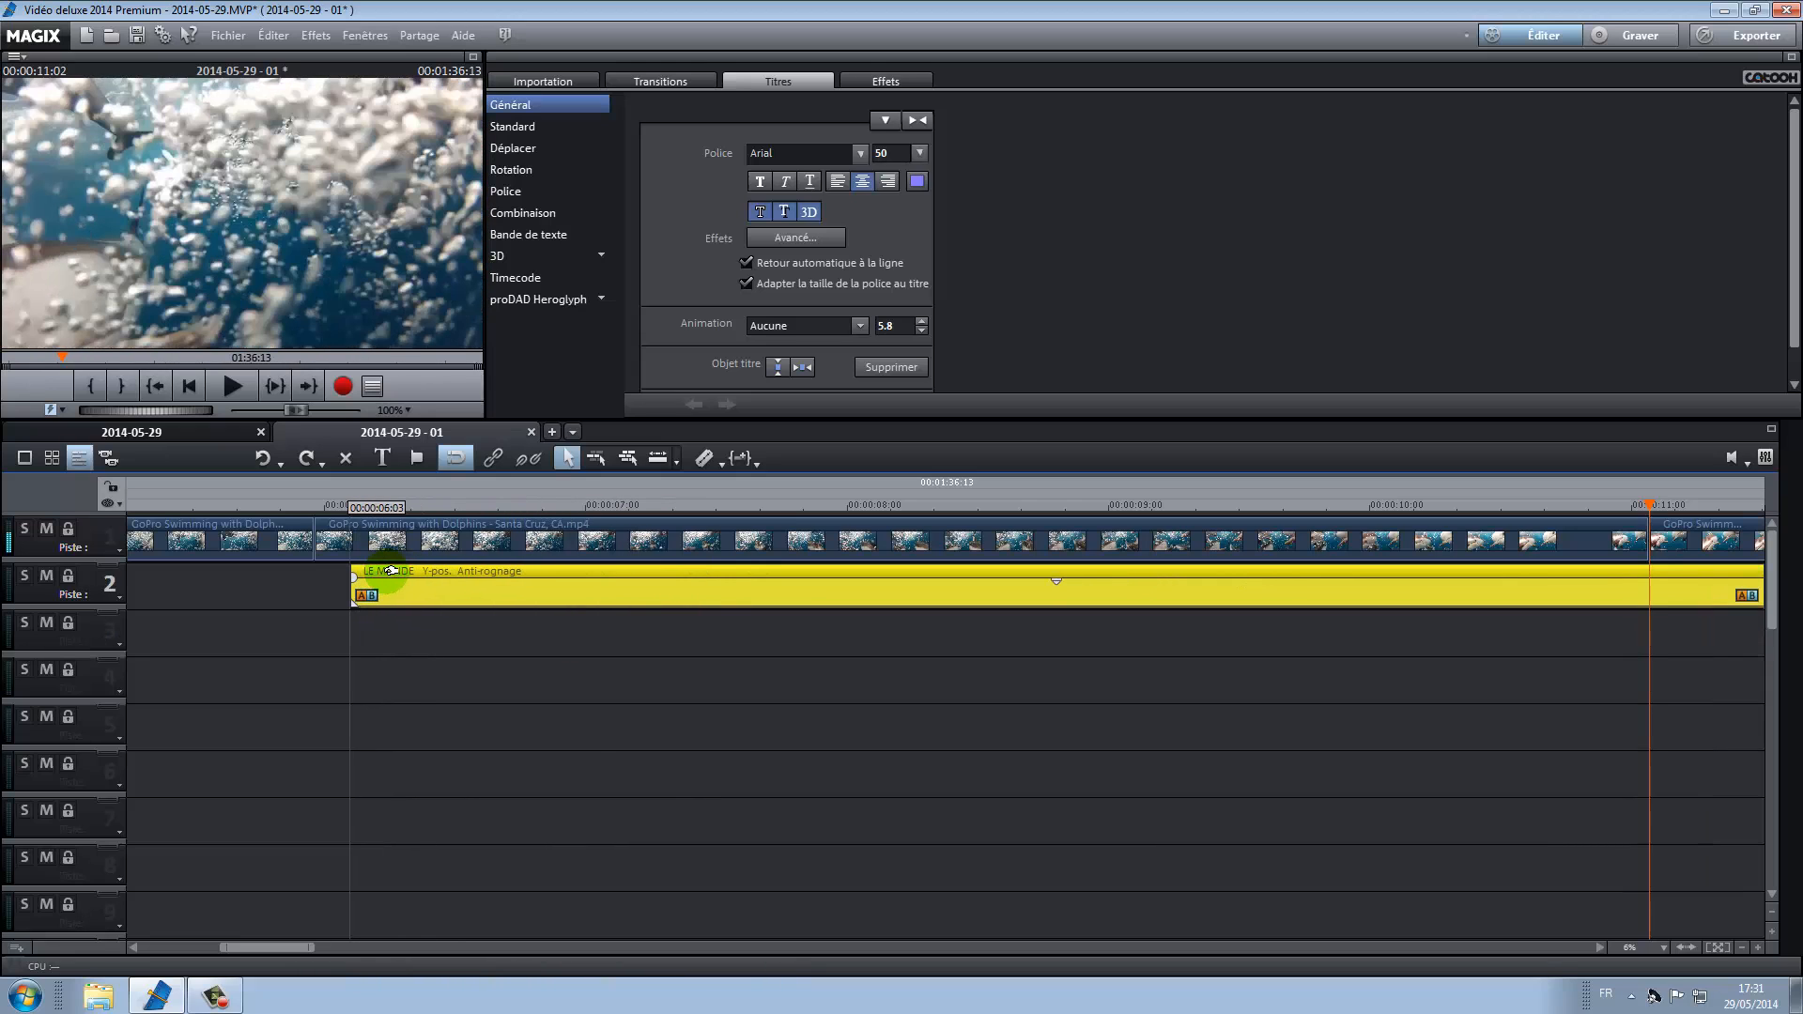
click(1742, 949)
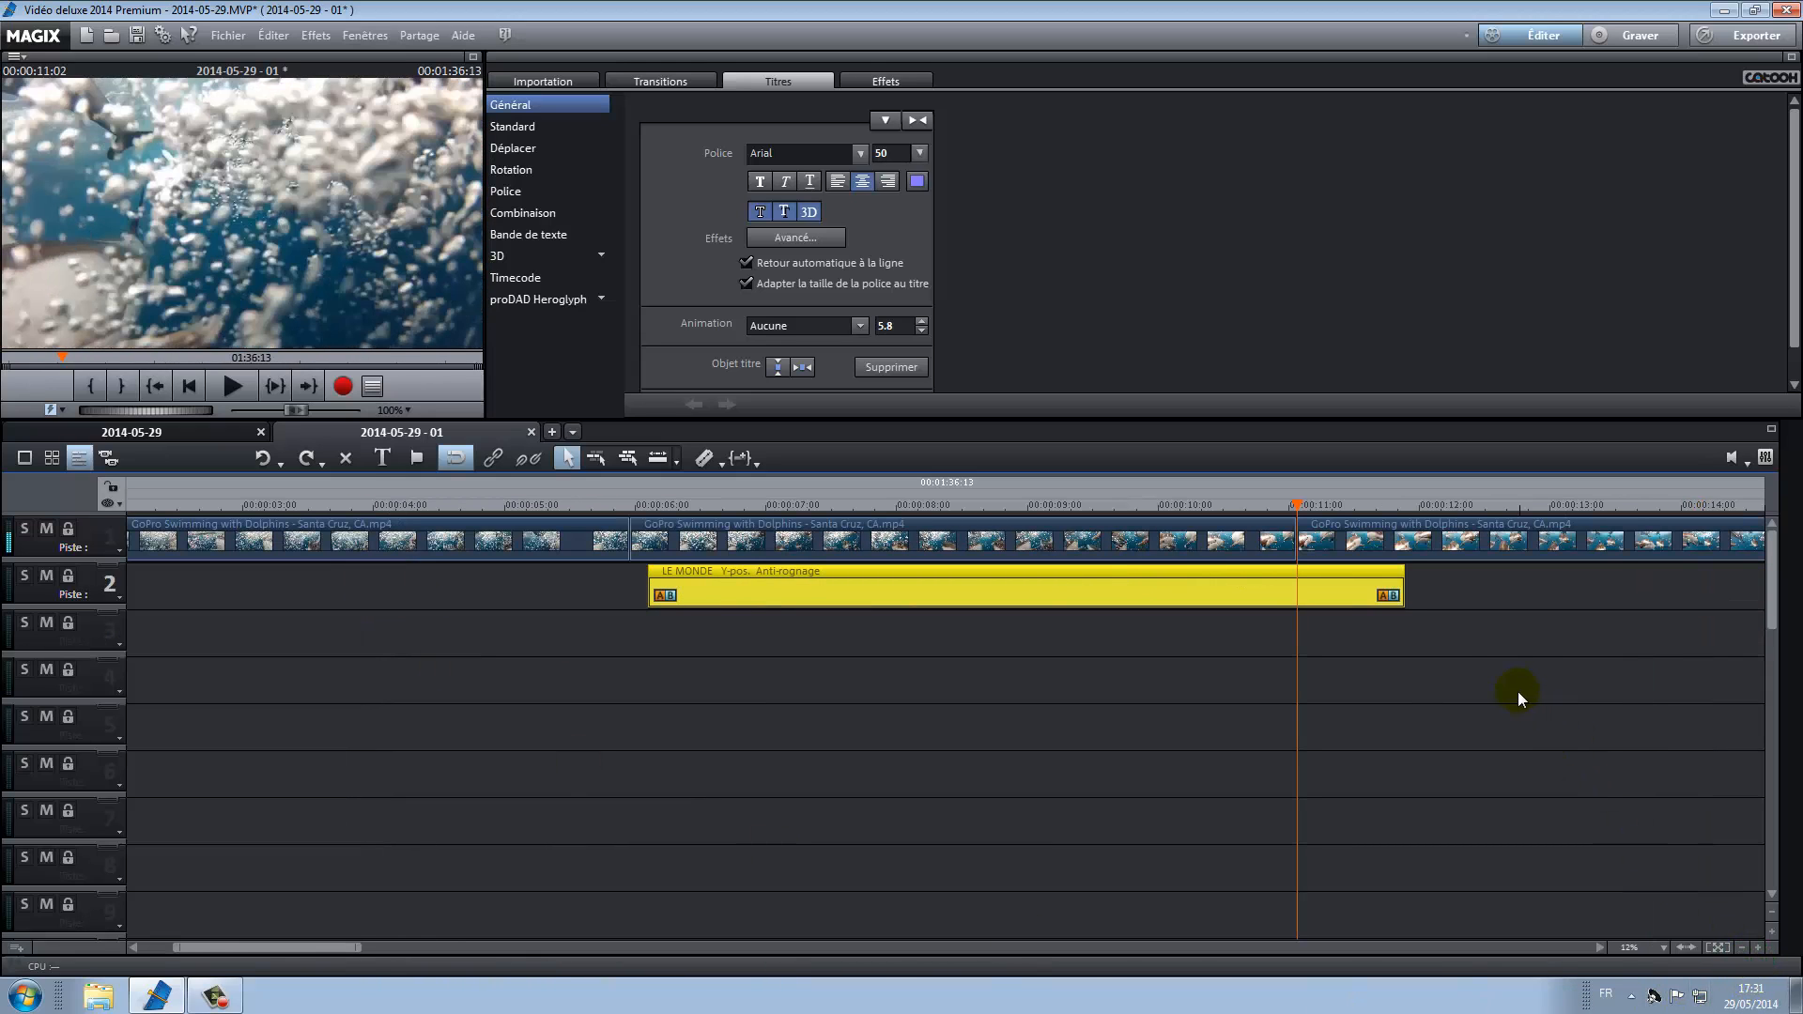
drag(1402, 593, 1164, 593)
drag(650, 590, 693, 590)
drag(992, 575, 1004, 582)
- Open the title's advanced text effects and set the border colour to black
double_click(845, 591)
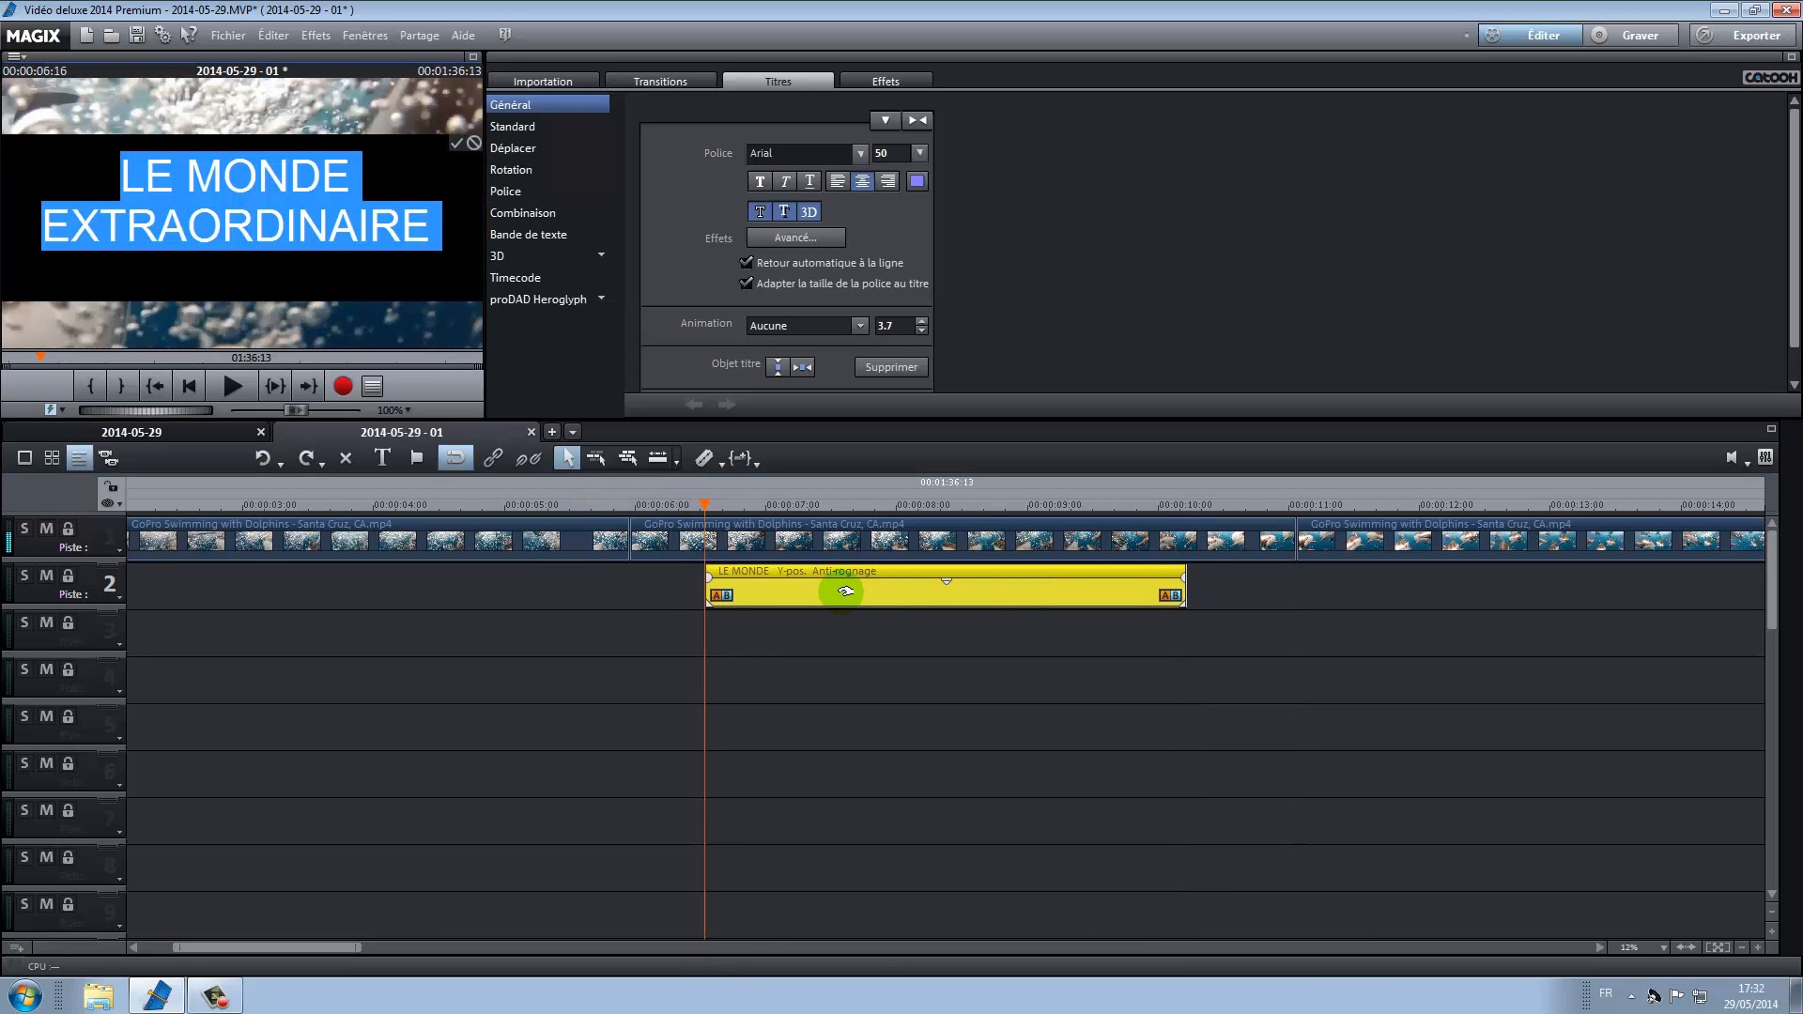
click(789, 238)
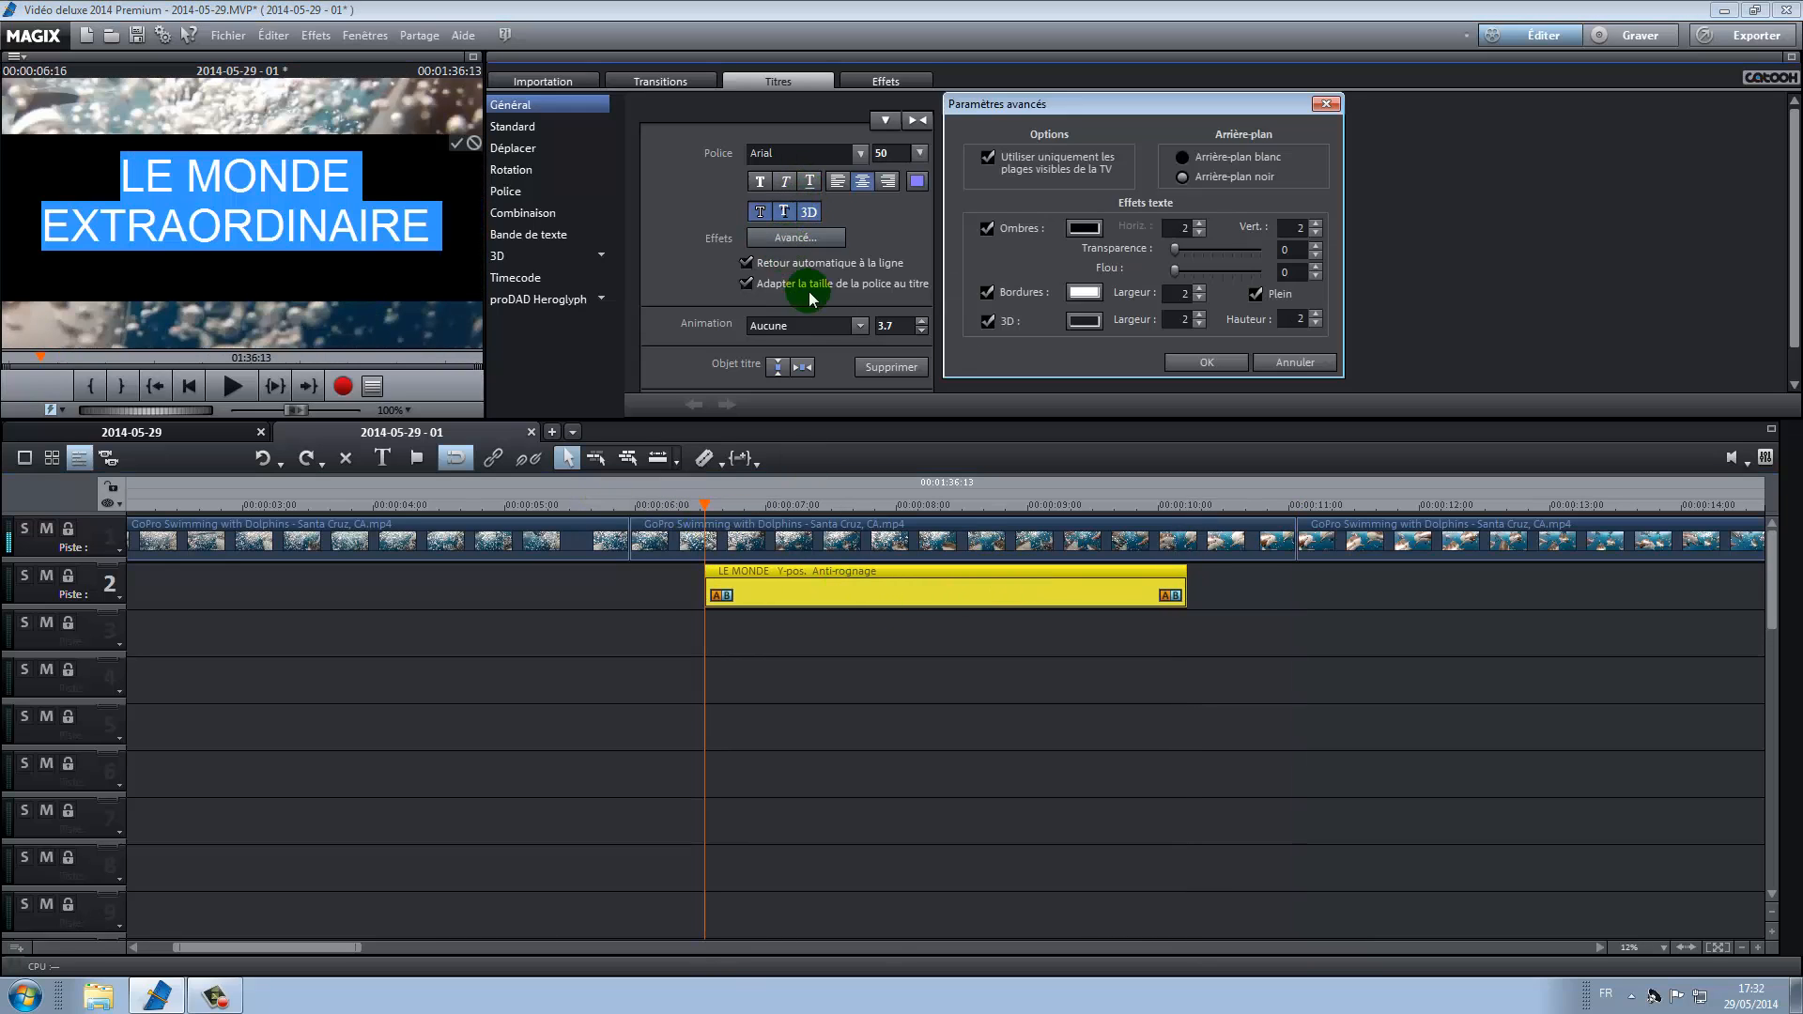
click(1057, 287)
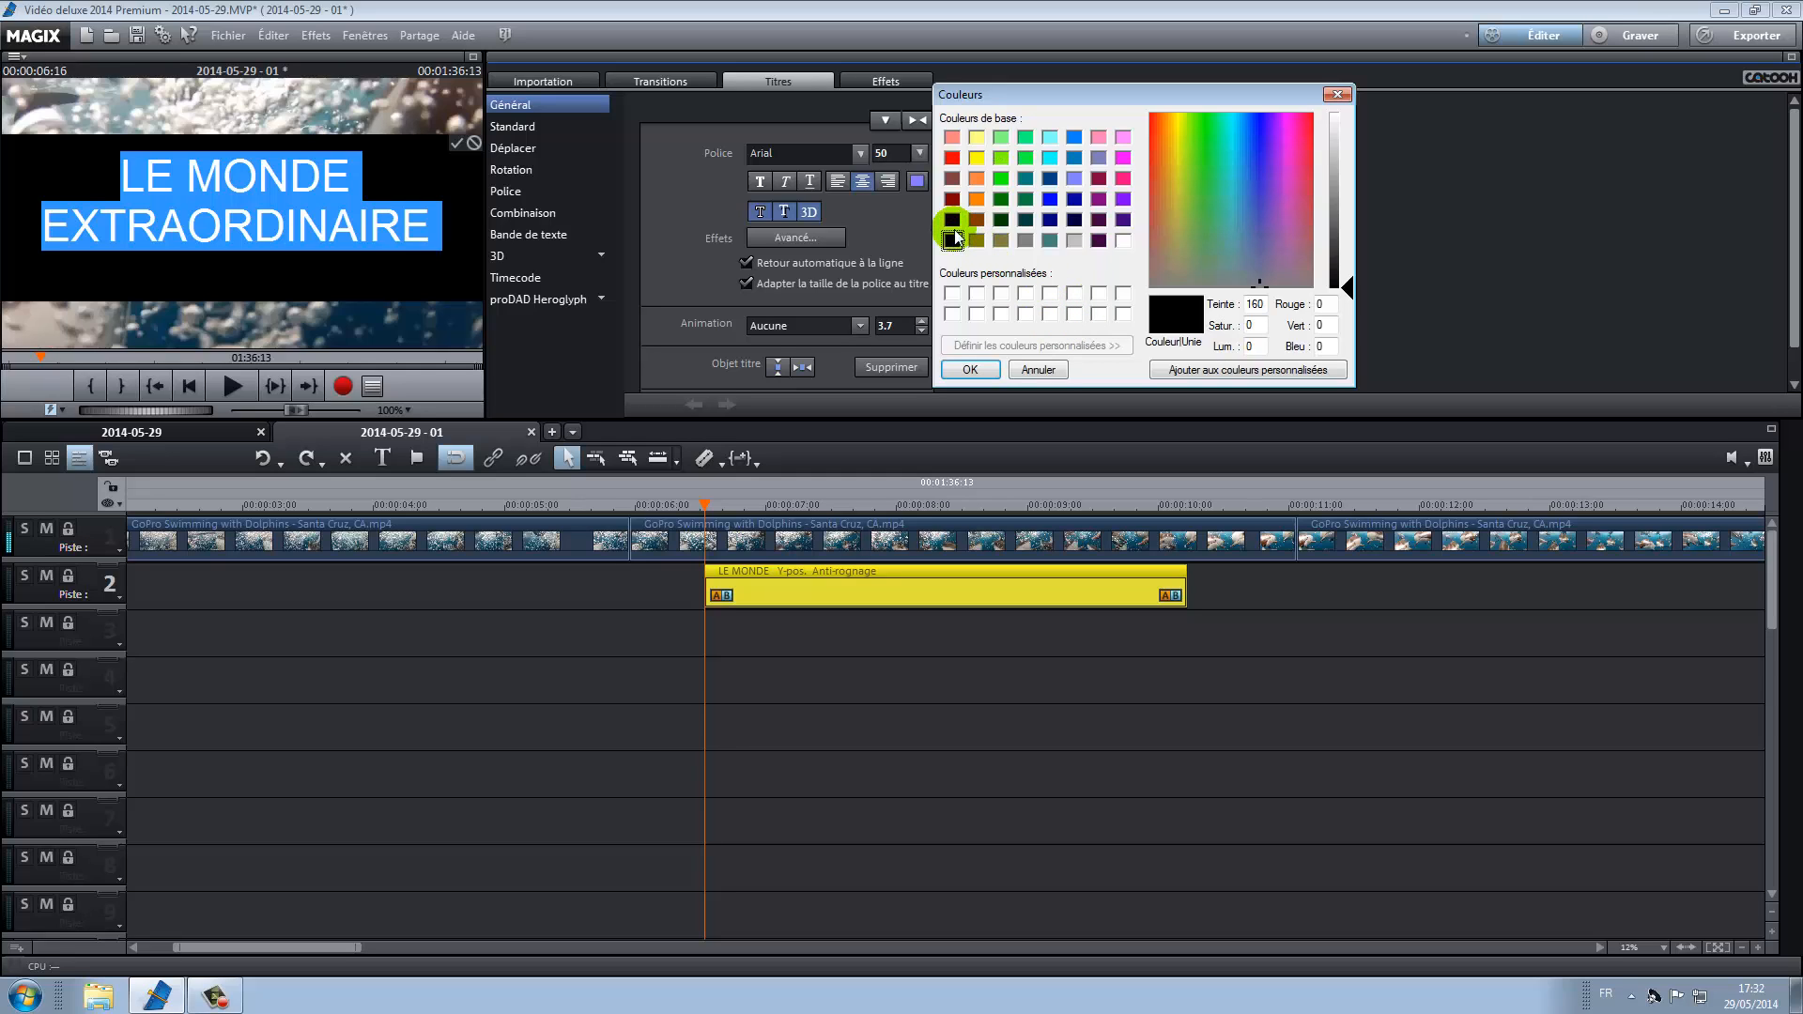
click(969, 370)
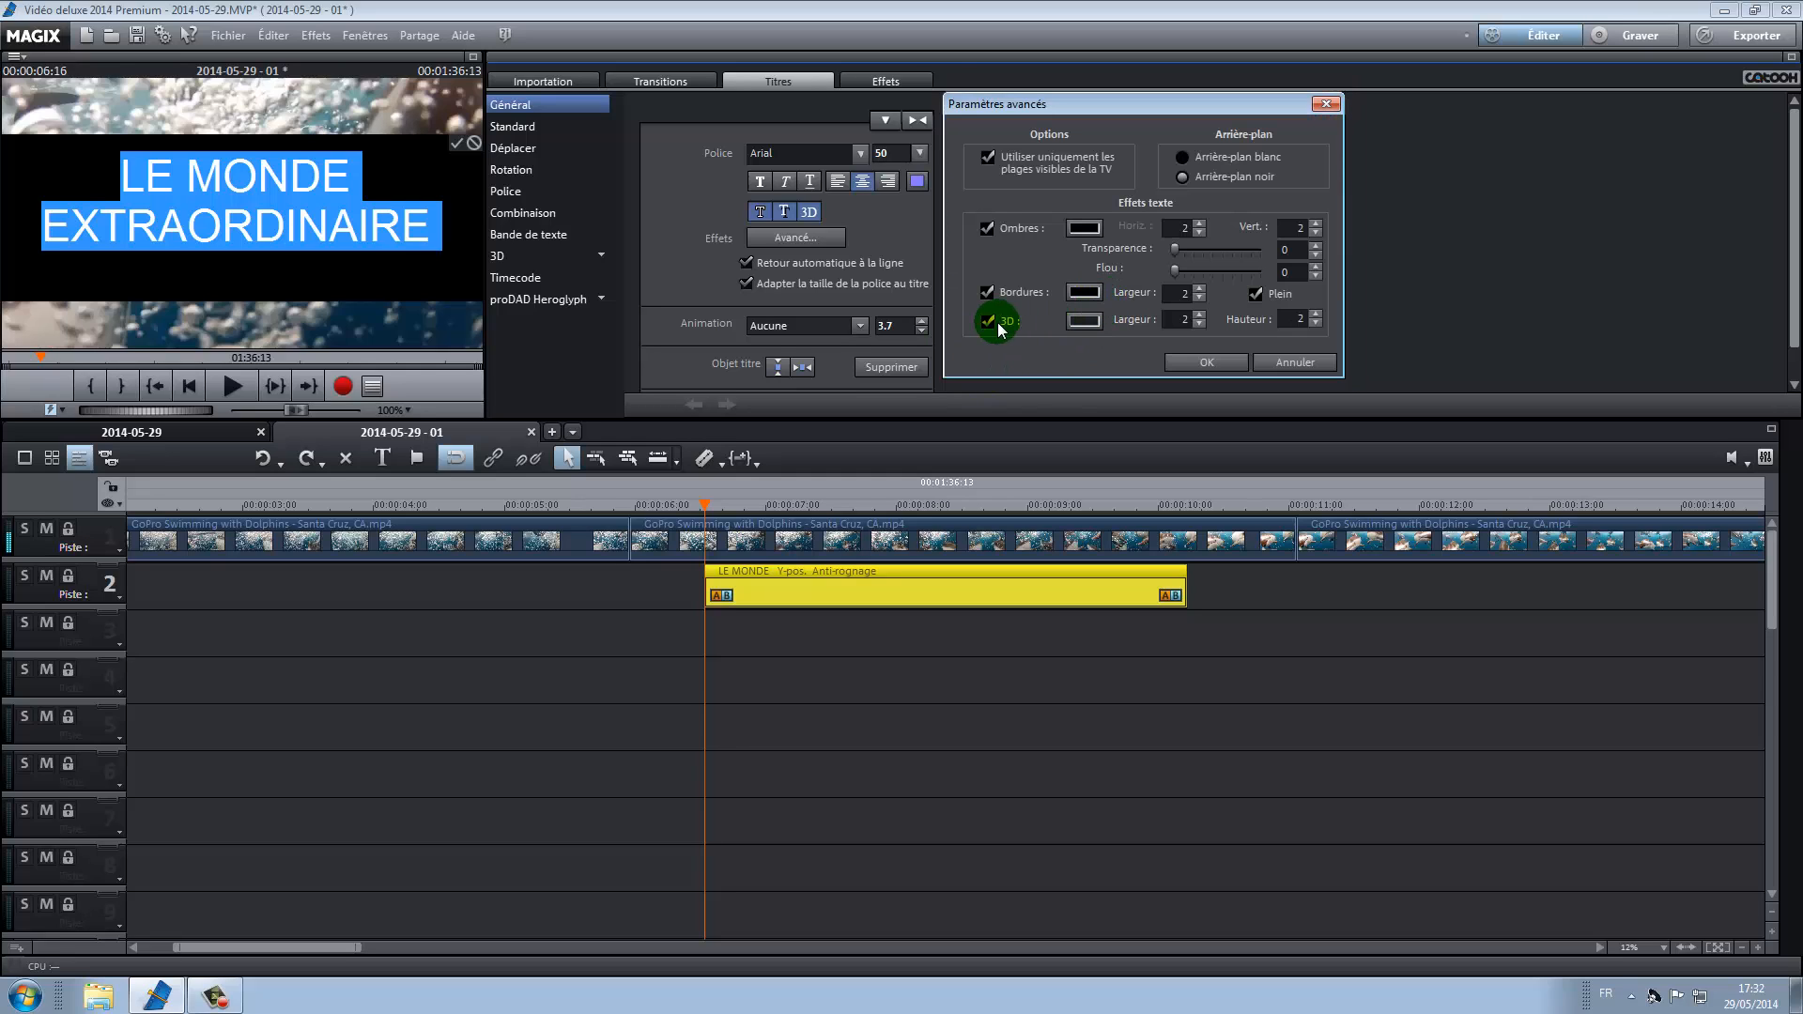
- Set the title's 3D effect colour to white and apply the text changes
click(1085, 321)
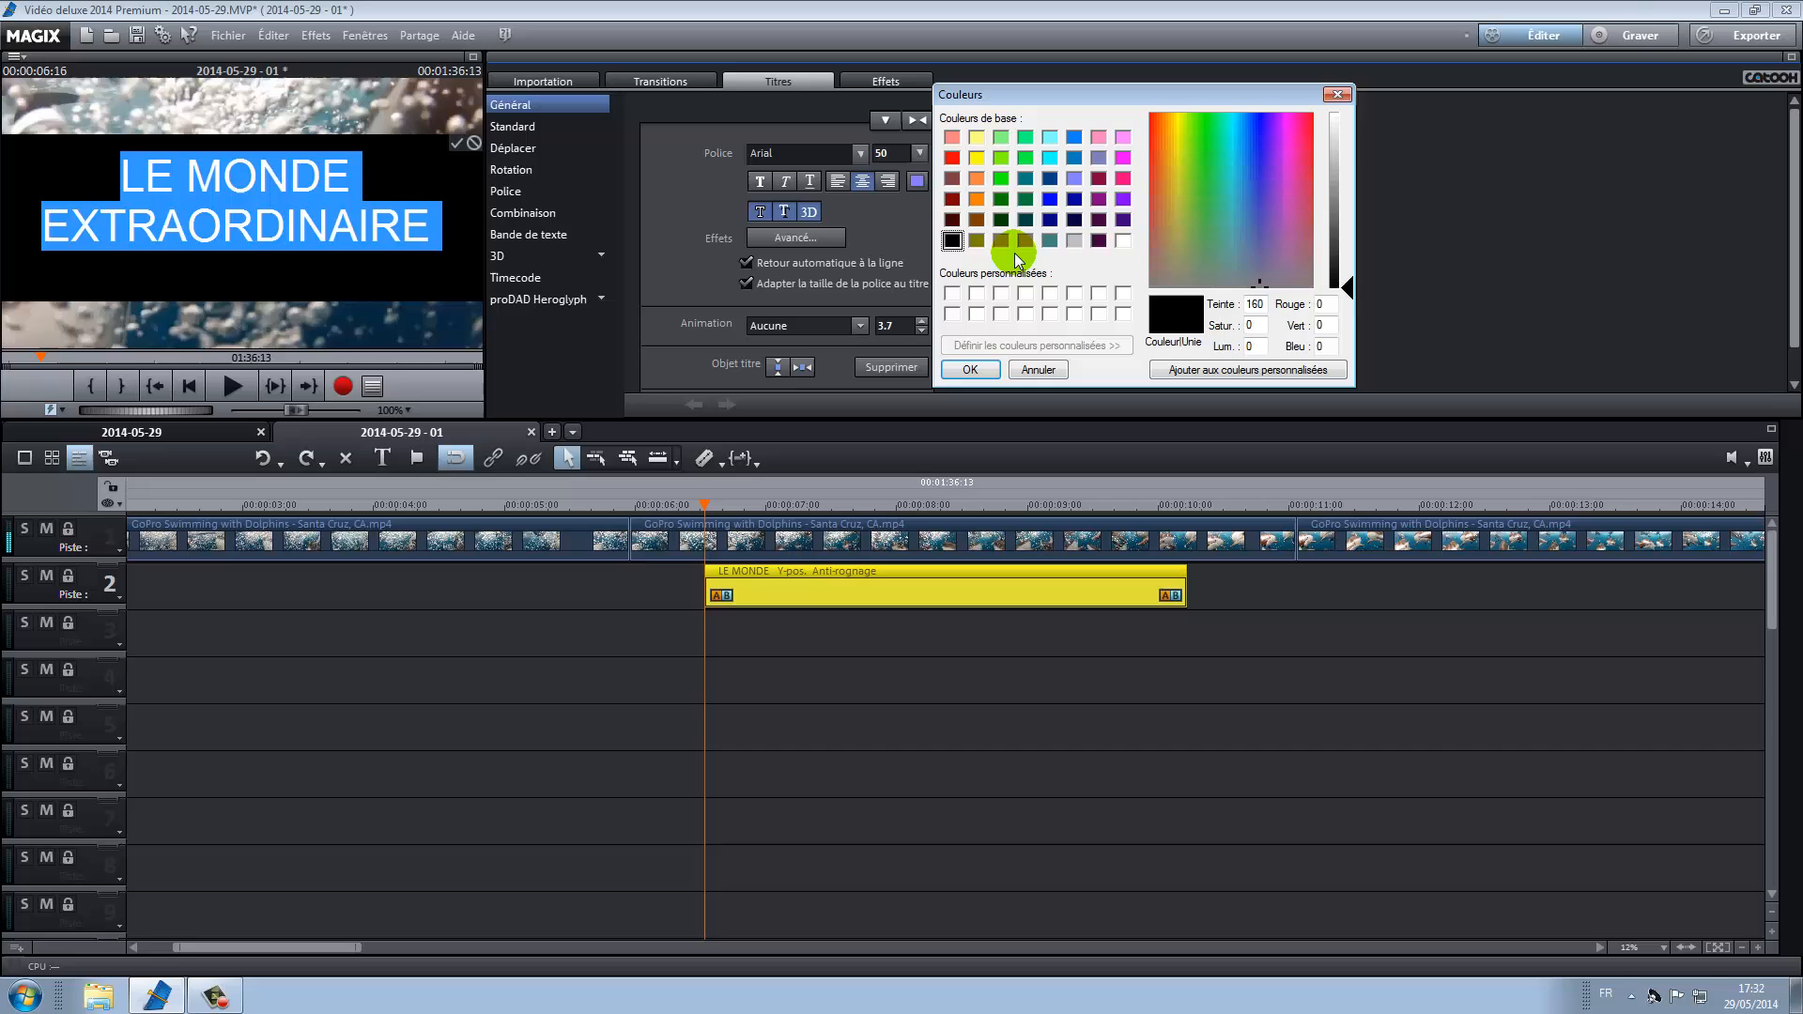
click(1123, 240)
click(970, 369)
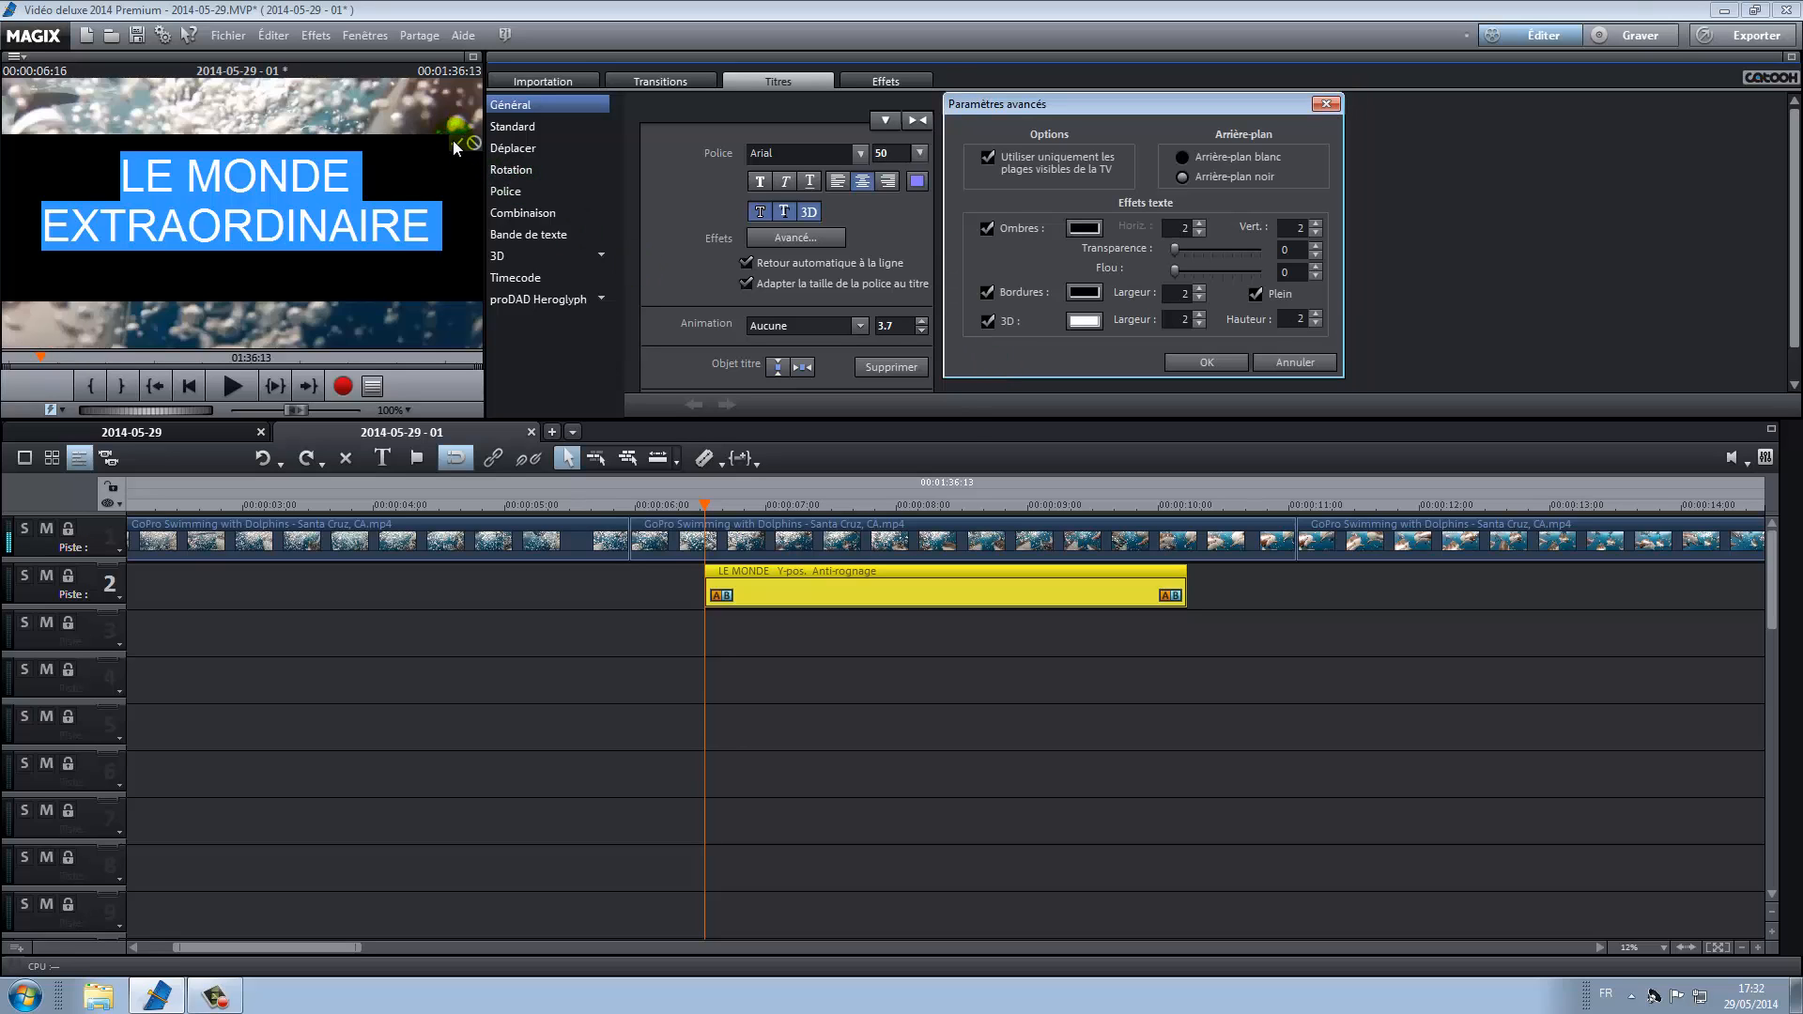
click(1206, 363)
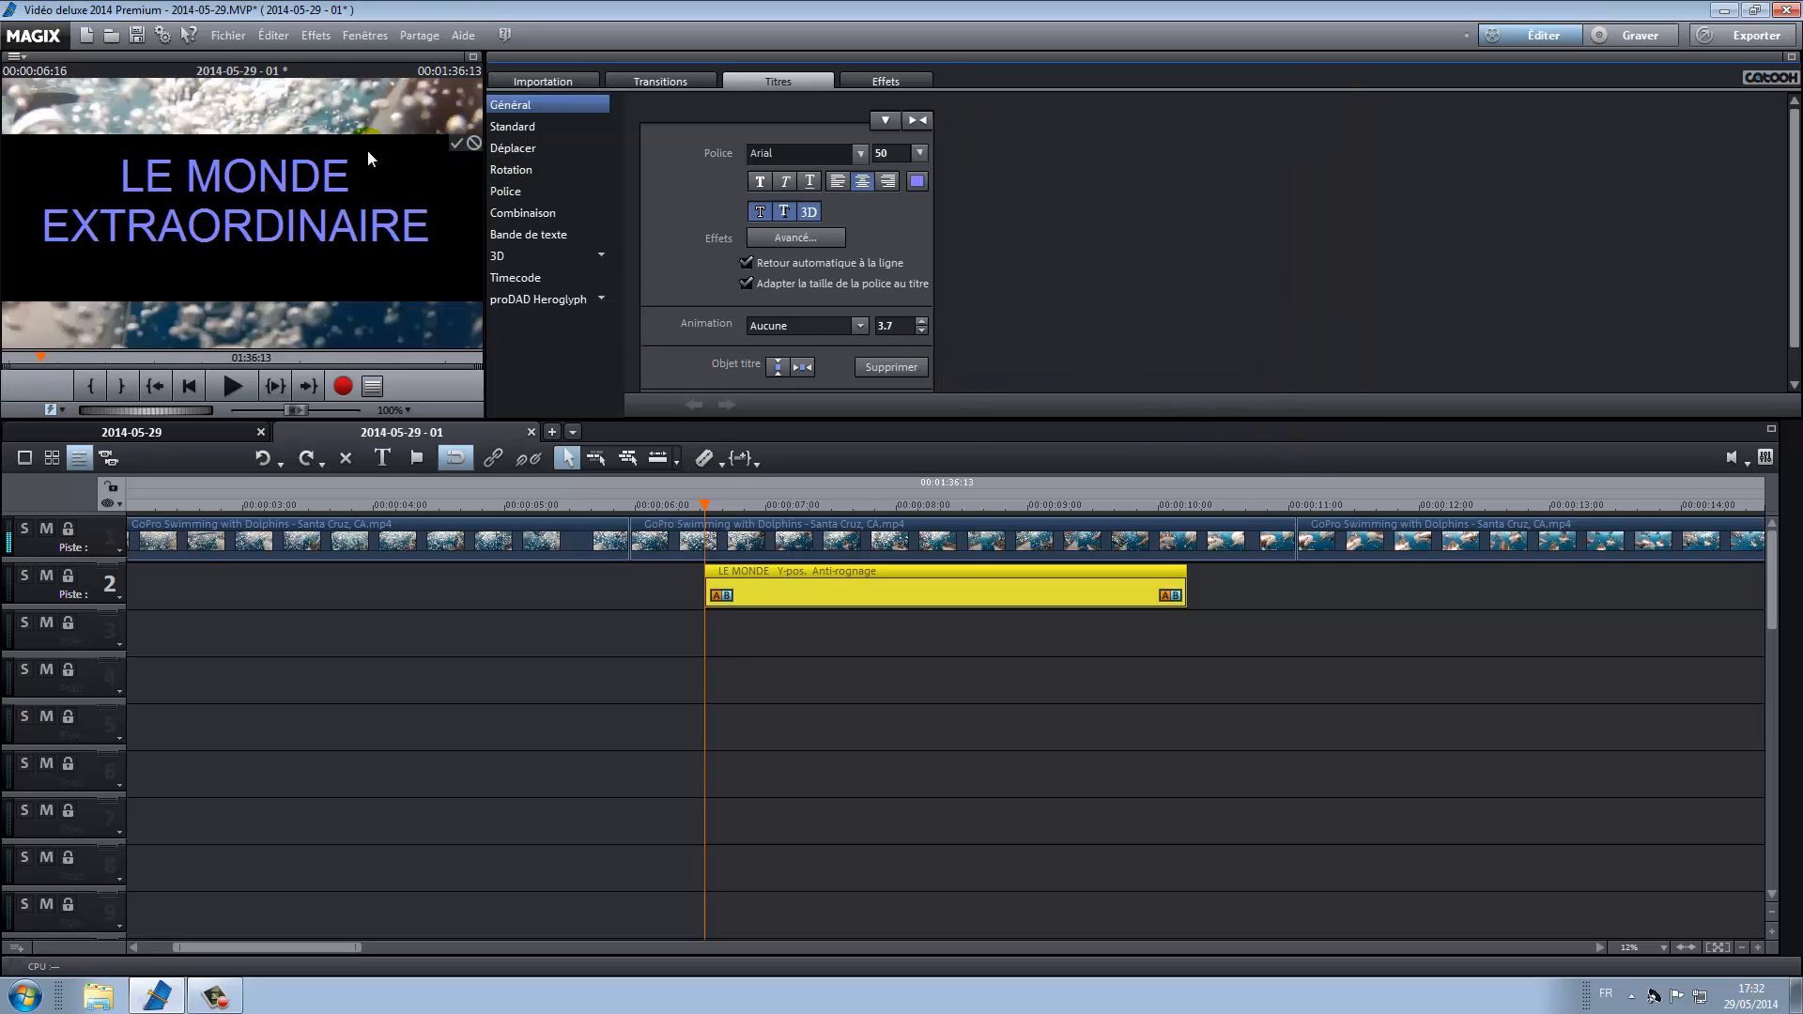
click(456, 144)
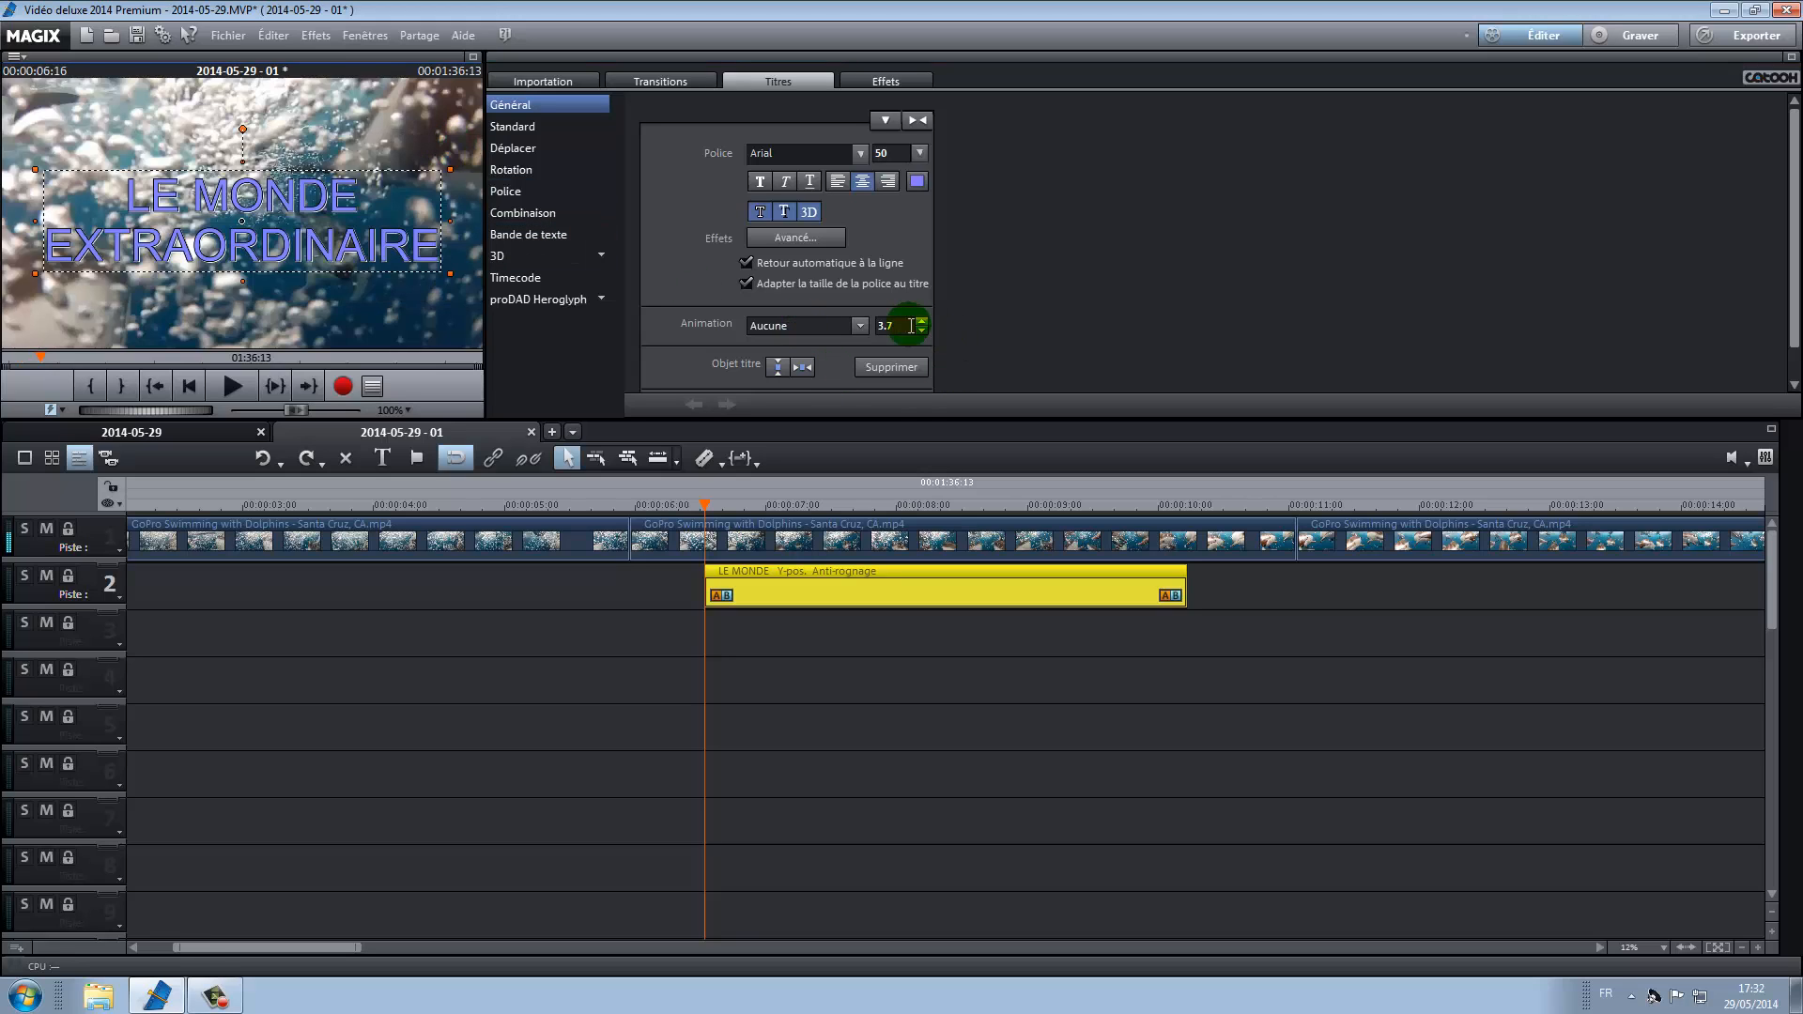
- Reopen the title's advanced text effects and set the border width to 7
click(820, 246)
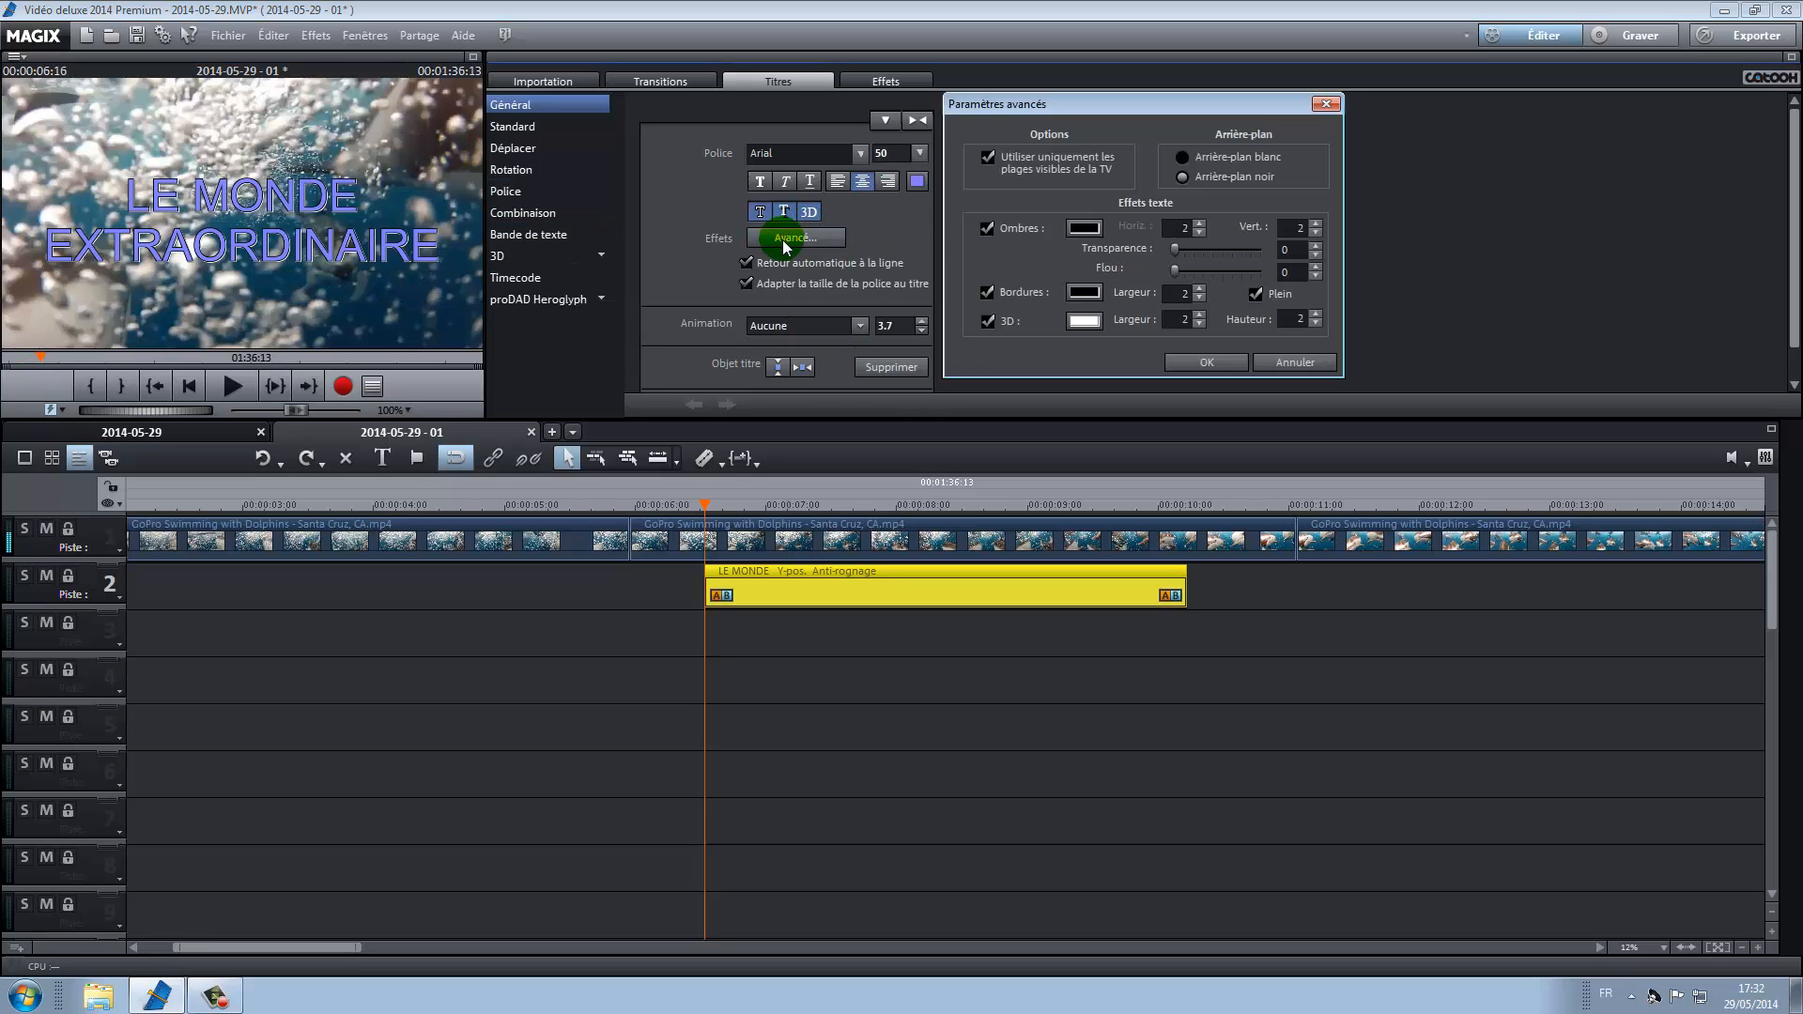
click(1199, 289)
click(1200, 289)
click(1199, 289)
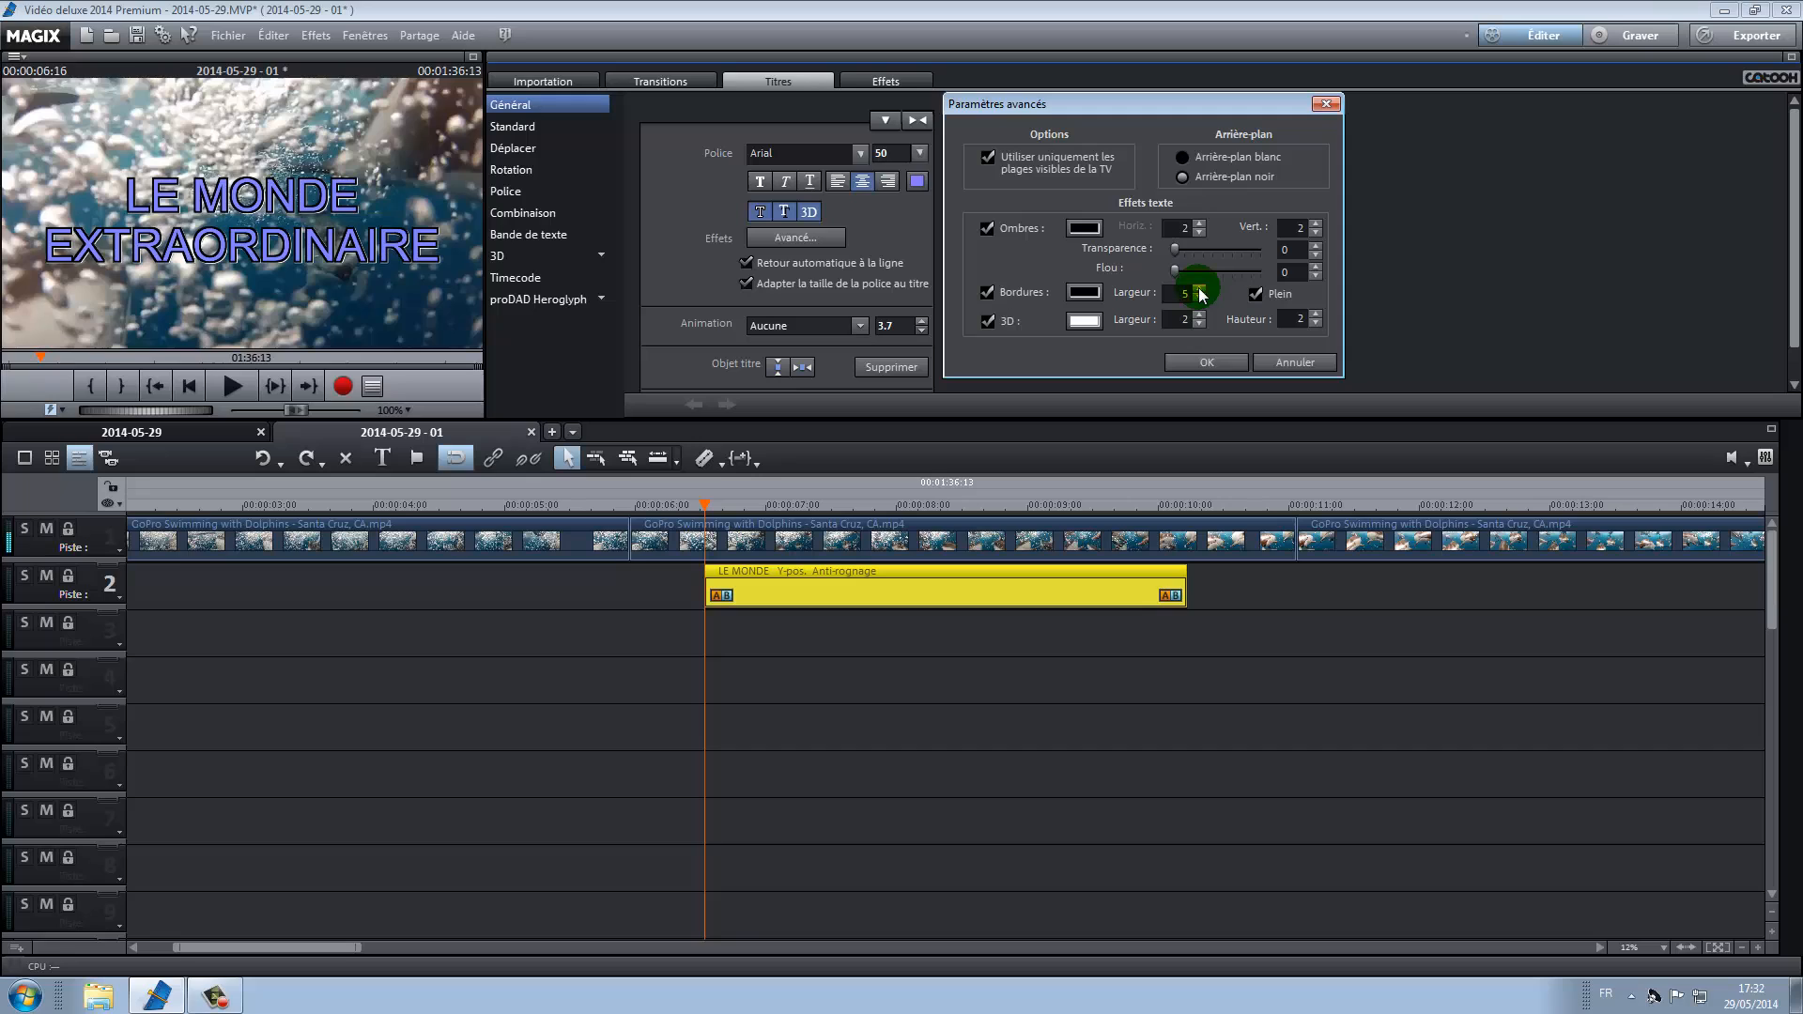
click(1200, 289)
click(1201, 290)
- Set the title's 3D effect width to 5 and height to 4, and apply the effects
click(1200, 315)
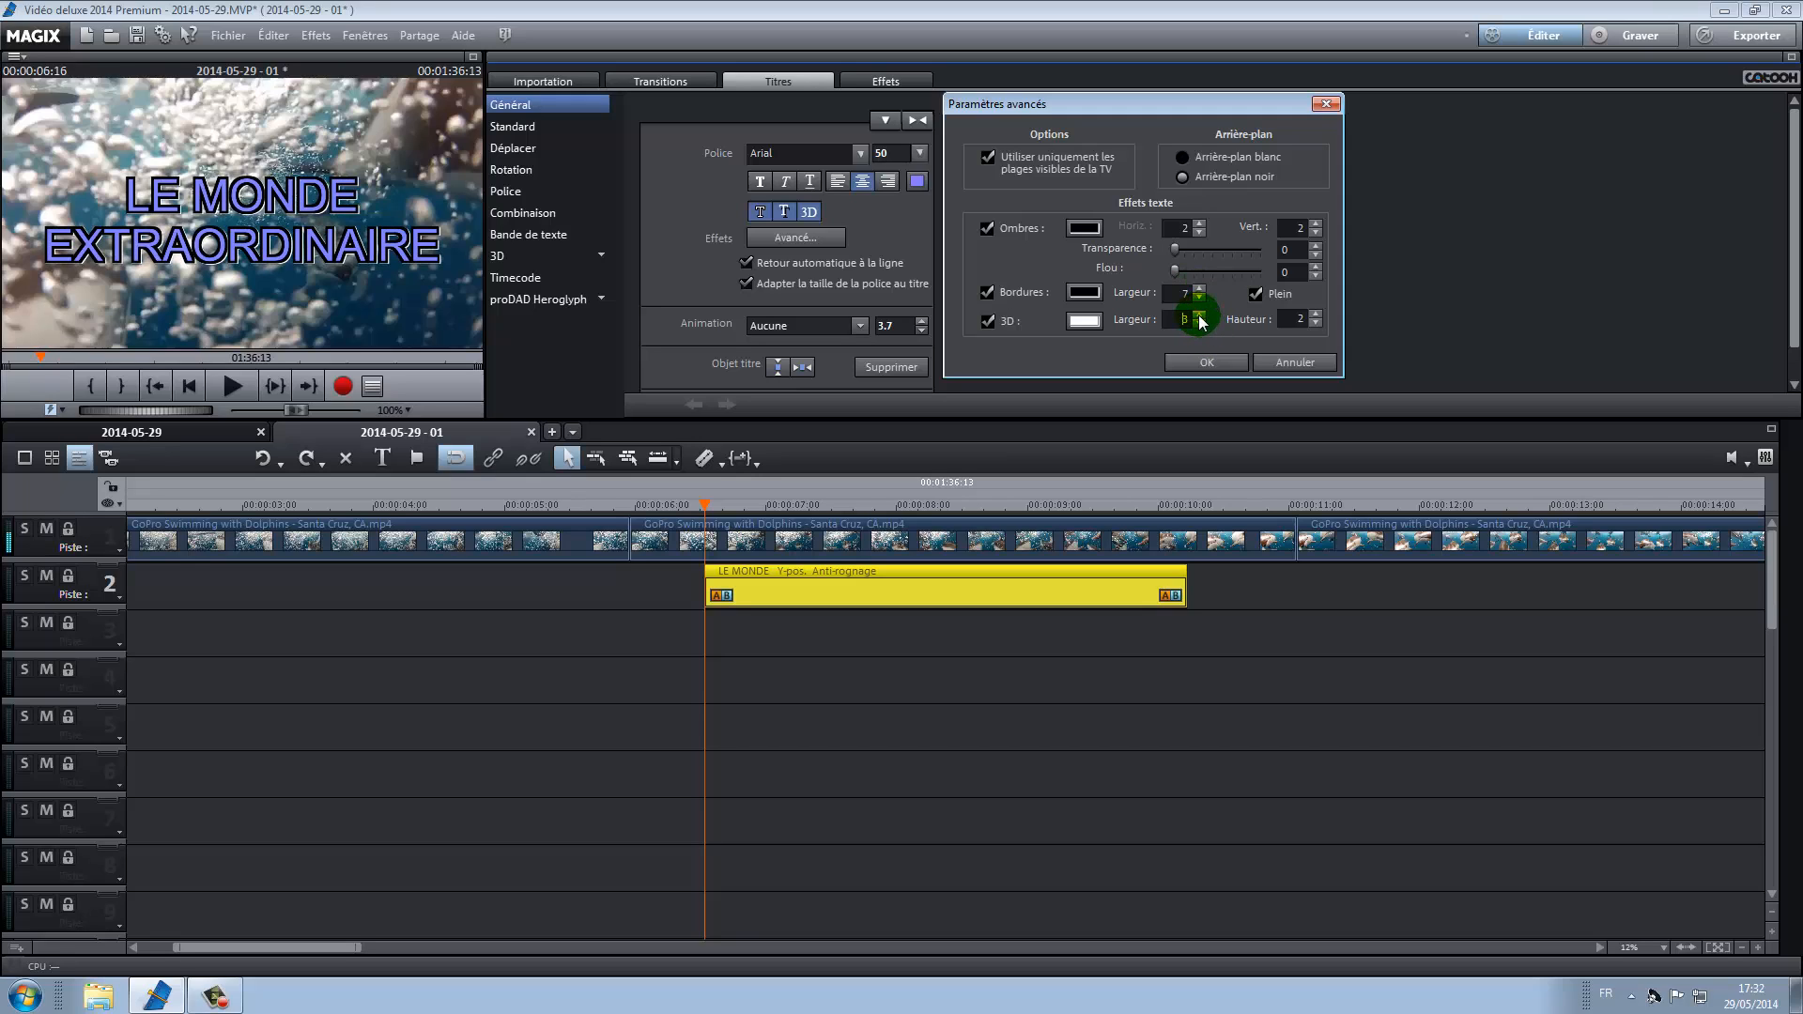
click(1200, 315)
click(1200, 316)
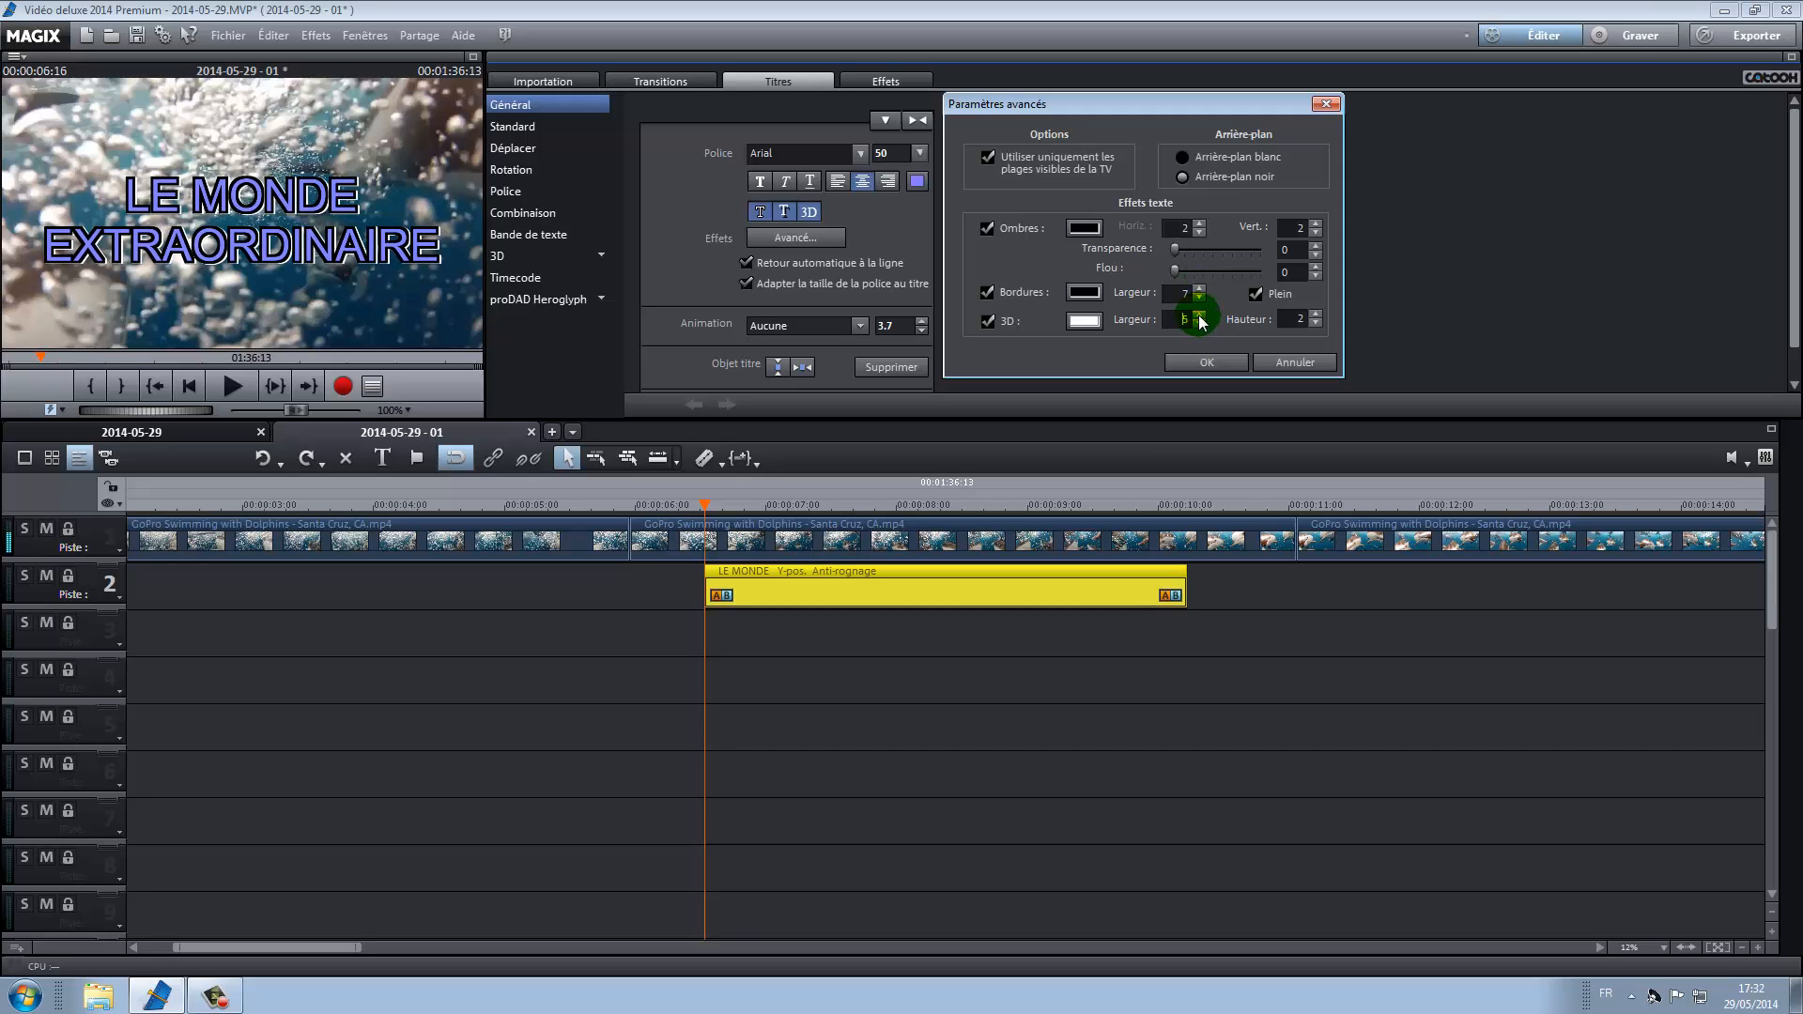
click(1315, 317)
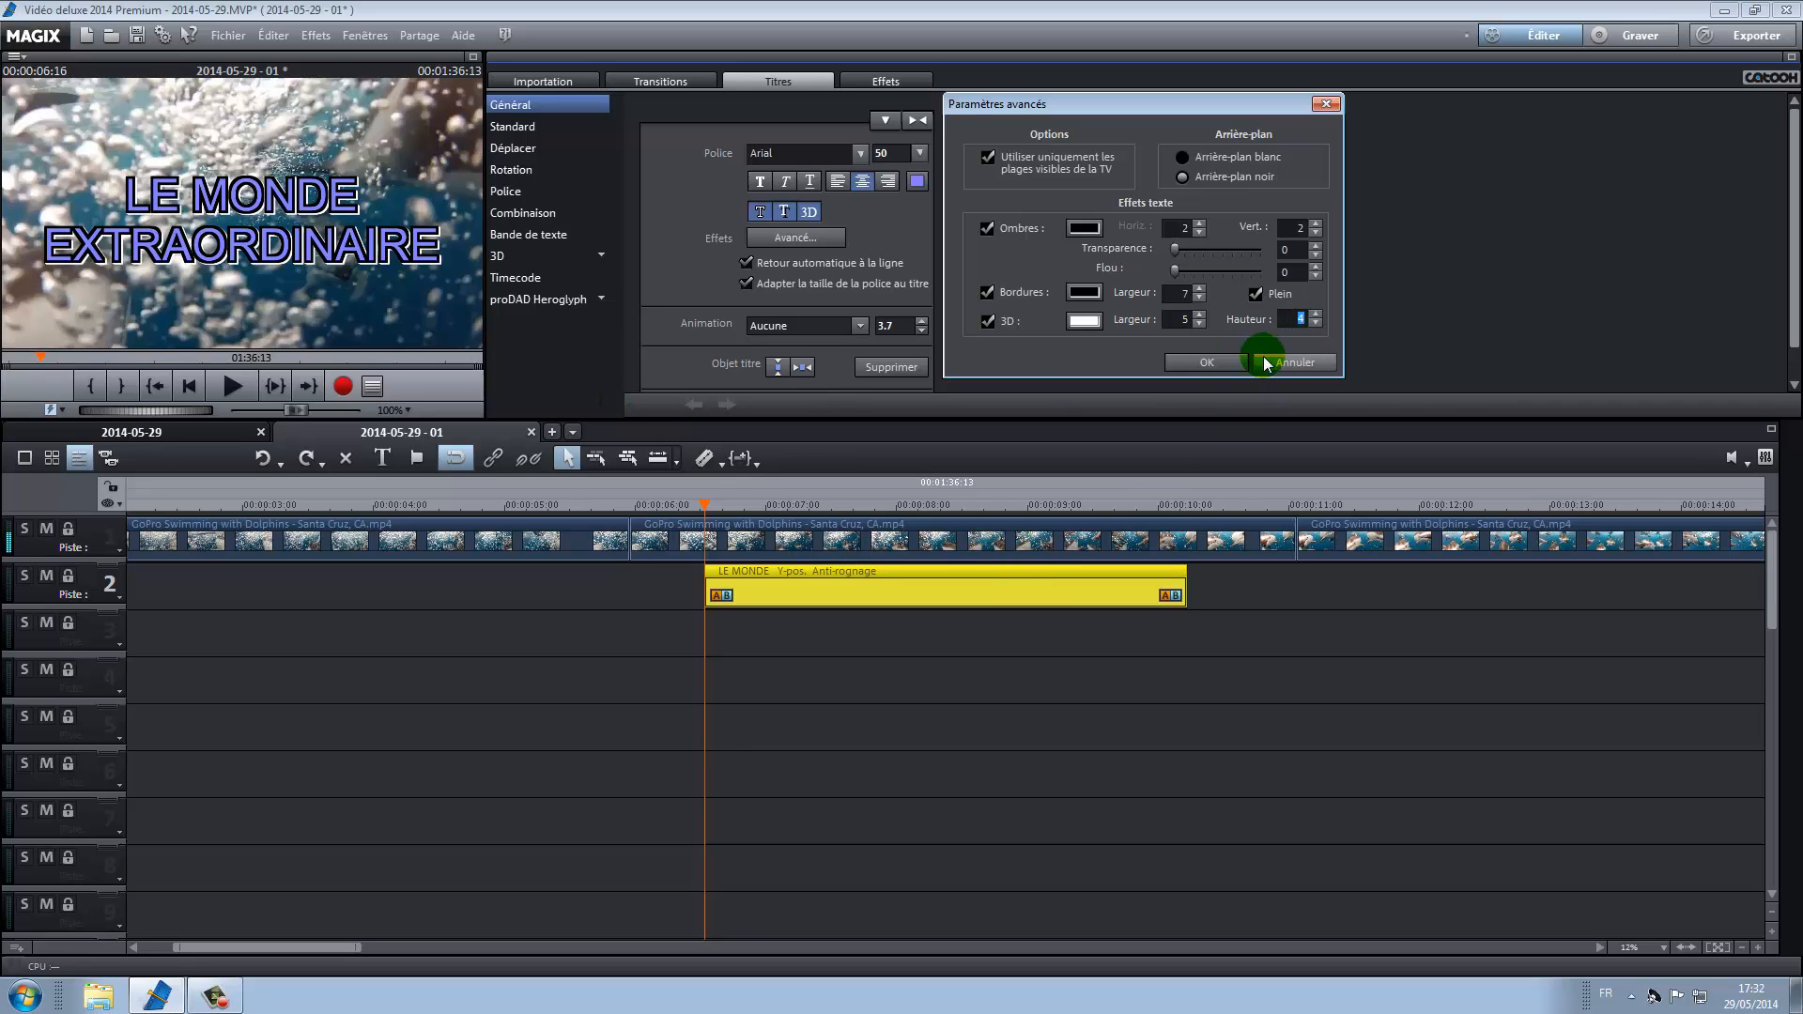
click(1226, 367)
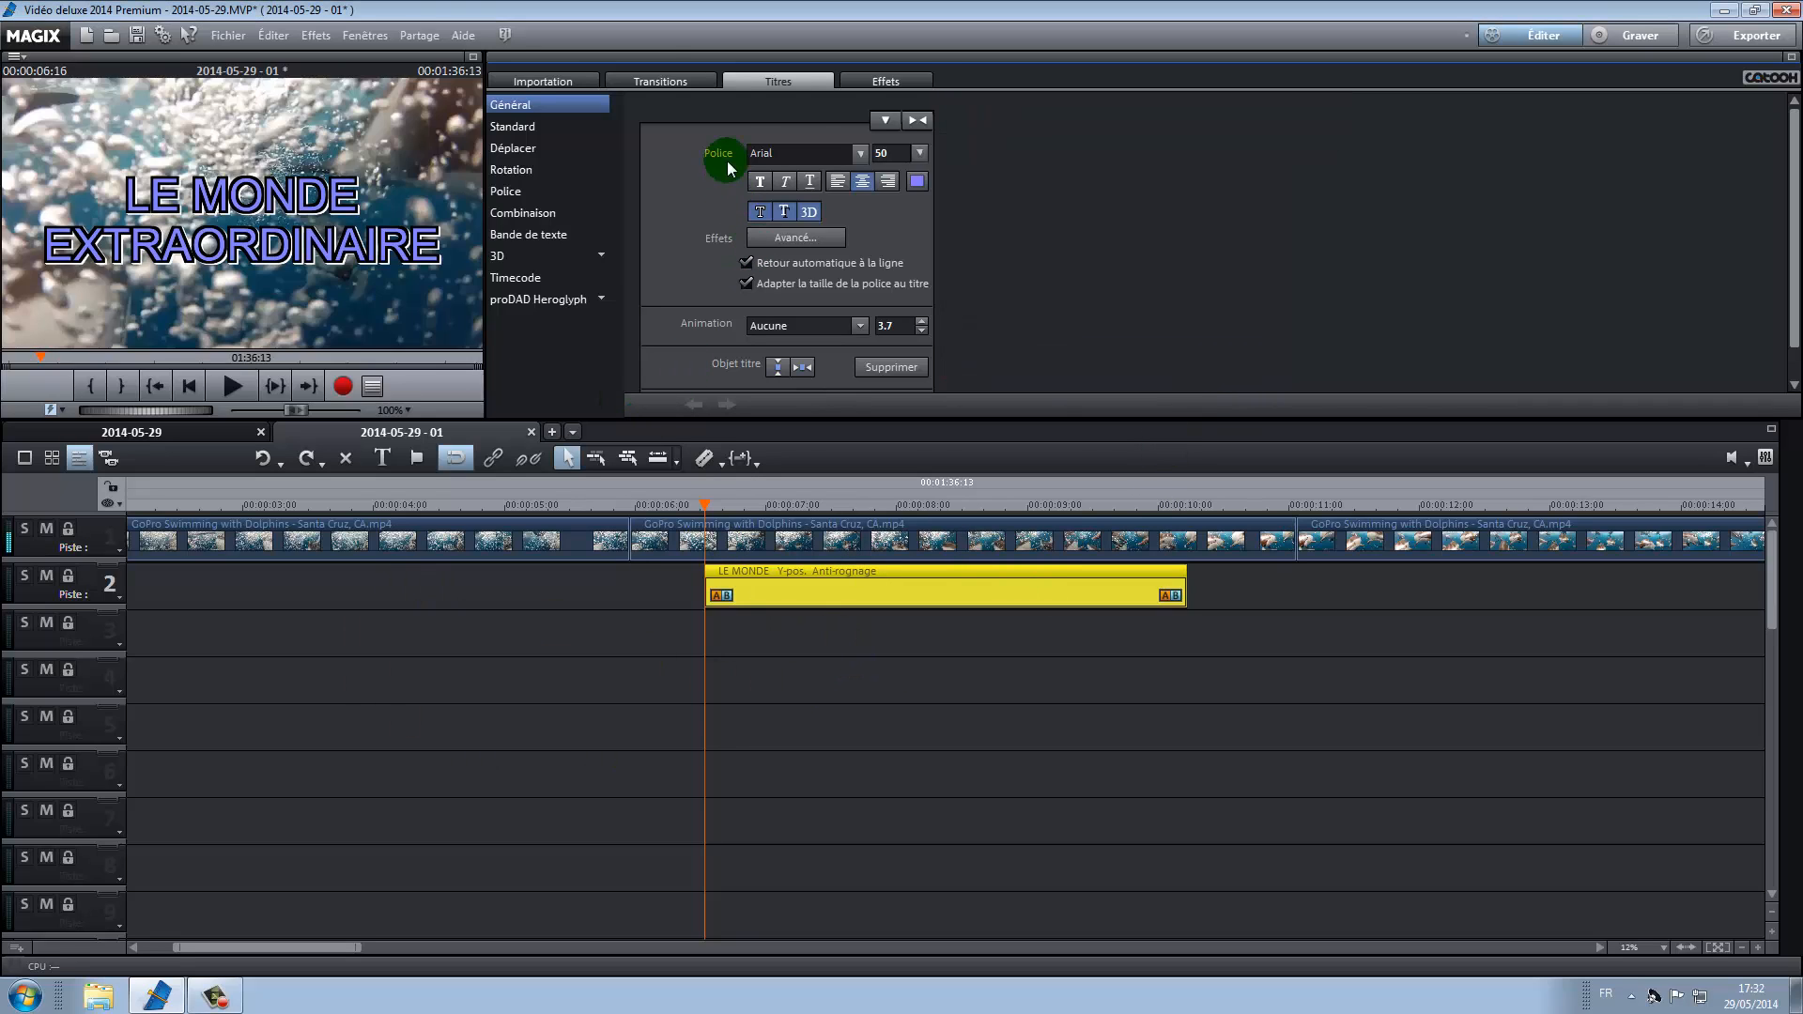
- Show the Standard transitions and try to apply Alpha Magic to the second clip on track 1
click(660, 81)
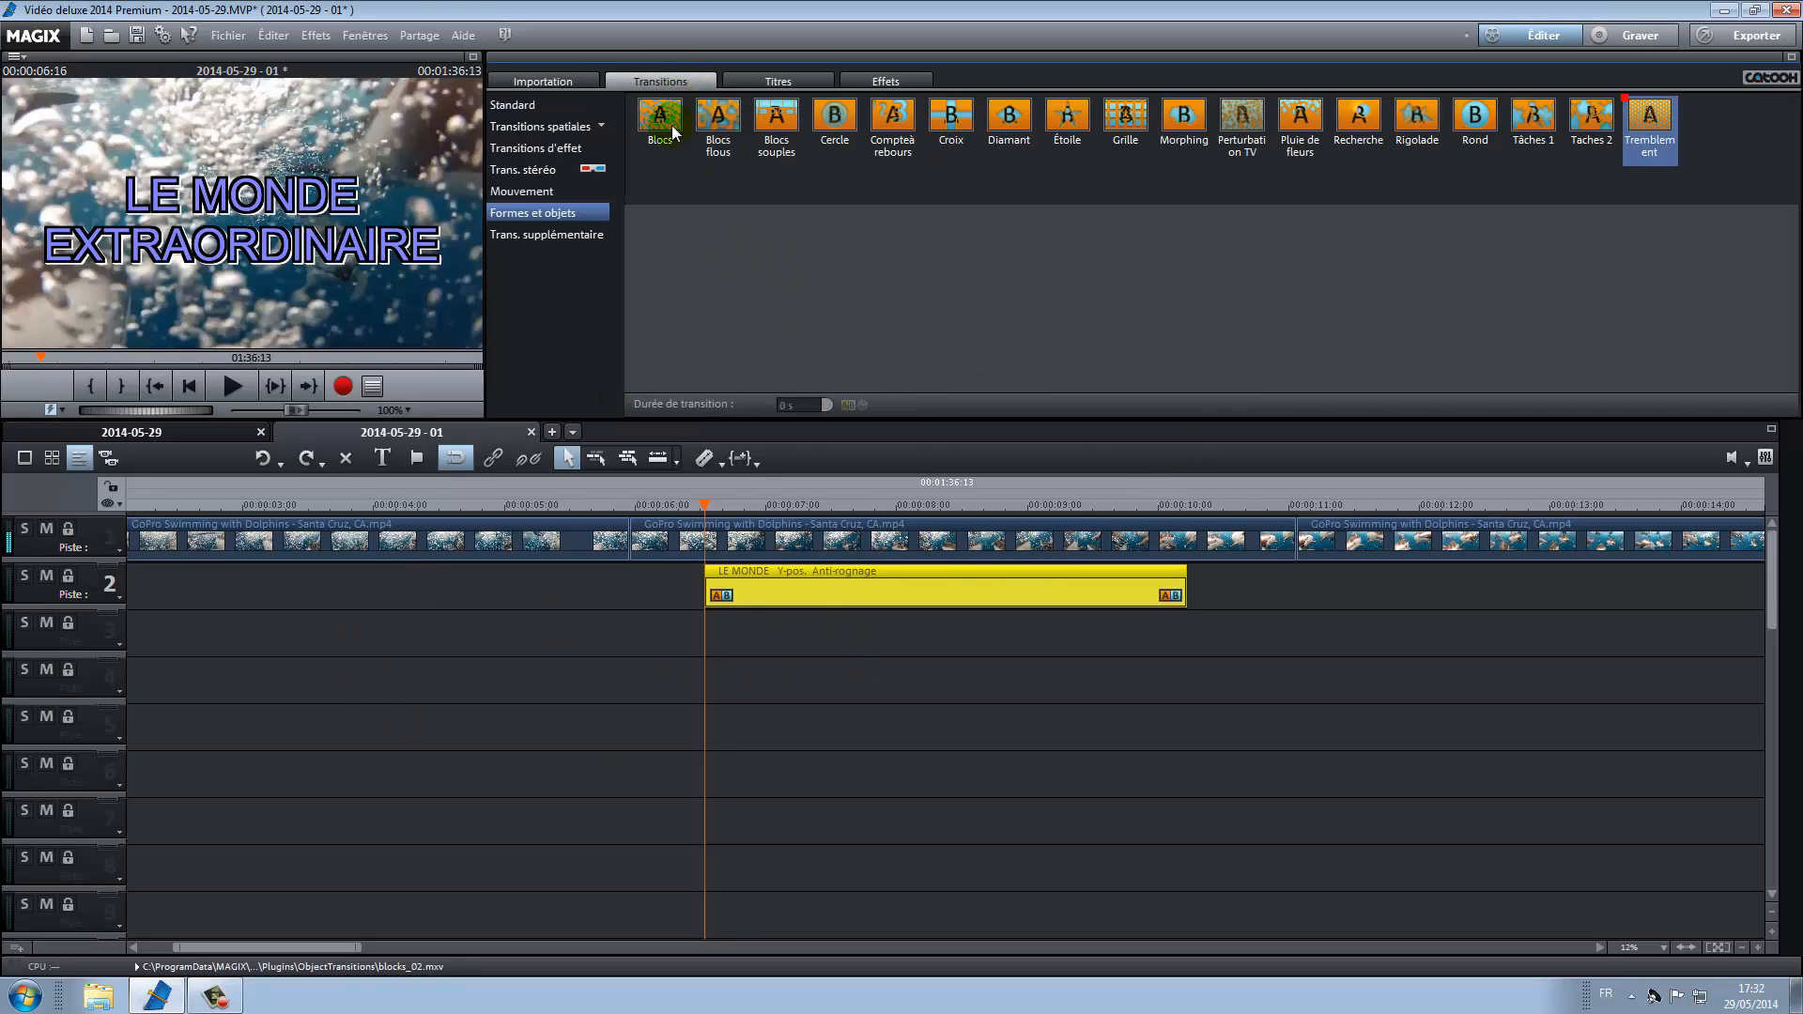
click(545, 126)
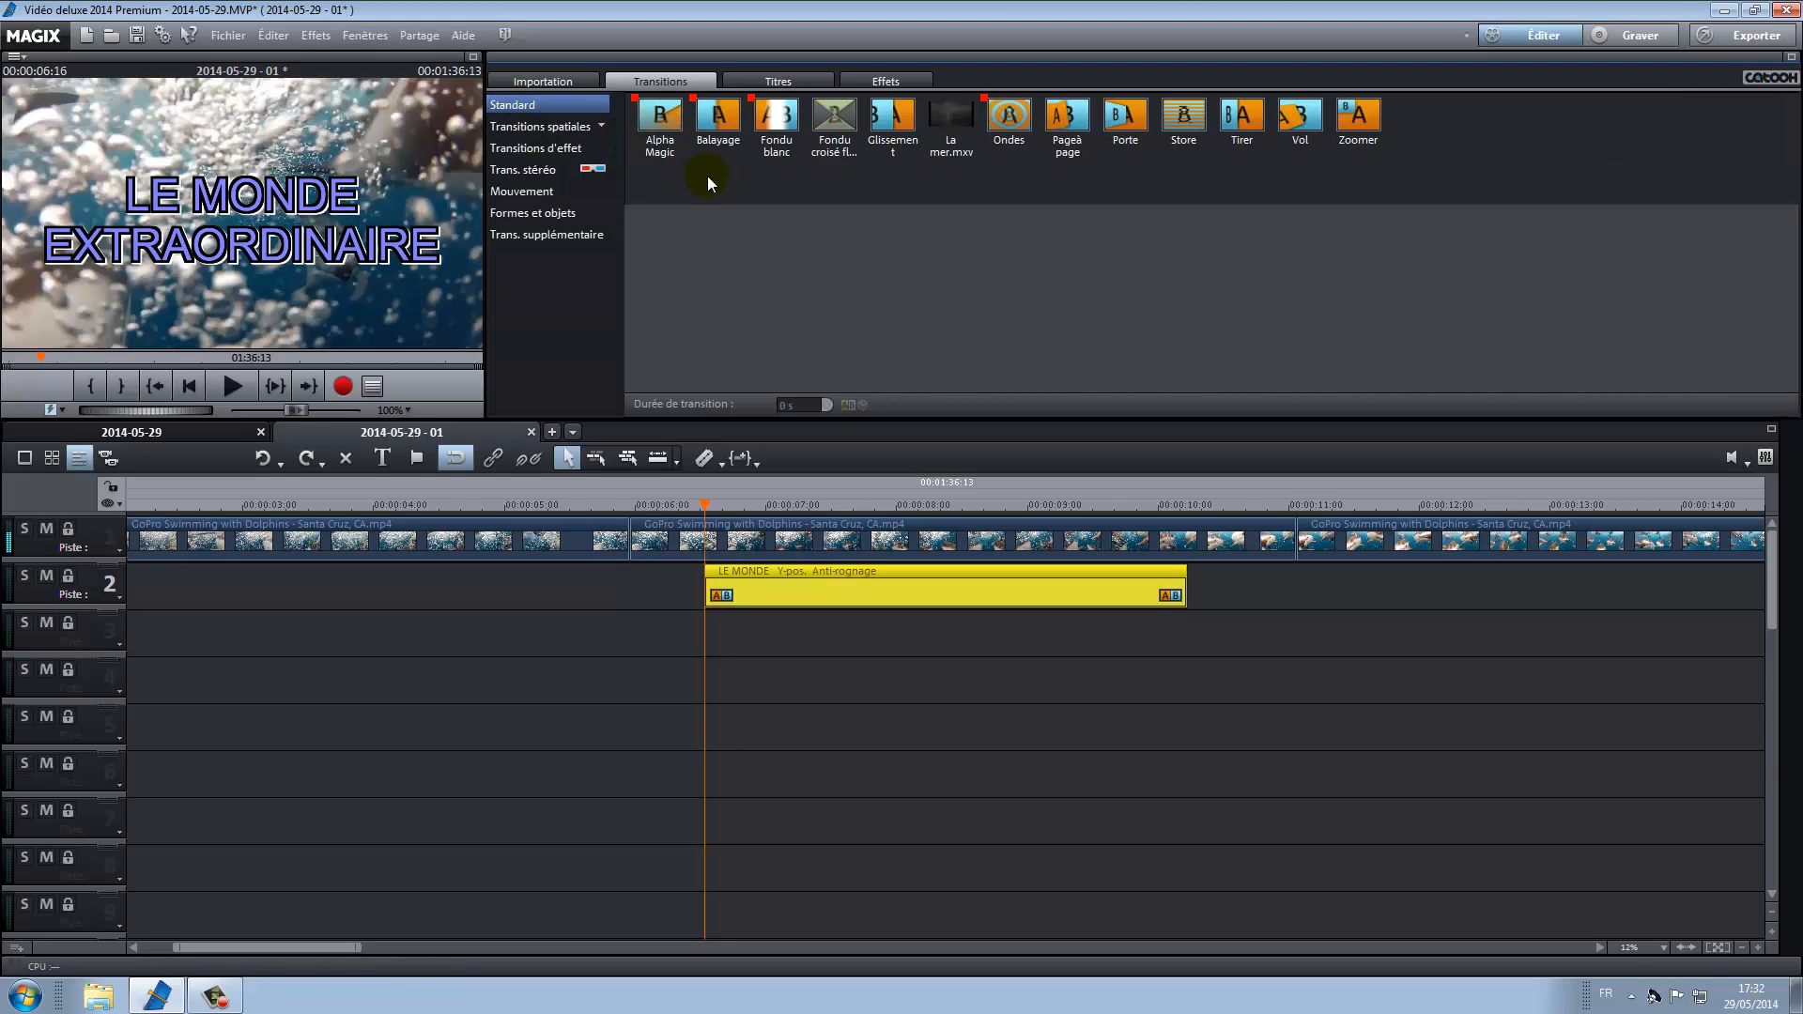
mouse_move(660, 107)
mouse_down()
mouse_move(704, 535)
mouse_move(716, 230)
mouse_move(662, 119)
mouse_move(705, 442)
mouse_move(916, 547)
mouse_up()
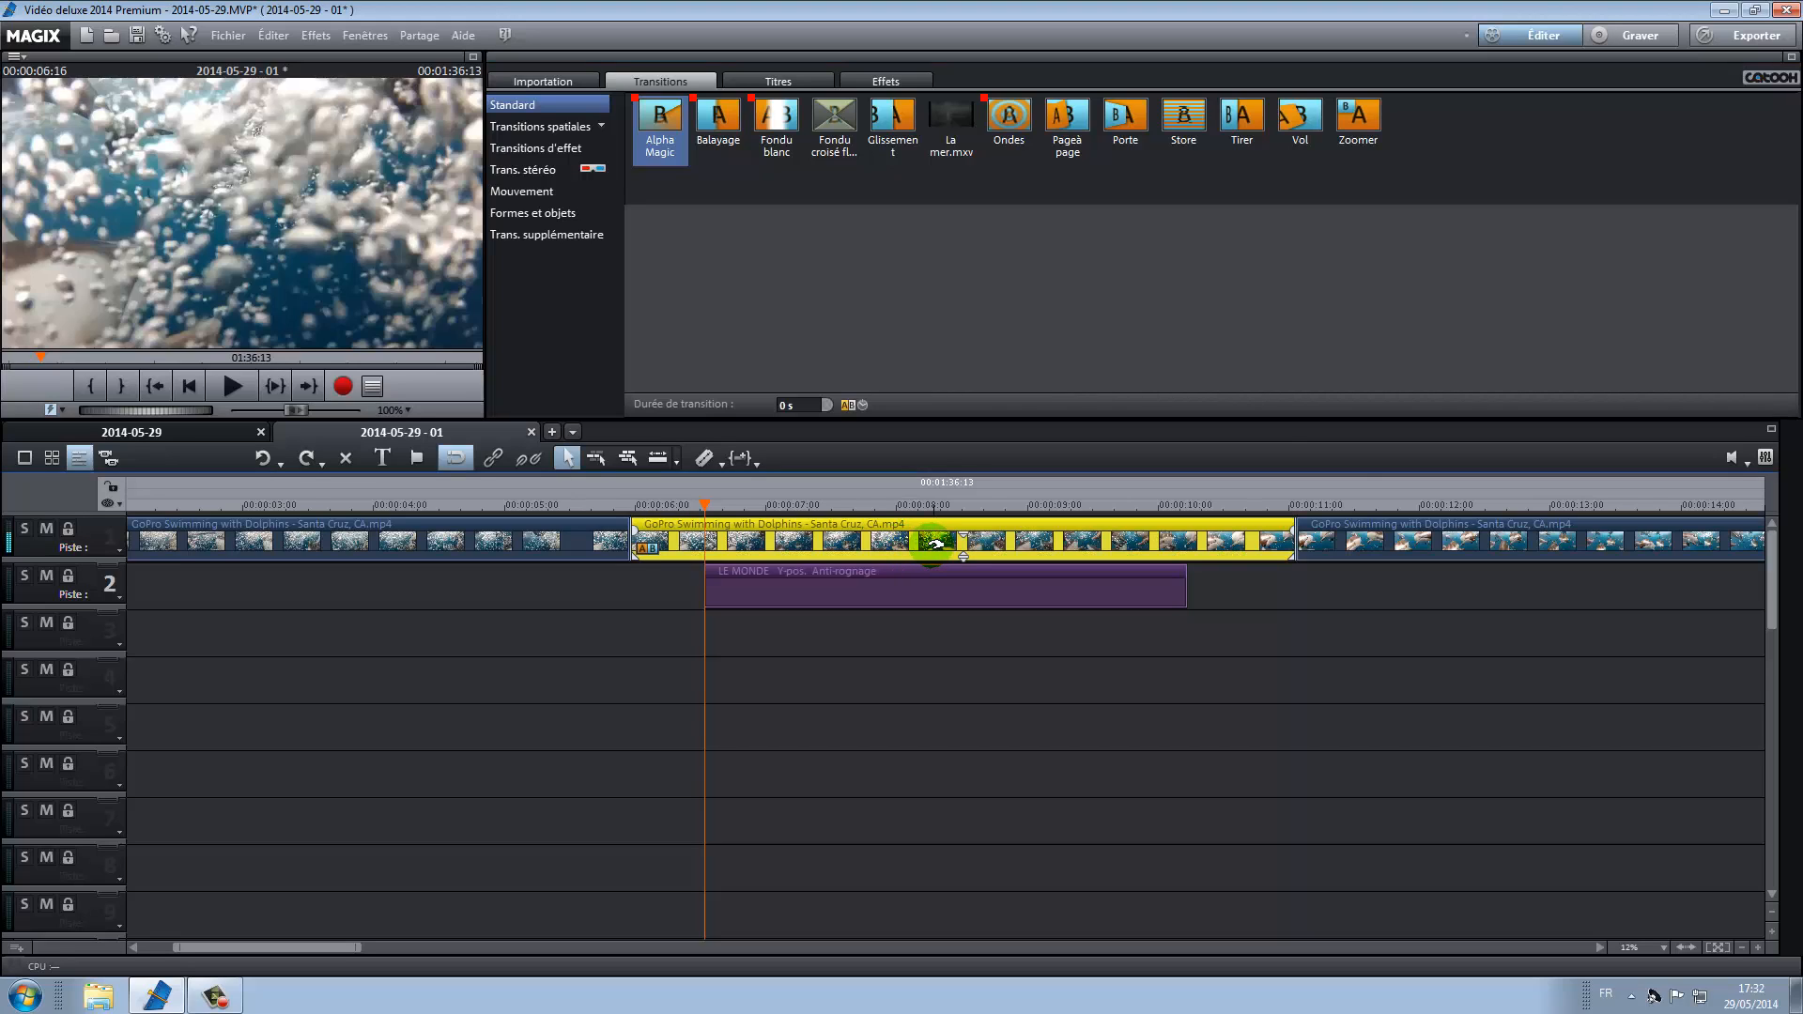
- Copy the second clip on track 1 and paste the copy at 00:00:06:16
right_click(862, 540)
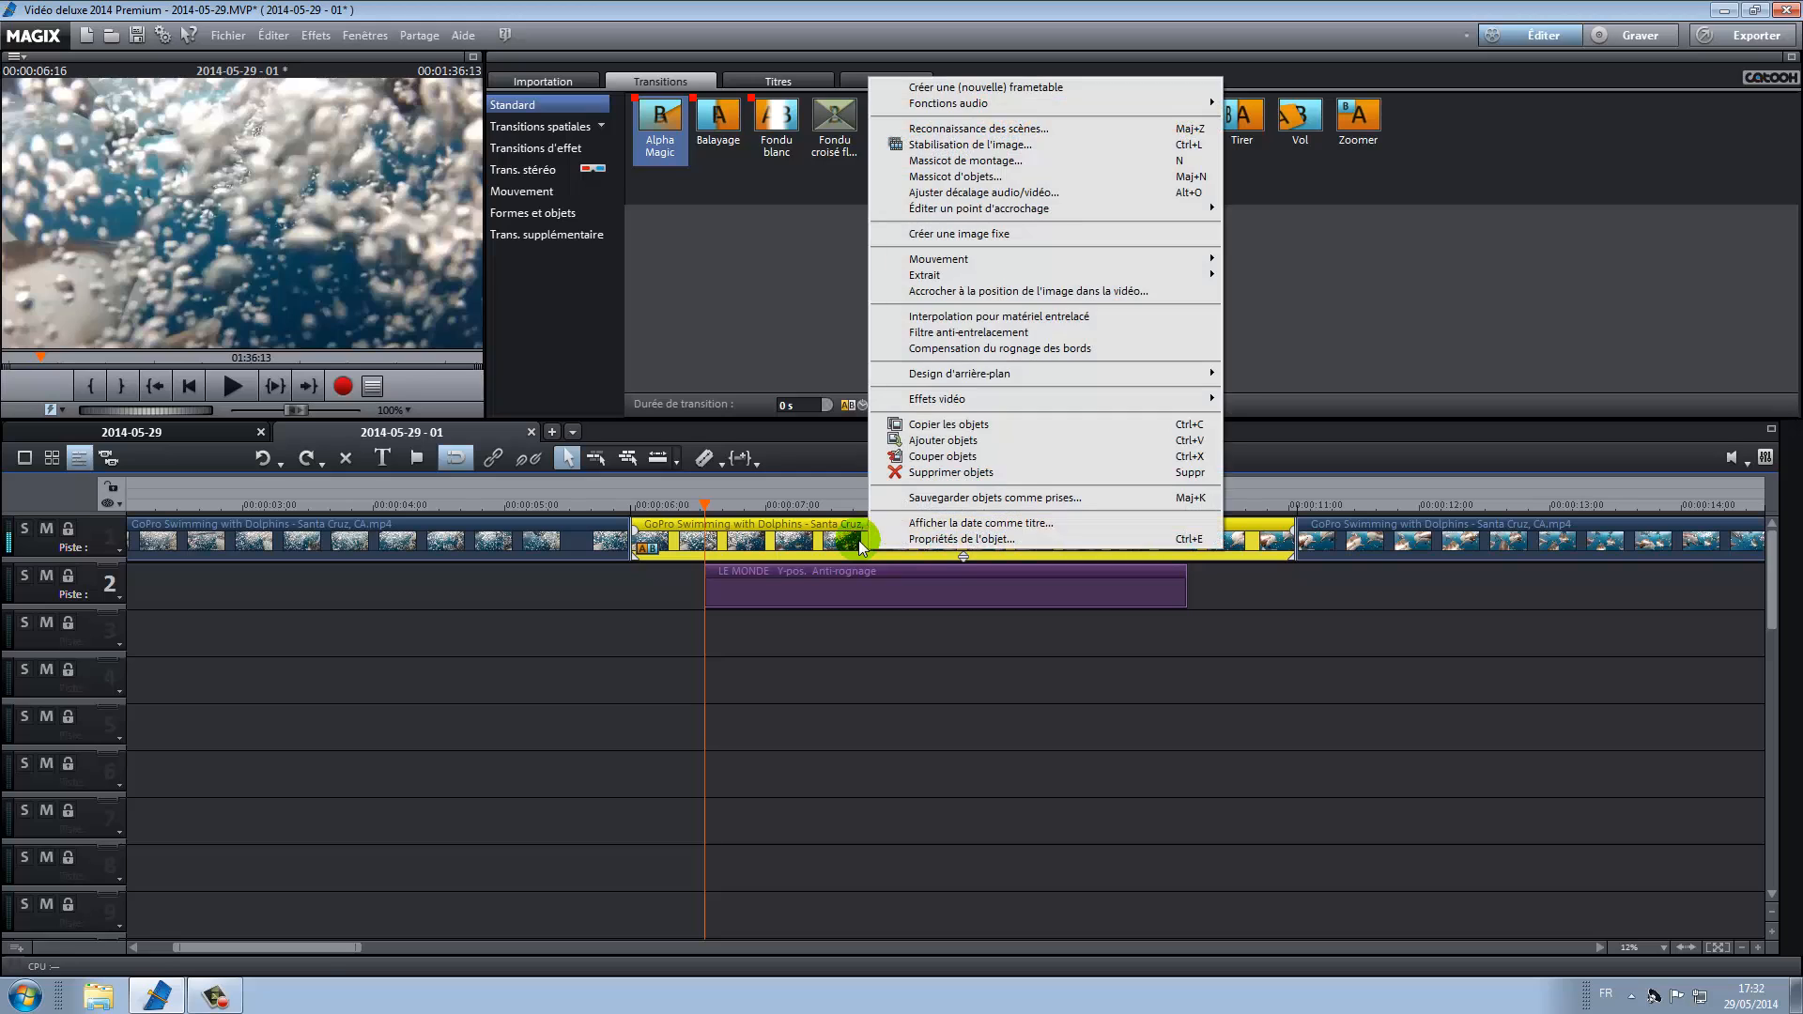
click(991, 423)
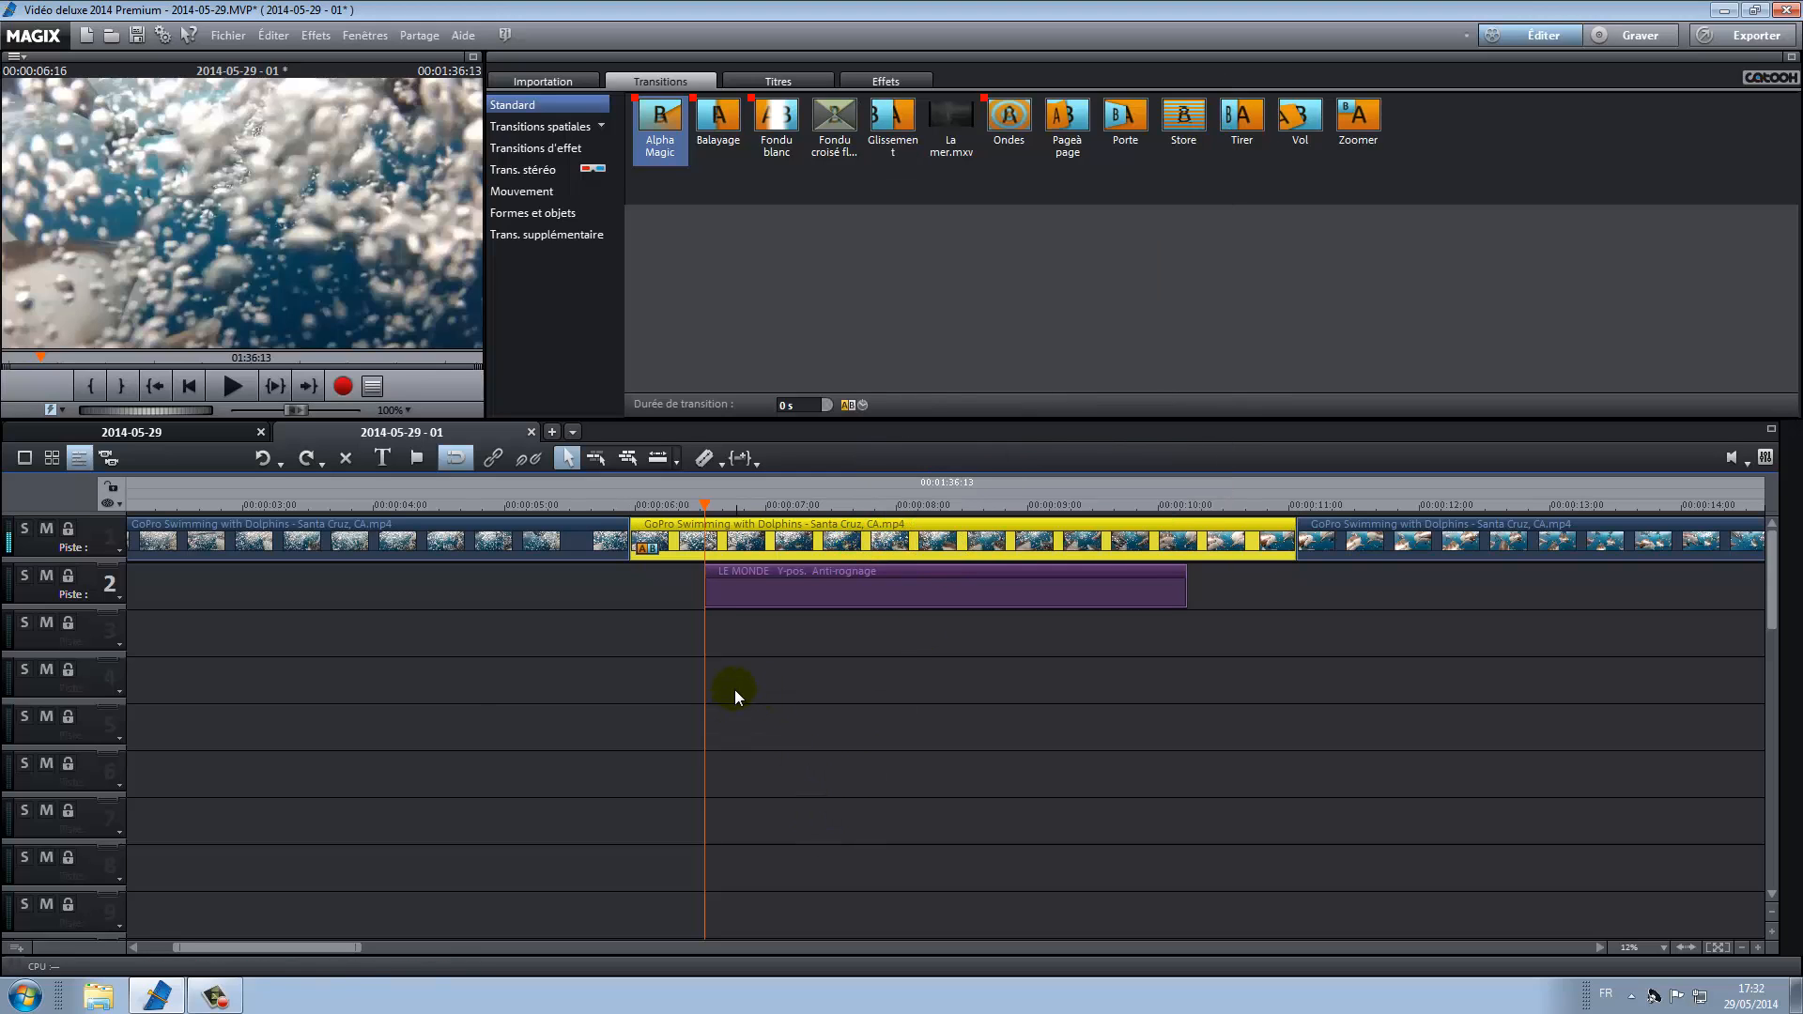
right_click(743, 650)
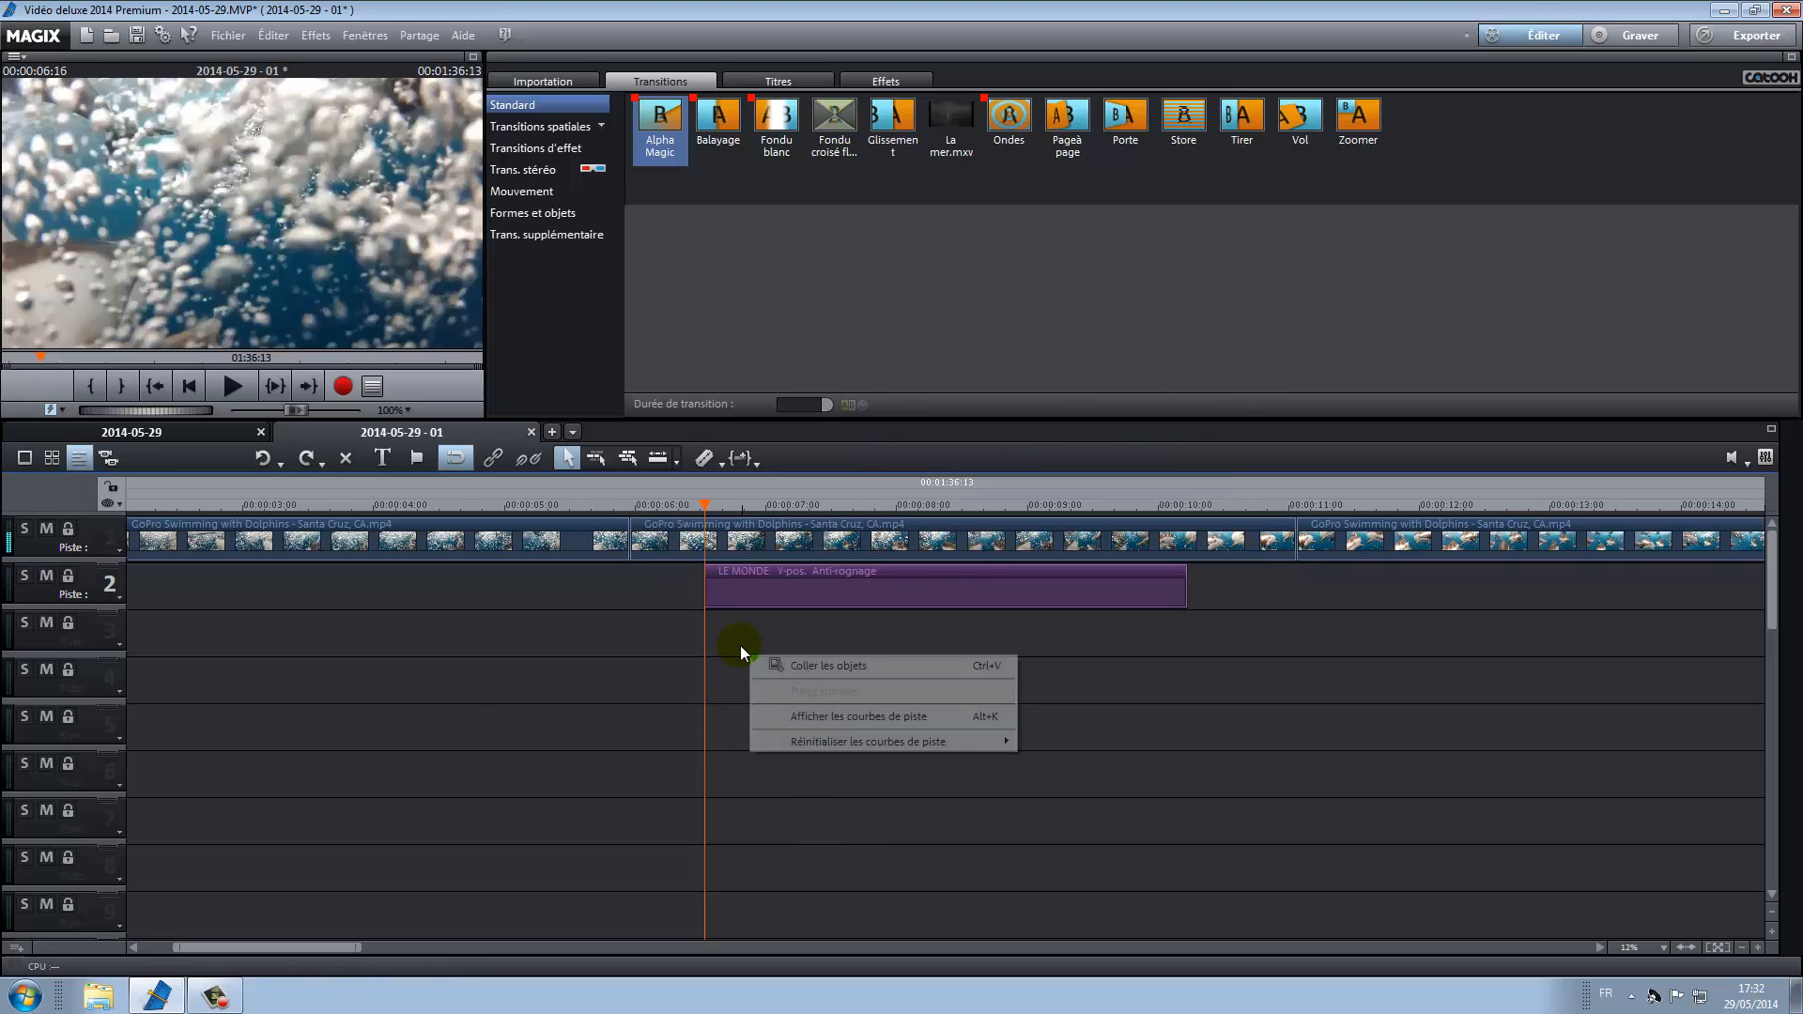
click(803, 663)
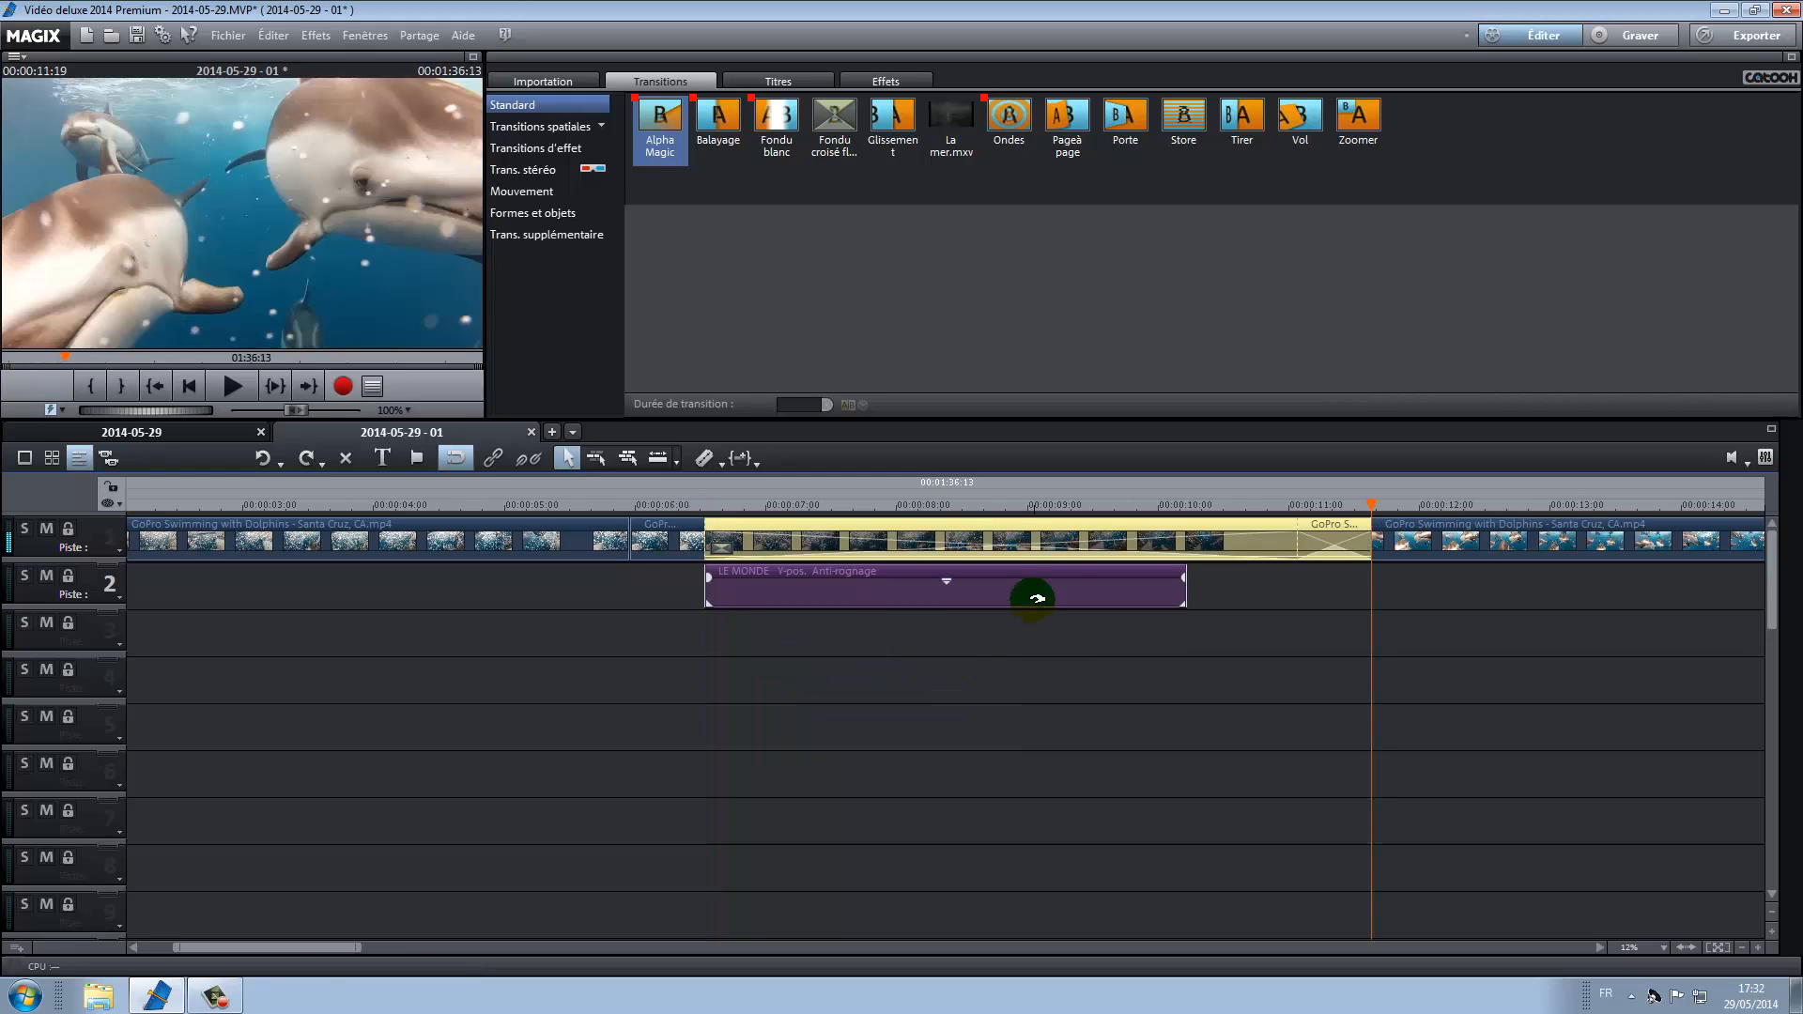
- Move the pasted clip to track 4, aligned with the start and end of the second clip on track 1
click(1024, 525)
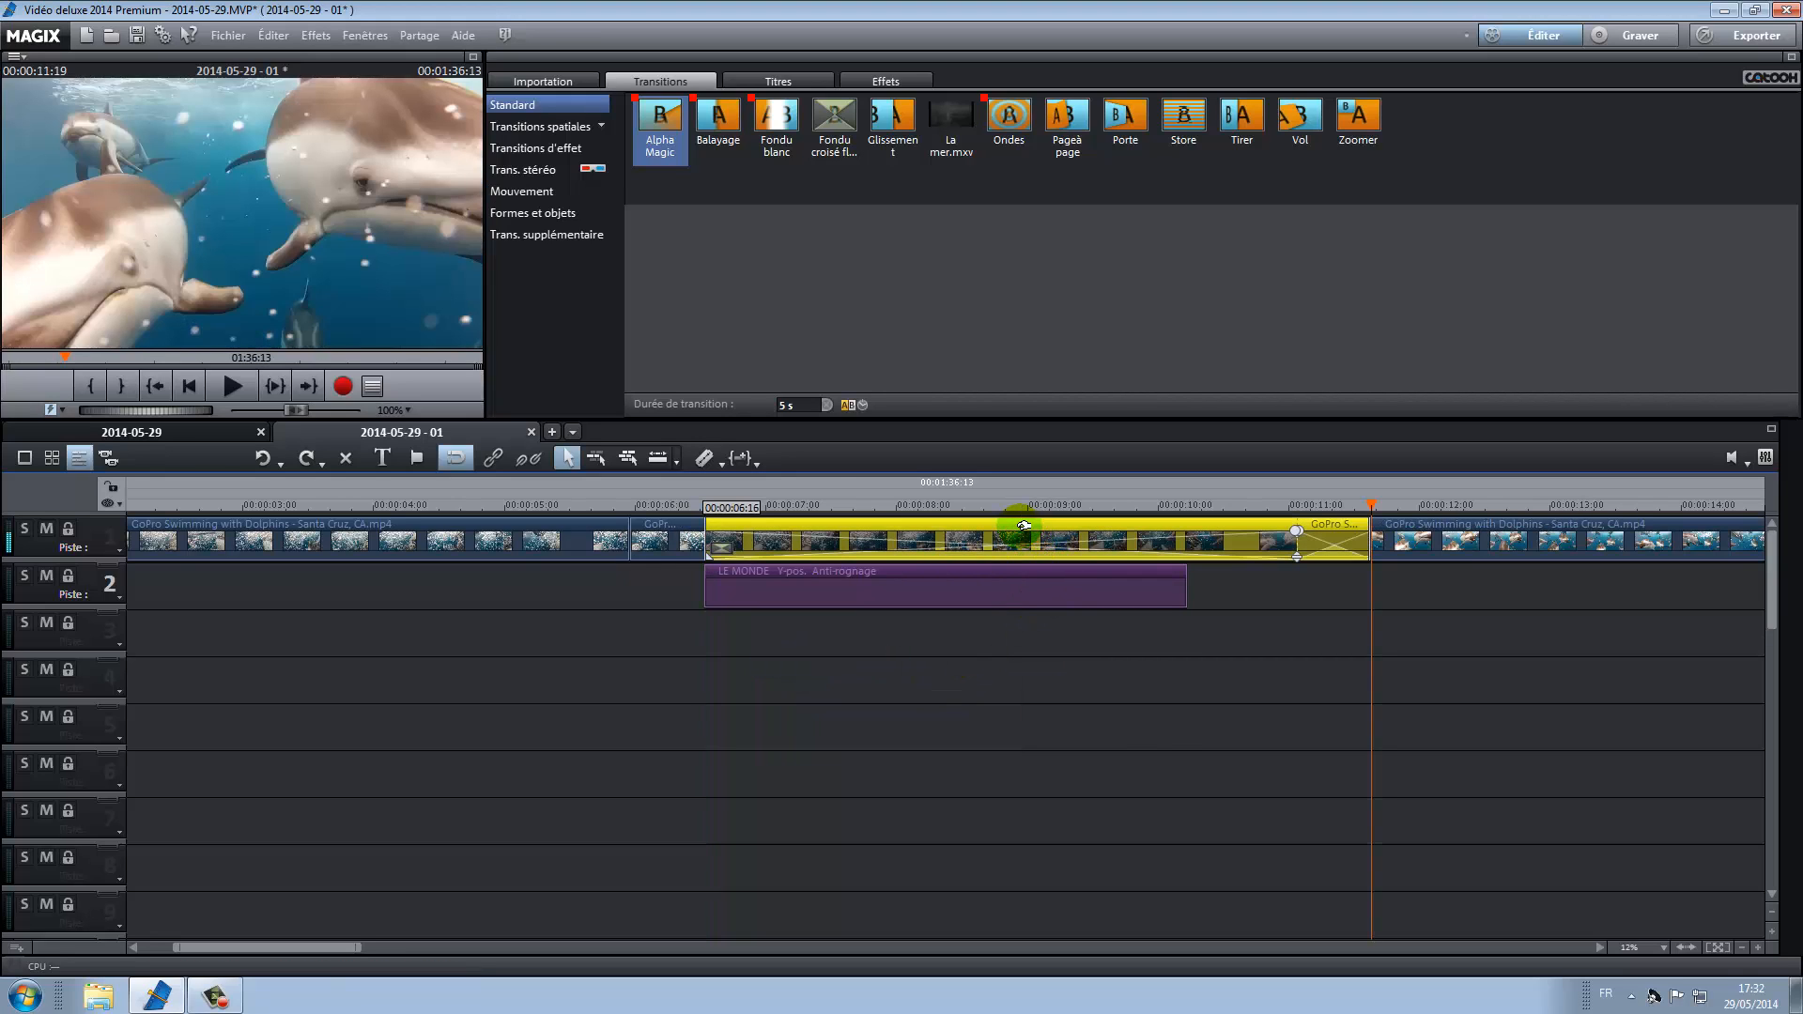
drag(1024, 525, 949, 620)
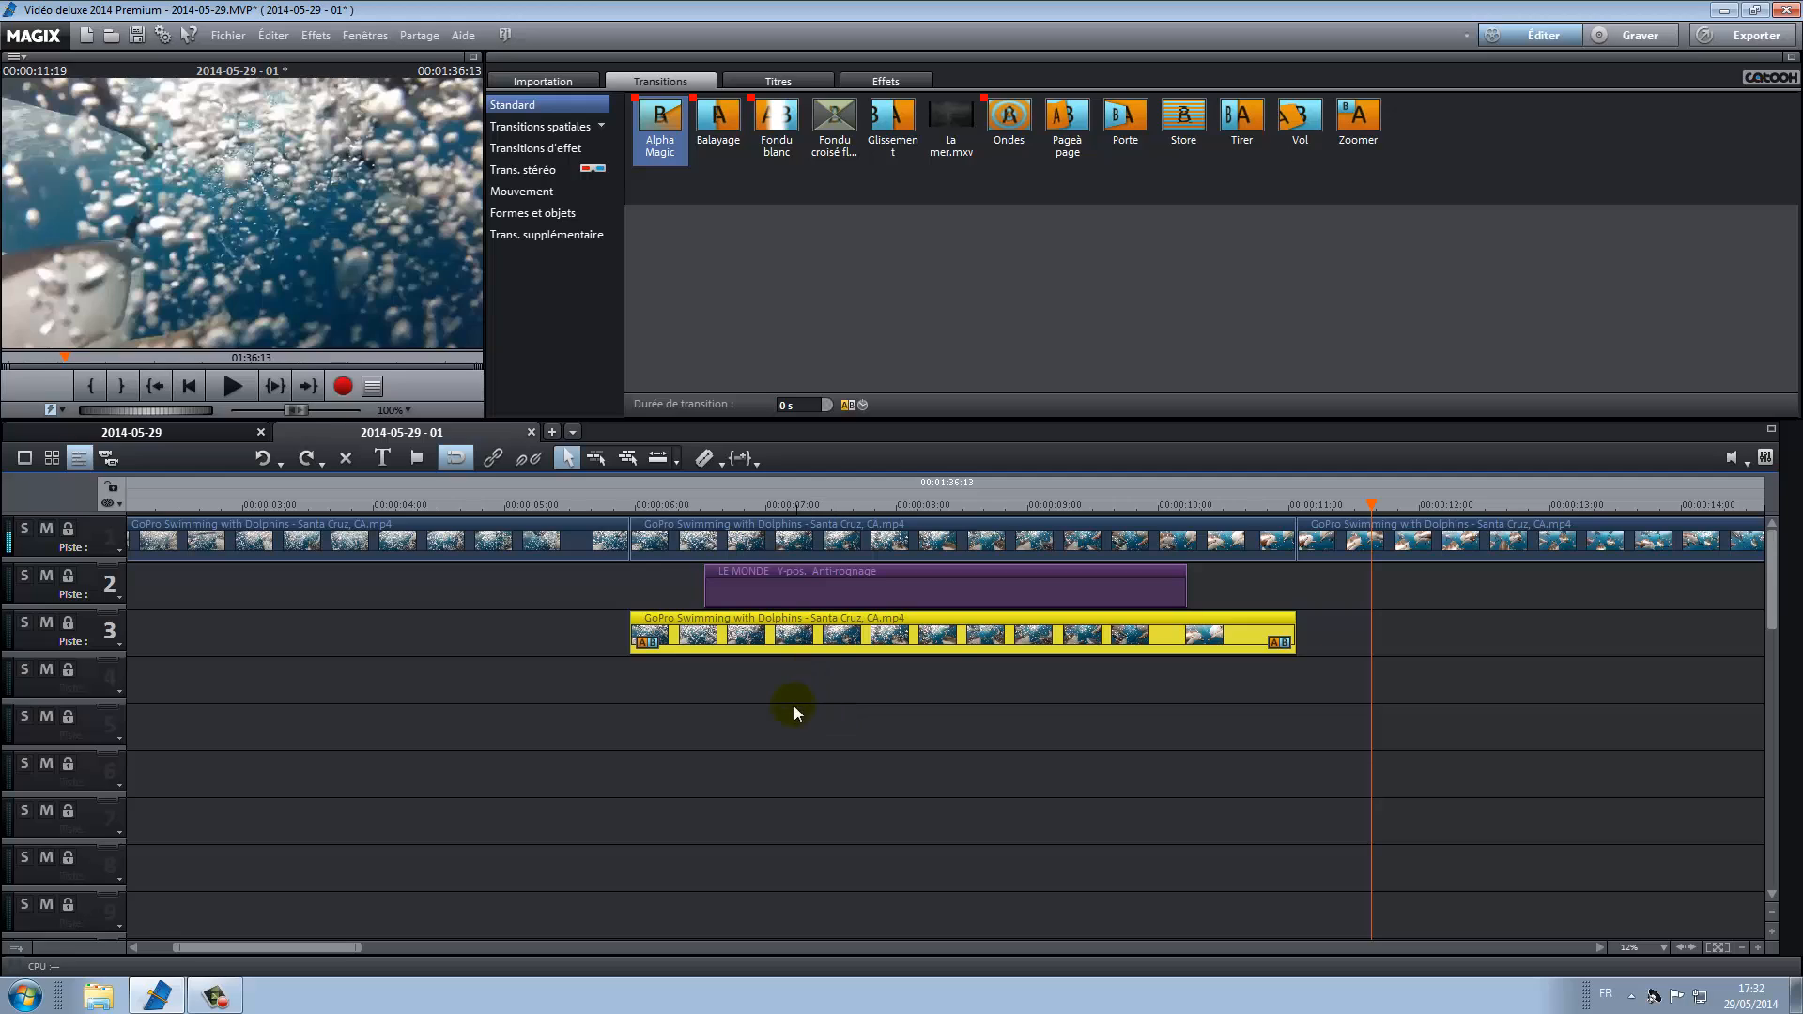
click(794, 620)
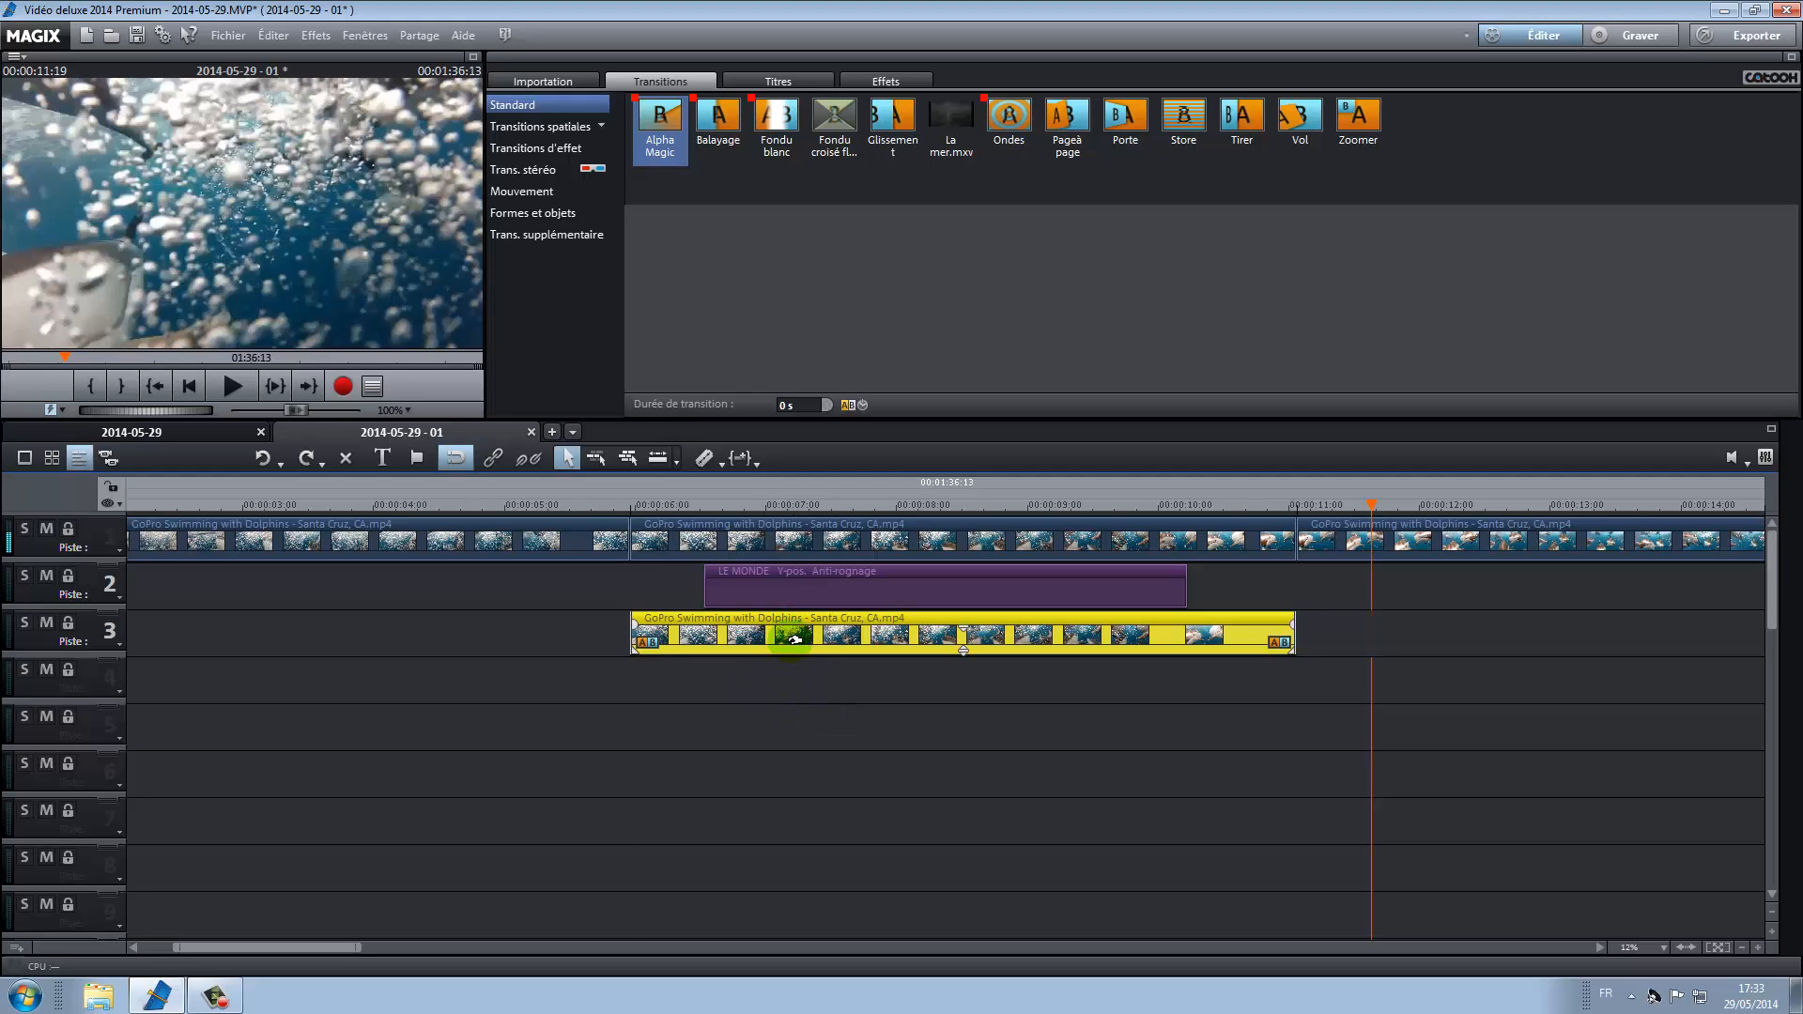
drag(794, 639, 794, 667)
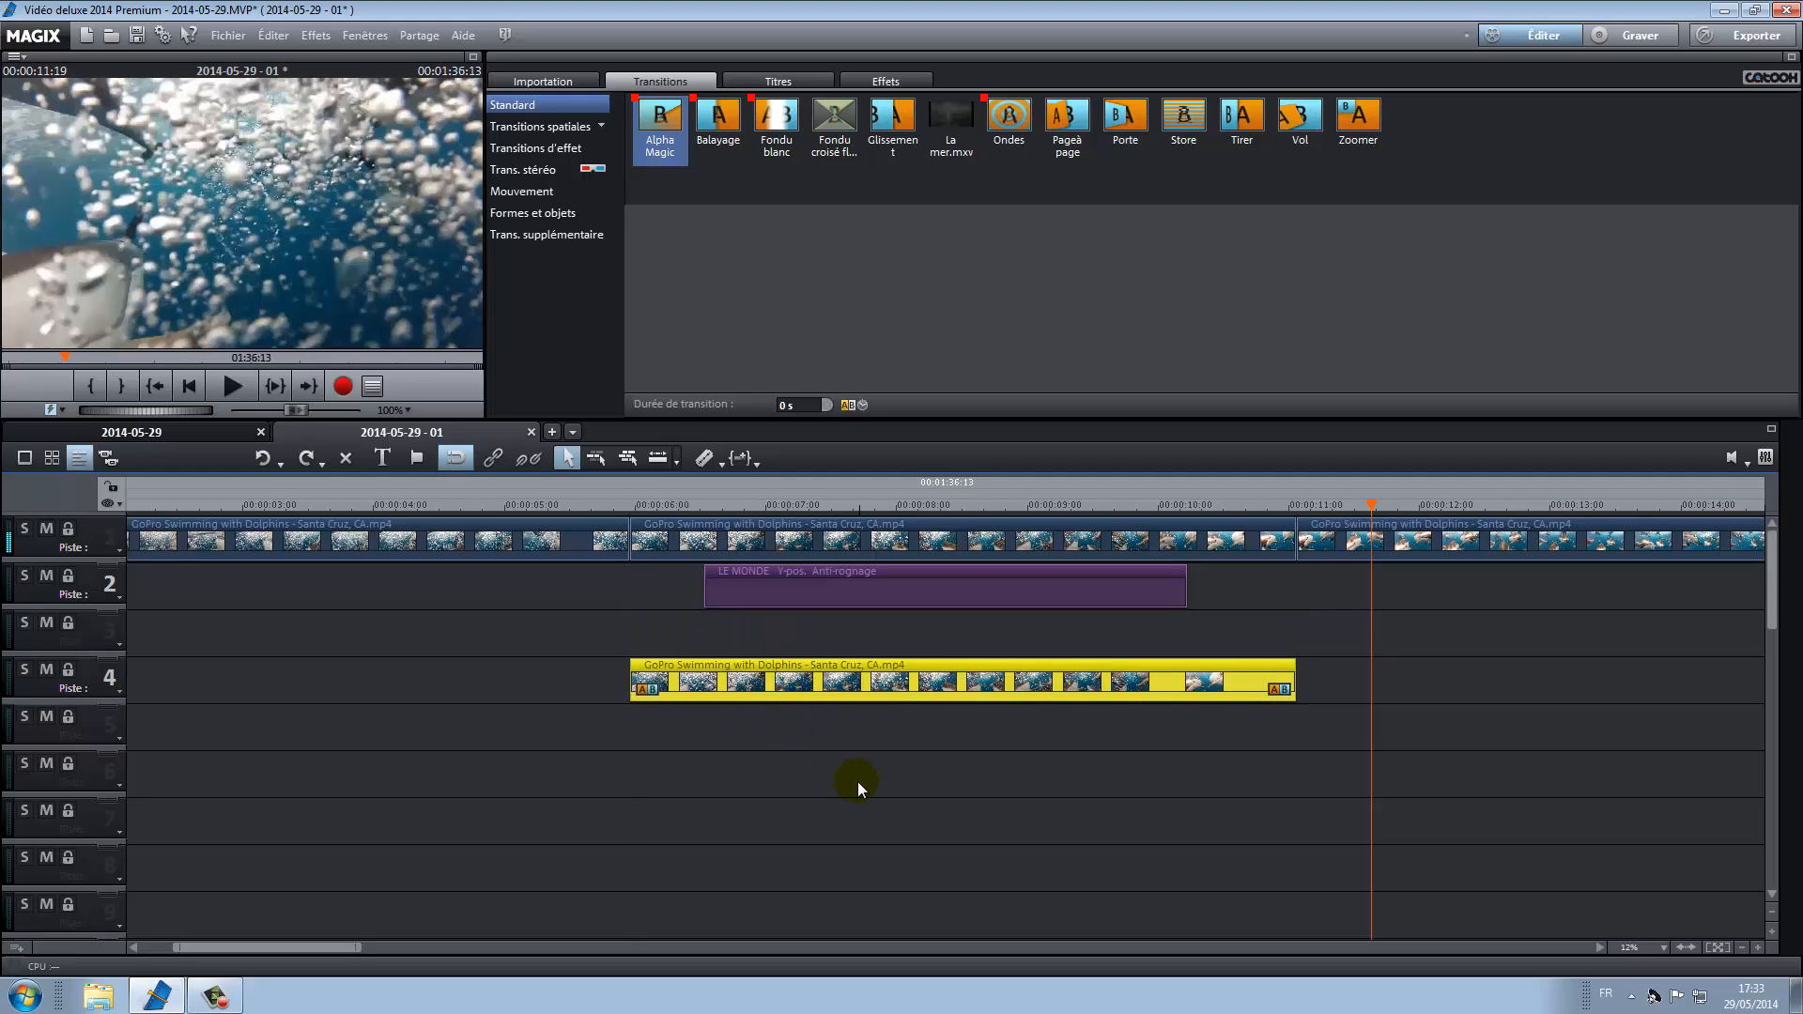
click(858, 782)
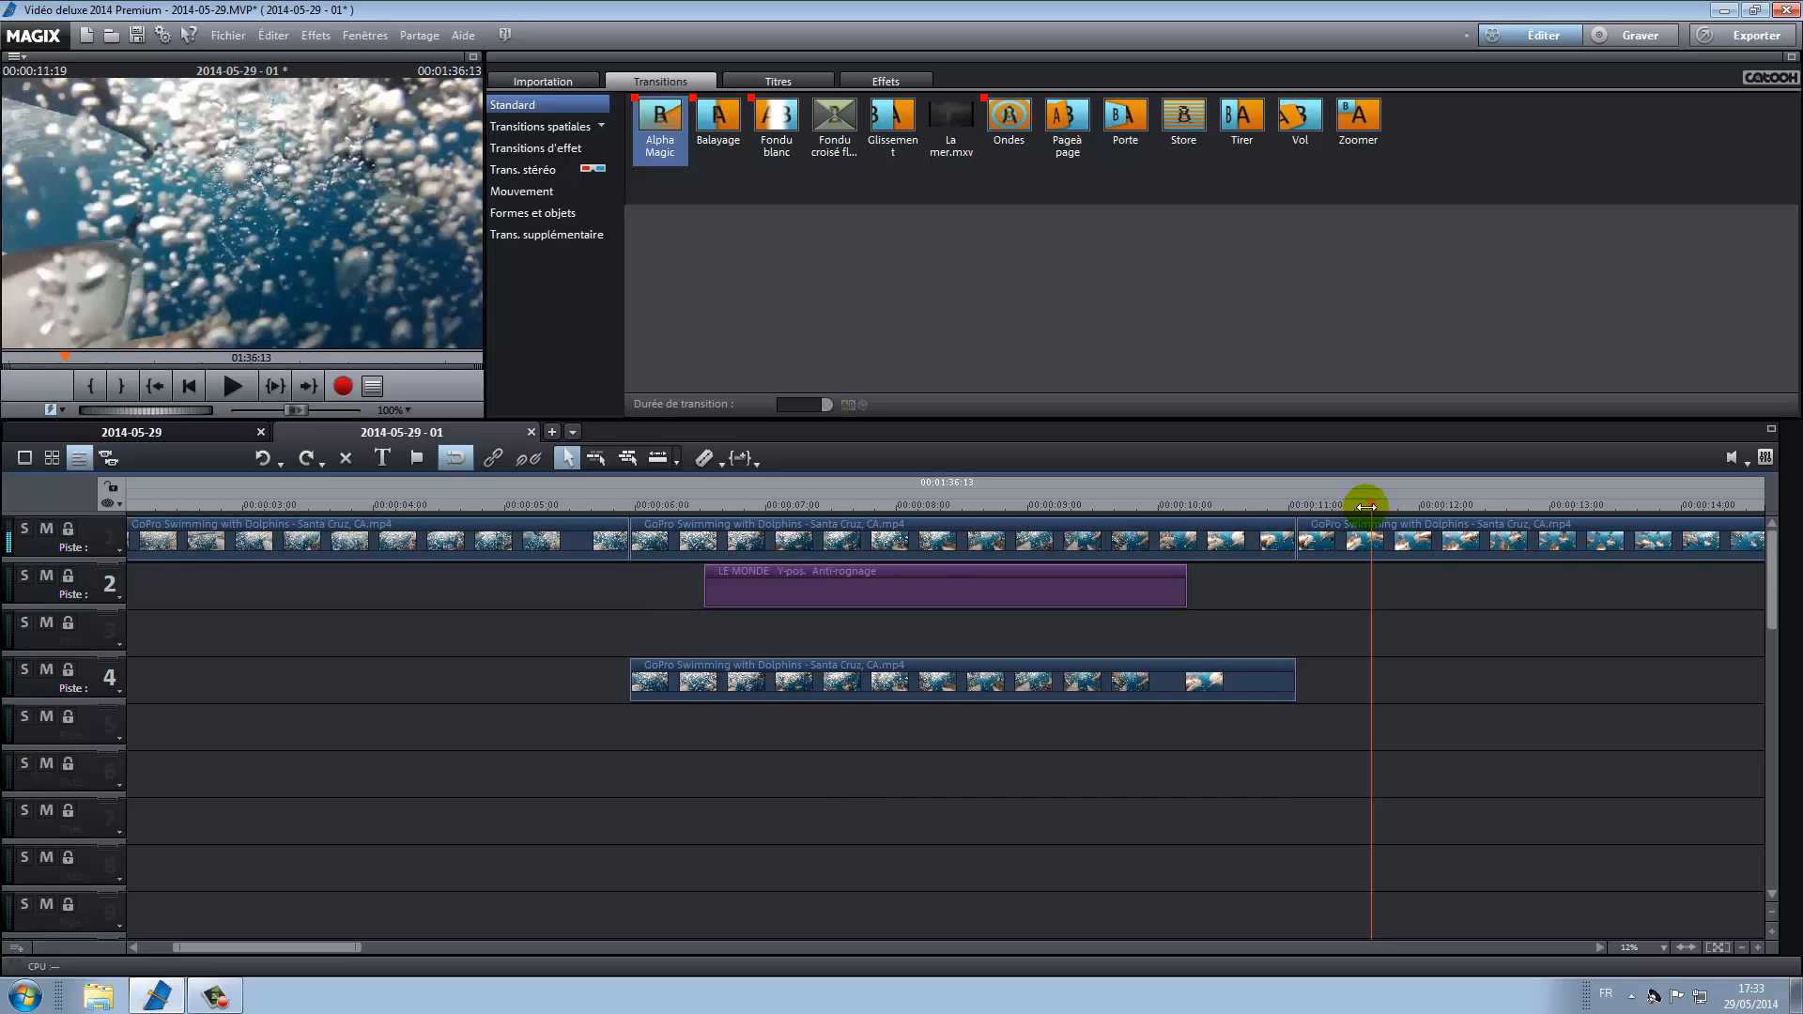
- Place the Alpha Magic transition on track 3 at the title's start, about 00:00:06:16
drag(1367, 507, 702, 529)
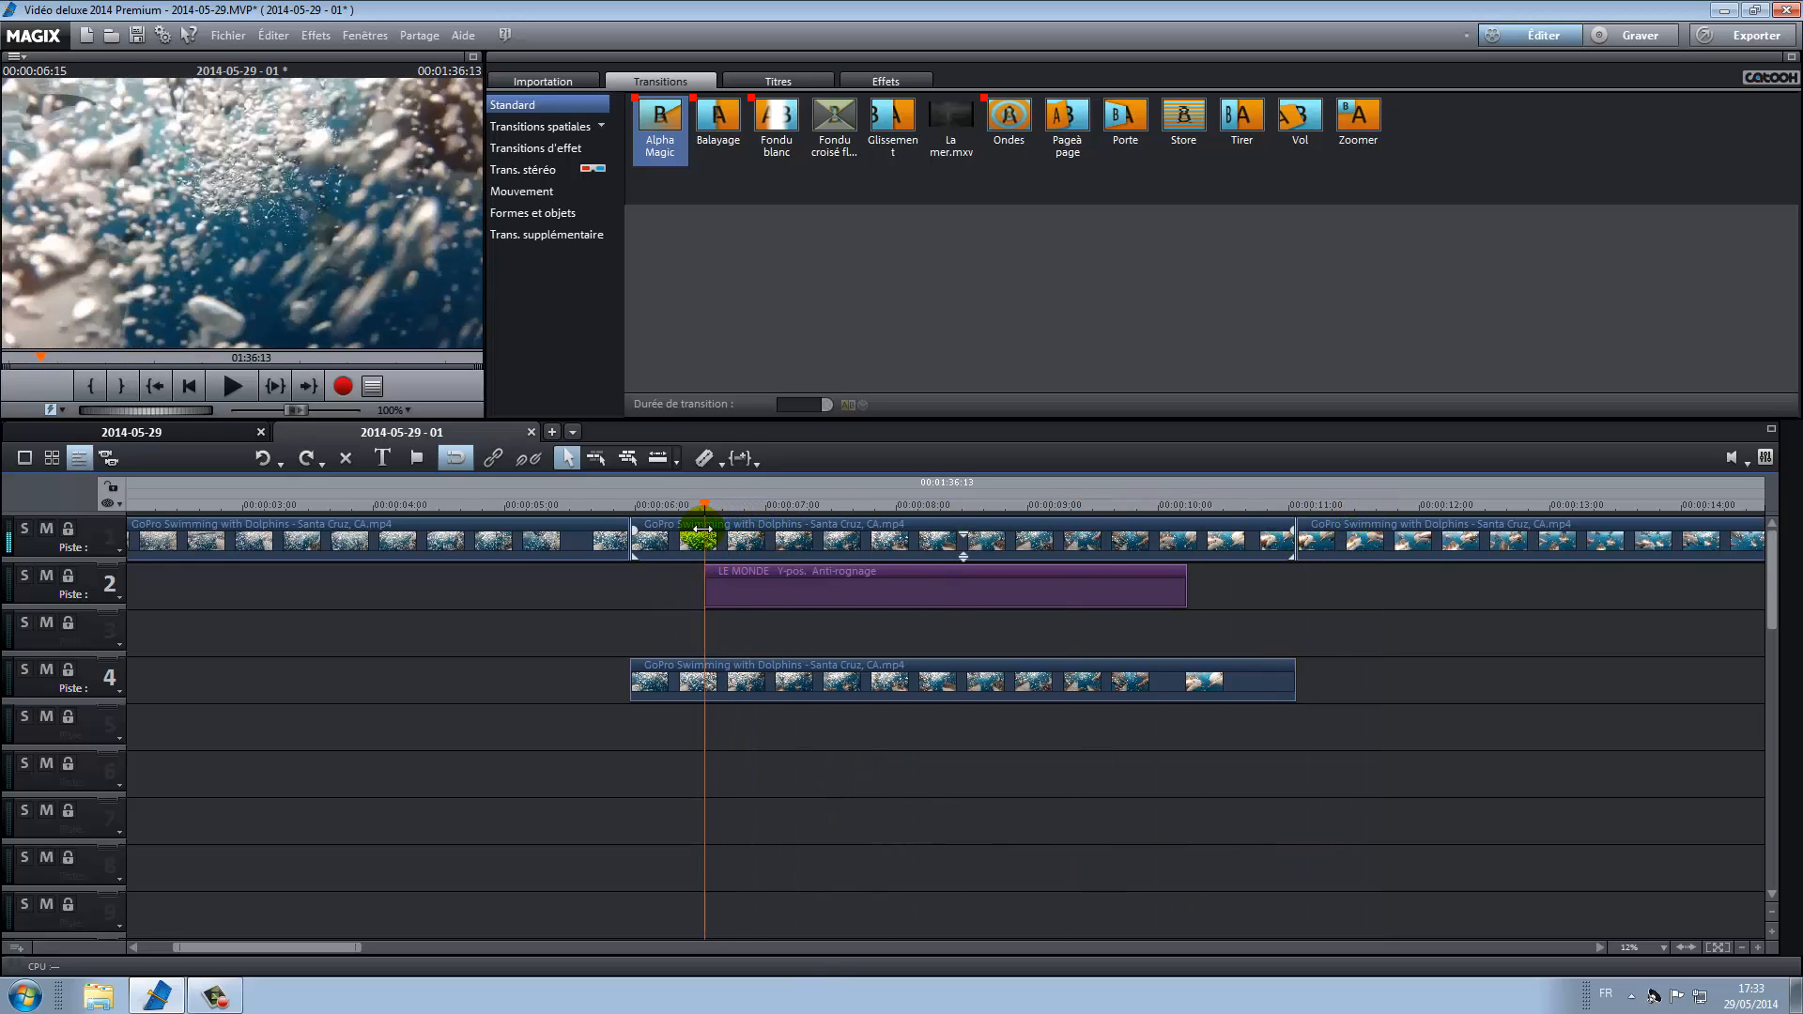
click(663, 117)
drag(663, 120, 765, 631)
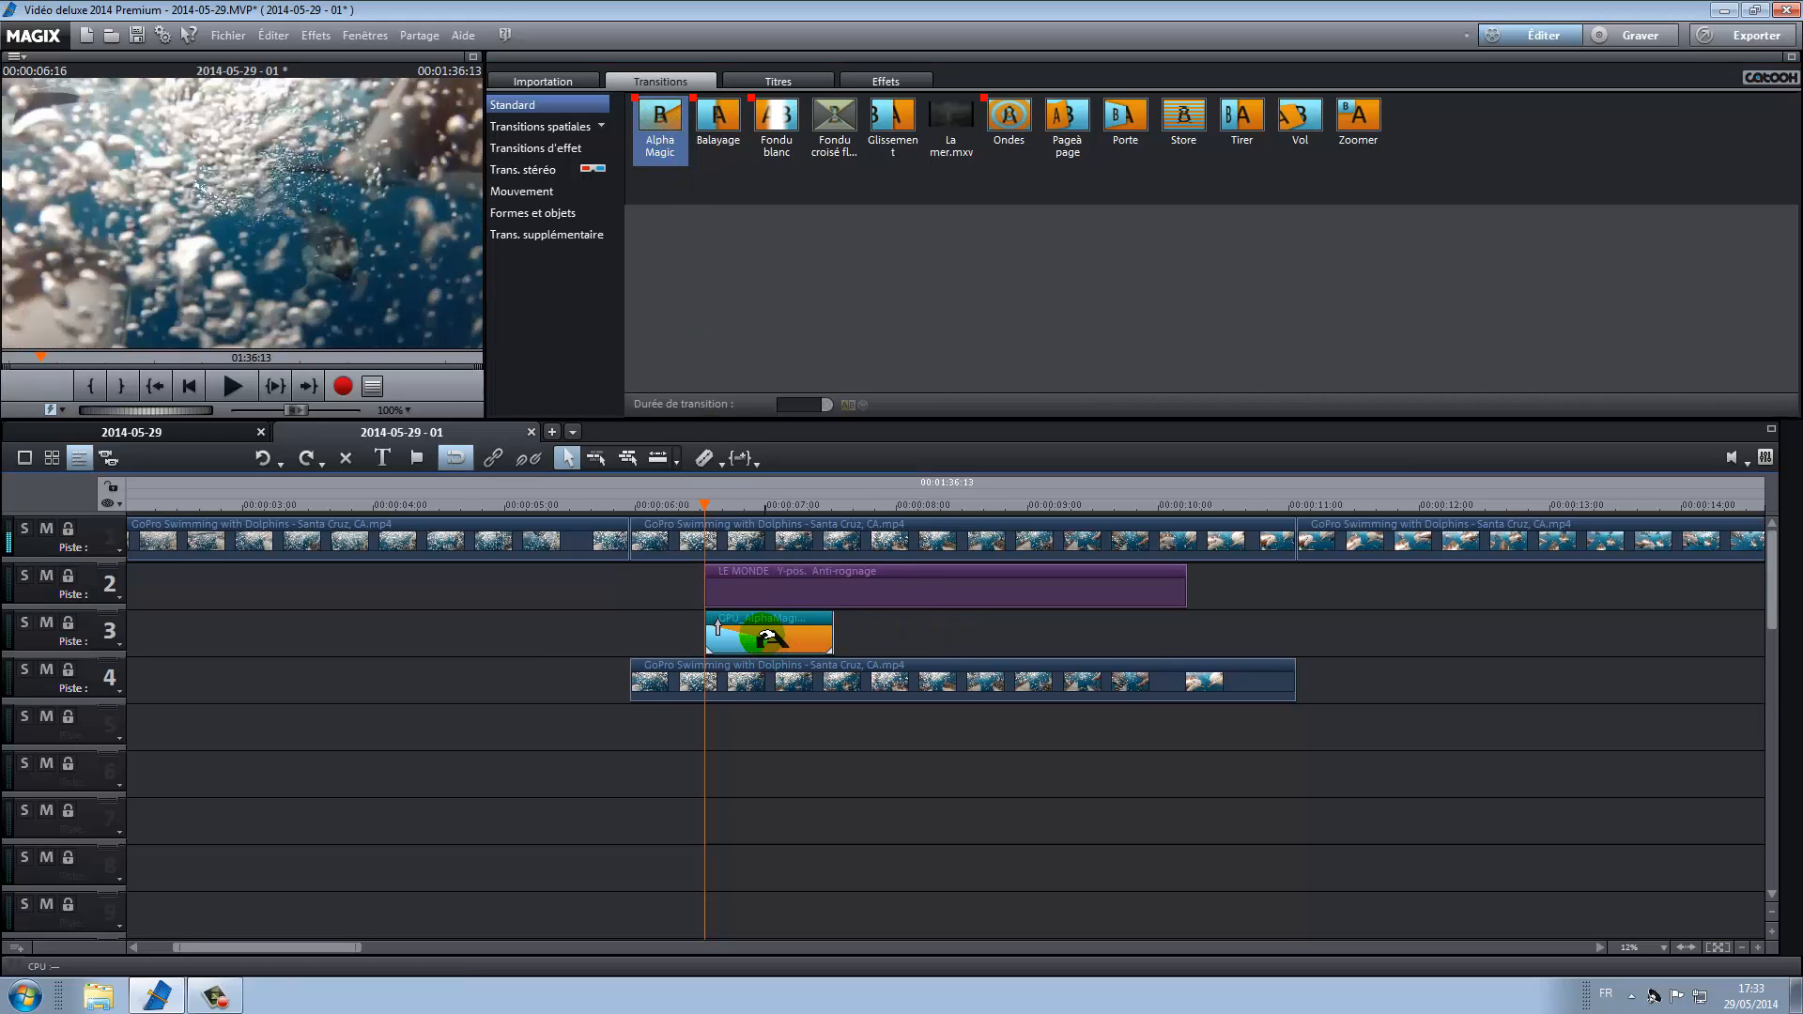
- Change the placed Alpha Magic transition to the fourth variant in the first row
click(768, 638)
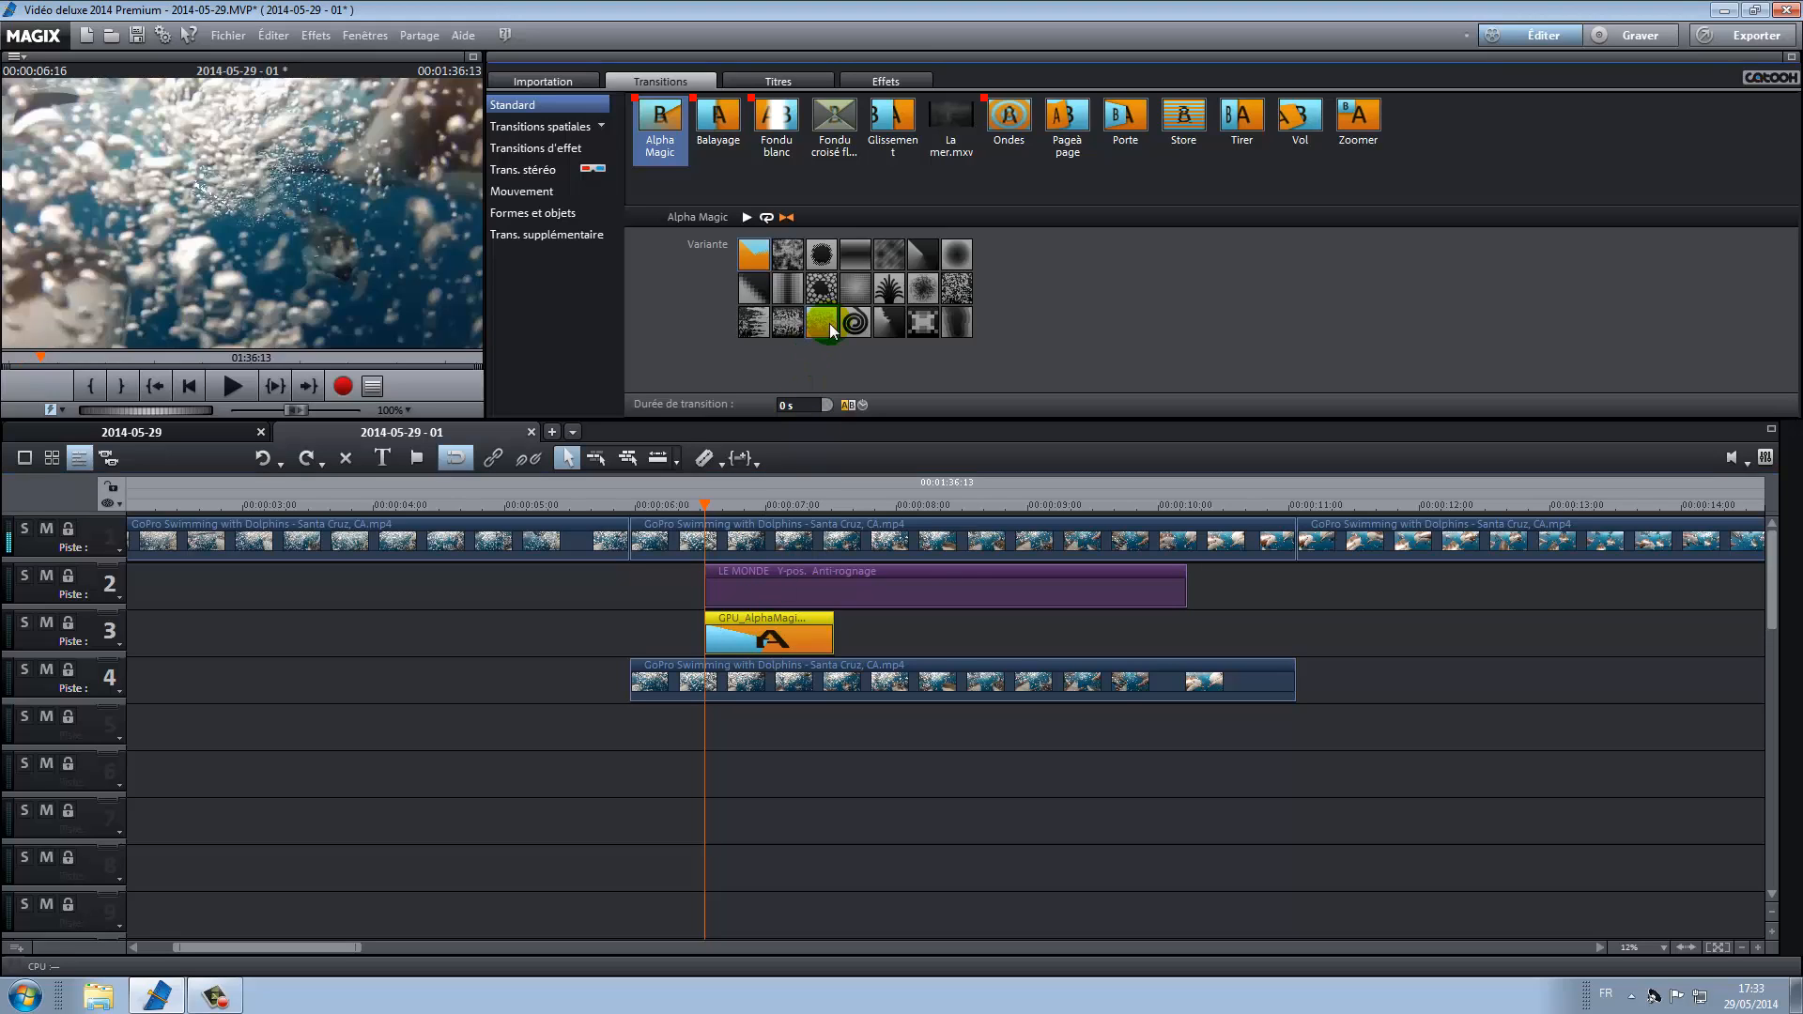
click(845, 258)
click(869, 655)
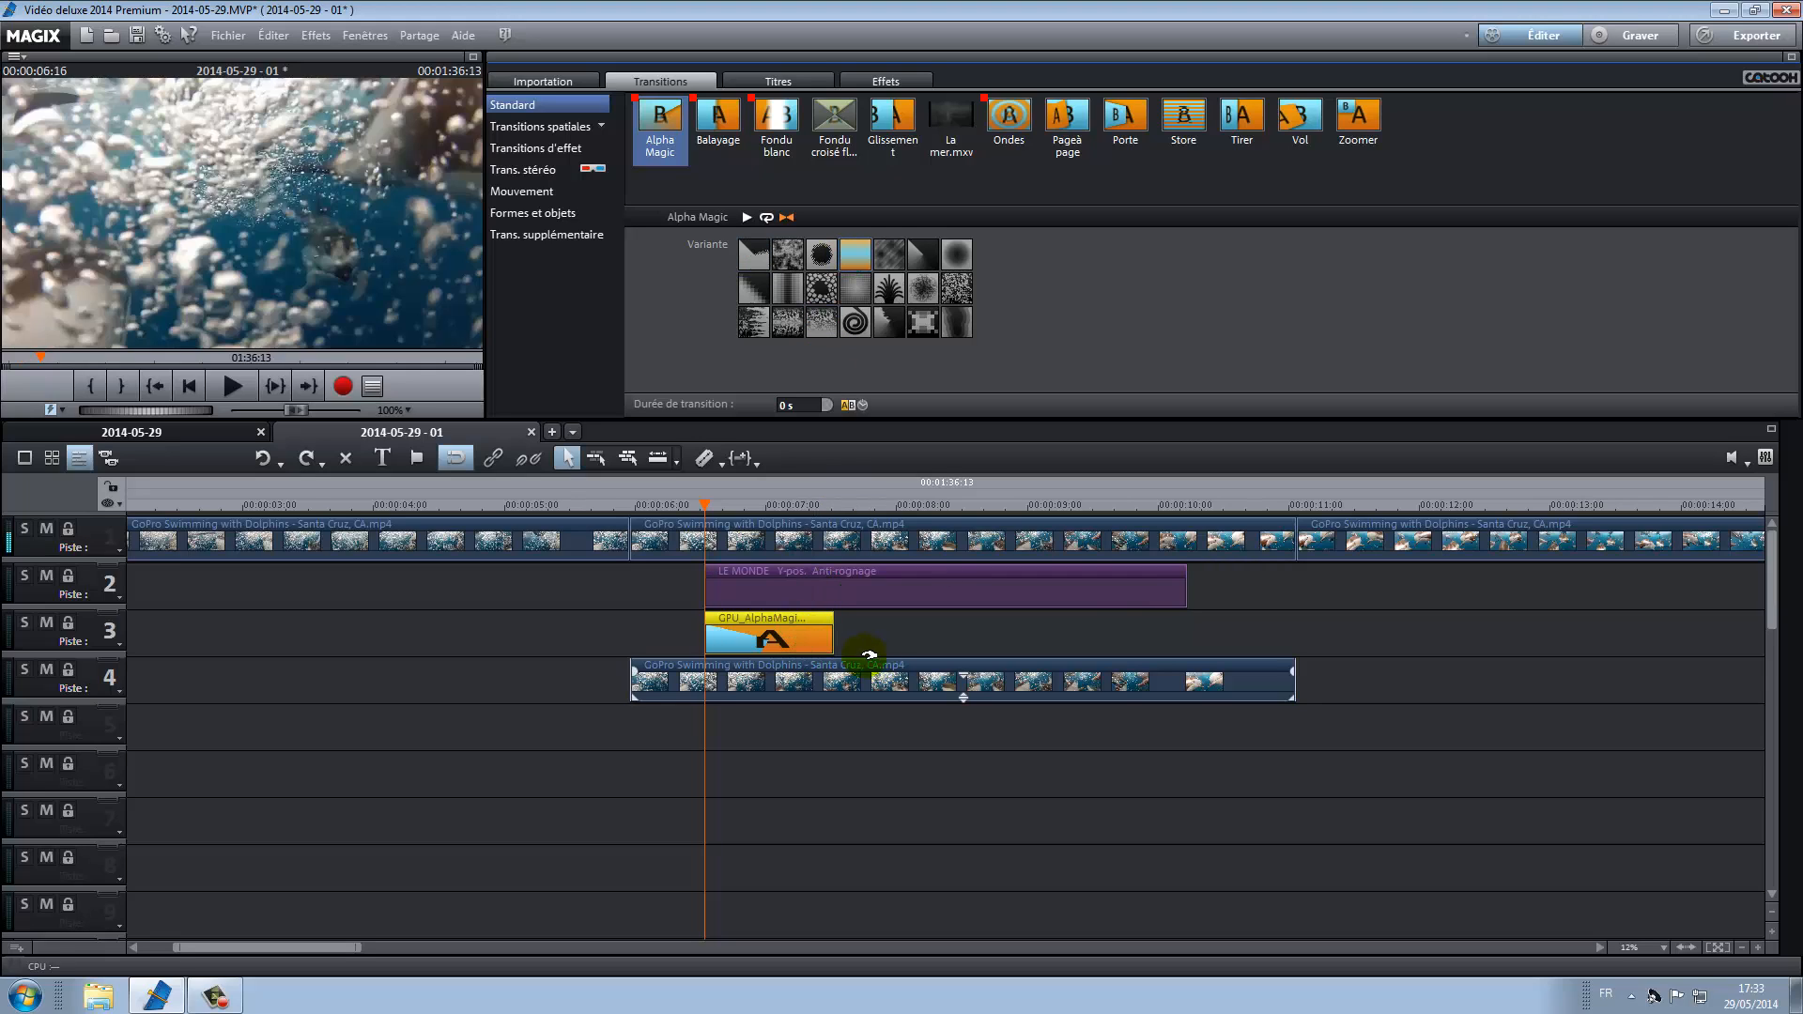
click(1069, 648)
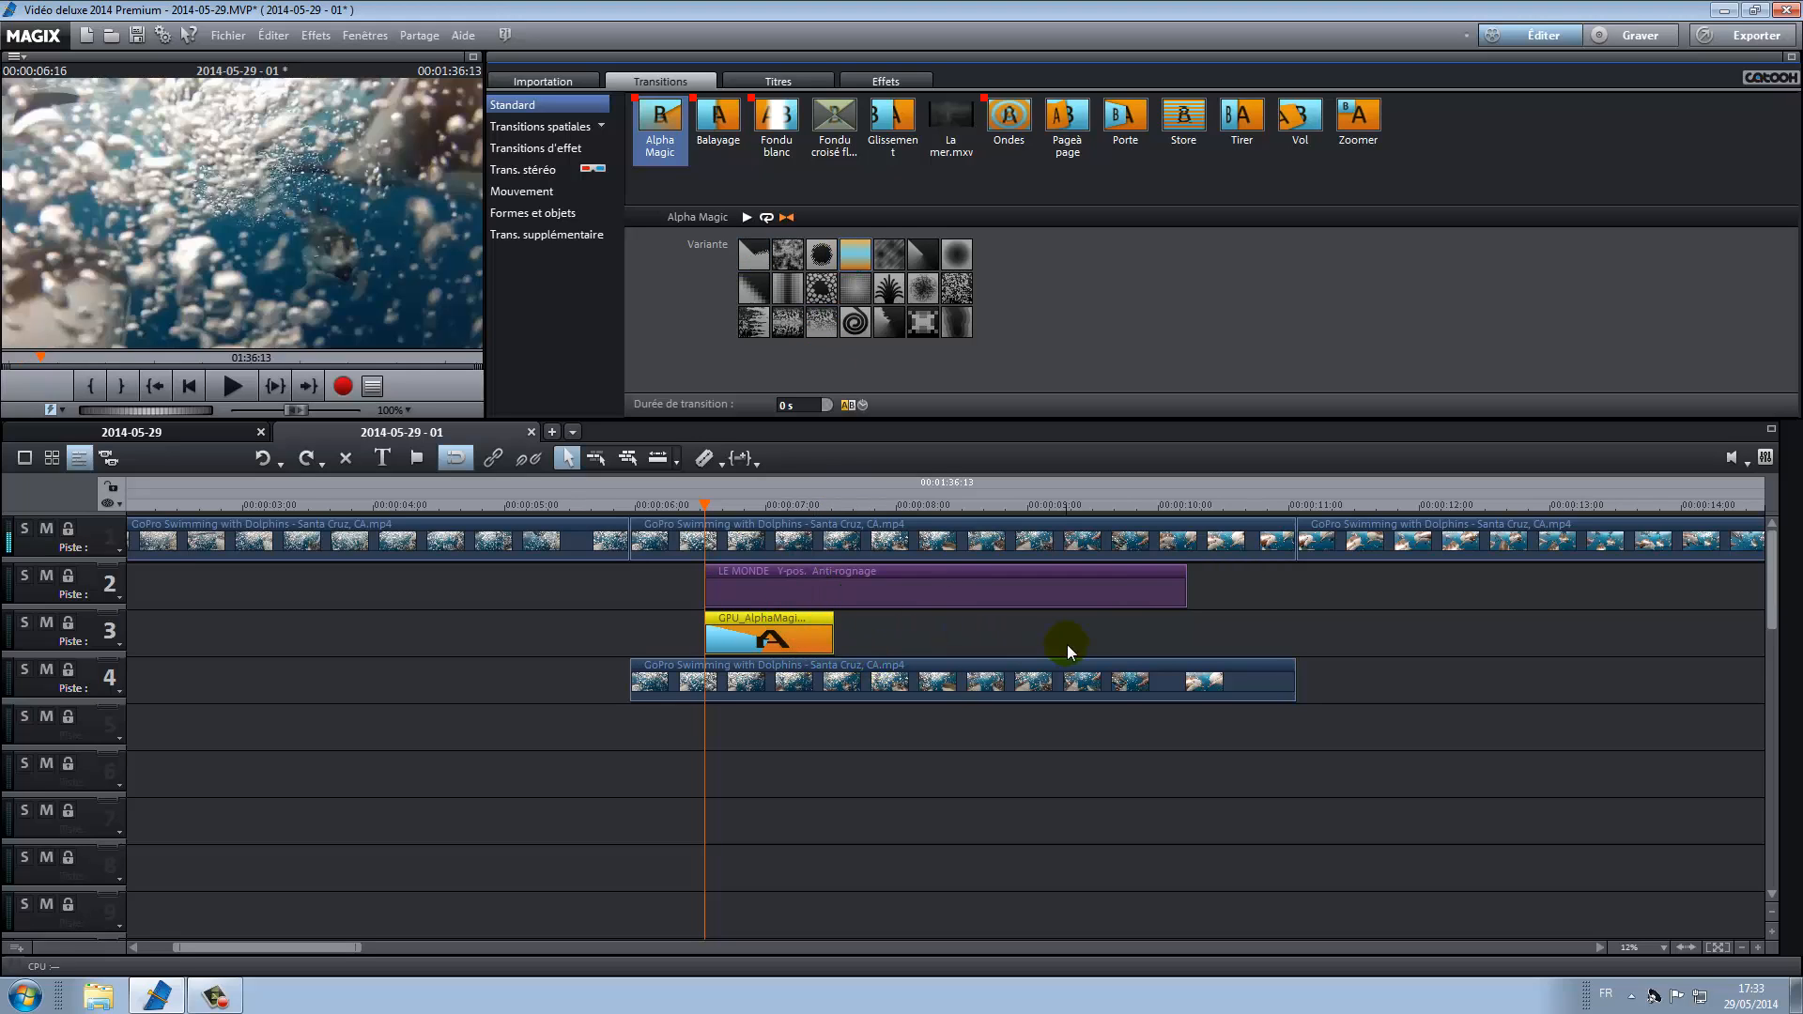
click(1165, 643)
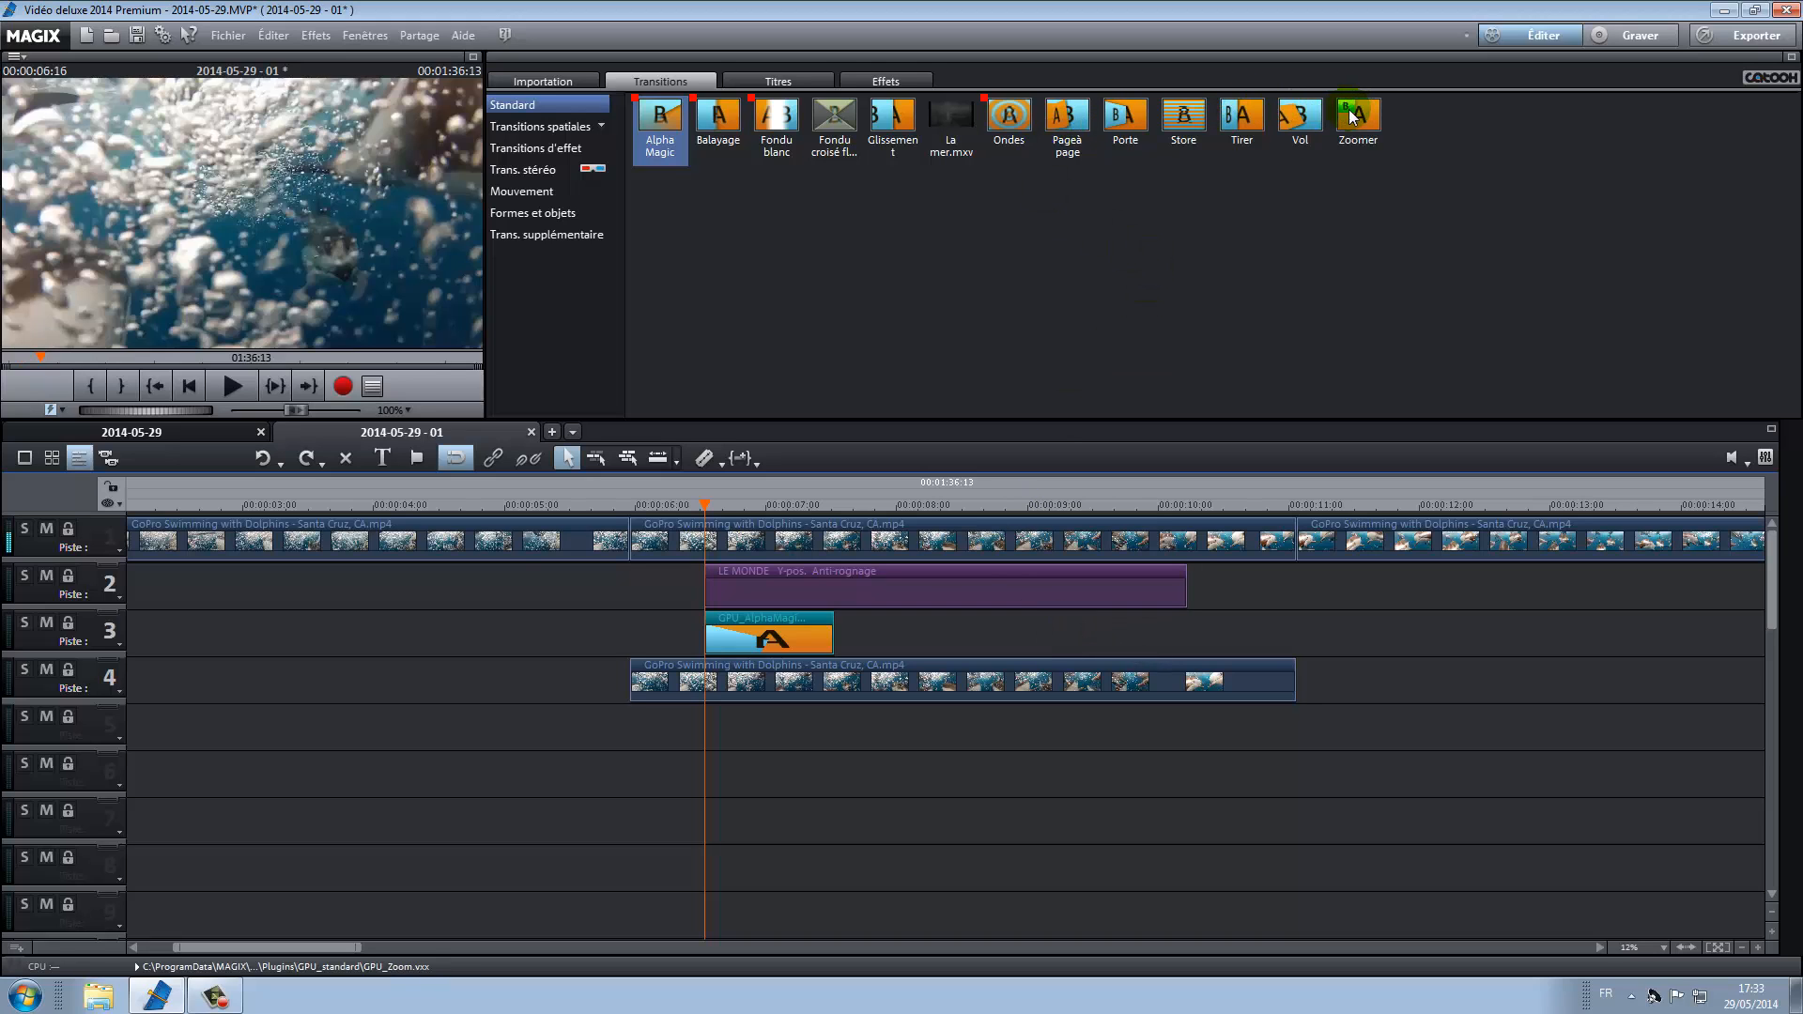
- Place the Balayage transition on track 3 and align its end with the title's end
drag(723, 111, 1119, 634)
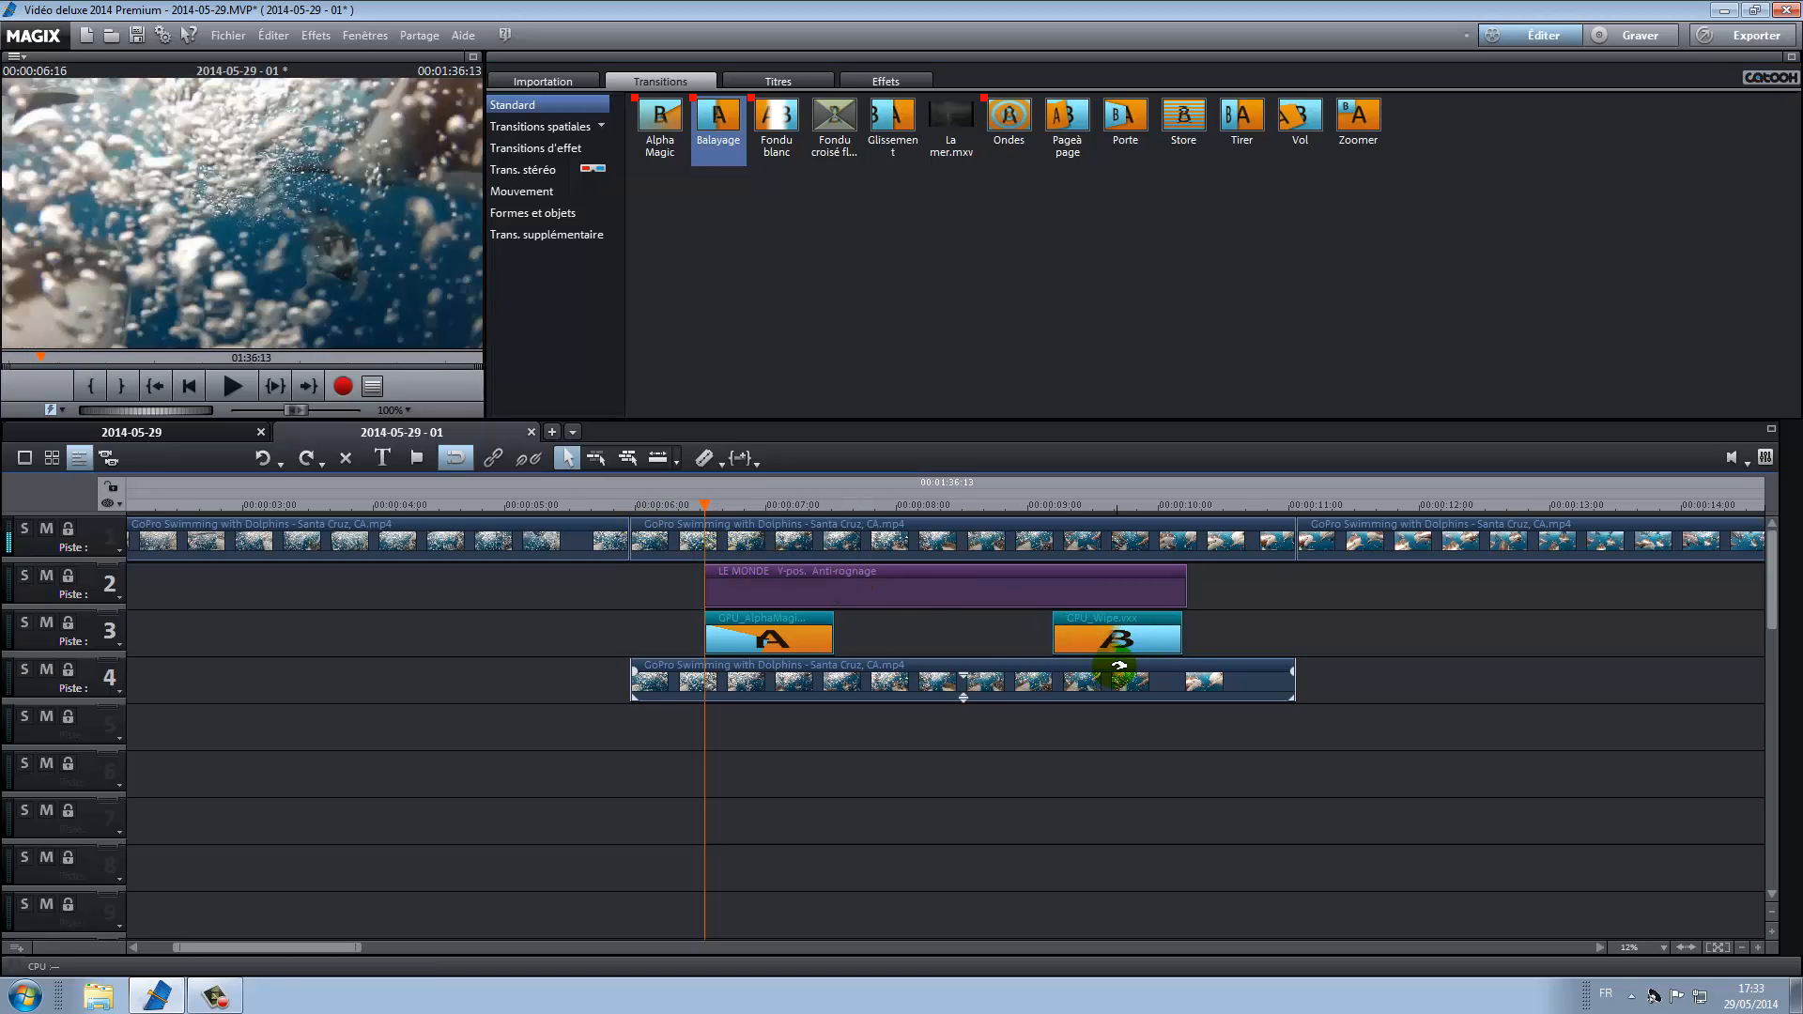
drag(704, 508, 971, 526)
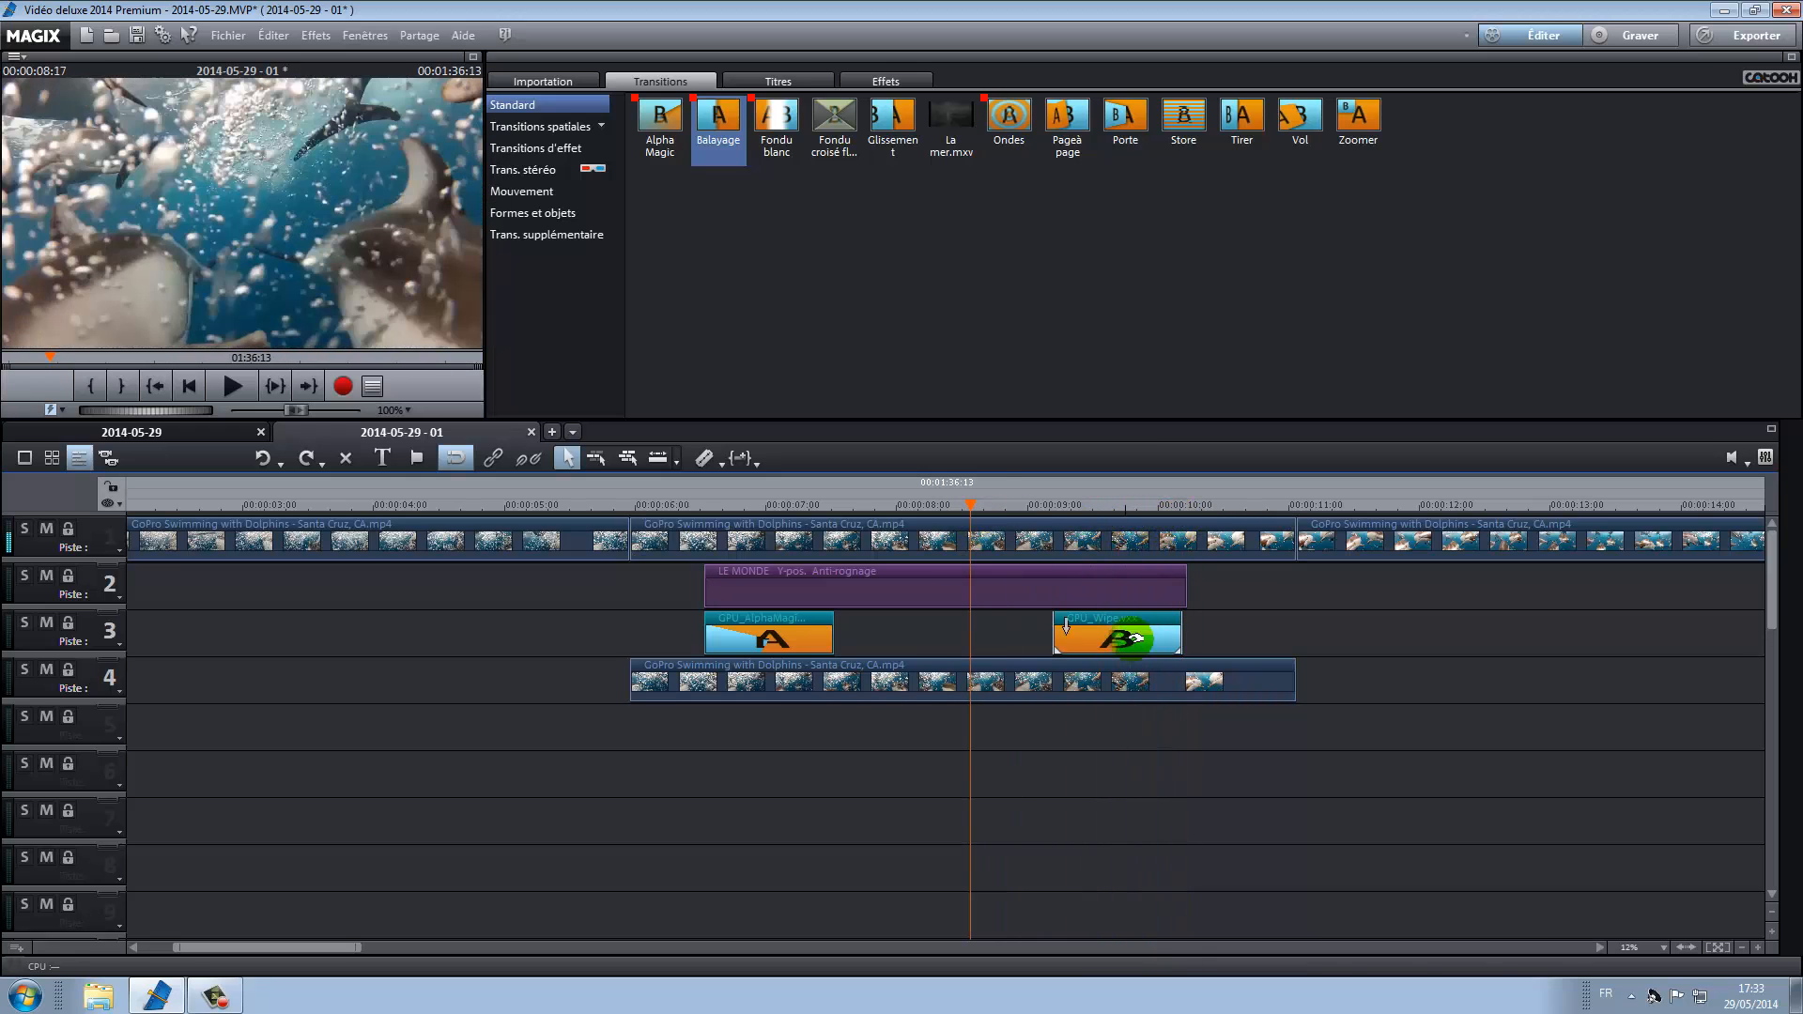
drag(1130, 622, 1137, 630)
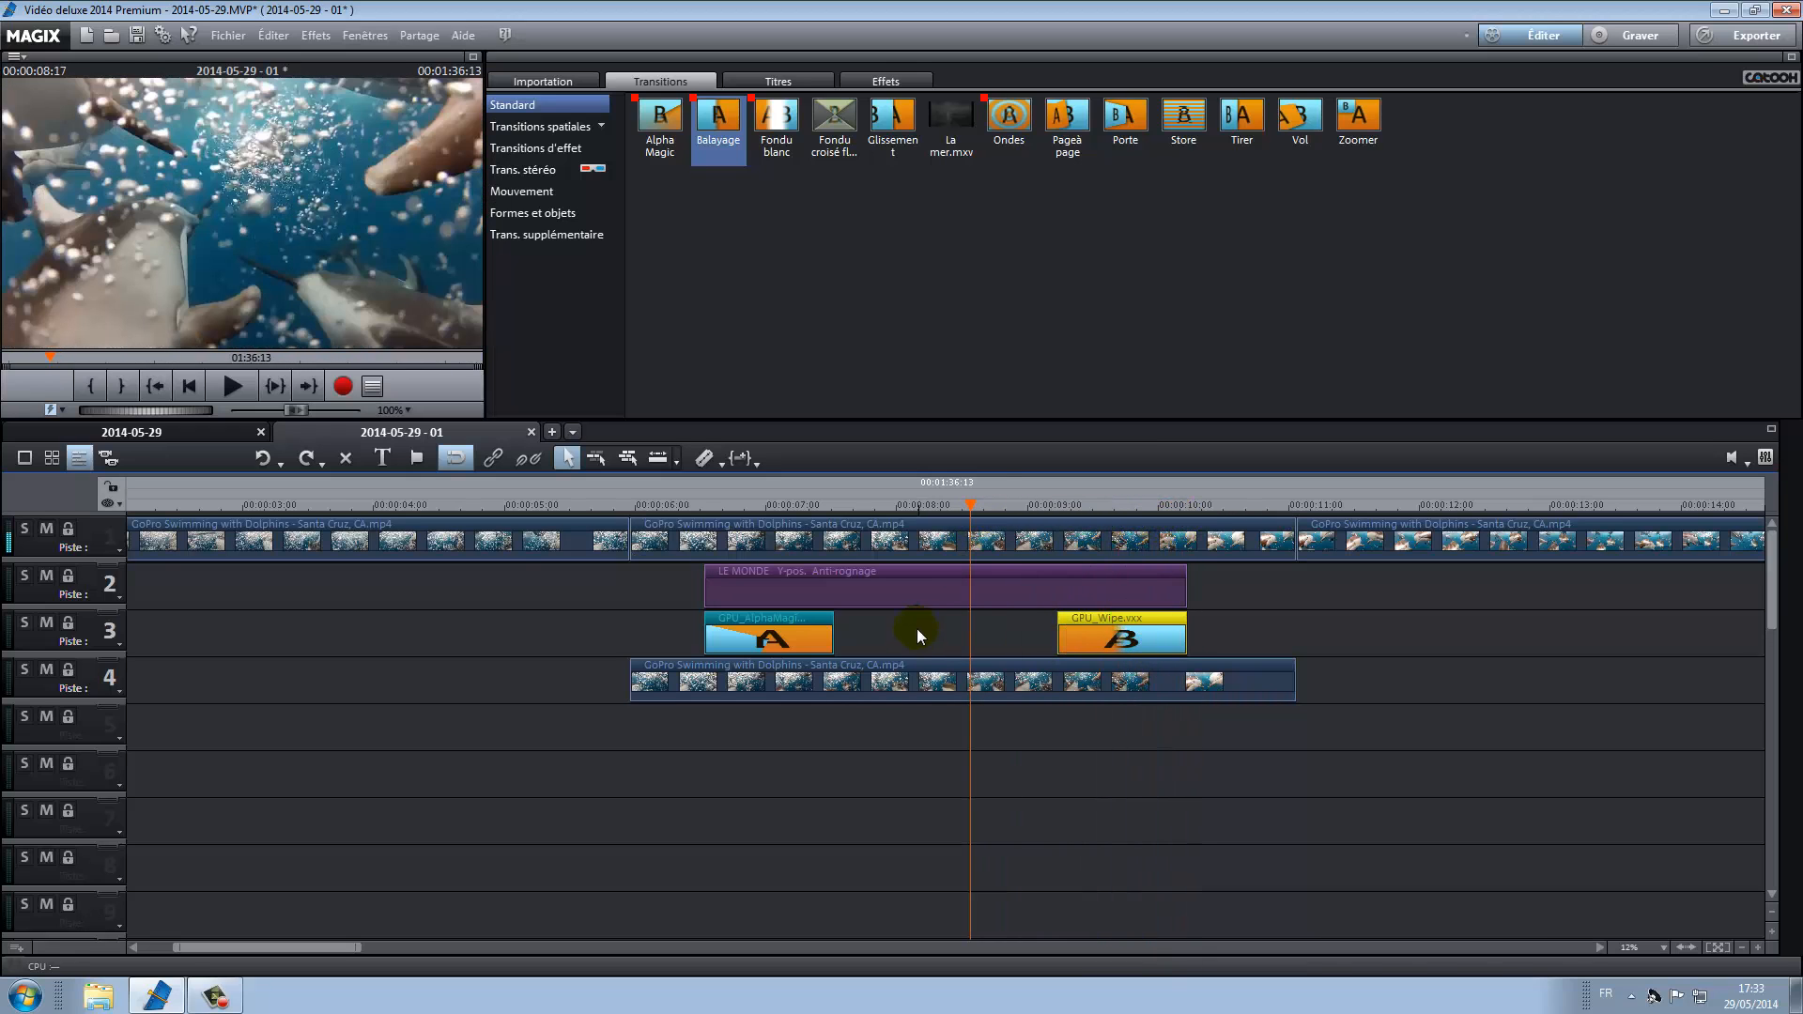
- Split the track 4 clip's video and audio onto separate tracks and ungroup them
drag(968, 505, 627, 523)
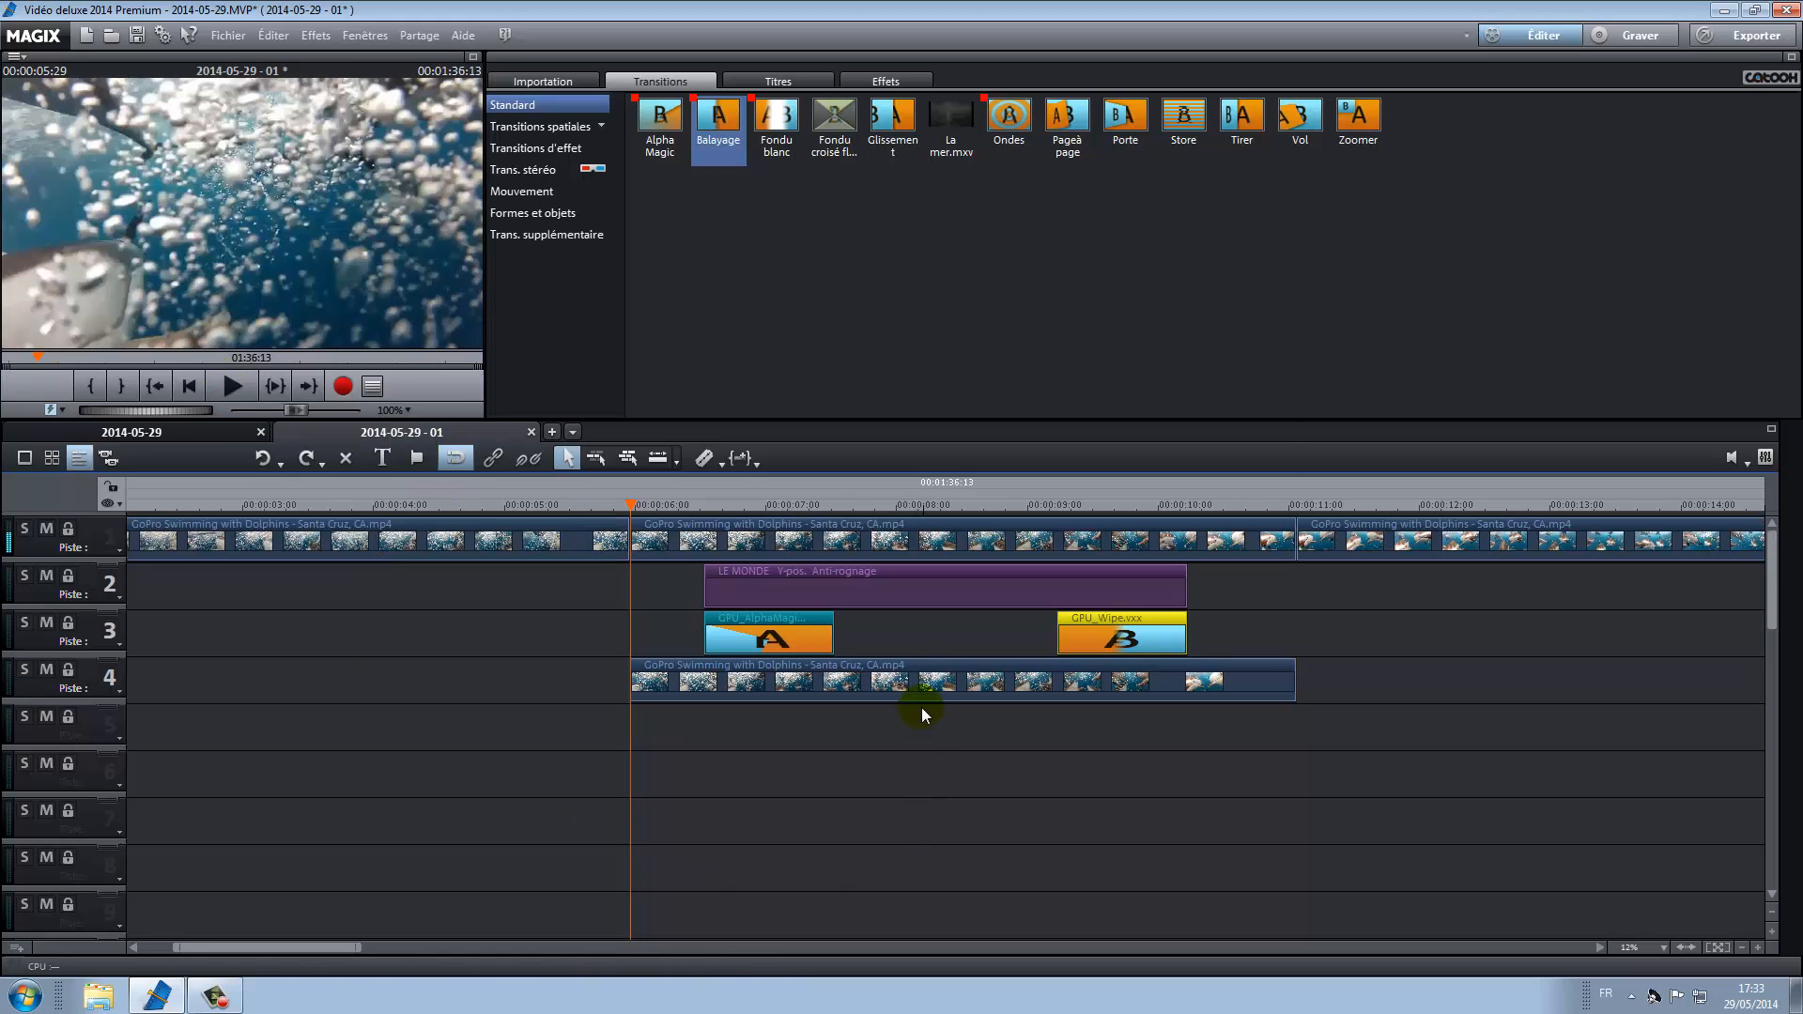
right_click(923, 678)
mouse_move(1087, 241)
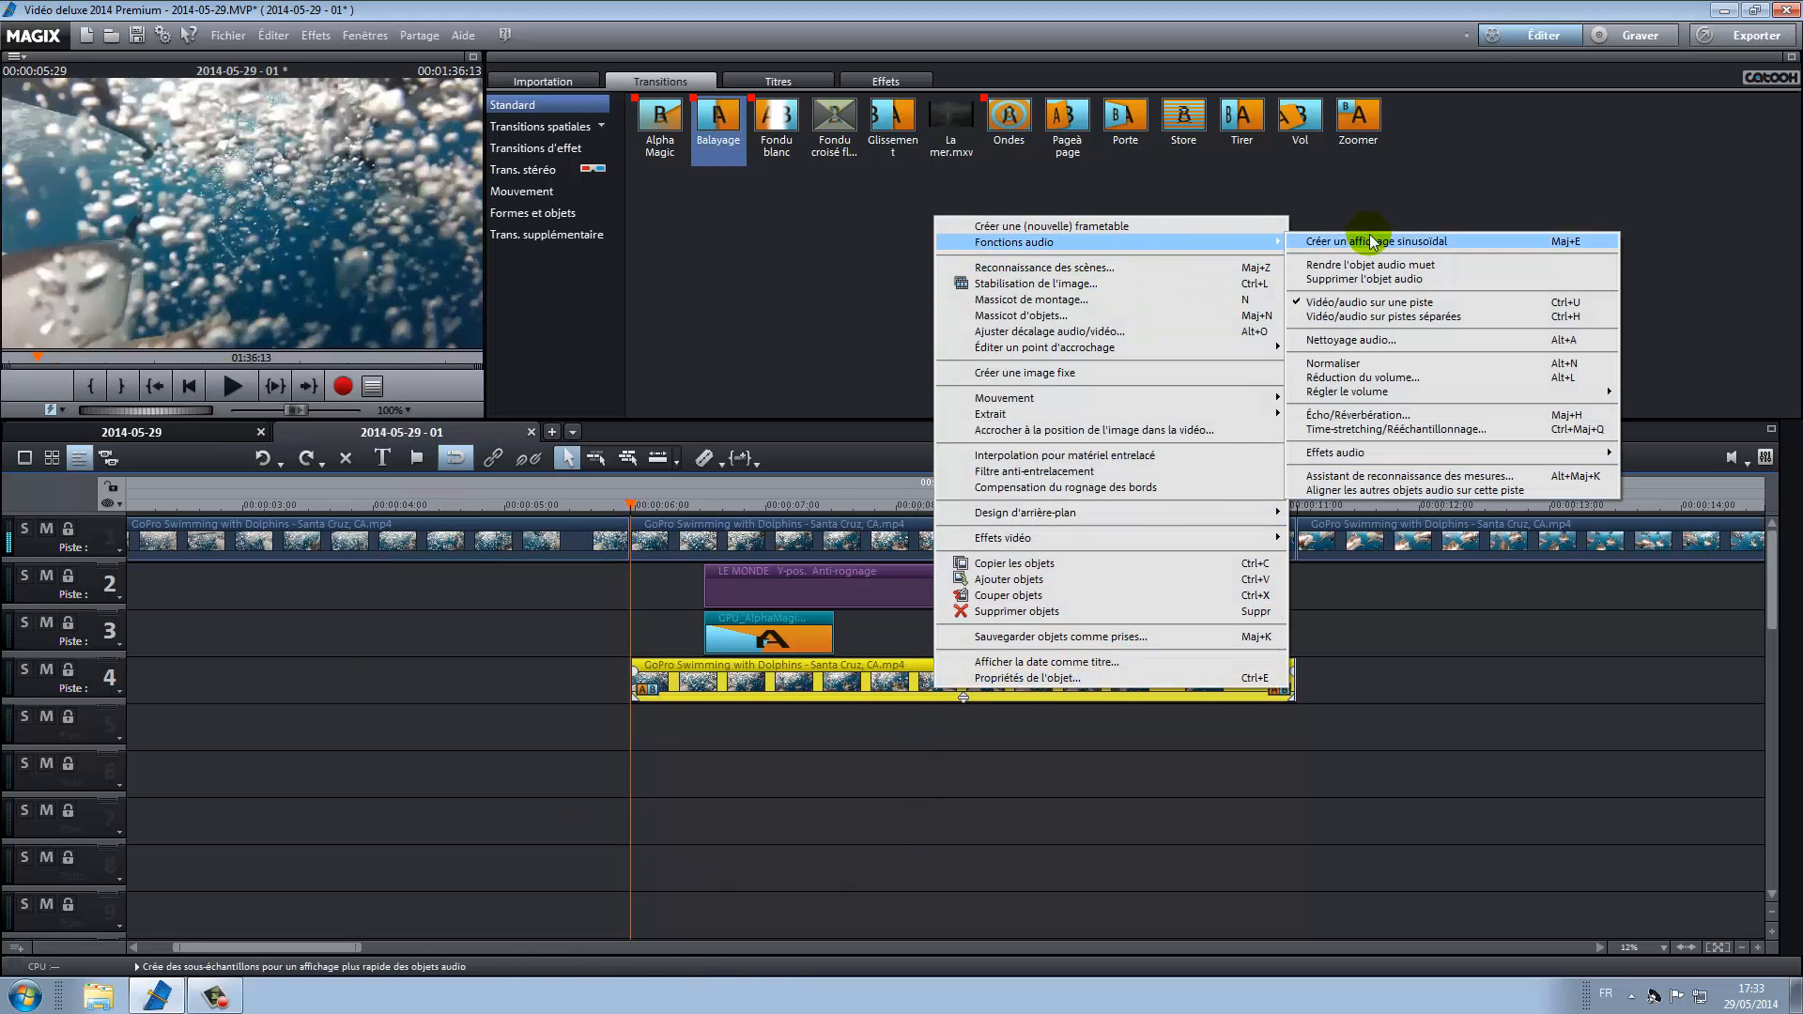
click(1296, 316)
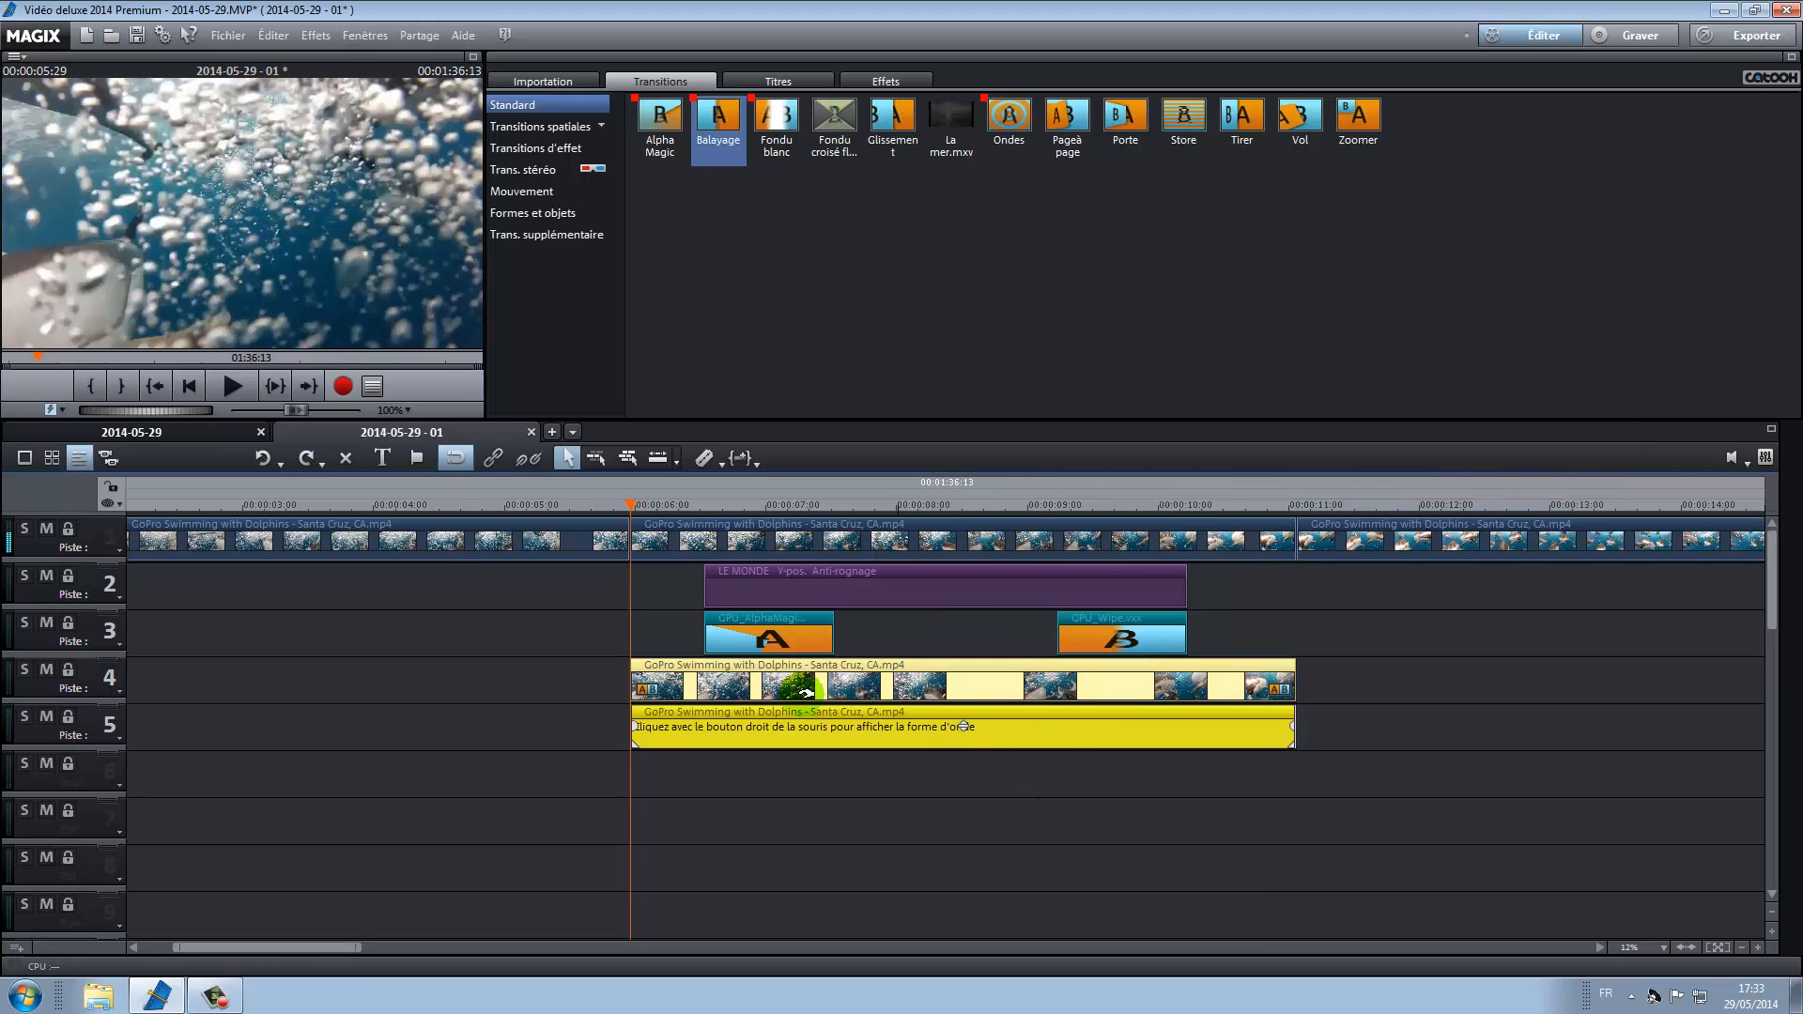
click(657, 458)
click(535, 459)
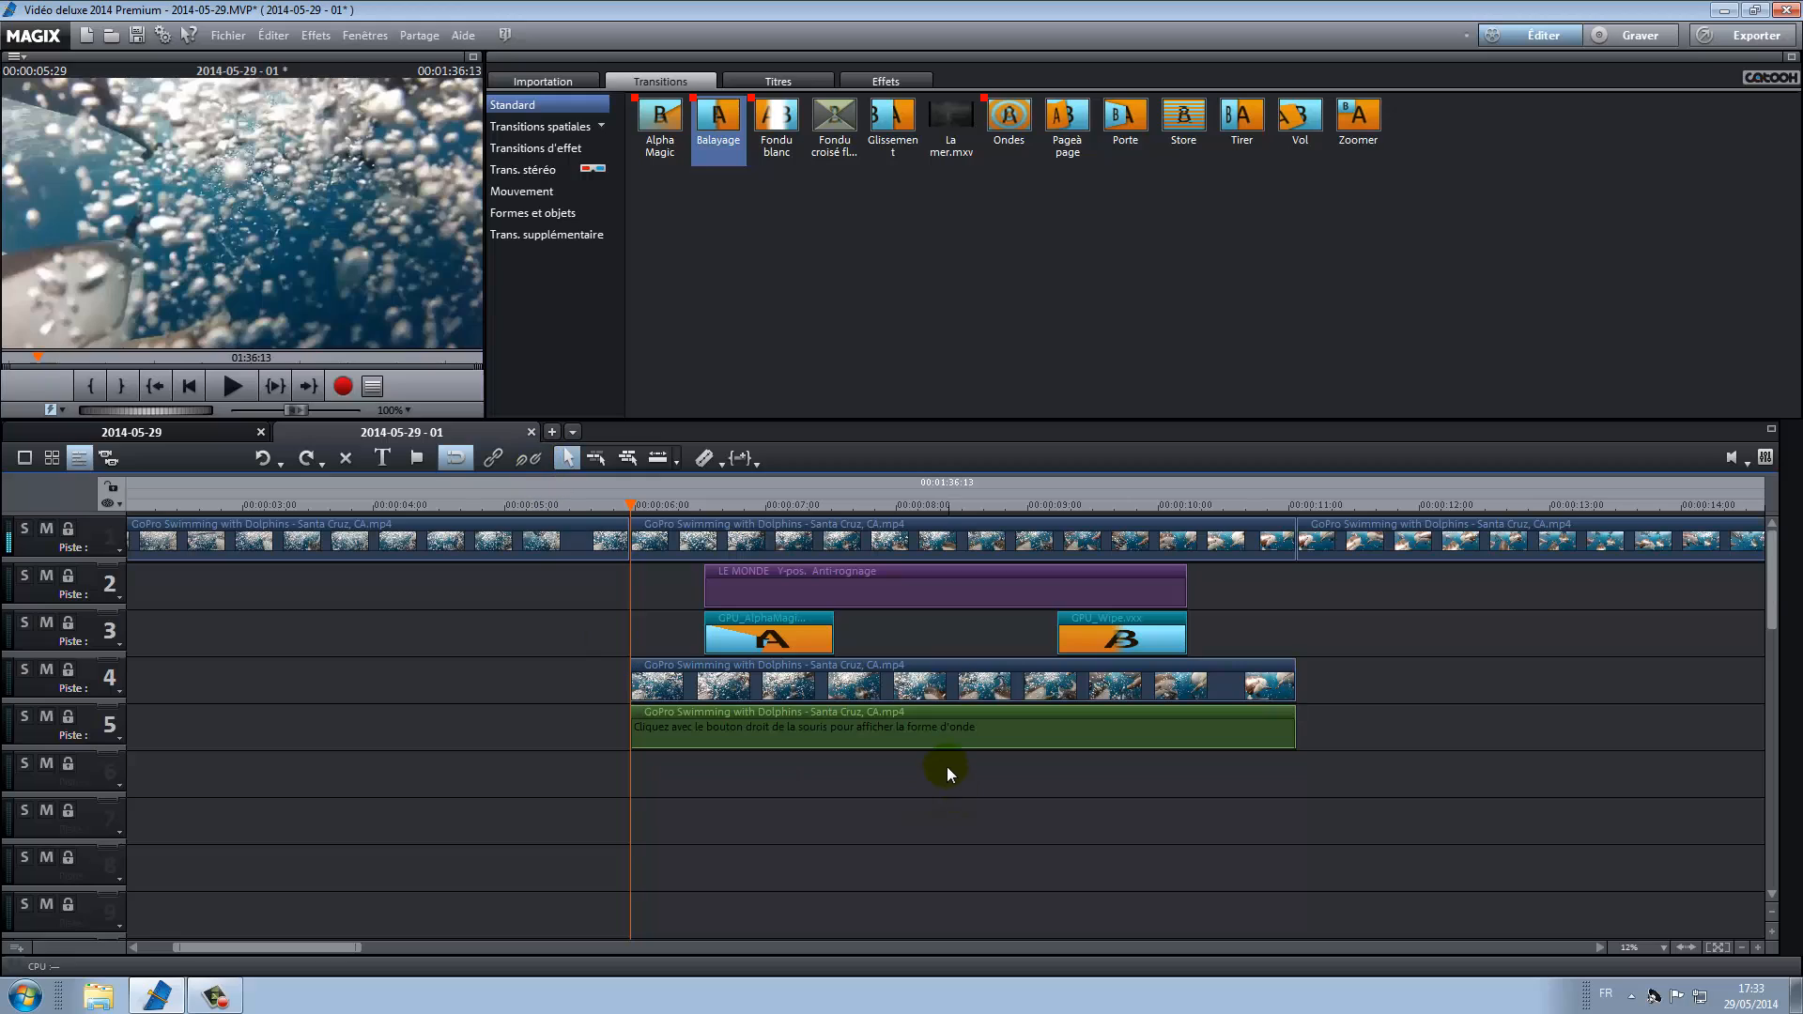
- Delete the separated audio object on track 5
click(951, 738)
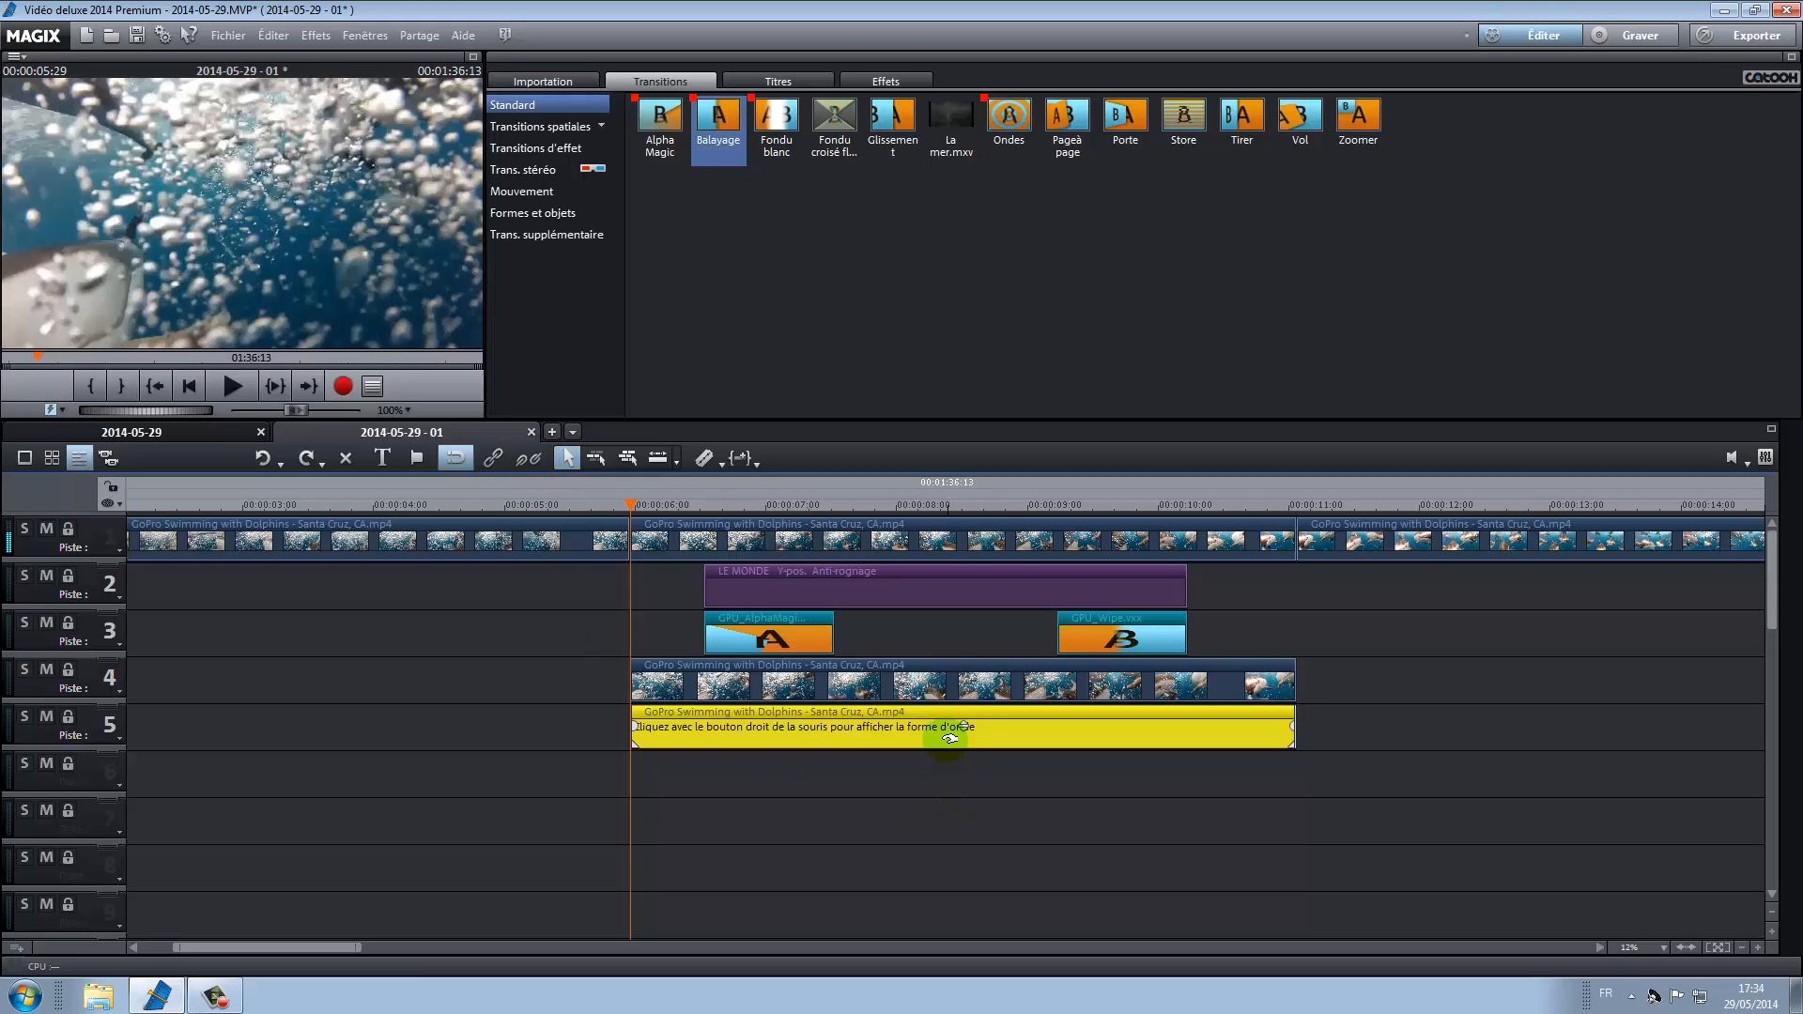
key(Delete)
click(278, 544)
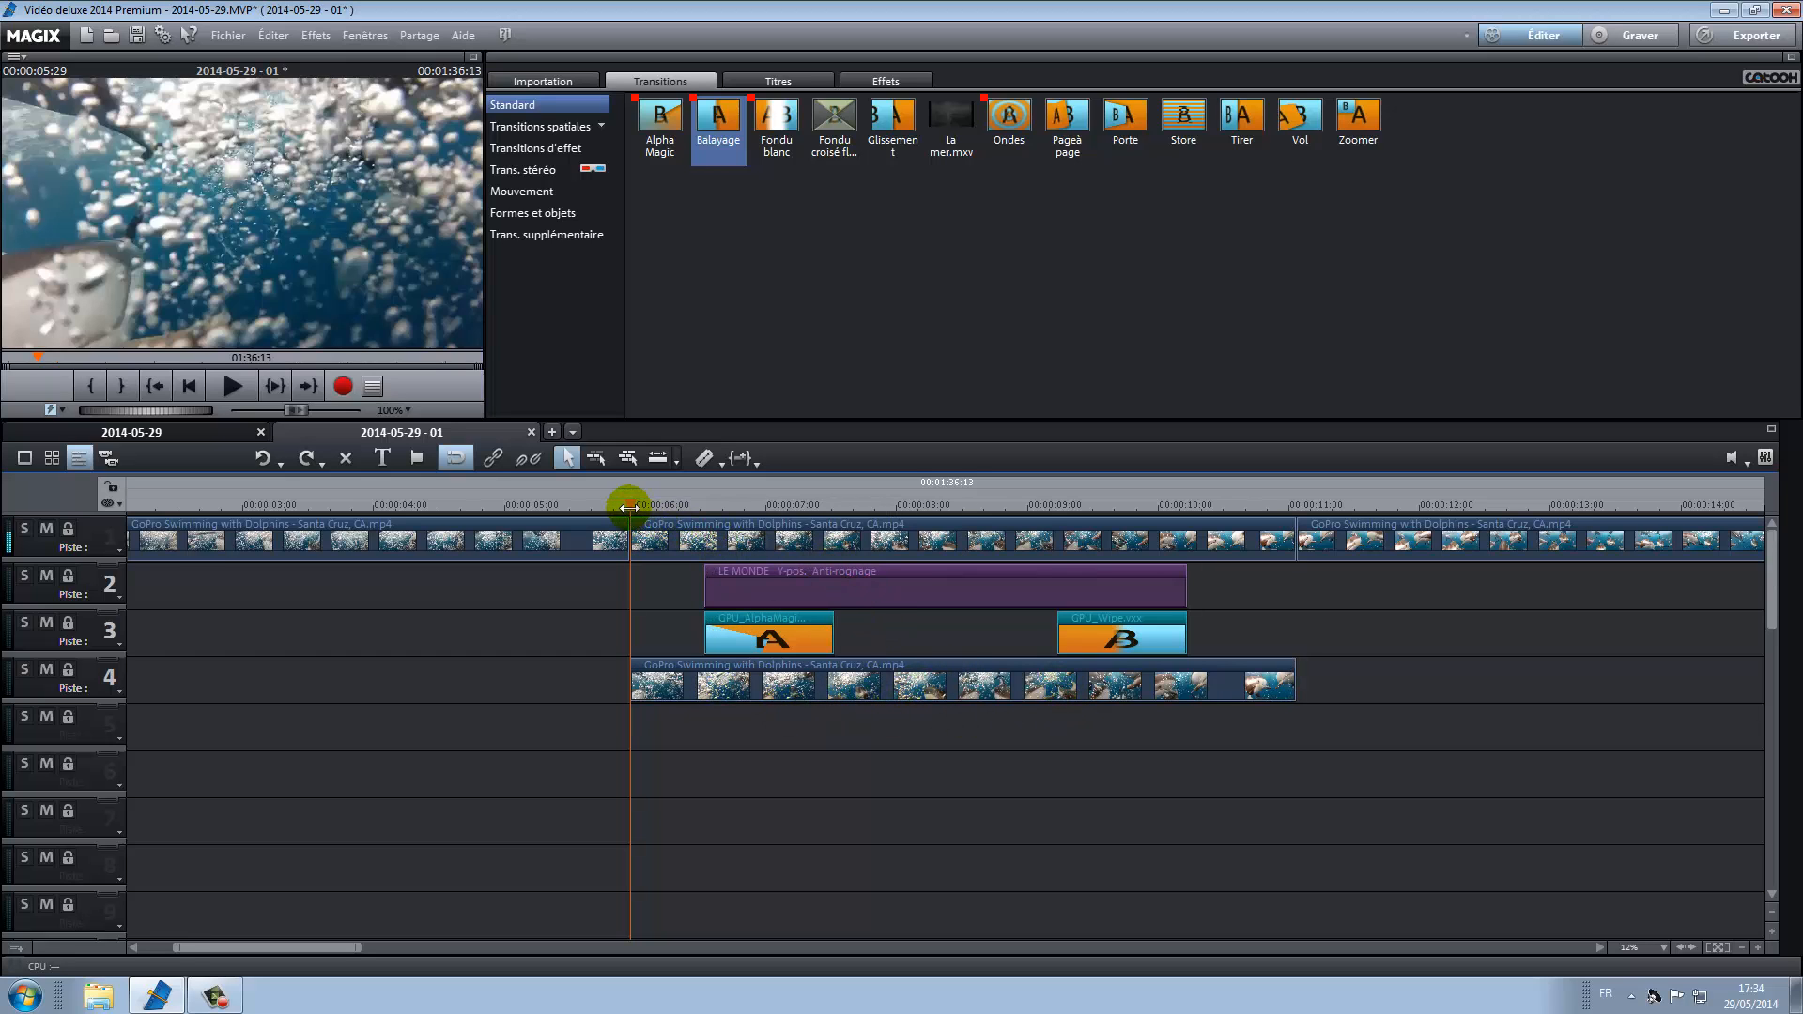
- Scrub through the start of the title section to check the Alpha Magic transition
drag(628, 508, 835, 515)
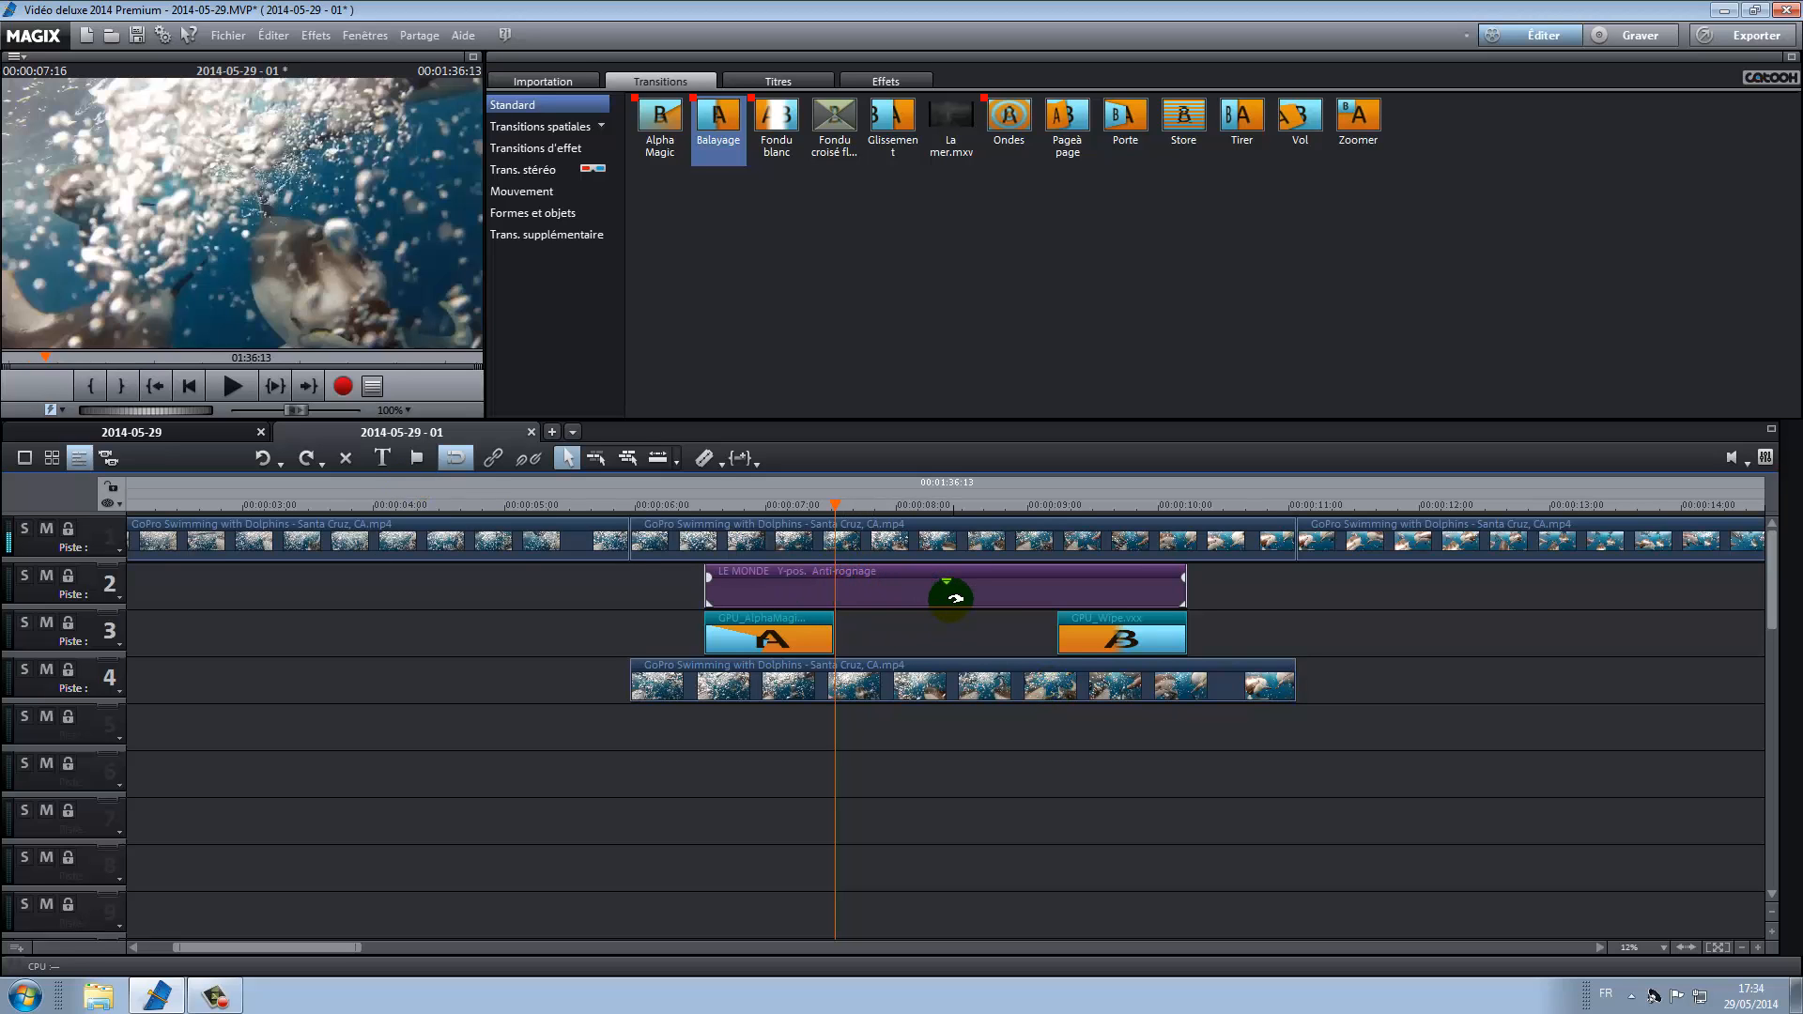
drag(832, 503, 647, 508)
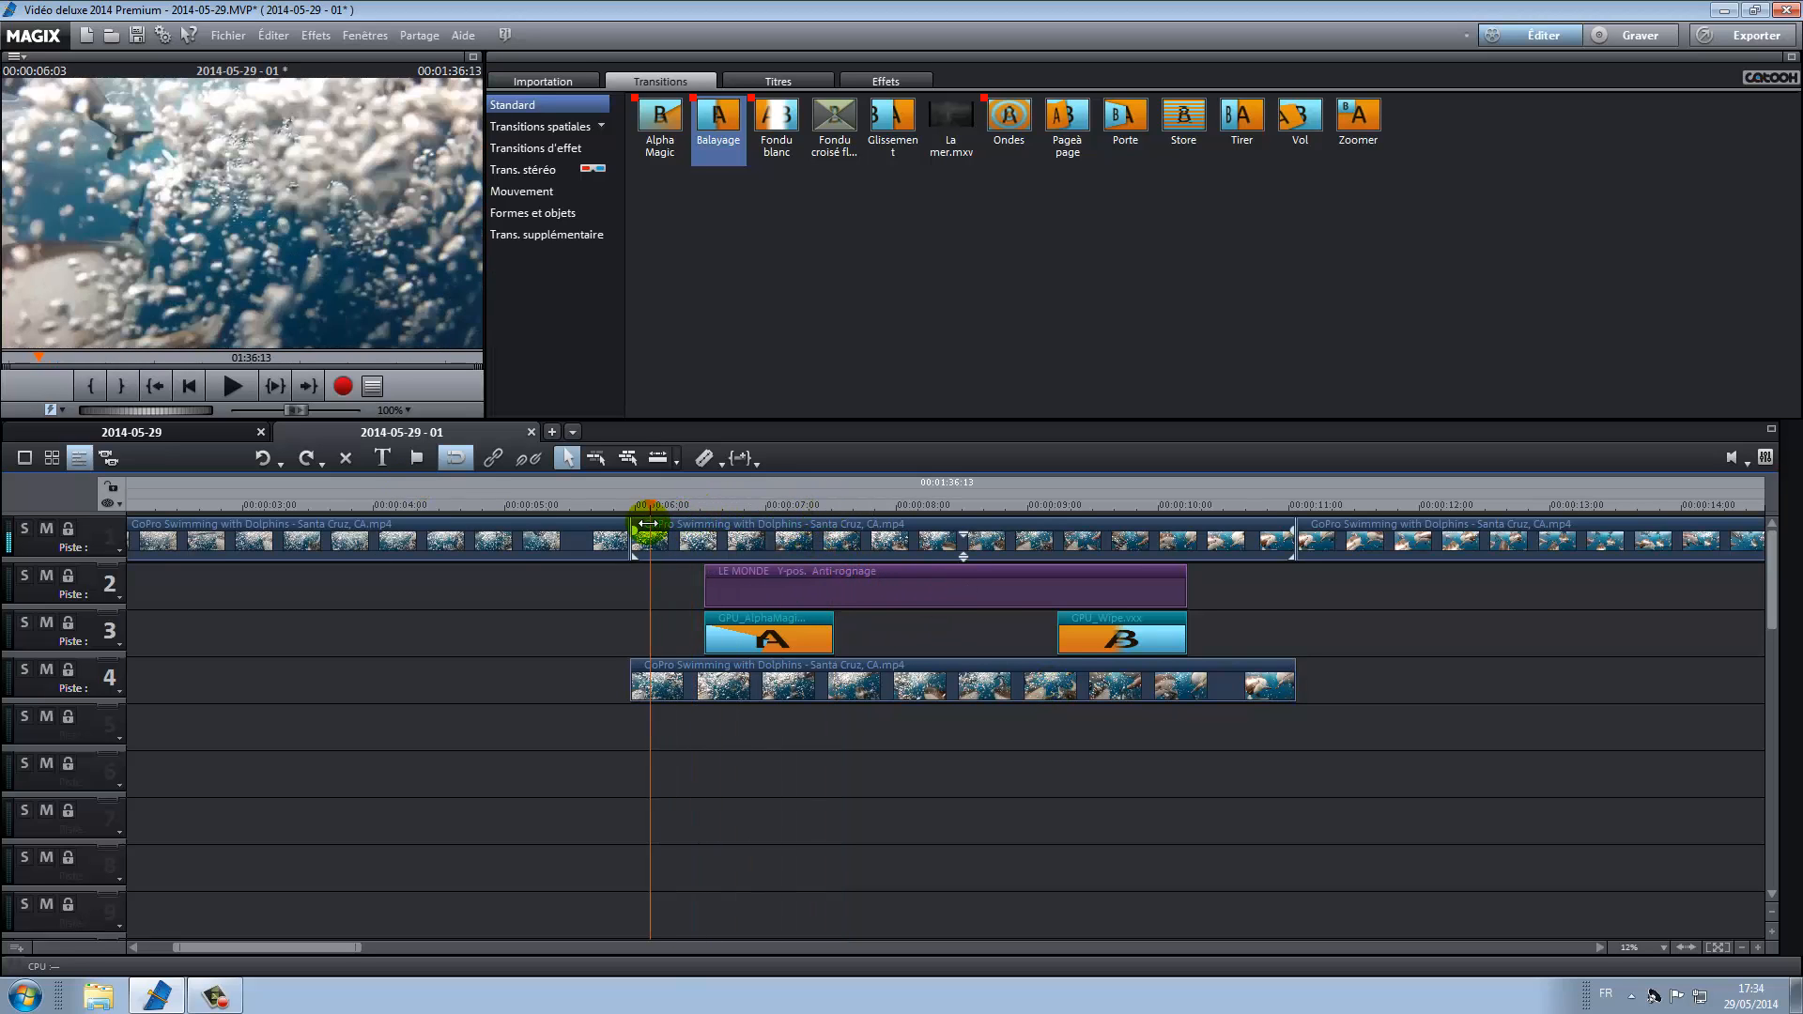
- Play back the title section to check how the title and its transitions appear over the film
click(244, 392)
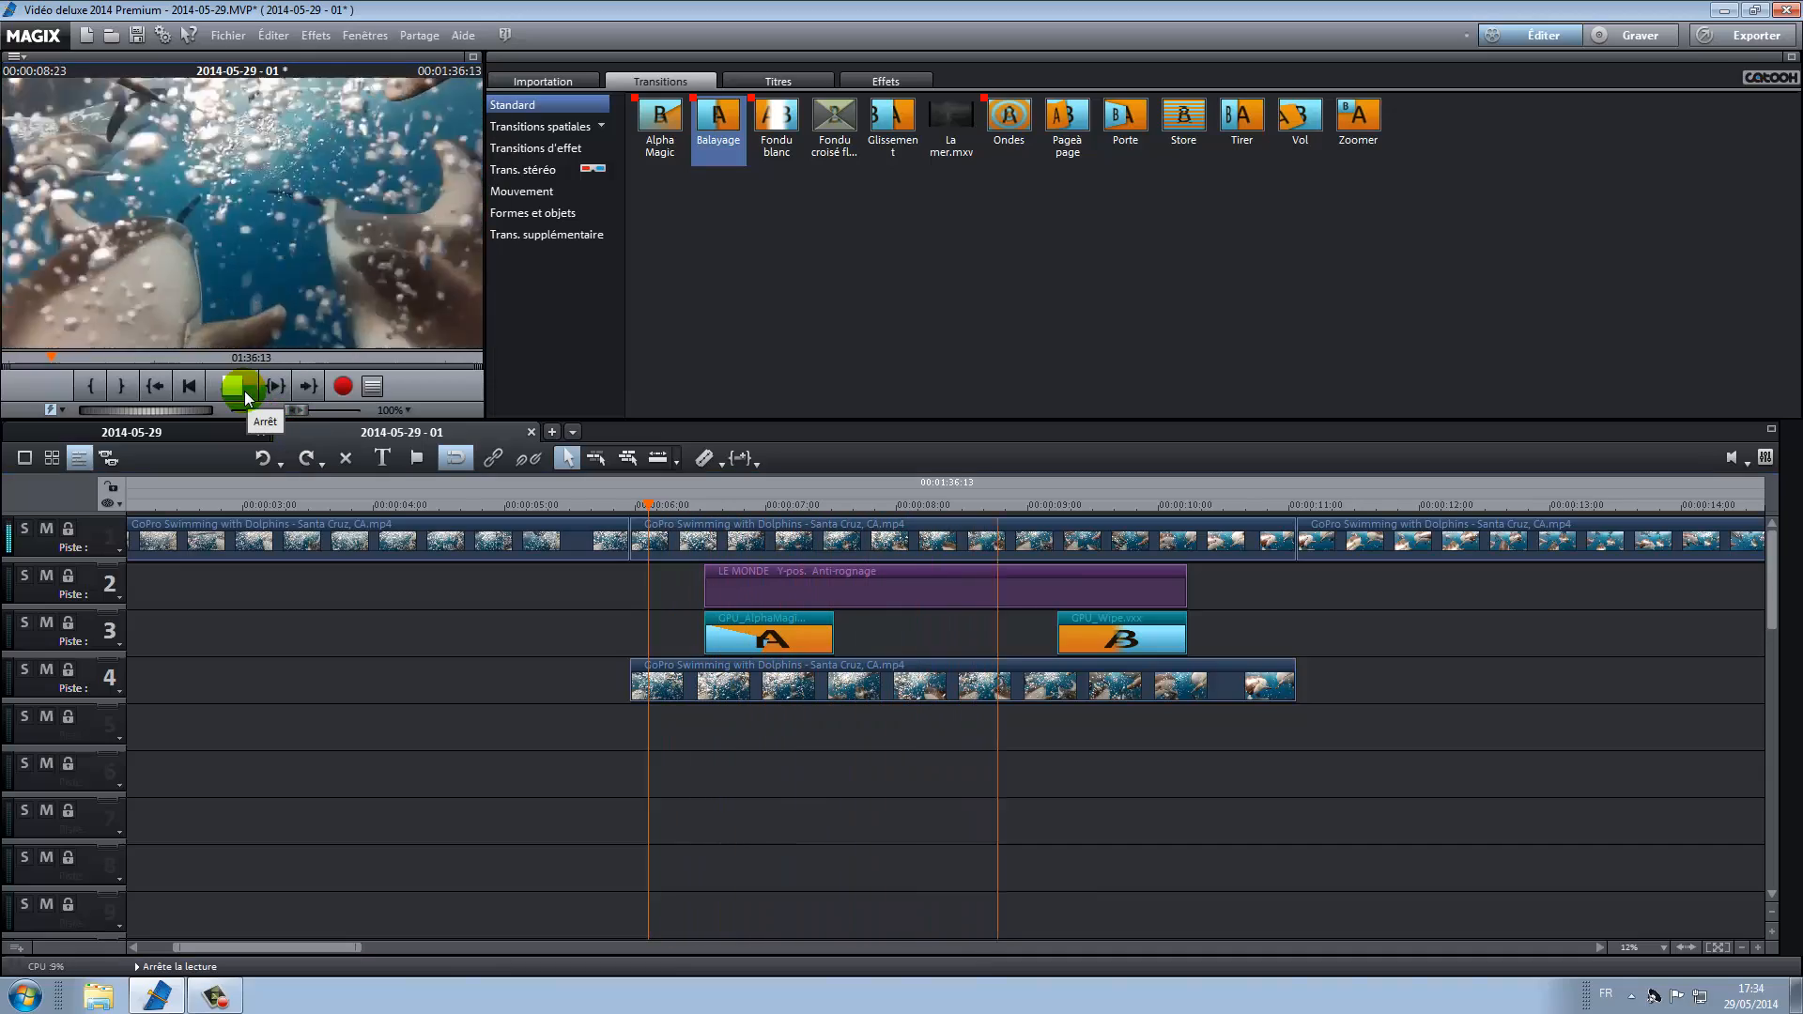
click(244, 391)
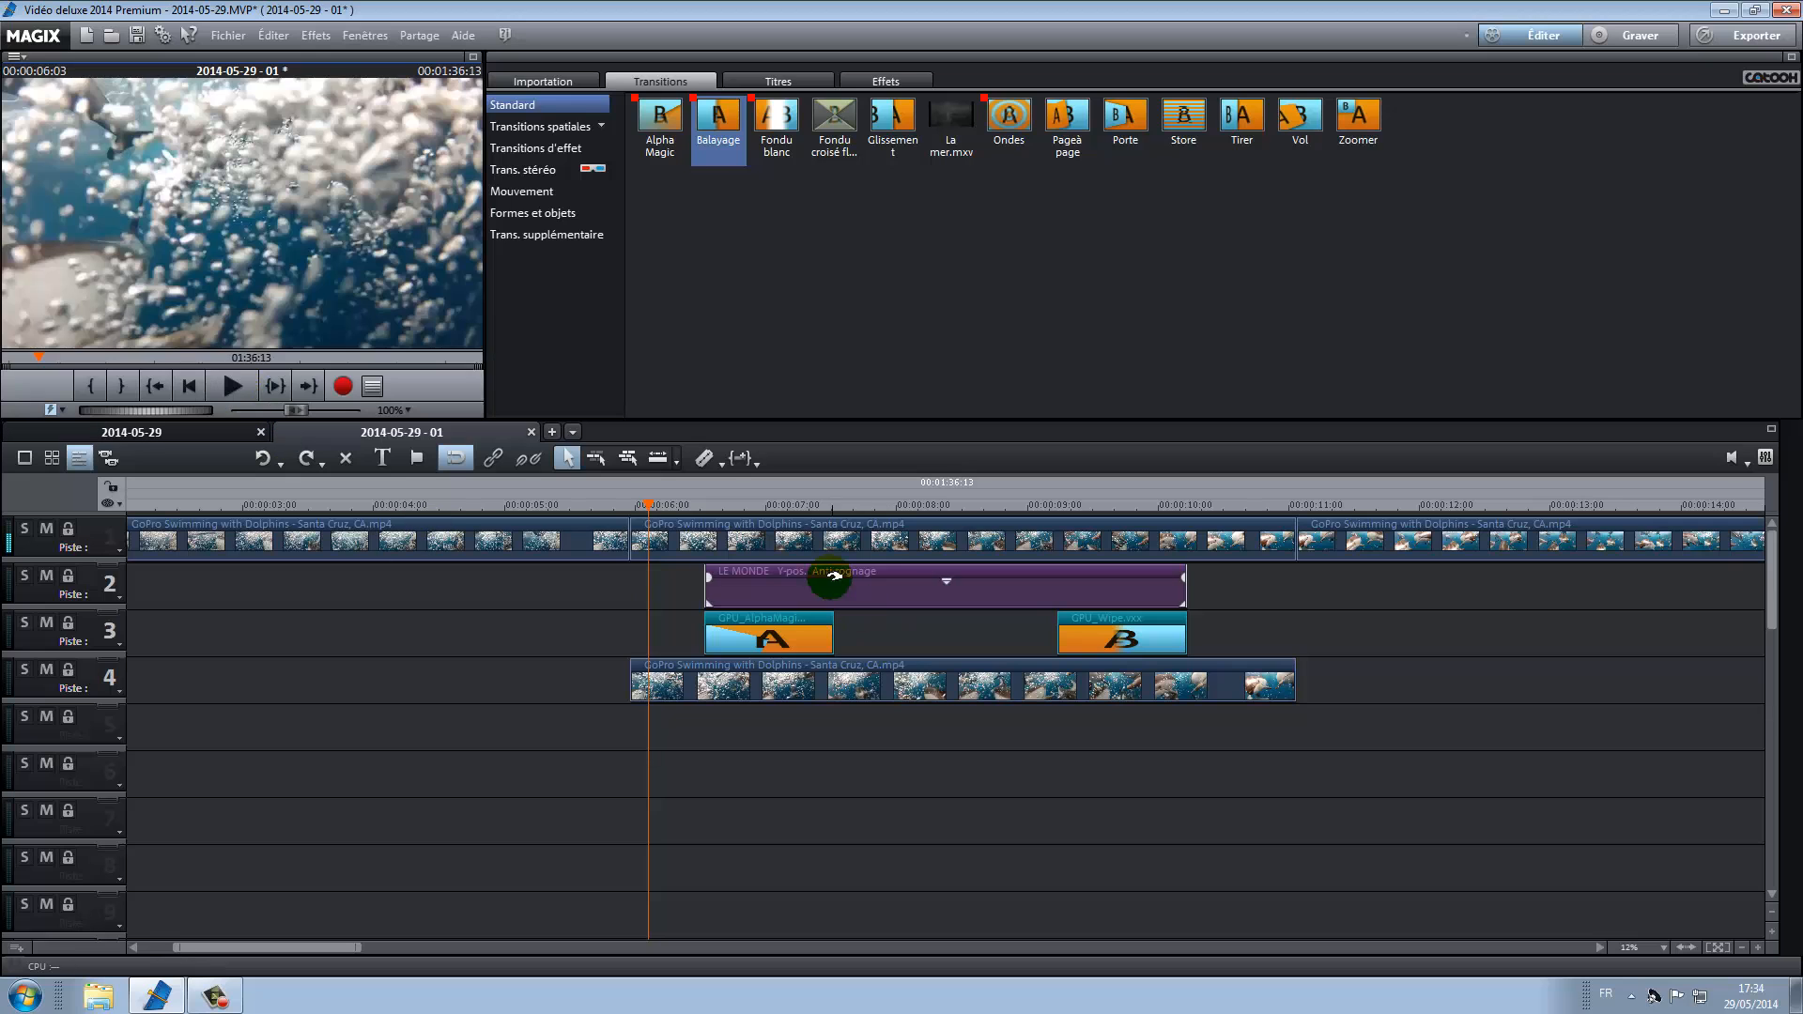
- Split the track 4 clip at the end of the Alpha Magic transition
click(655, 507)
drag(656, 507, 835, 507)
click(850, 573)
click(863, 680)
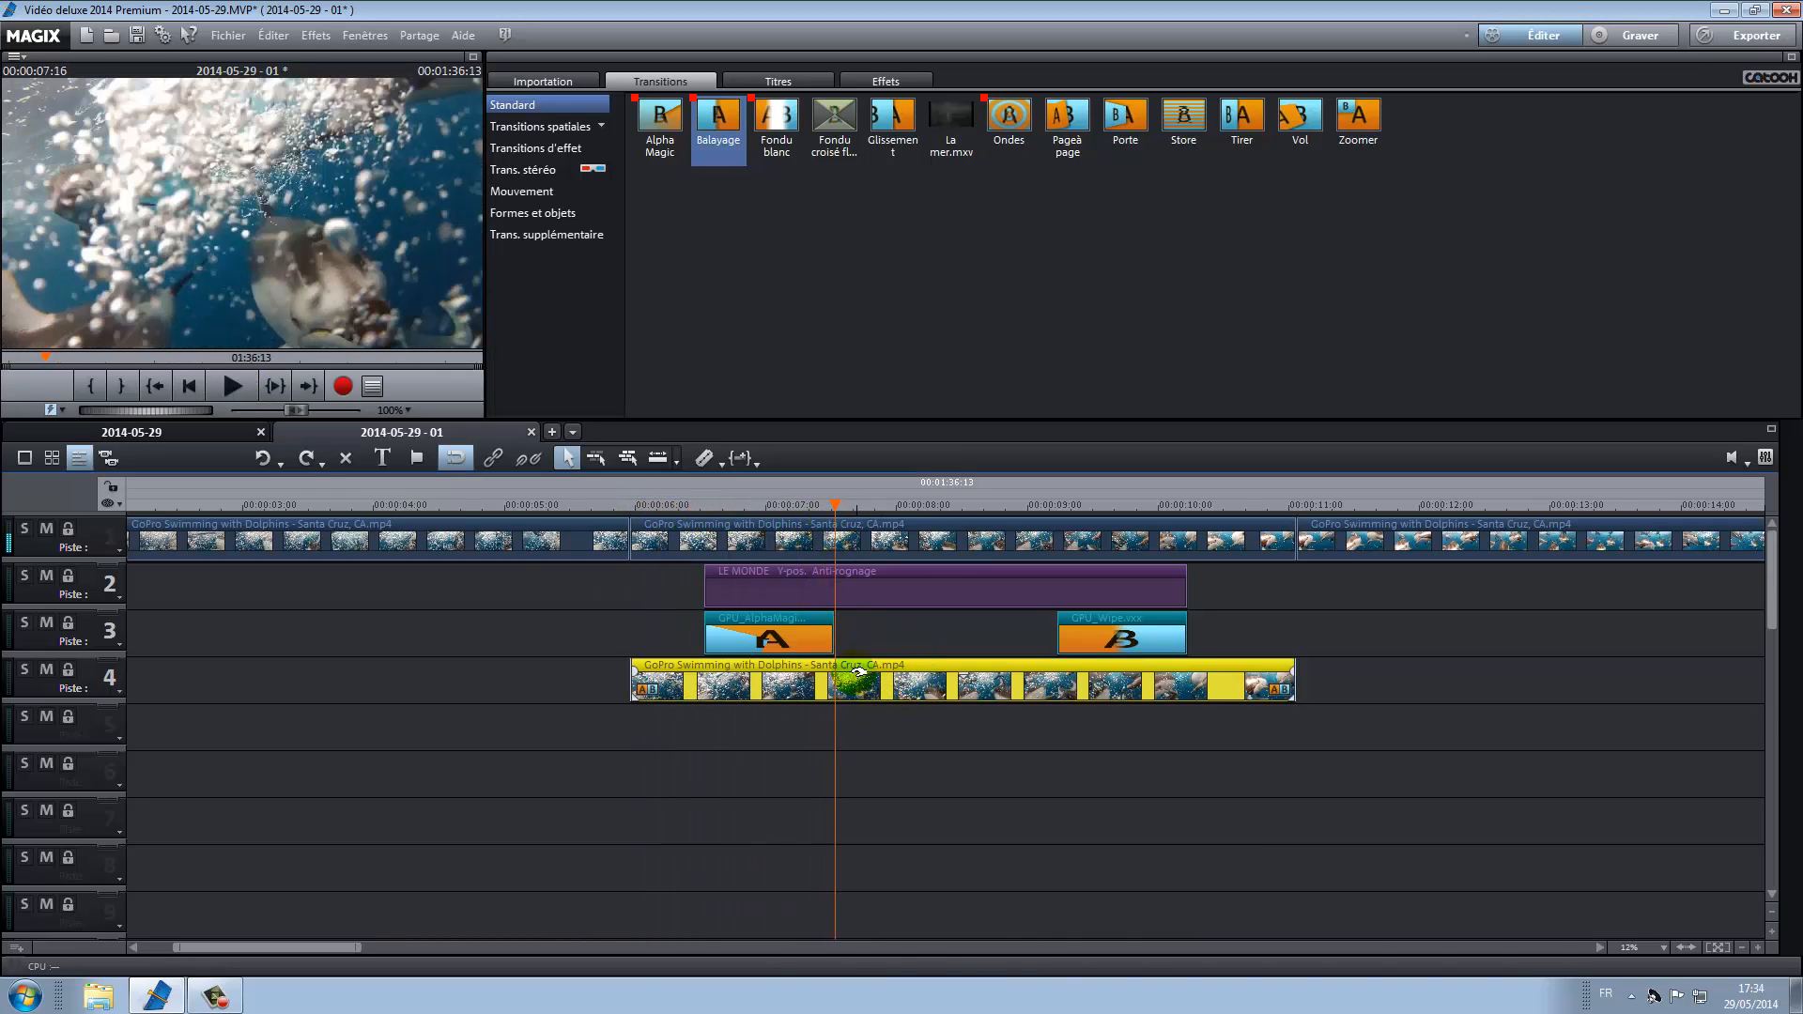
click(705, 465)
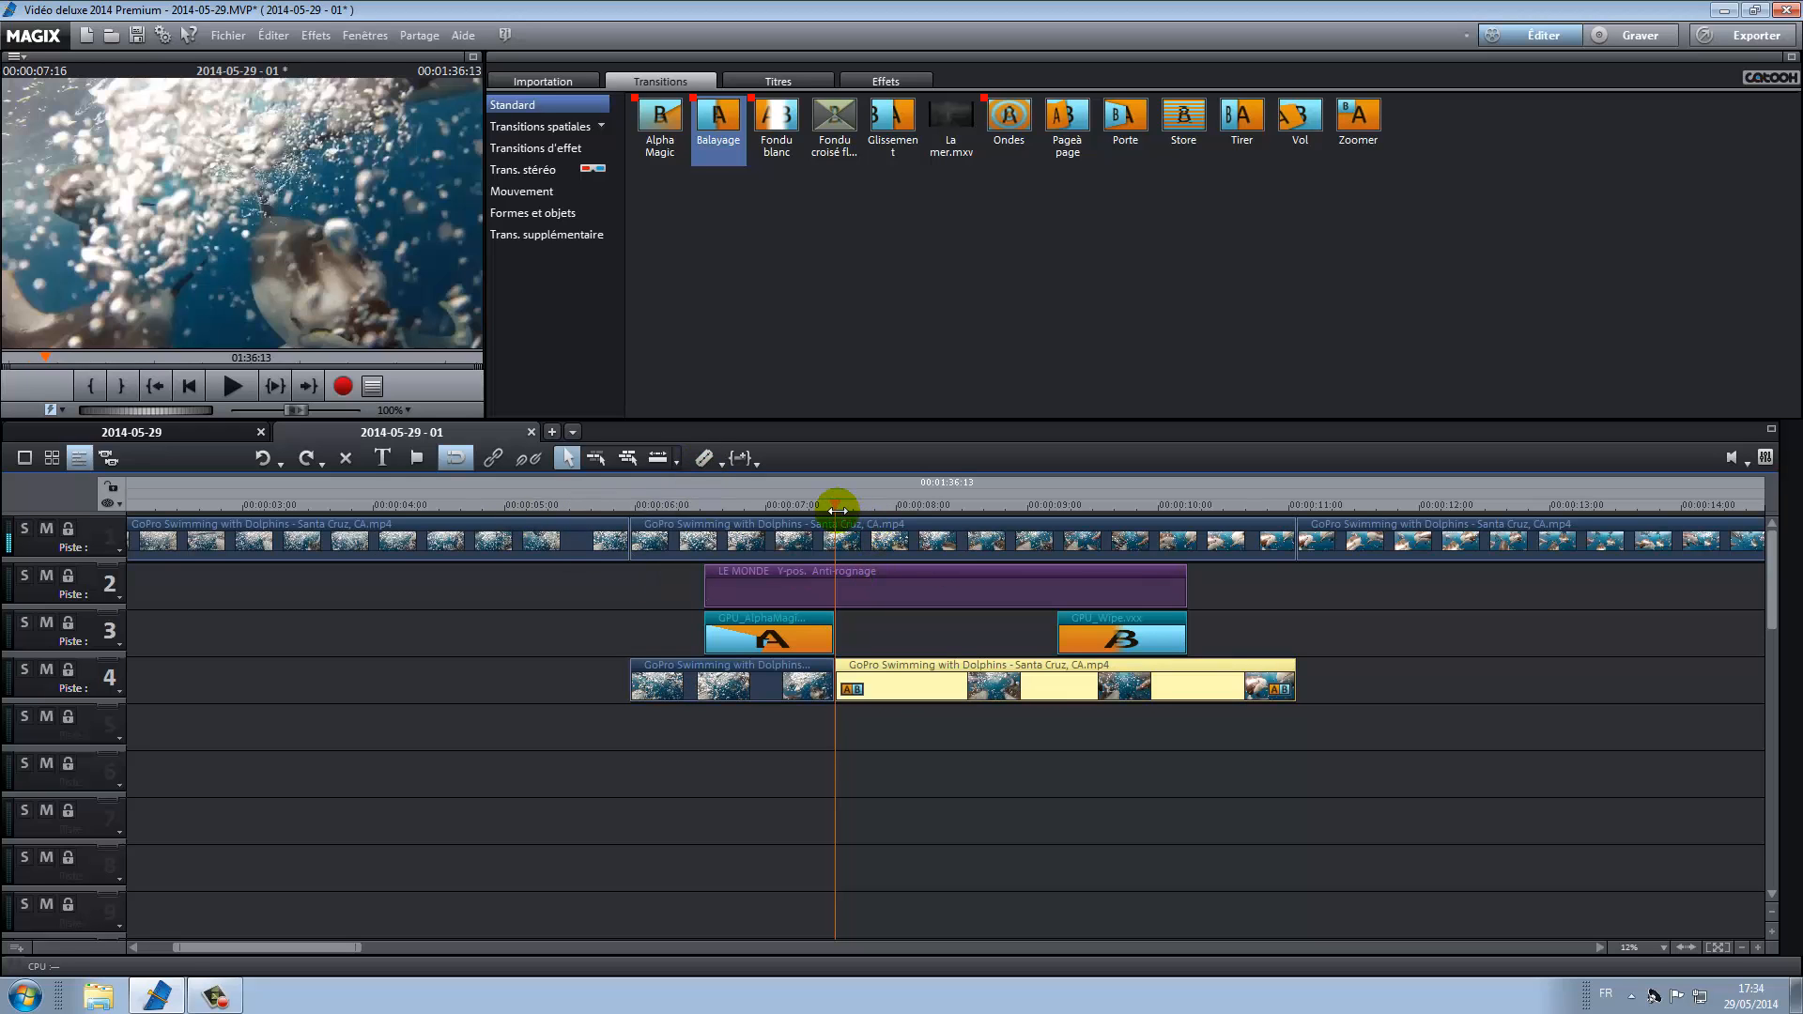
- Split the track 4 clip at the start of the Balayage transition and delete the segment between the two transitions
drag(834, 505, 1058, 515)
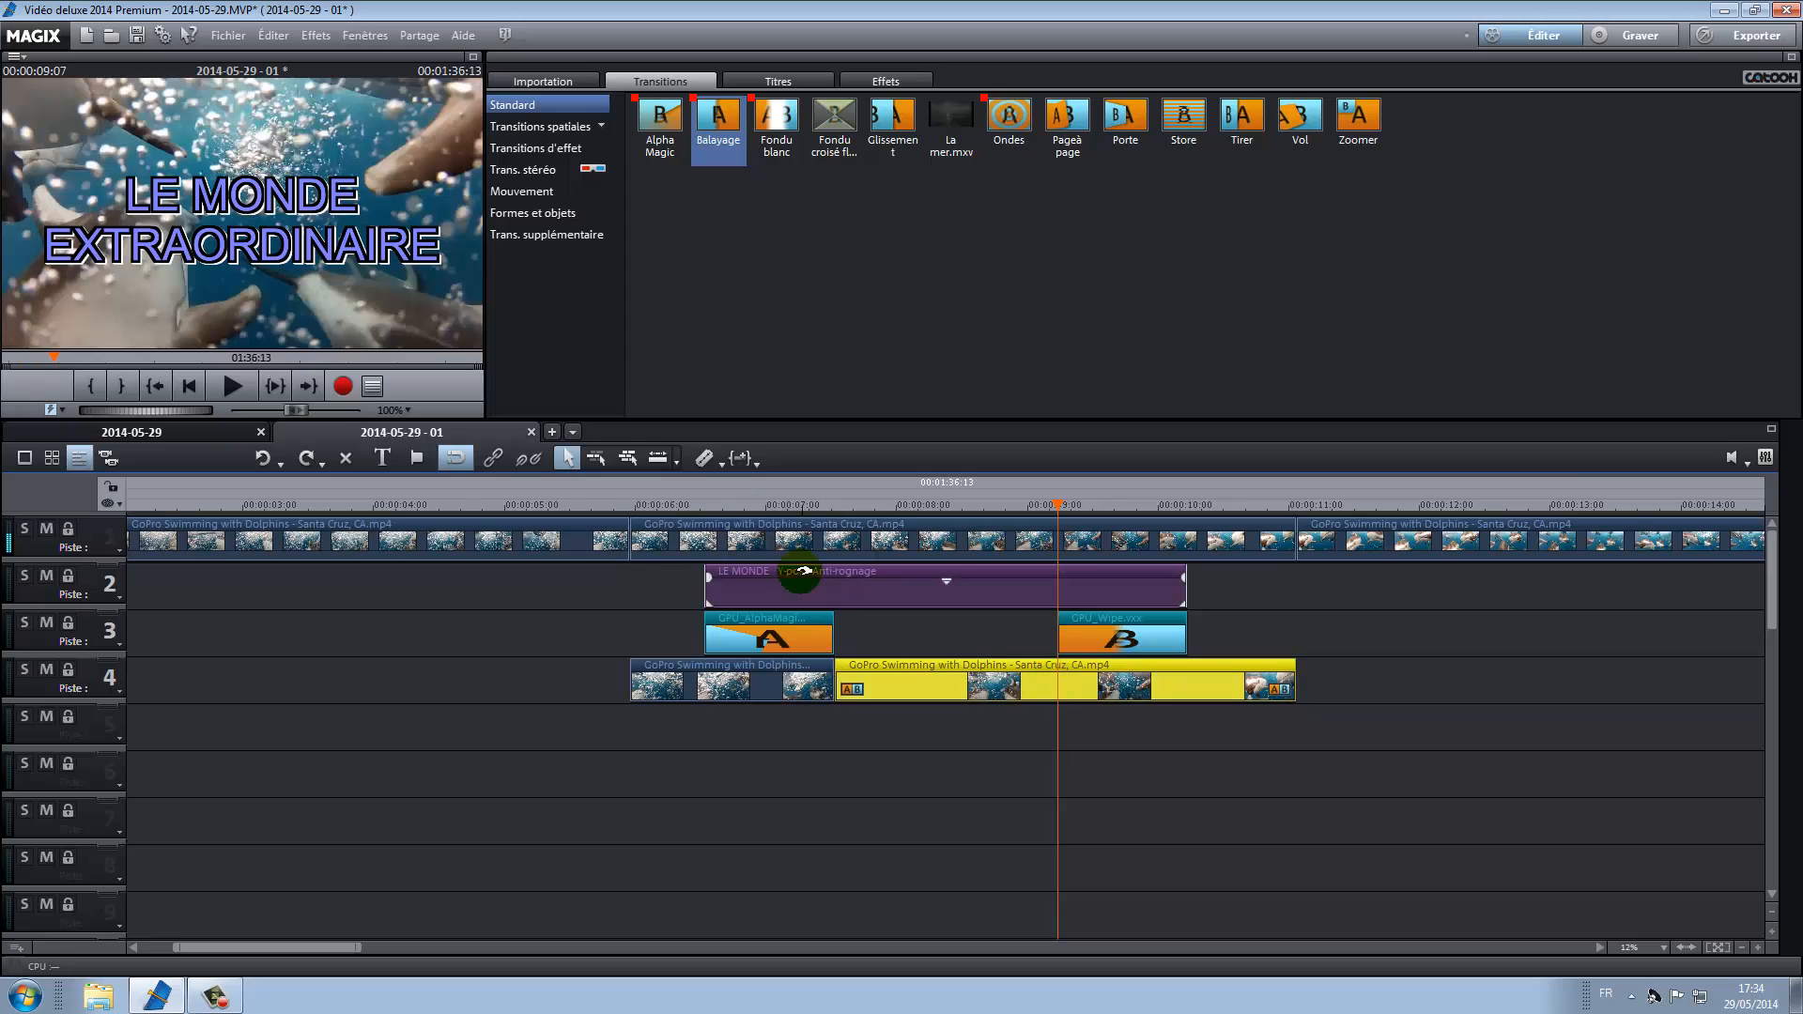
click(705, 460)
click(953, 683)
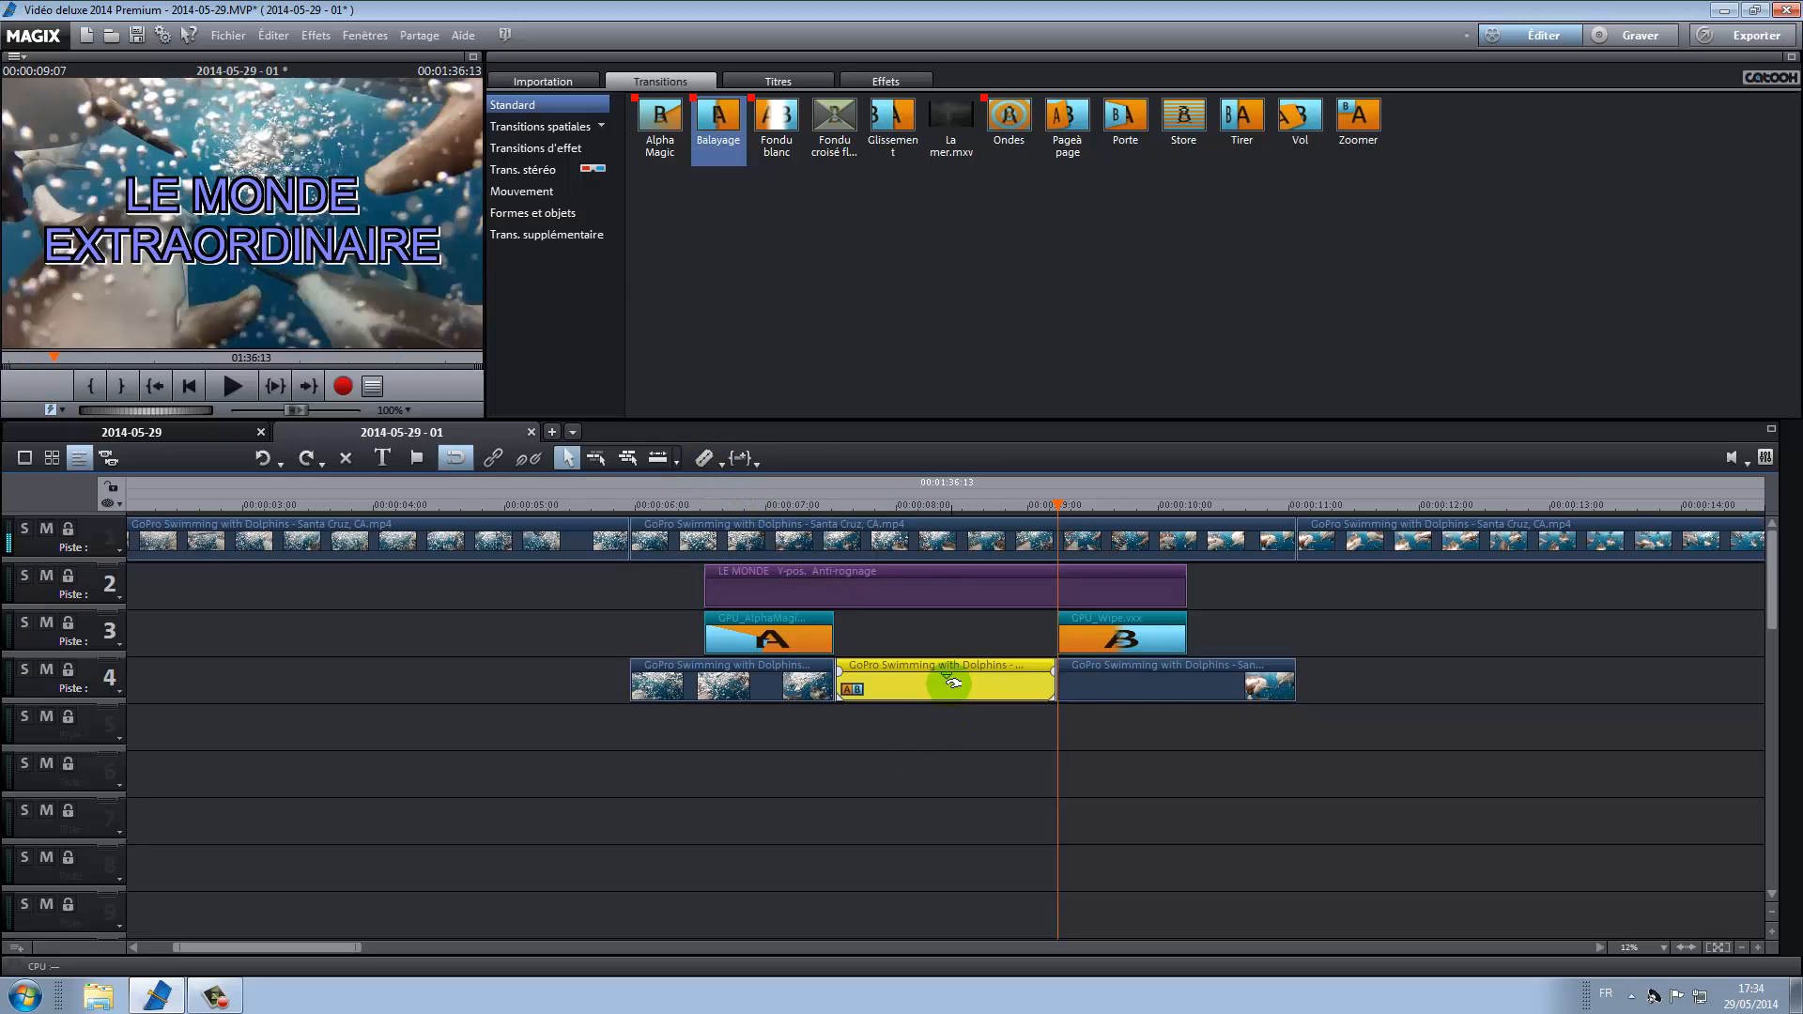
key(Delete)
- Play the film from just before the title section to check the title's appearance and disappearance
drag(1050, 508, 613, 532)
click(233, 386)
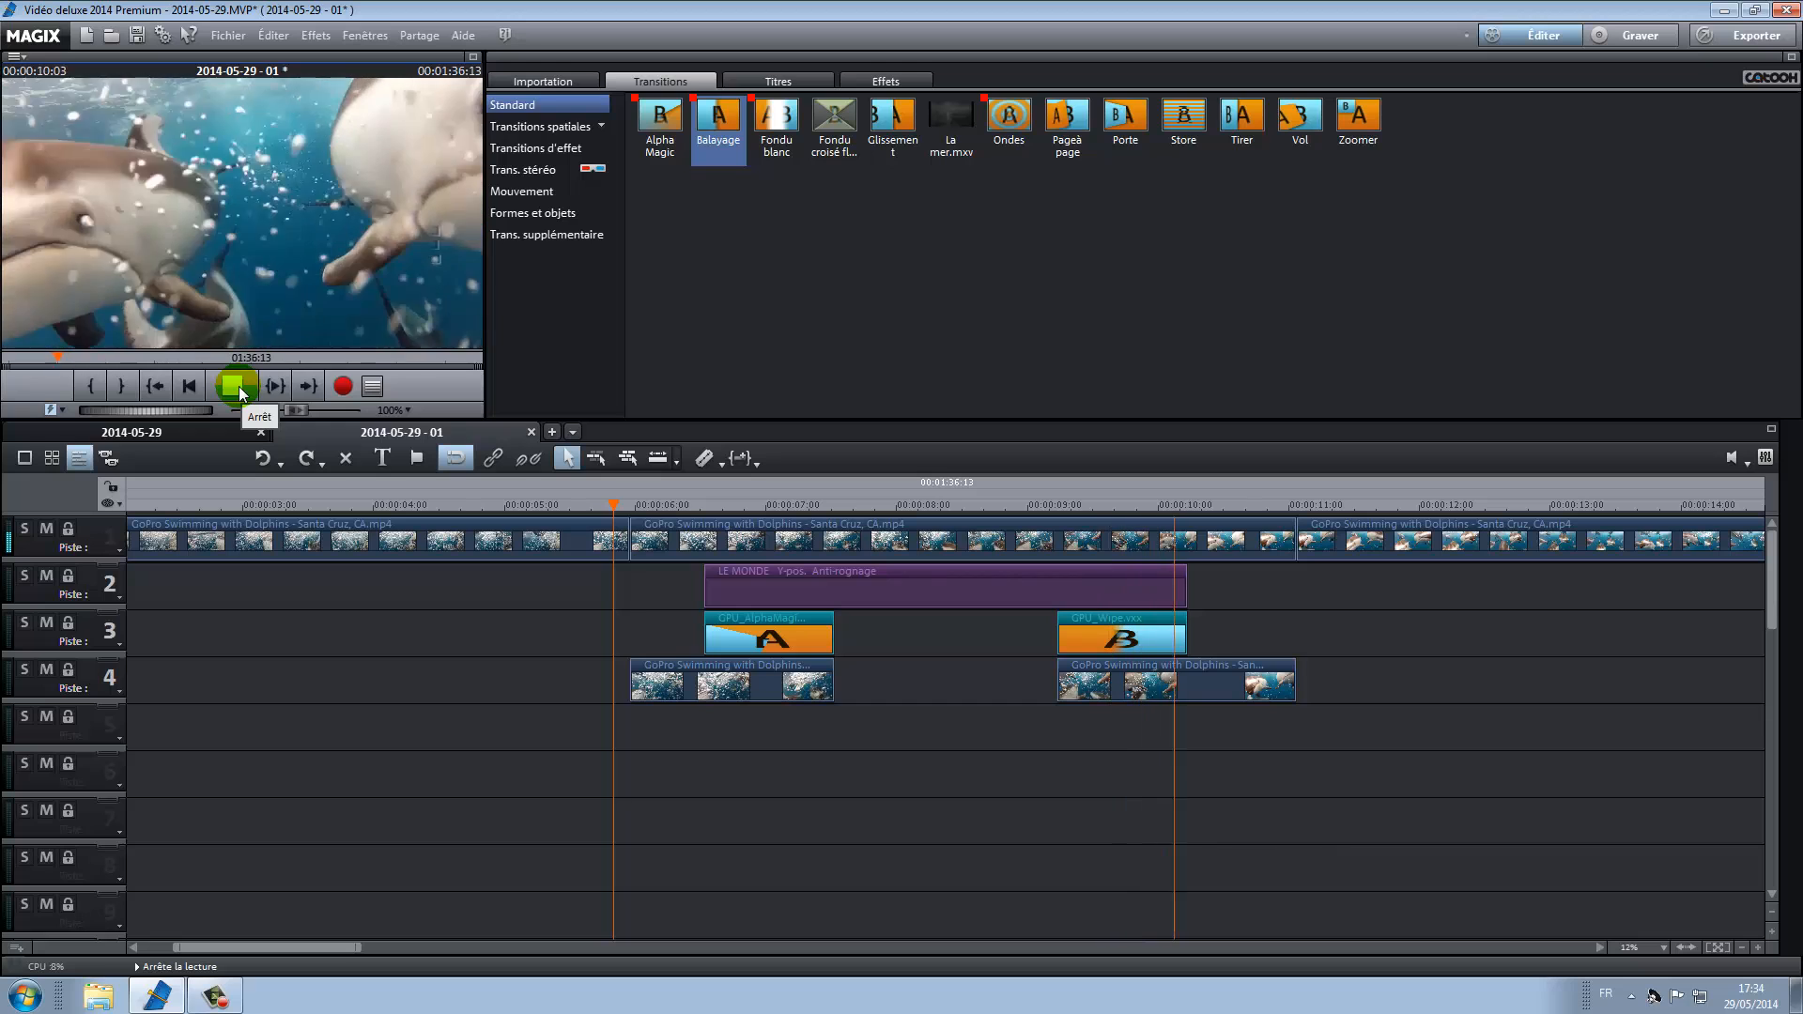
click(237, 387)
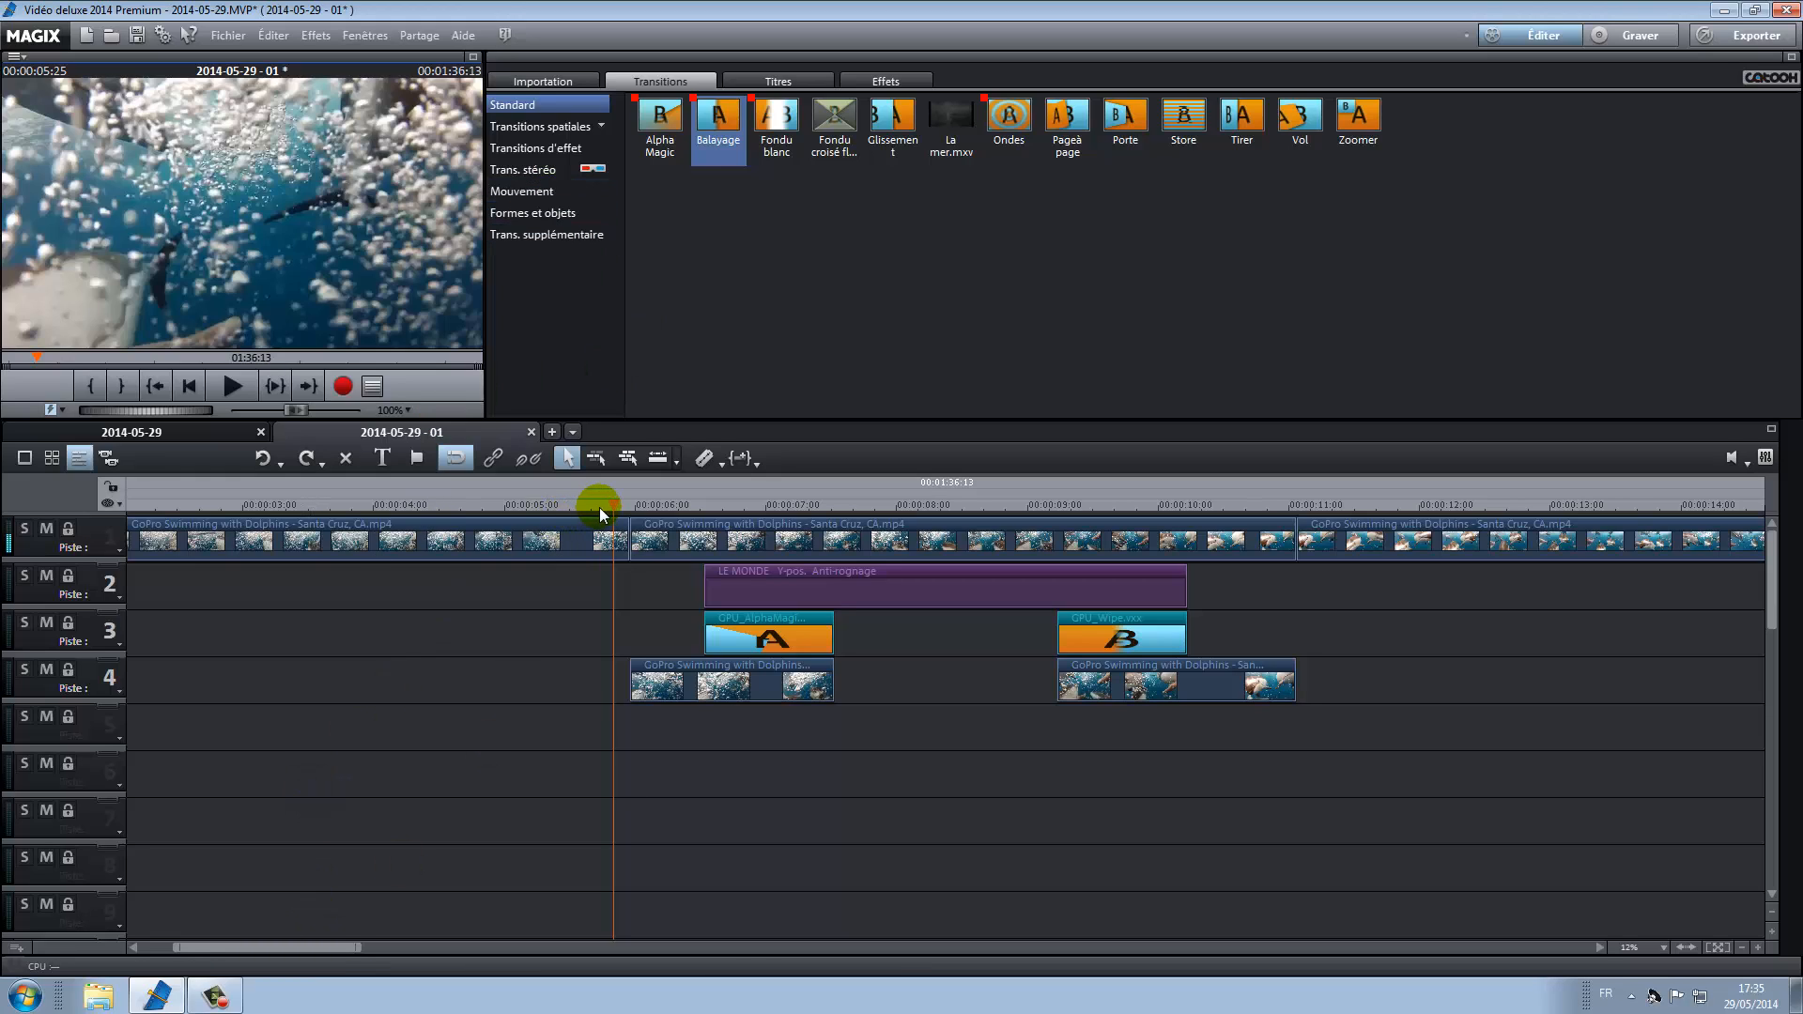
- Add the Fondu blanc transition at the cut between the second and third clips on track 1
drag(599, 508, 1297, 524)
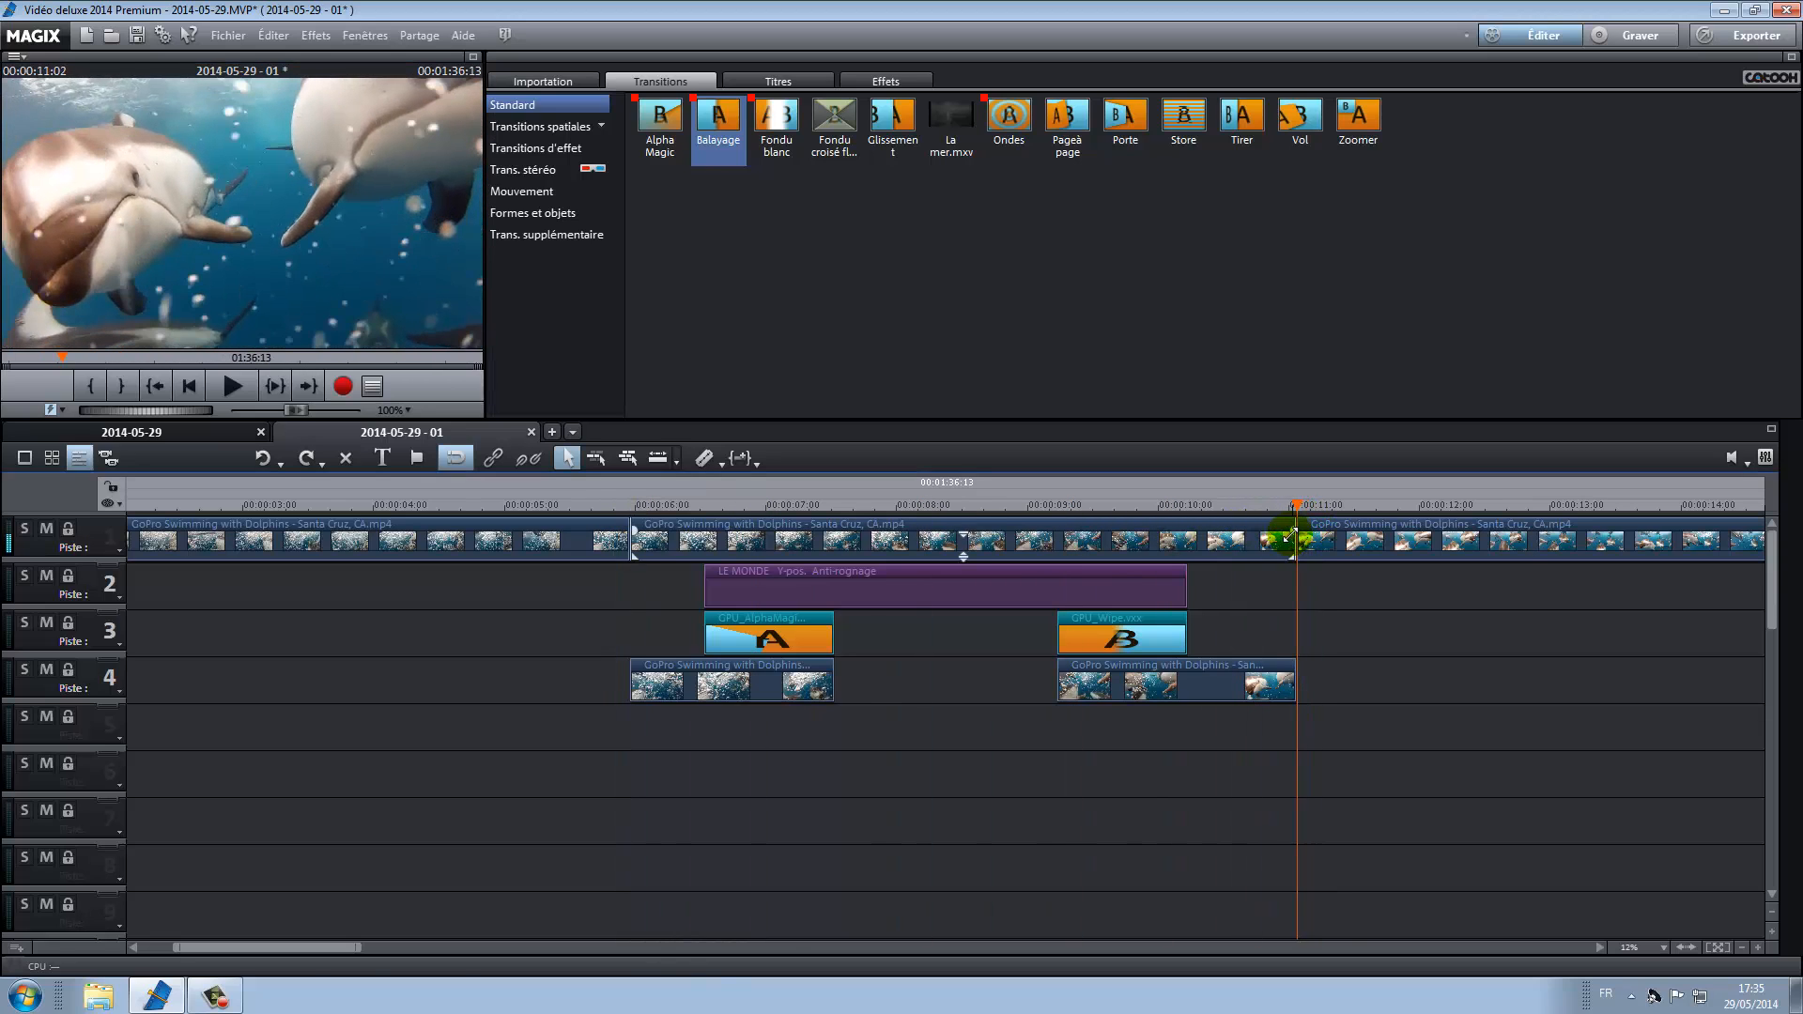
drag(777, 118, 1446, 531)
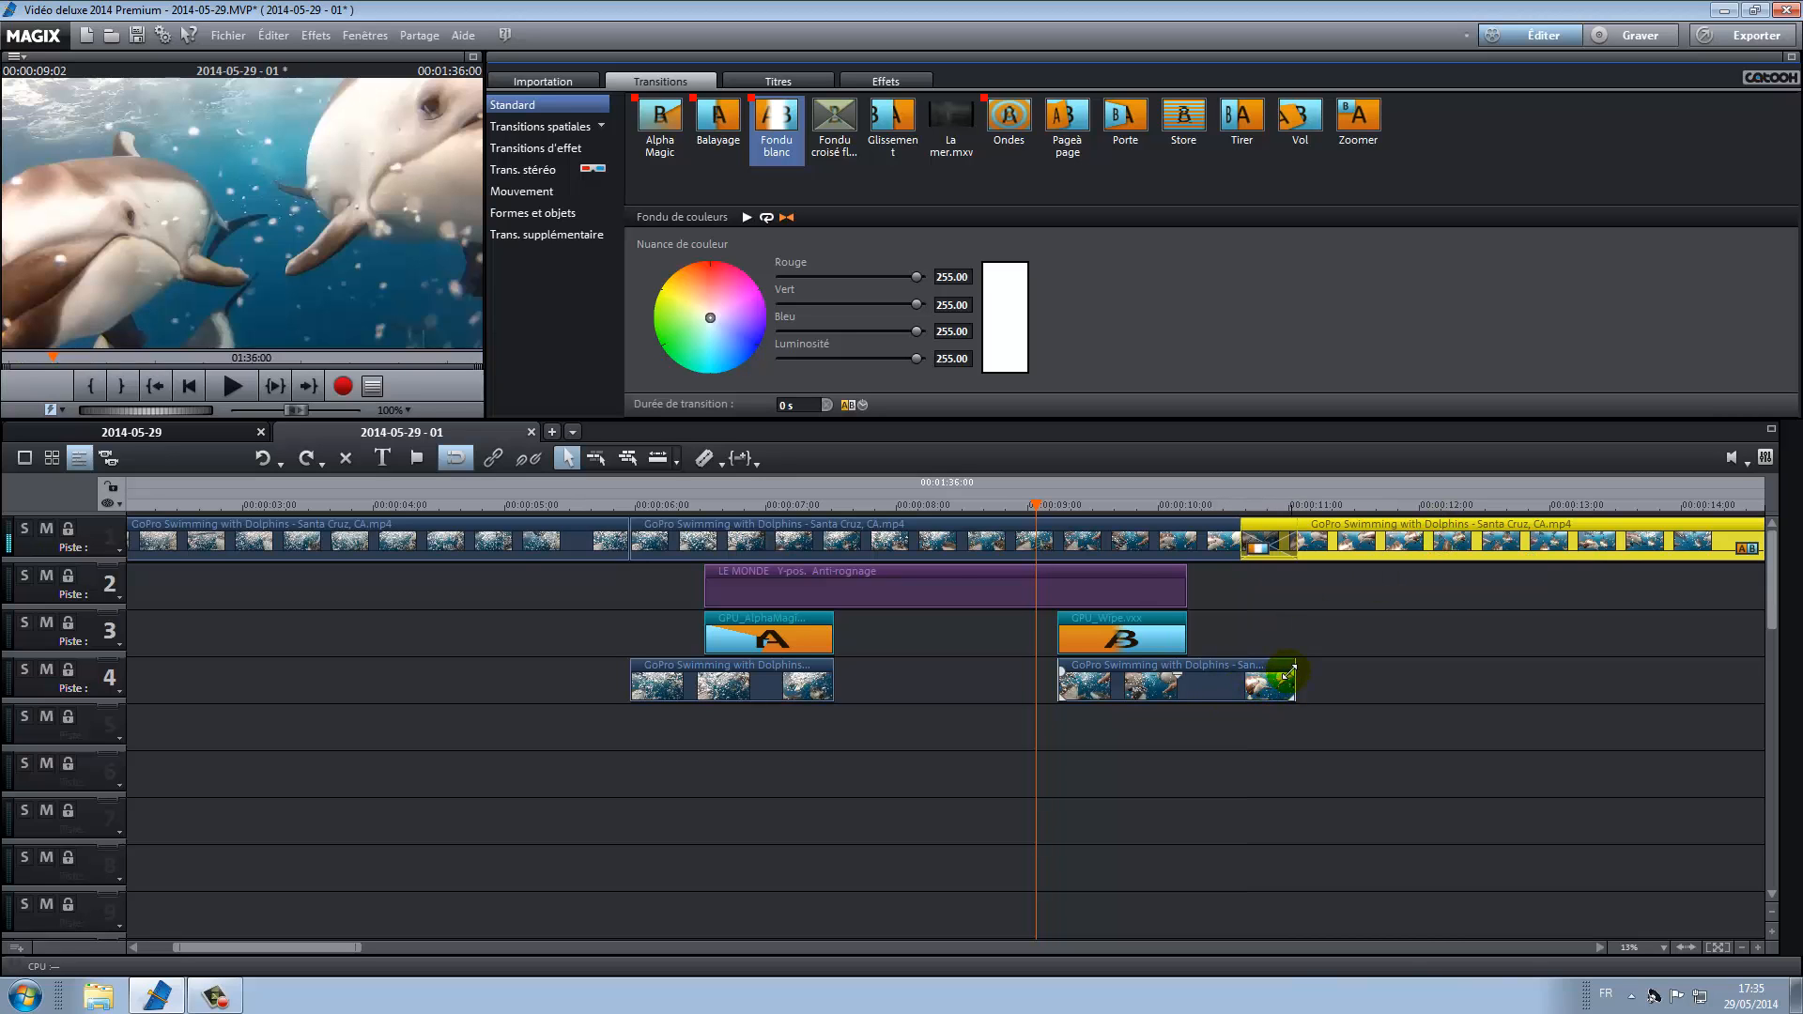
drag(1032, 508, 1238, 505)
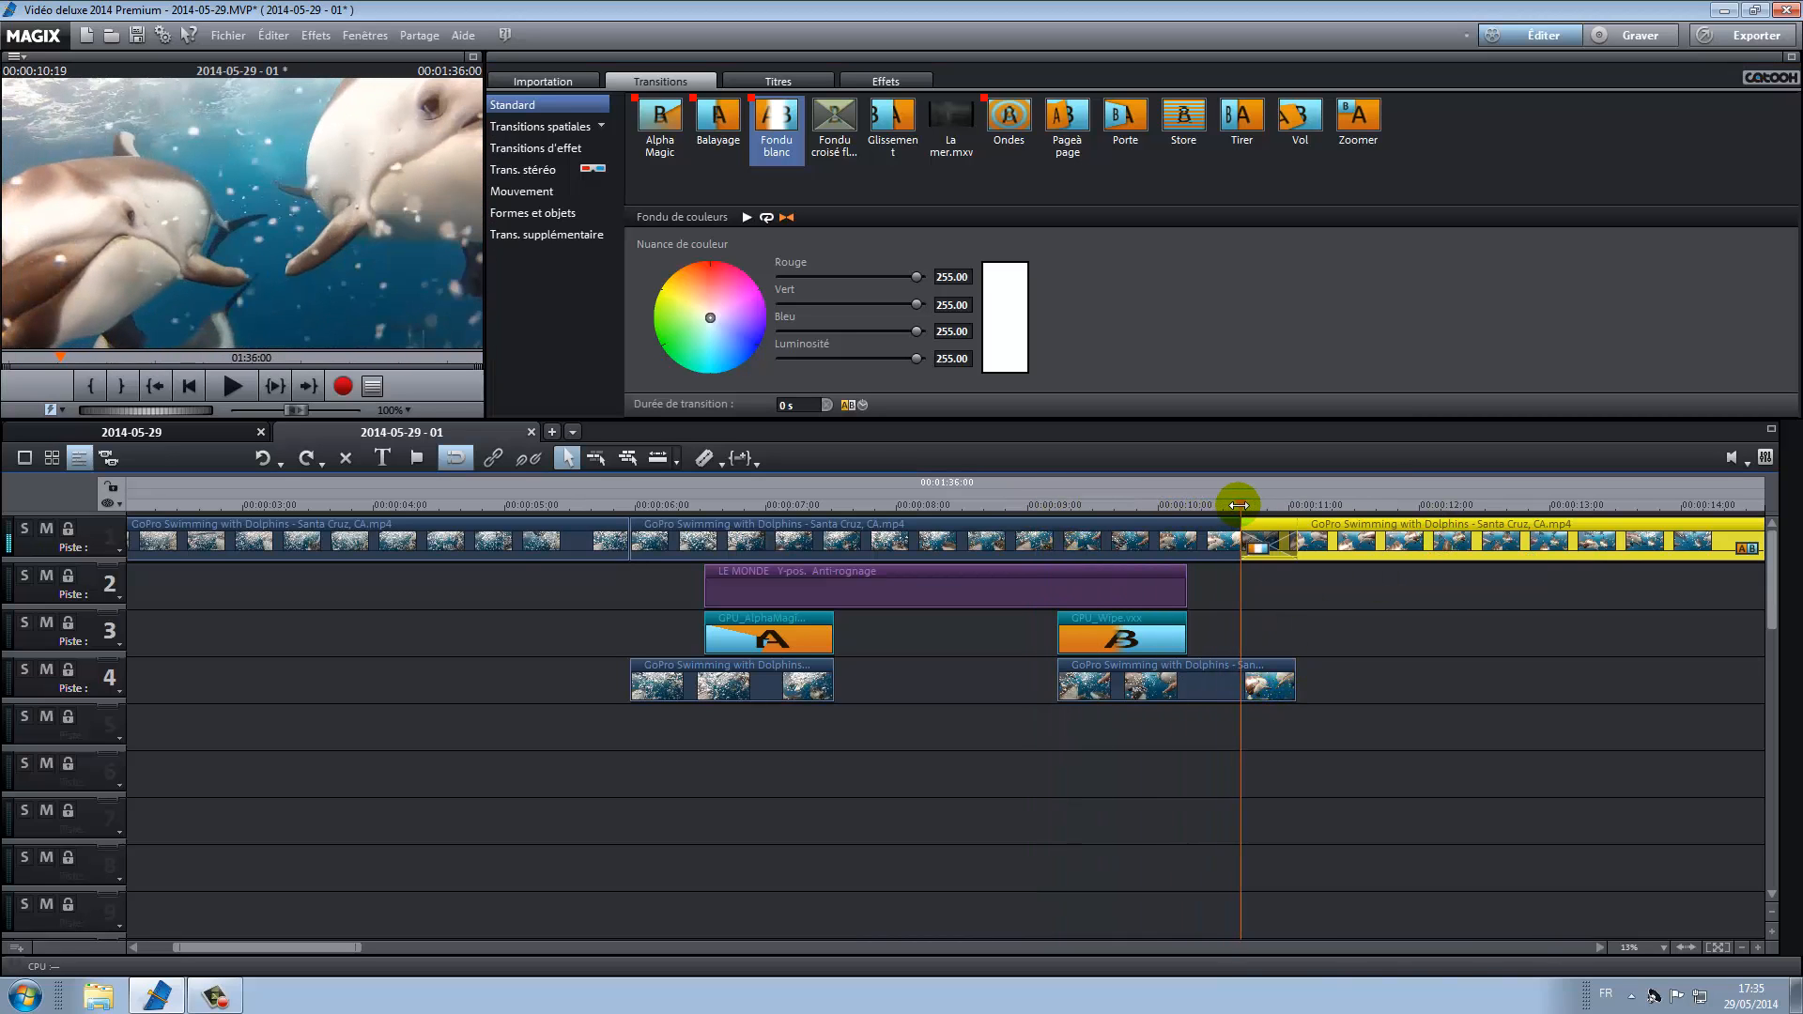
click(1287, 672)
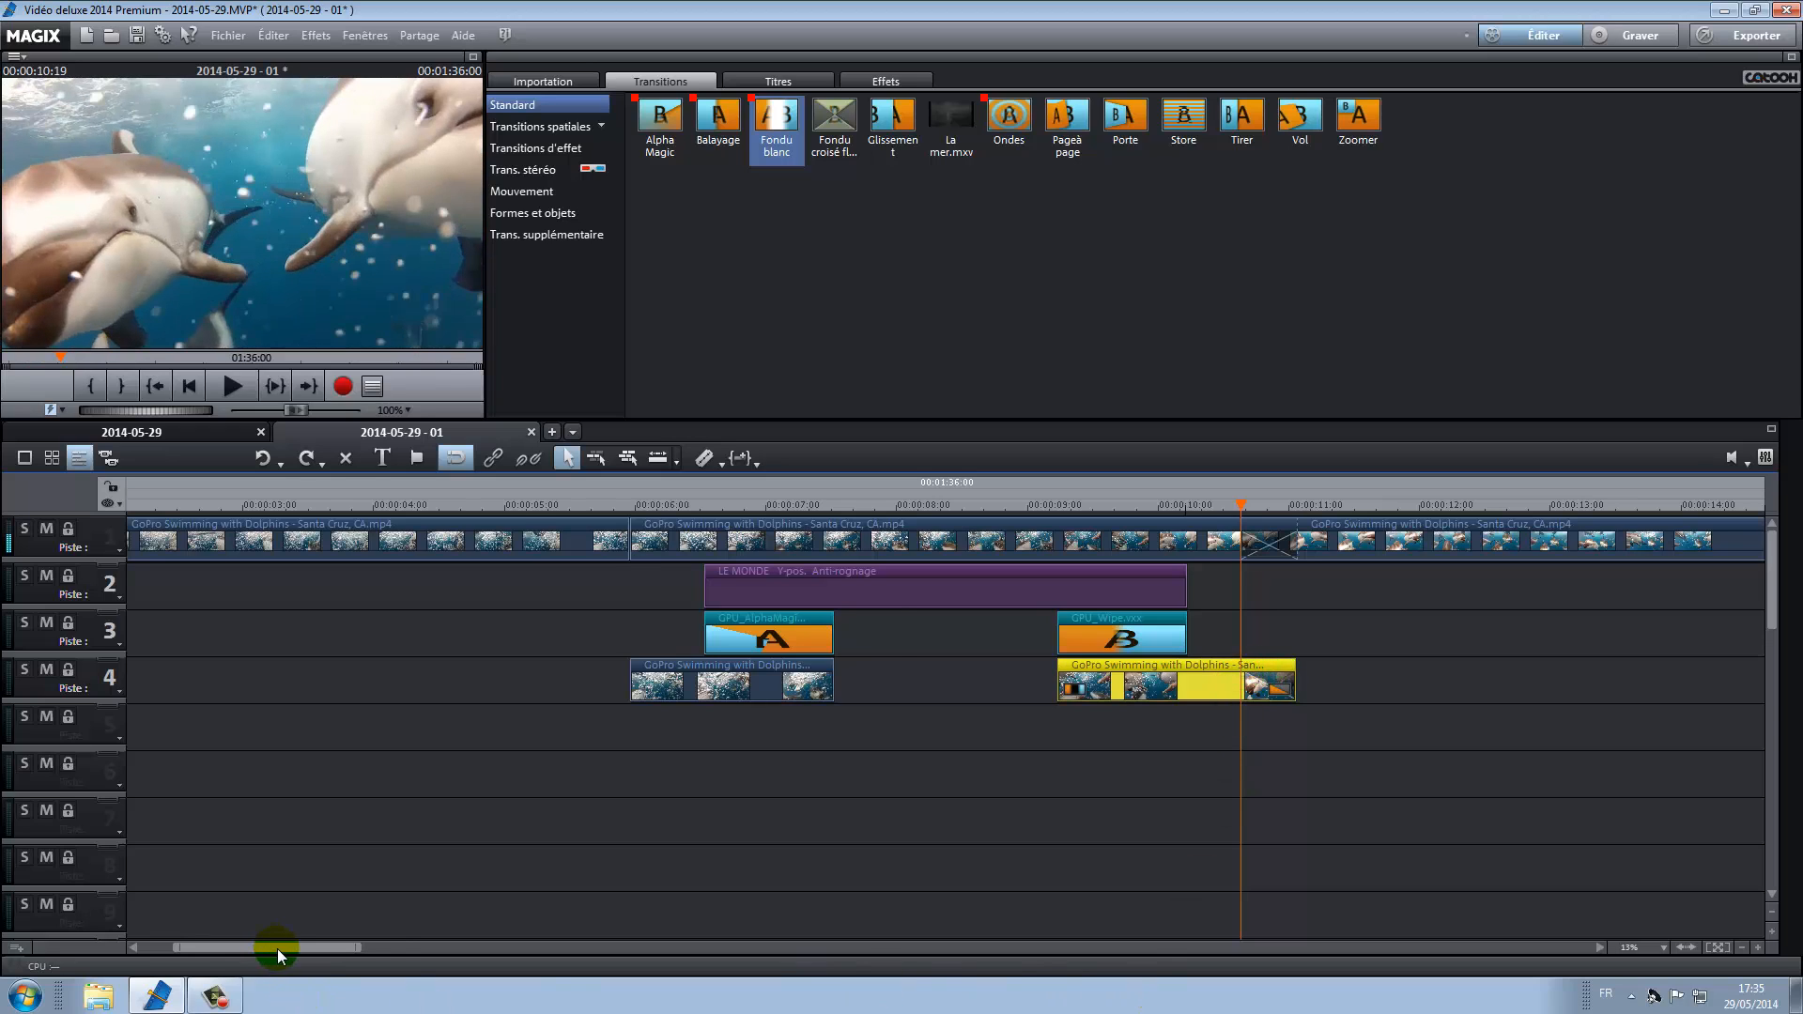
- Split the last track 1 clip at about 00:00:13:07, after the Fondu blanc transition
drag(278, 949, 328, 949)
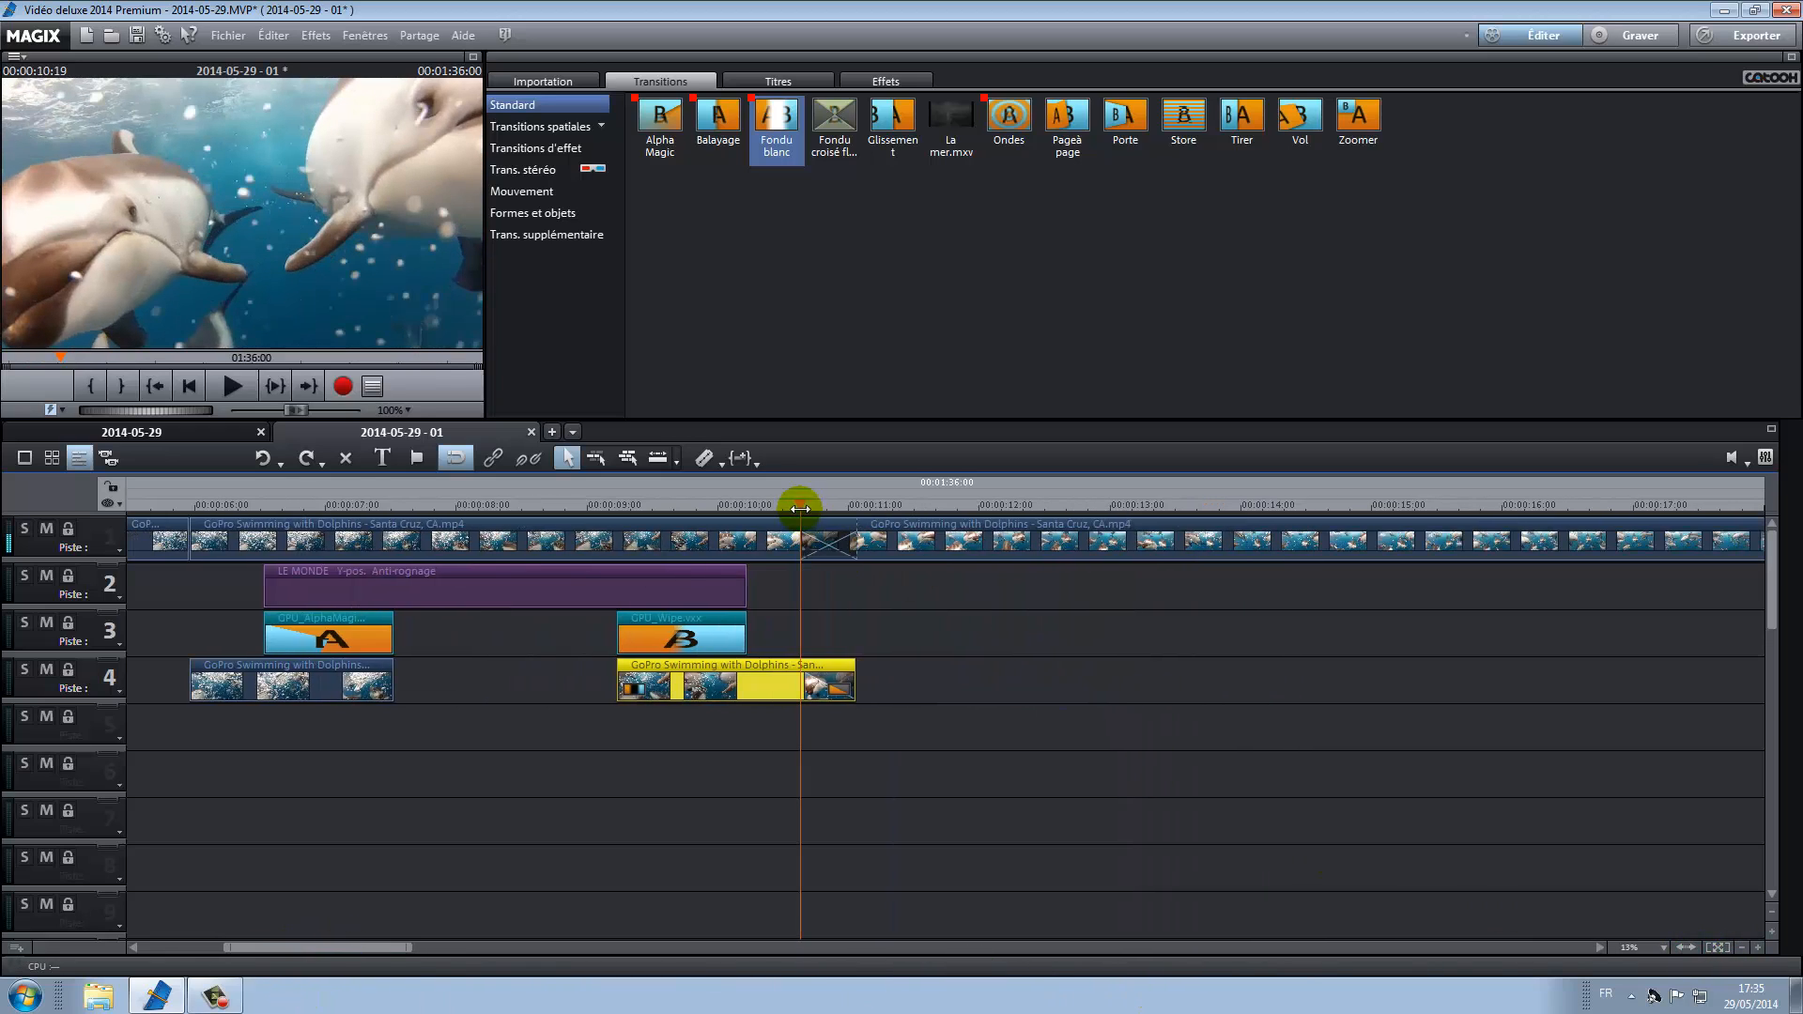
drag(801, 499, 1138, 533)
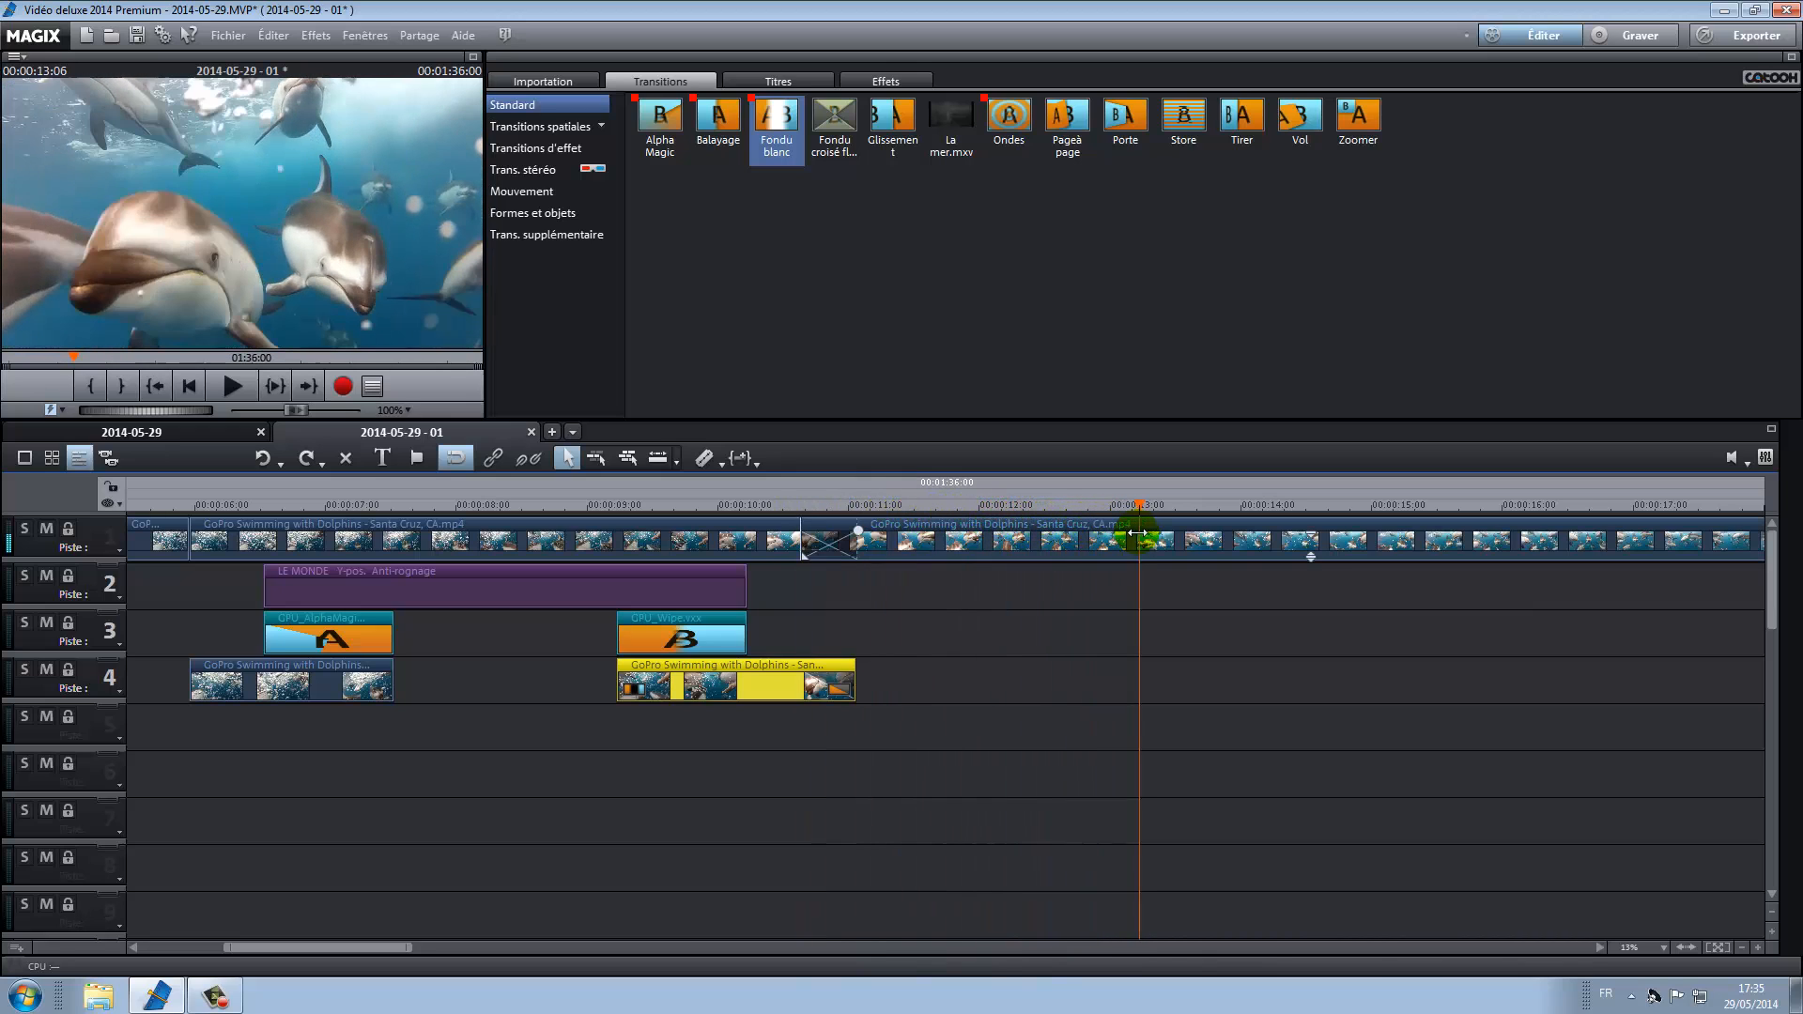
click(704, 459)
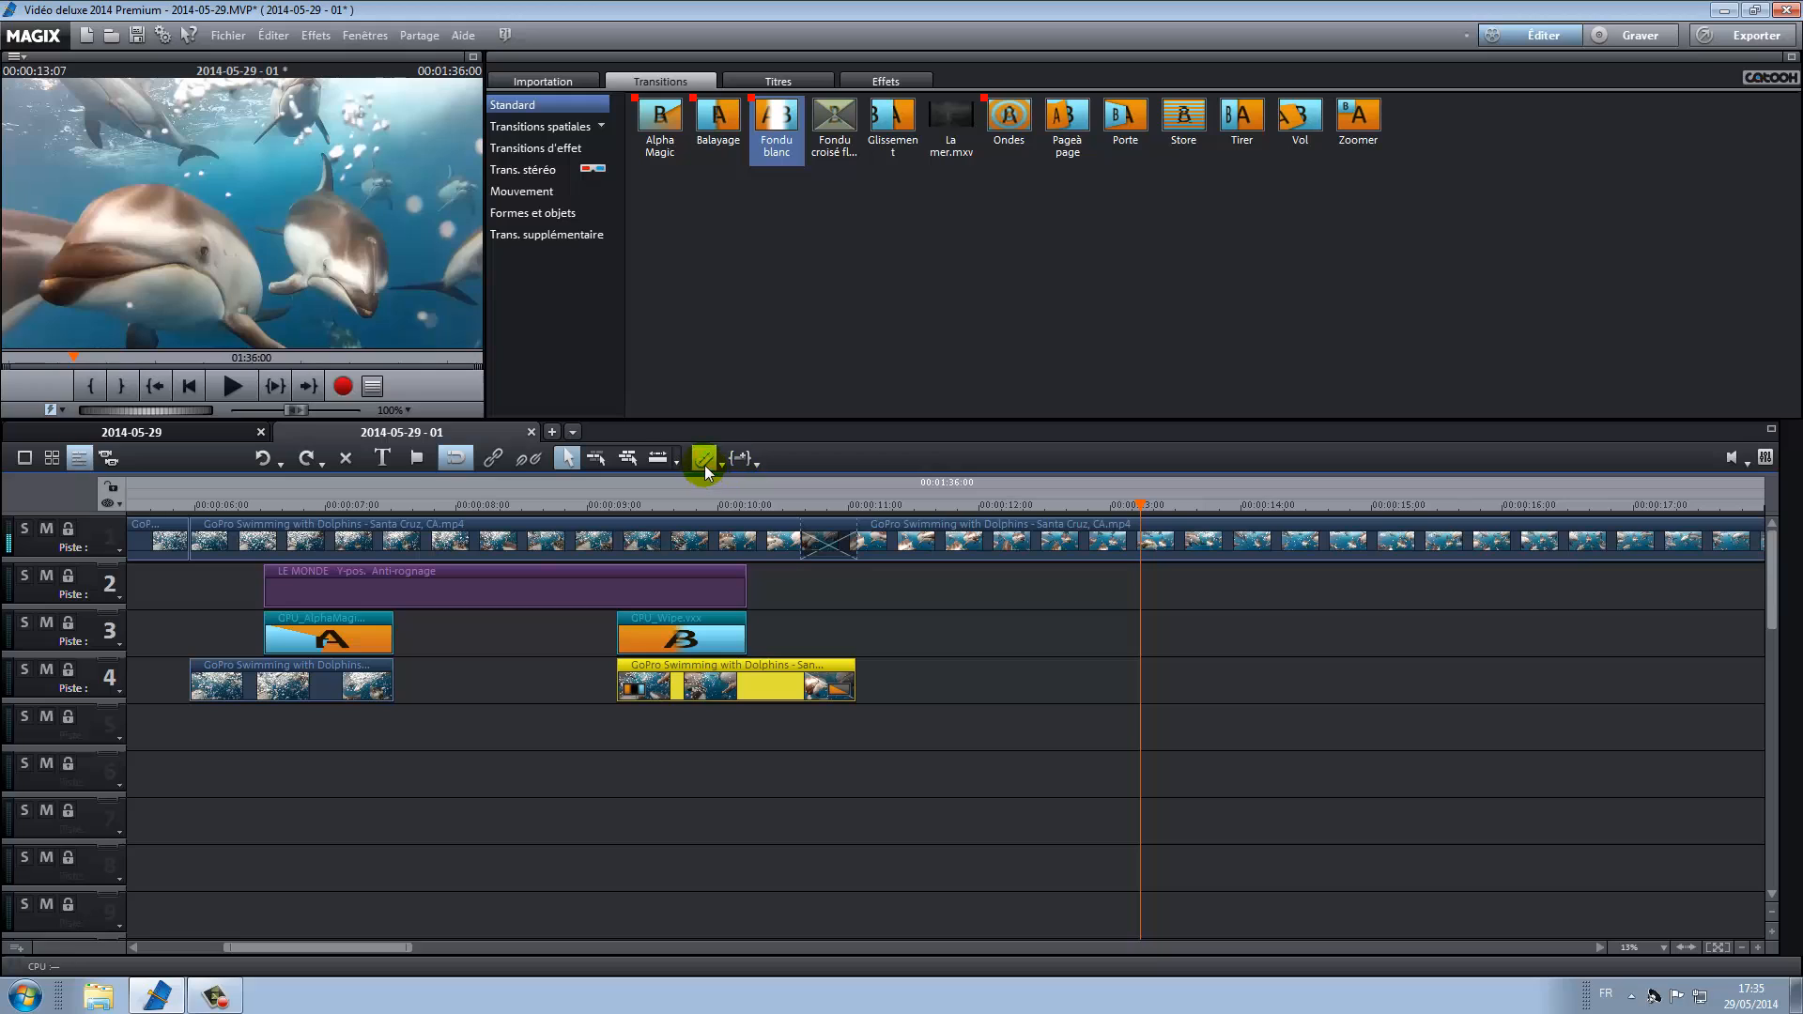
click(1348, 543)
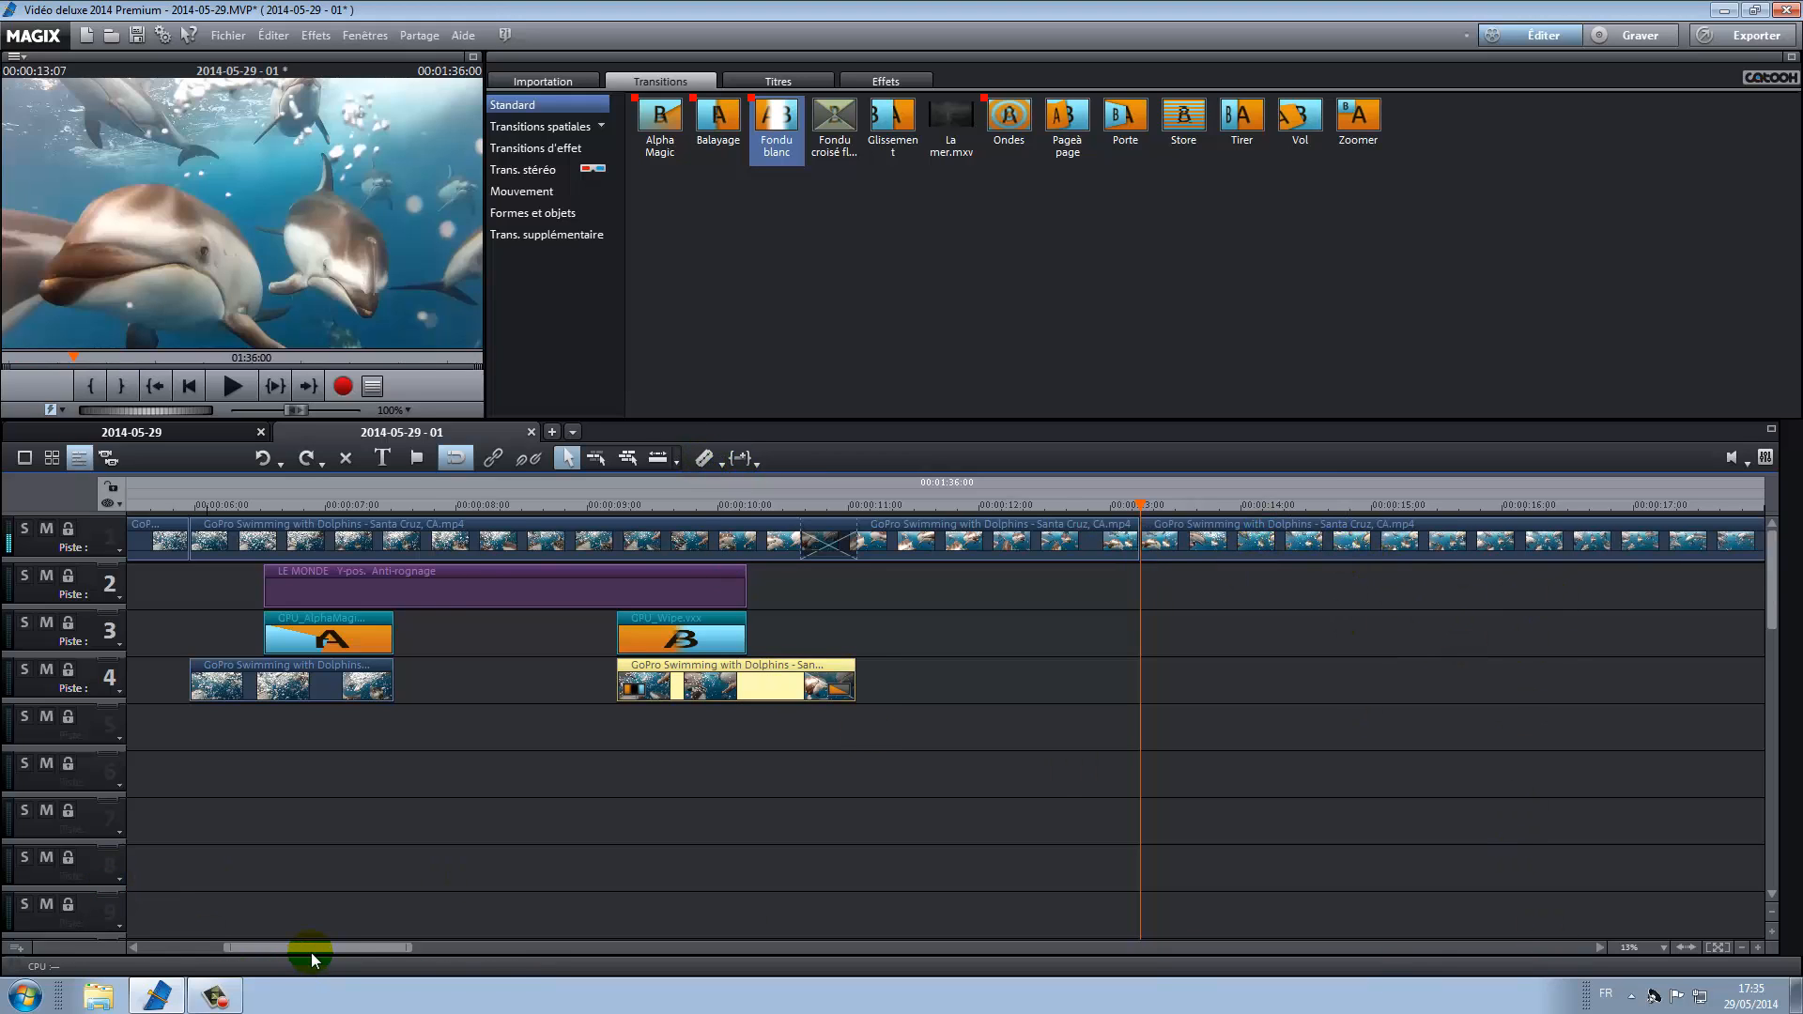
- Create a second title with the text "DES DAUPHINS"
drag(312, 951, 352, 944)
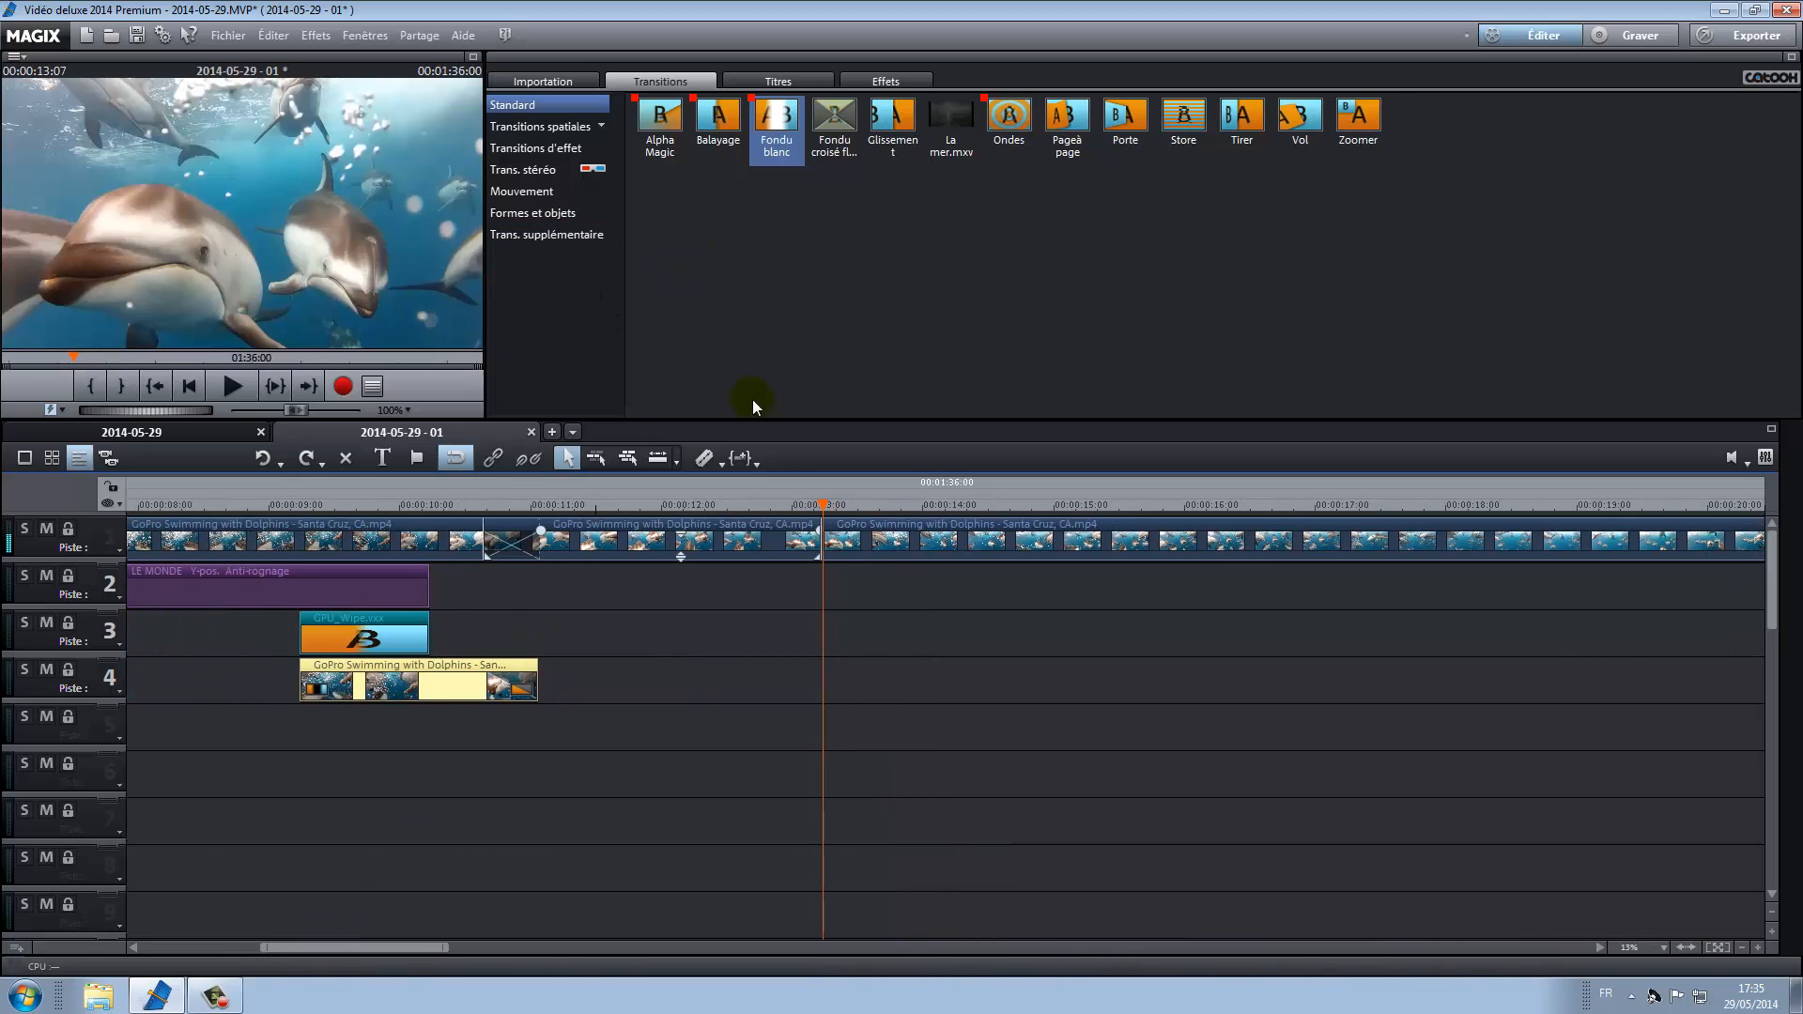
click(806, 82)
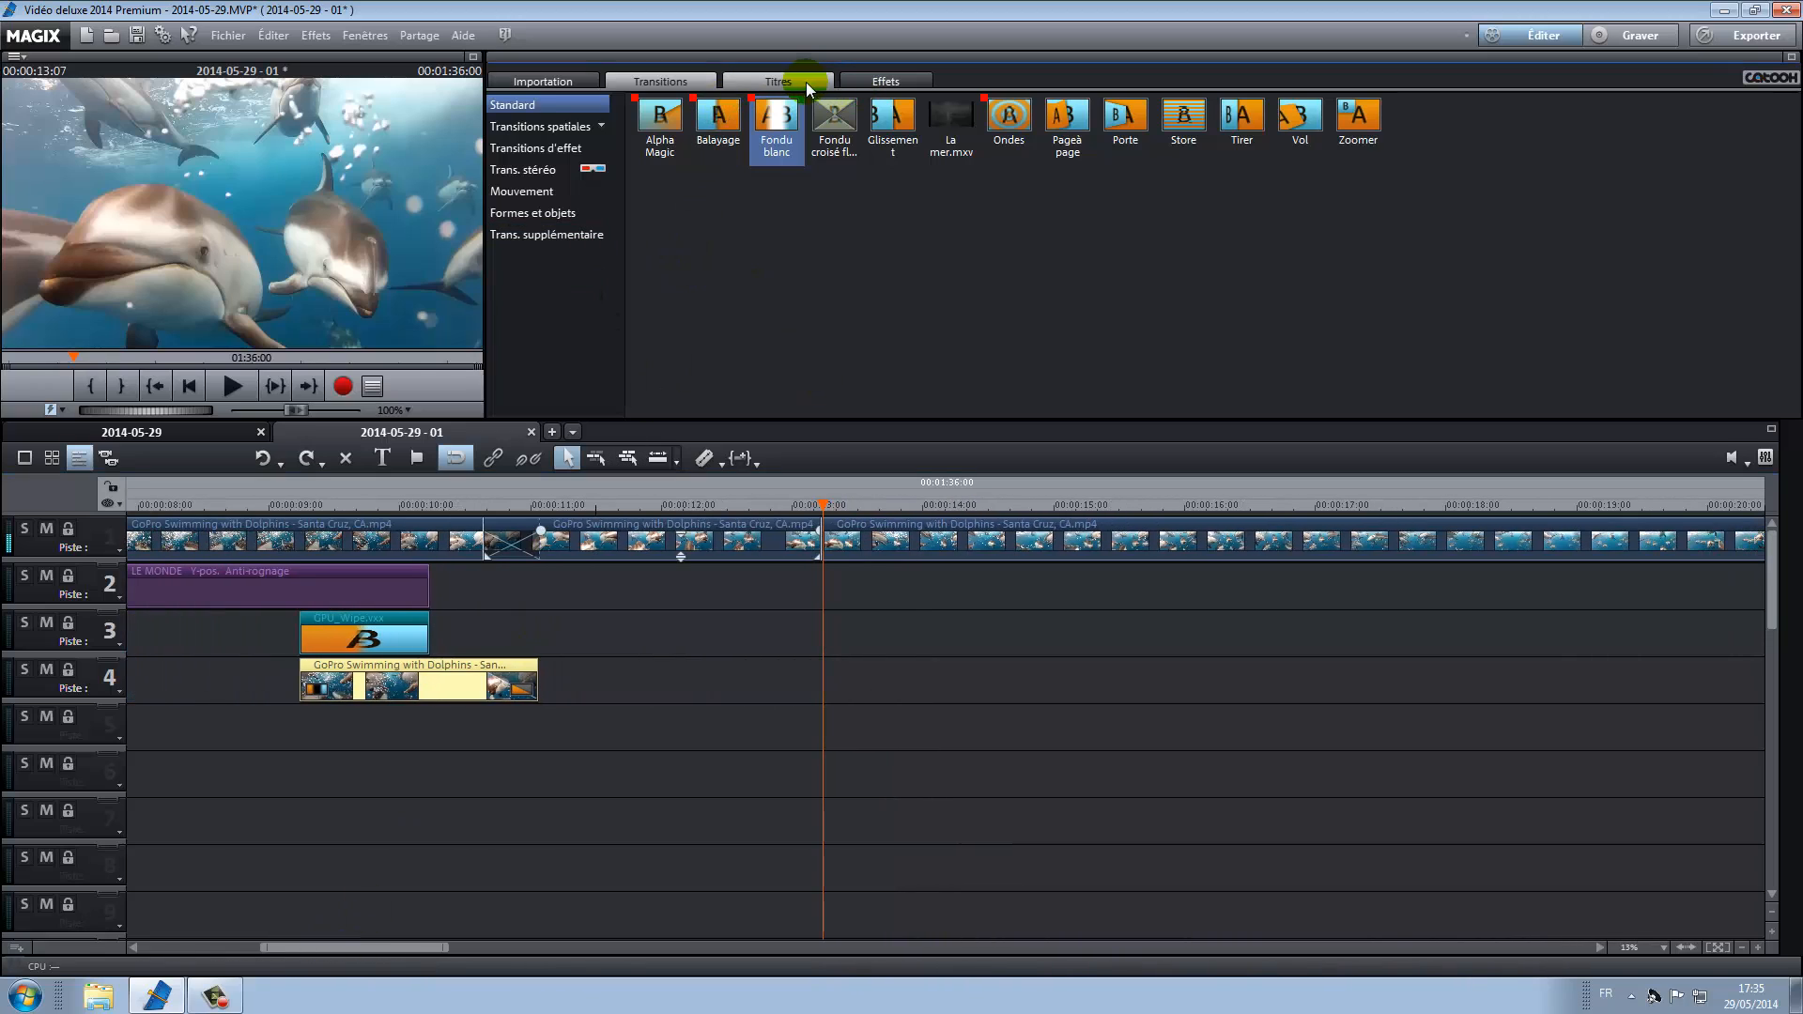
double_click(246, 234)
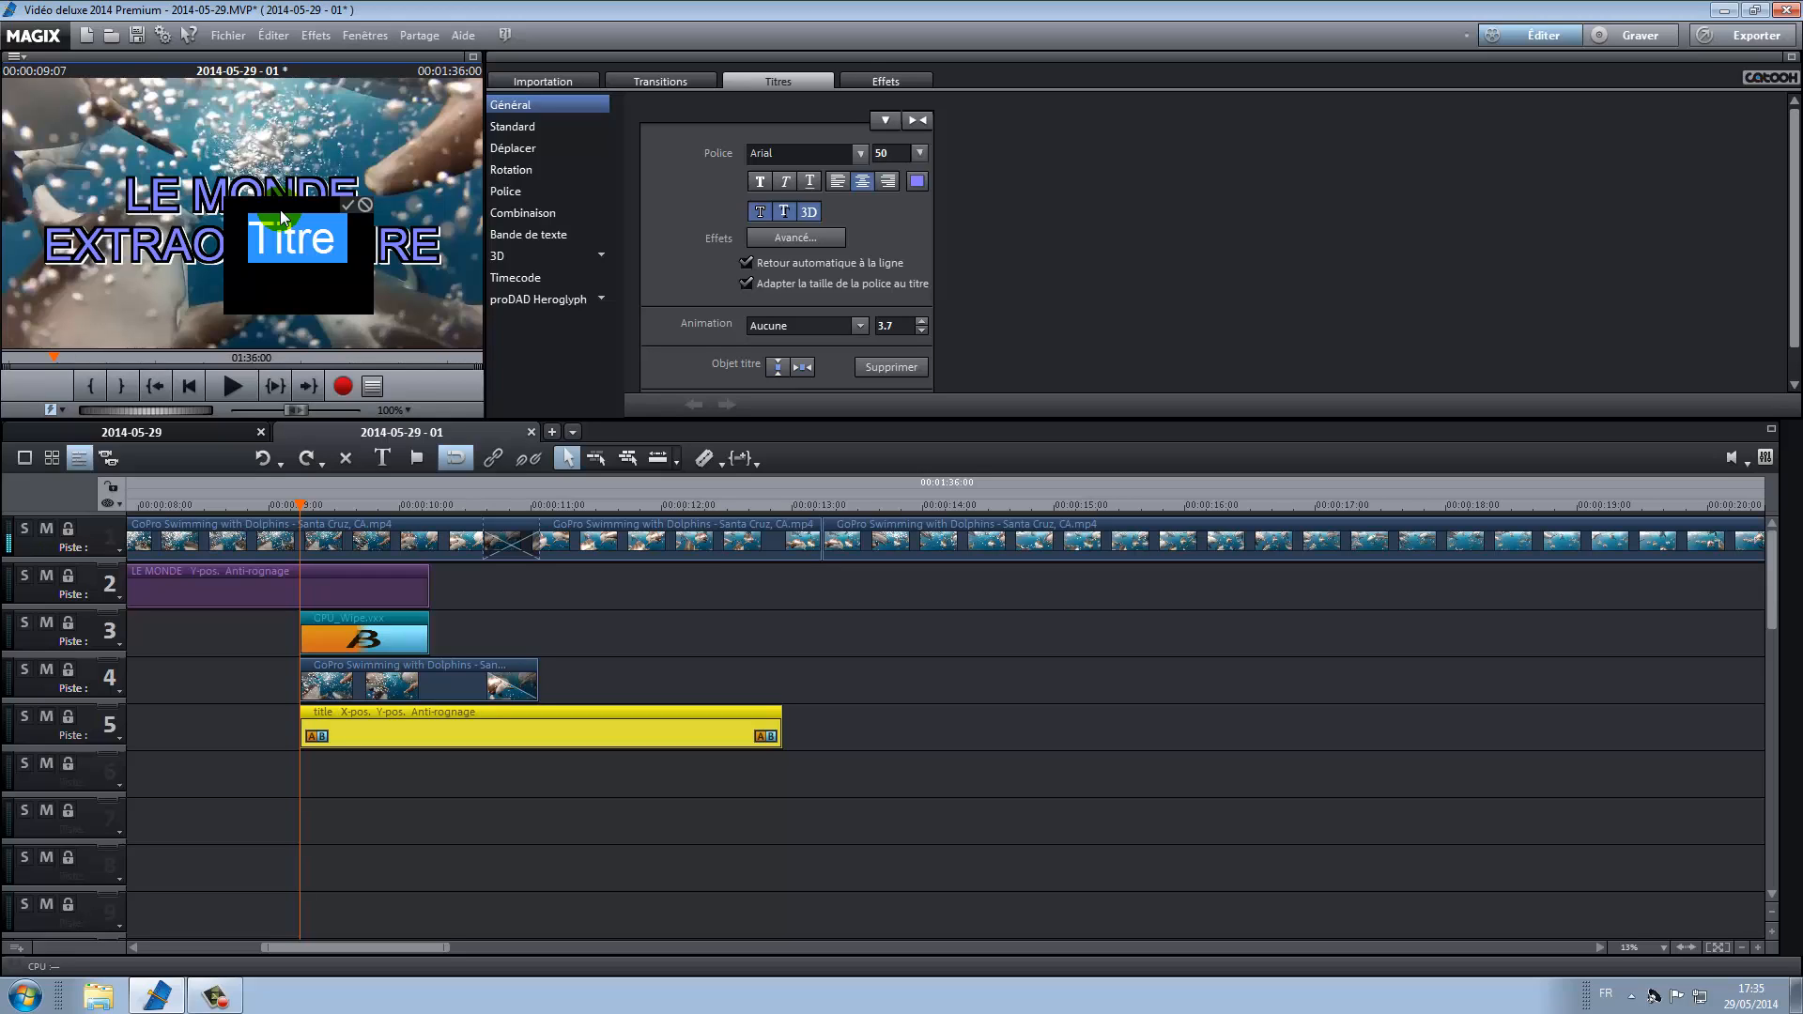
text(DES )
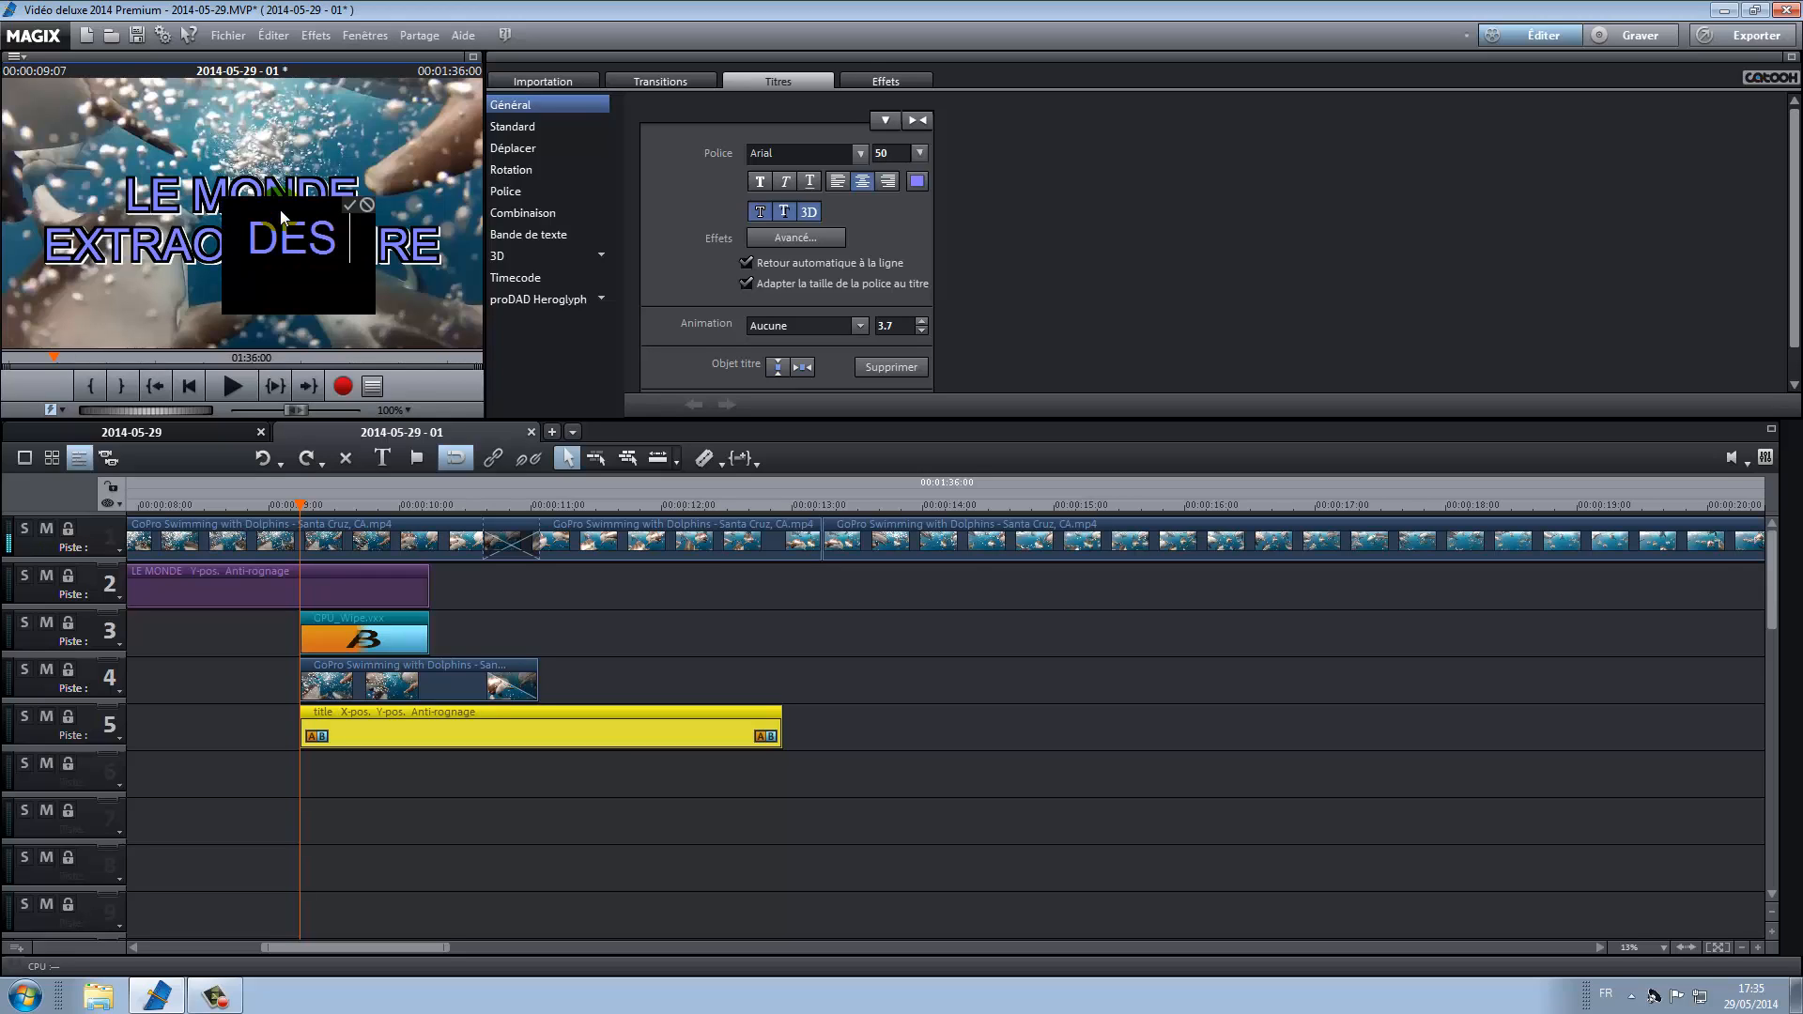
text(DAUPHINS)
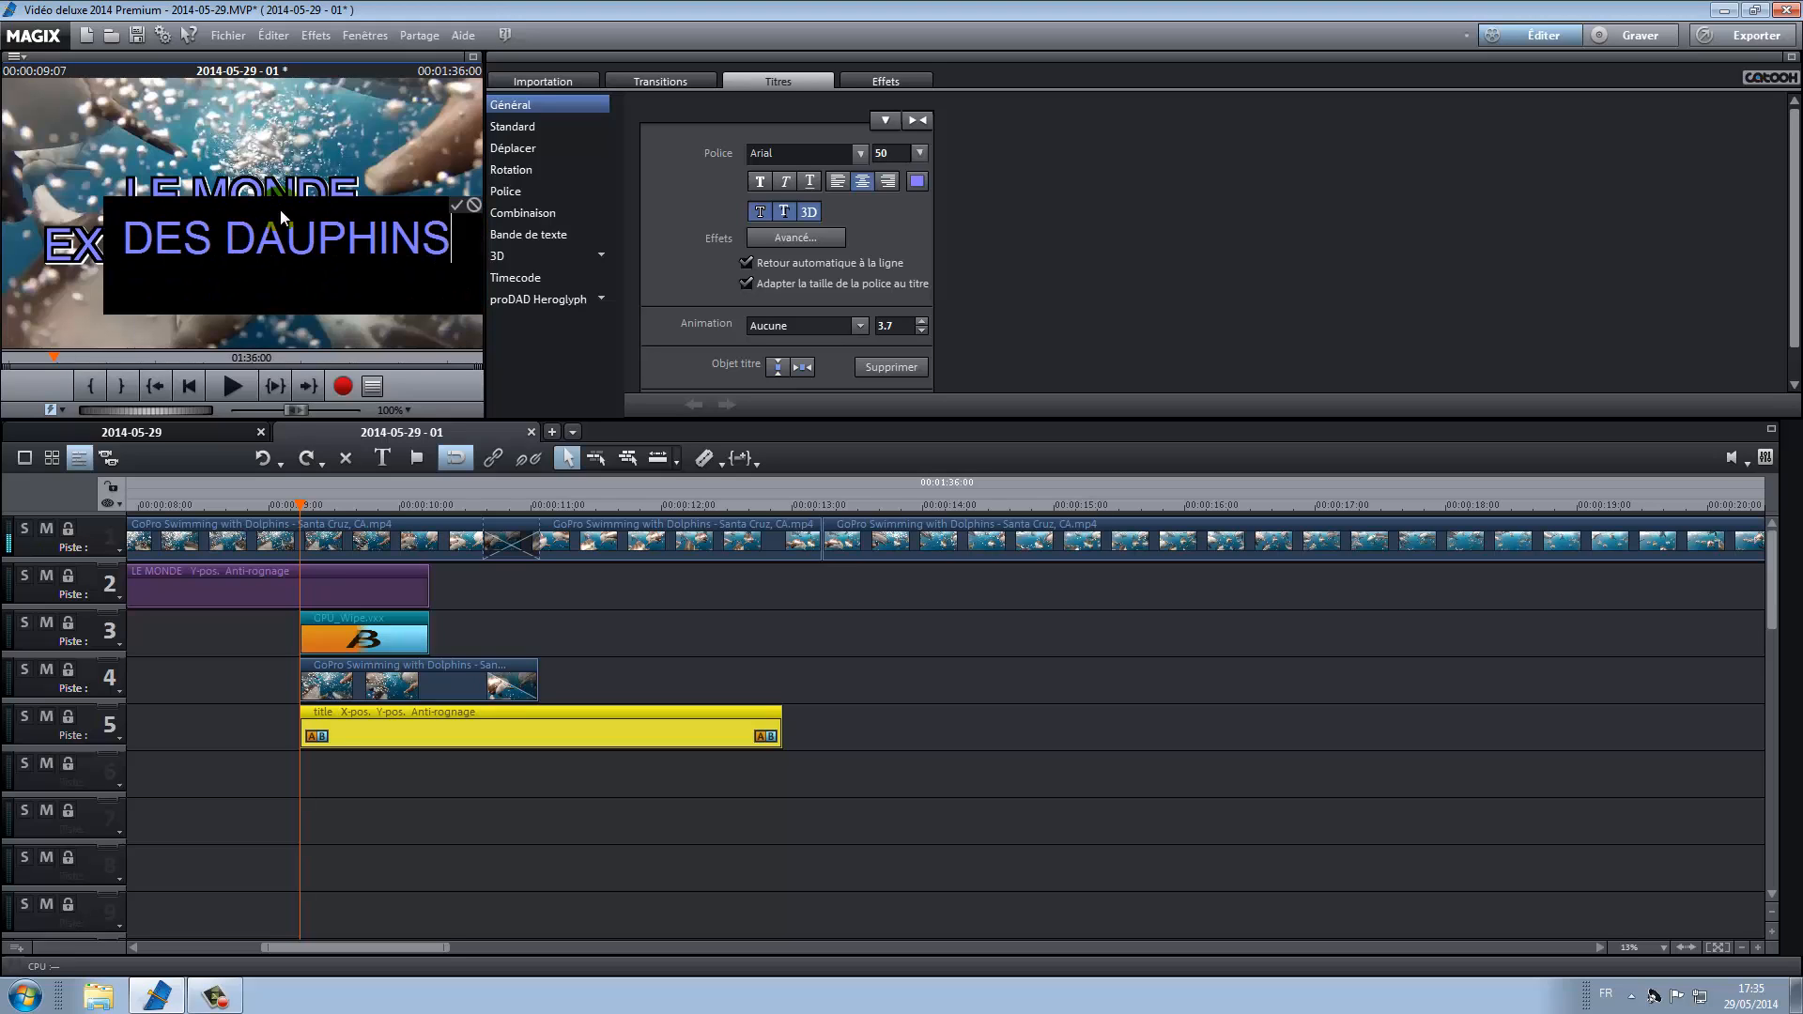
click(233, 368)
click(373, 240)
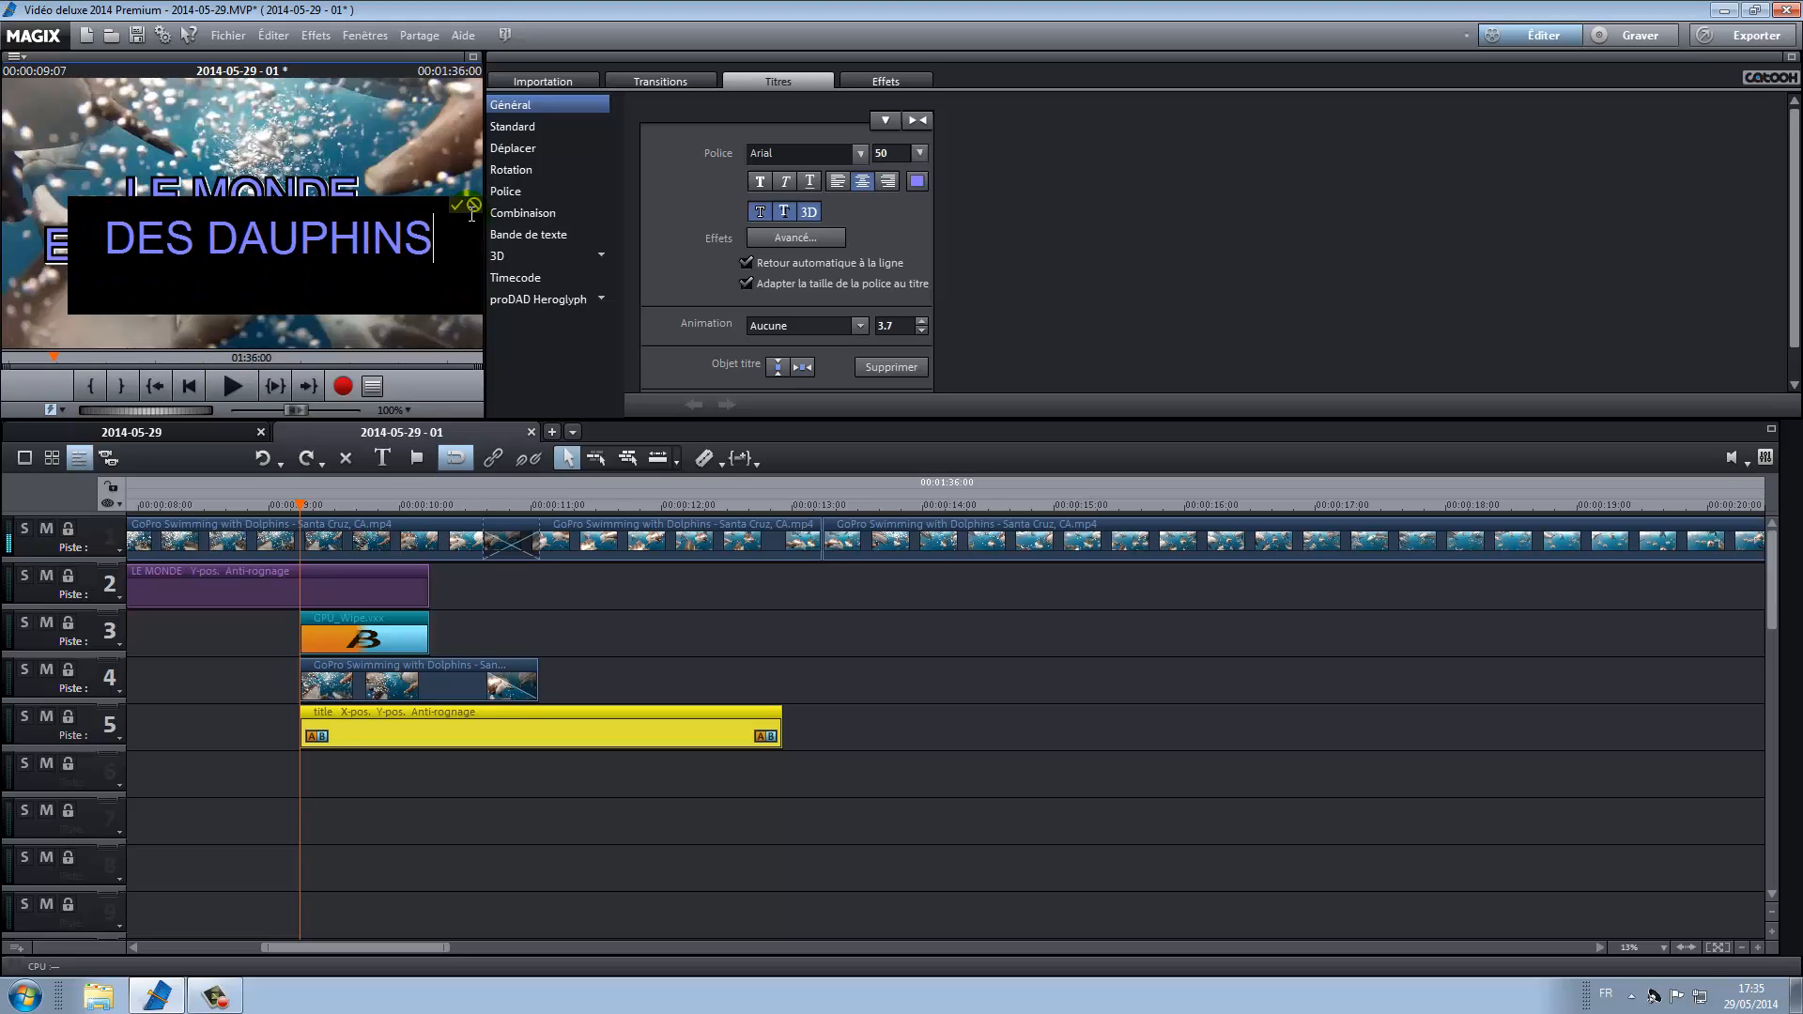
click(576, 736)
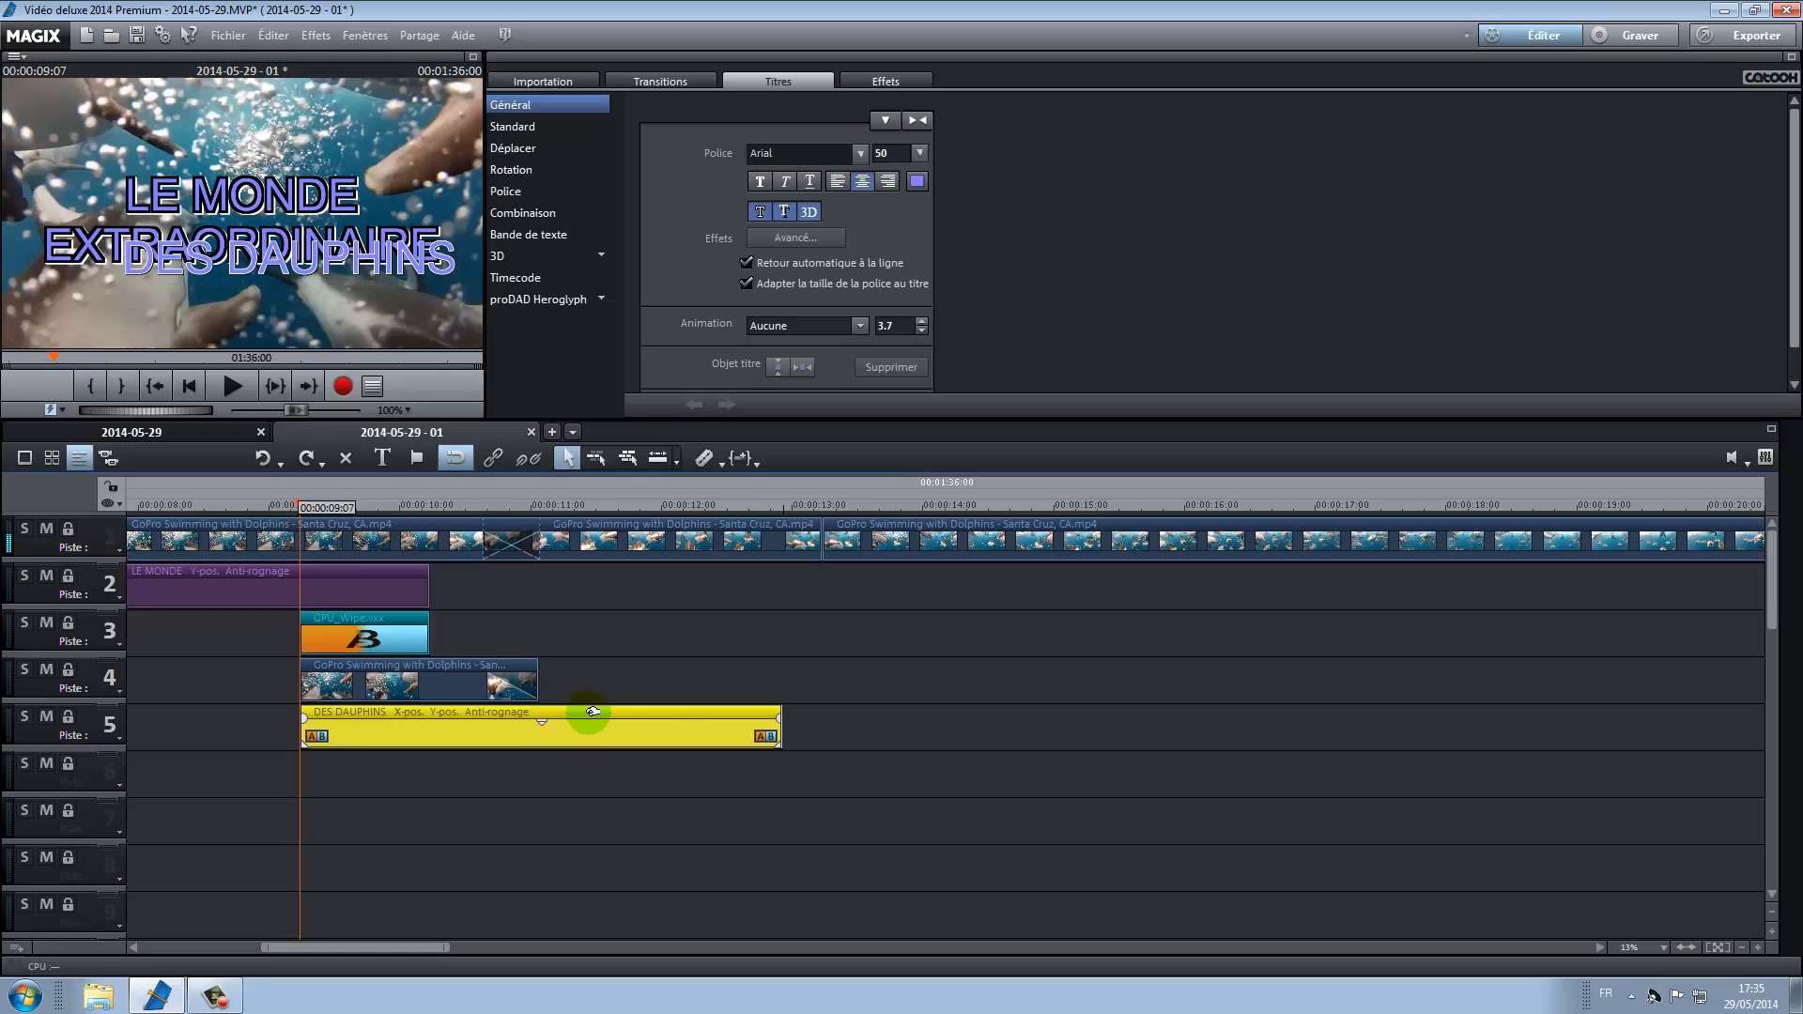
- Move the DES DAUPHINS title along track 5 so it starts at about 00:00:14:08
drag(592, 720, 1249, 710)
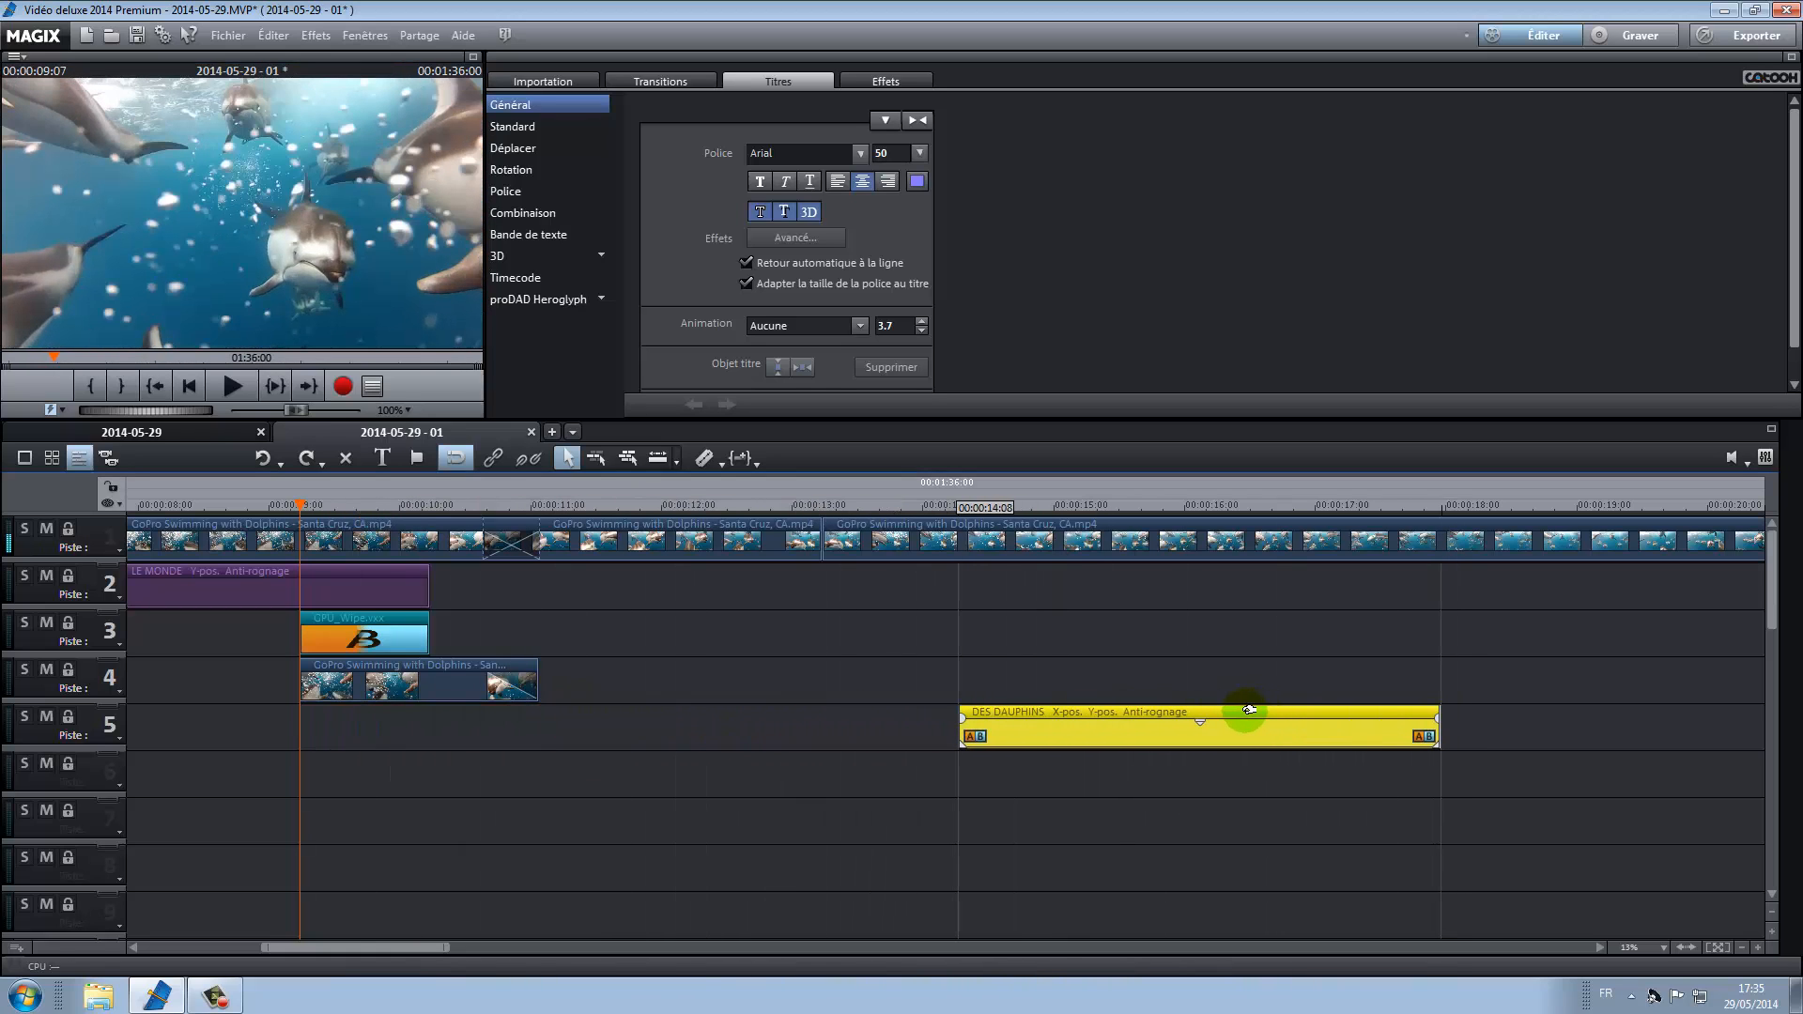
drag(1249, 711, 1249, 711)
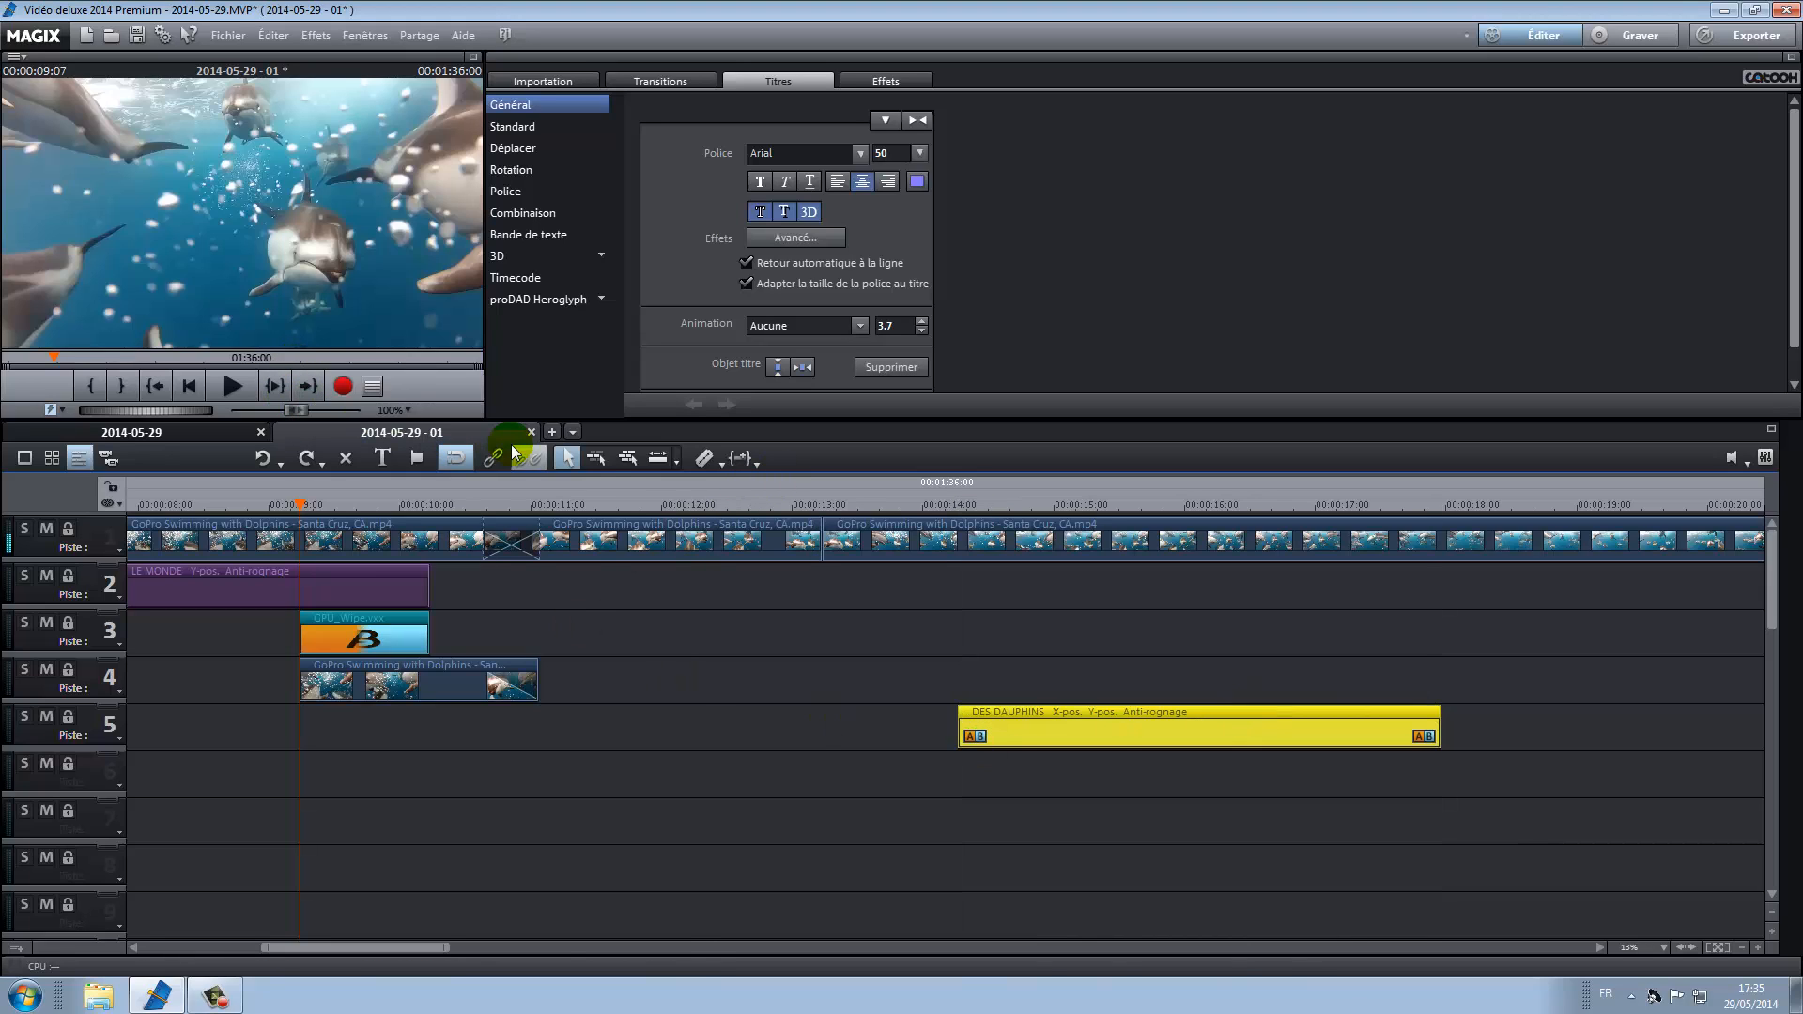
click(611, 529)
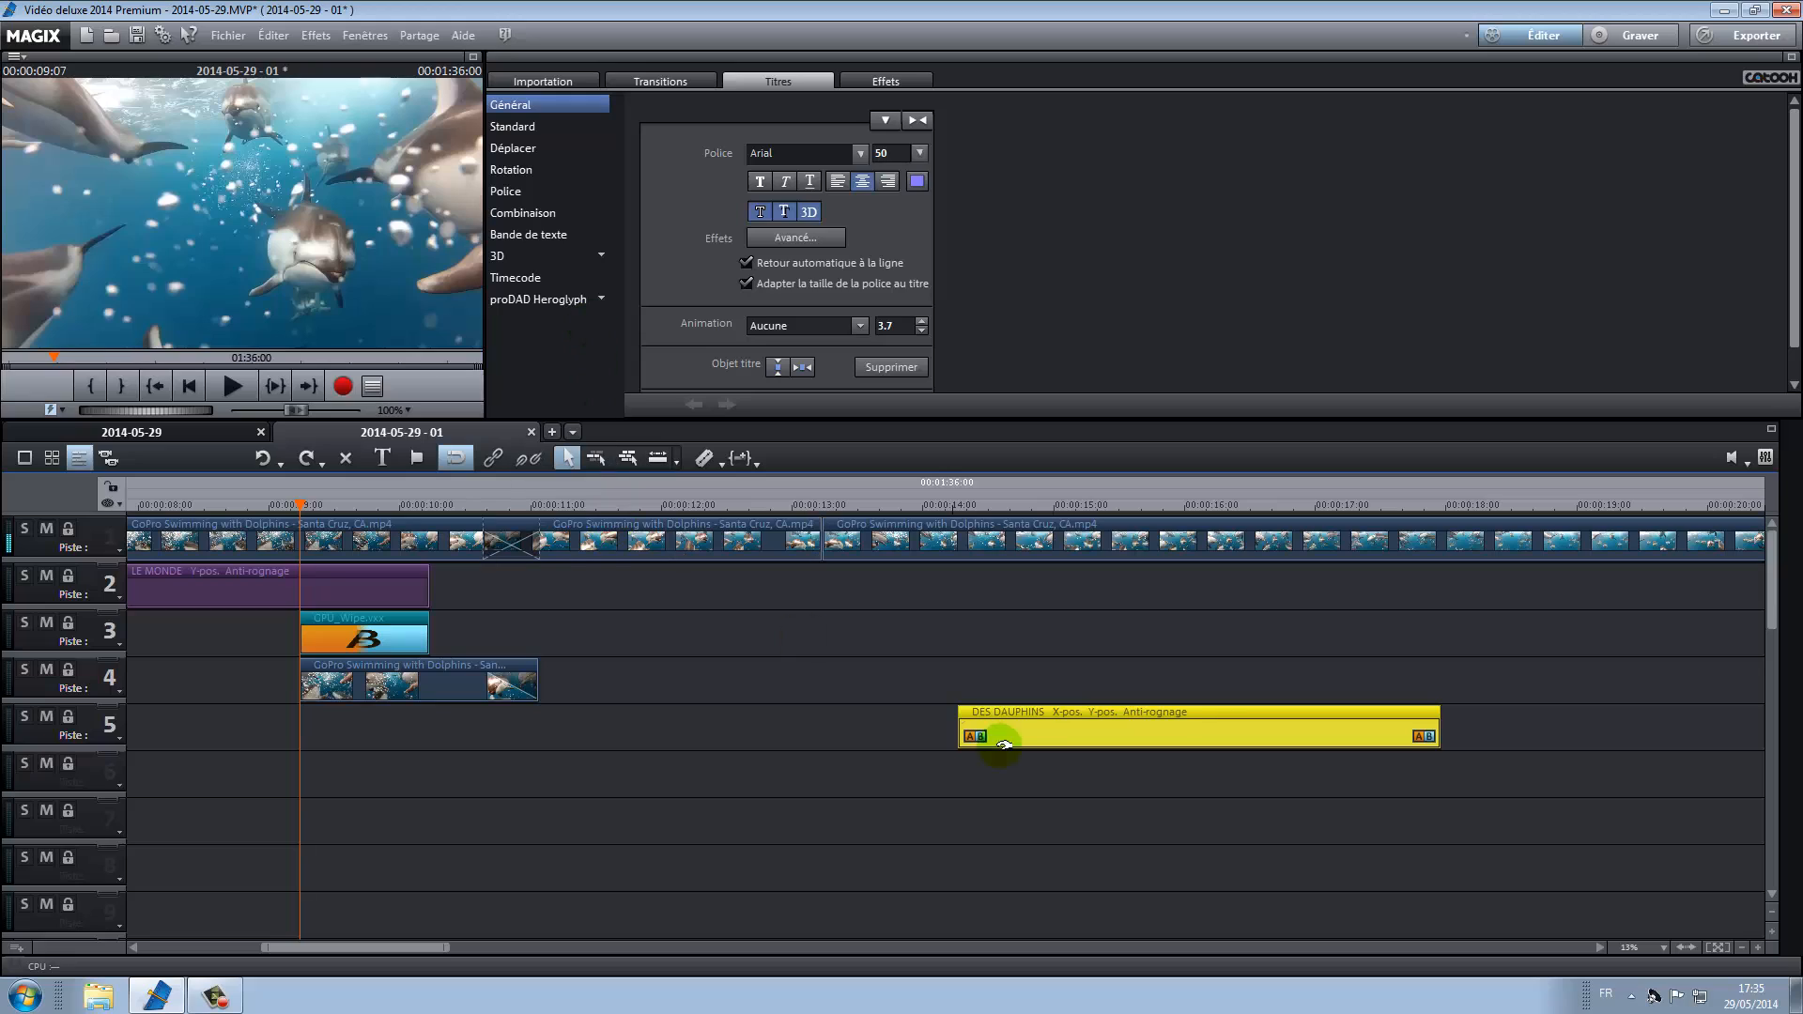
click(1061, 714)
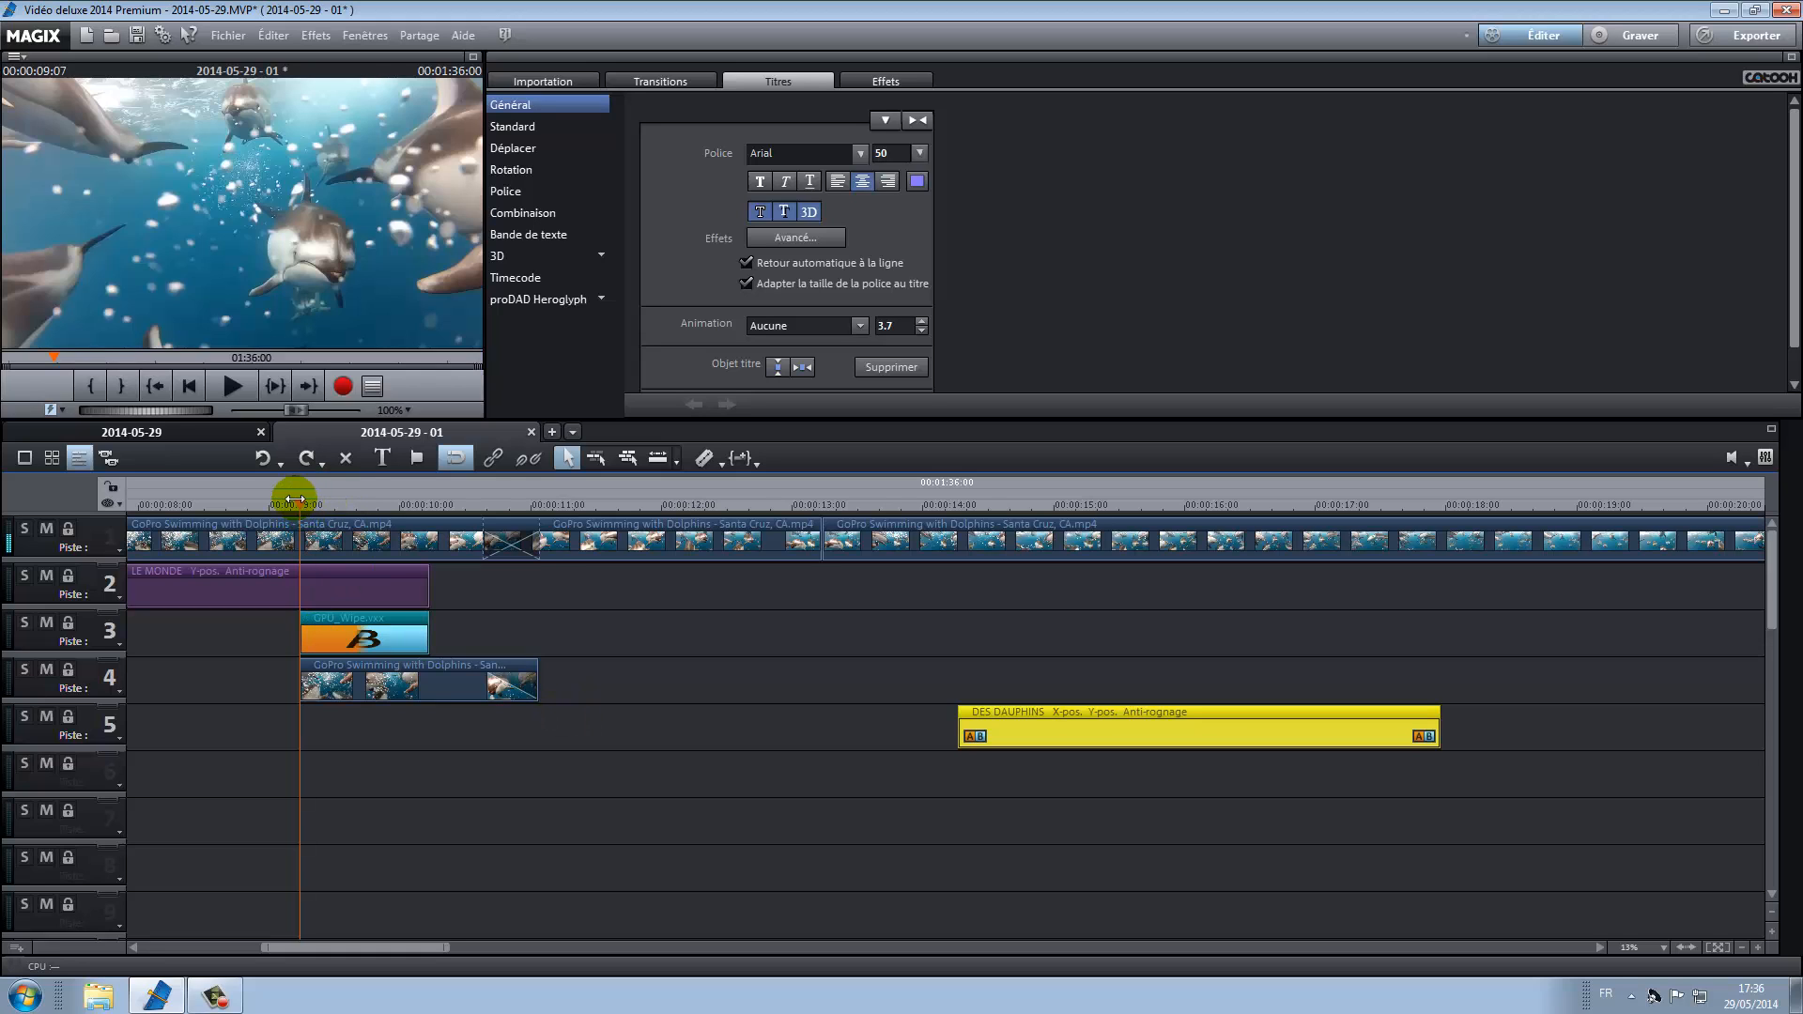
- Show the frame where the DES DAUPHINS title starts and move its text near the centre of the picture
drag(294, 499, 956, 552)
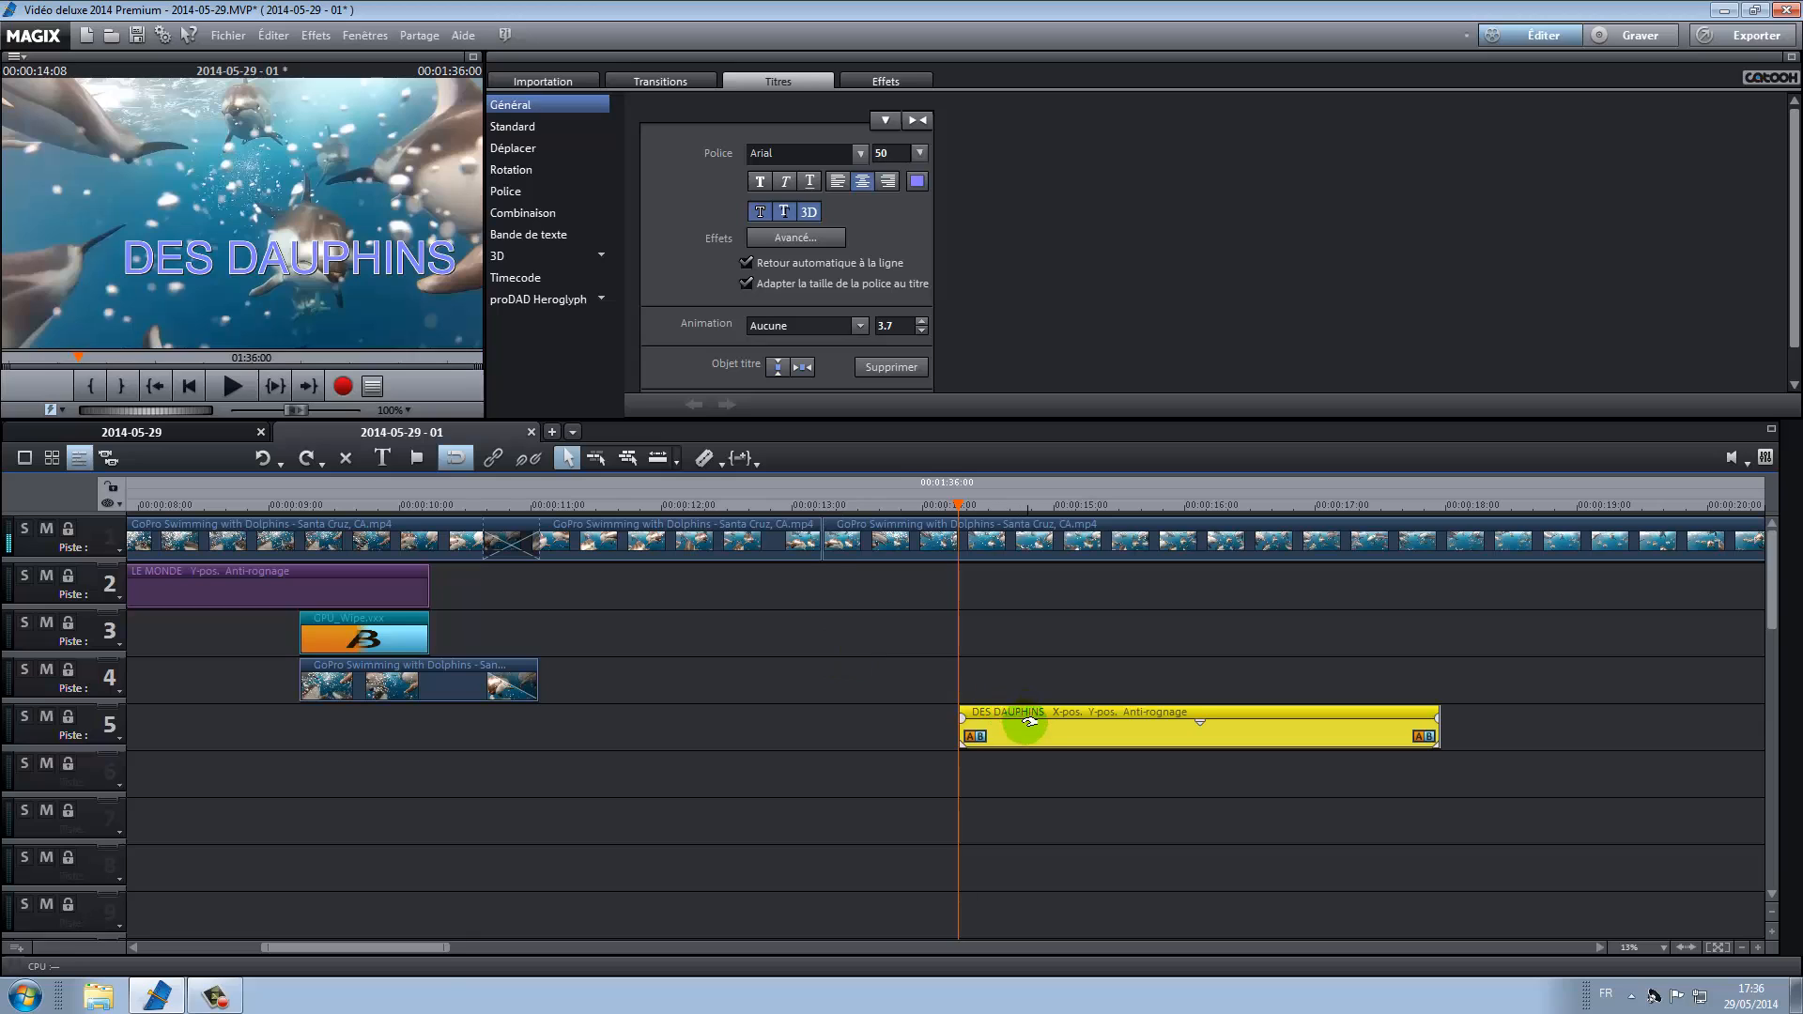
click(273, 261)
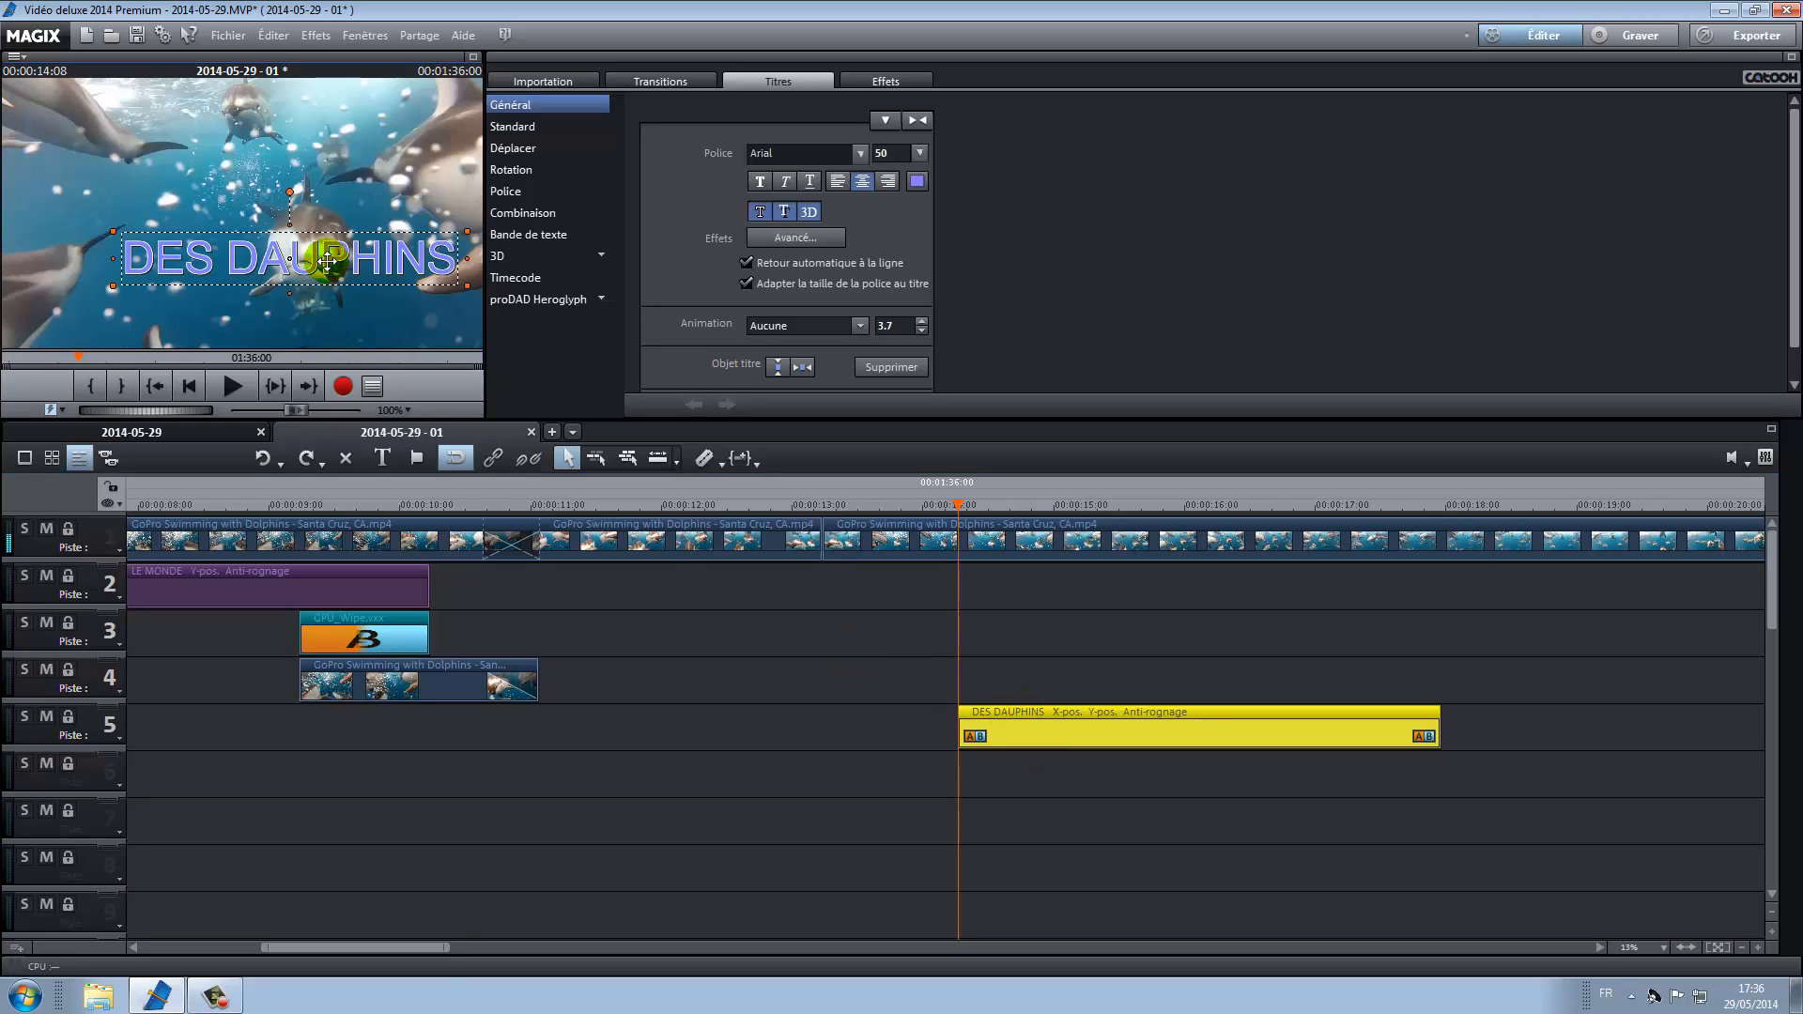
drag(274, 260, 275, 194)
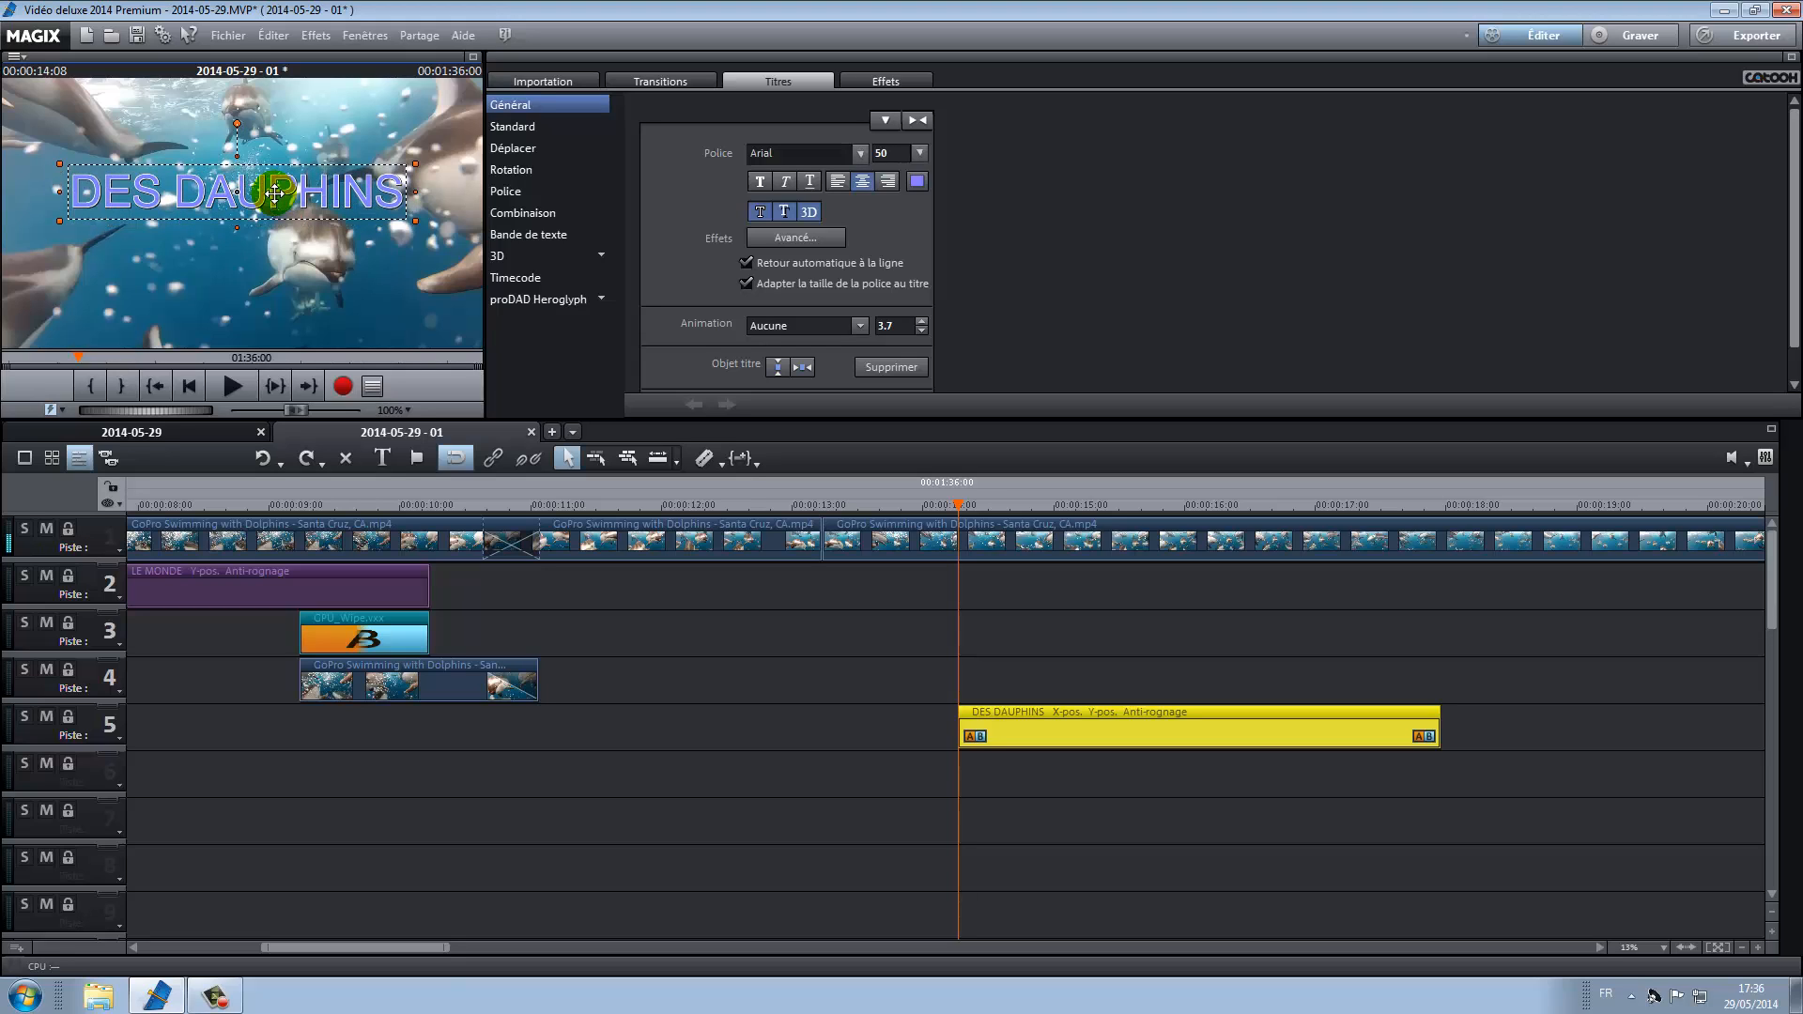
- Set the DES DAUPHINS title's border colour to black and its 3D colour to white in the advanced text effects
click(793, 240)
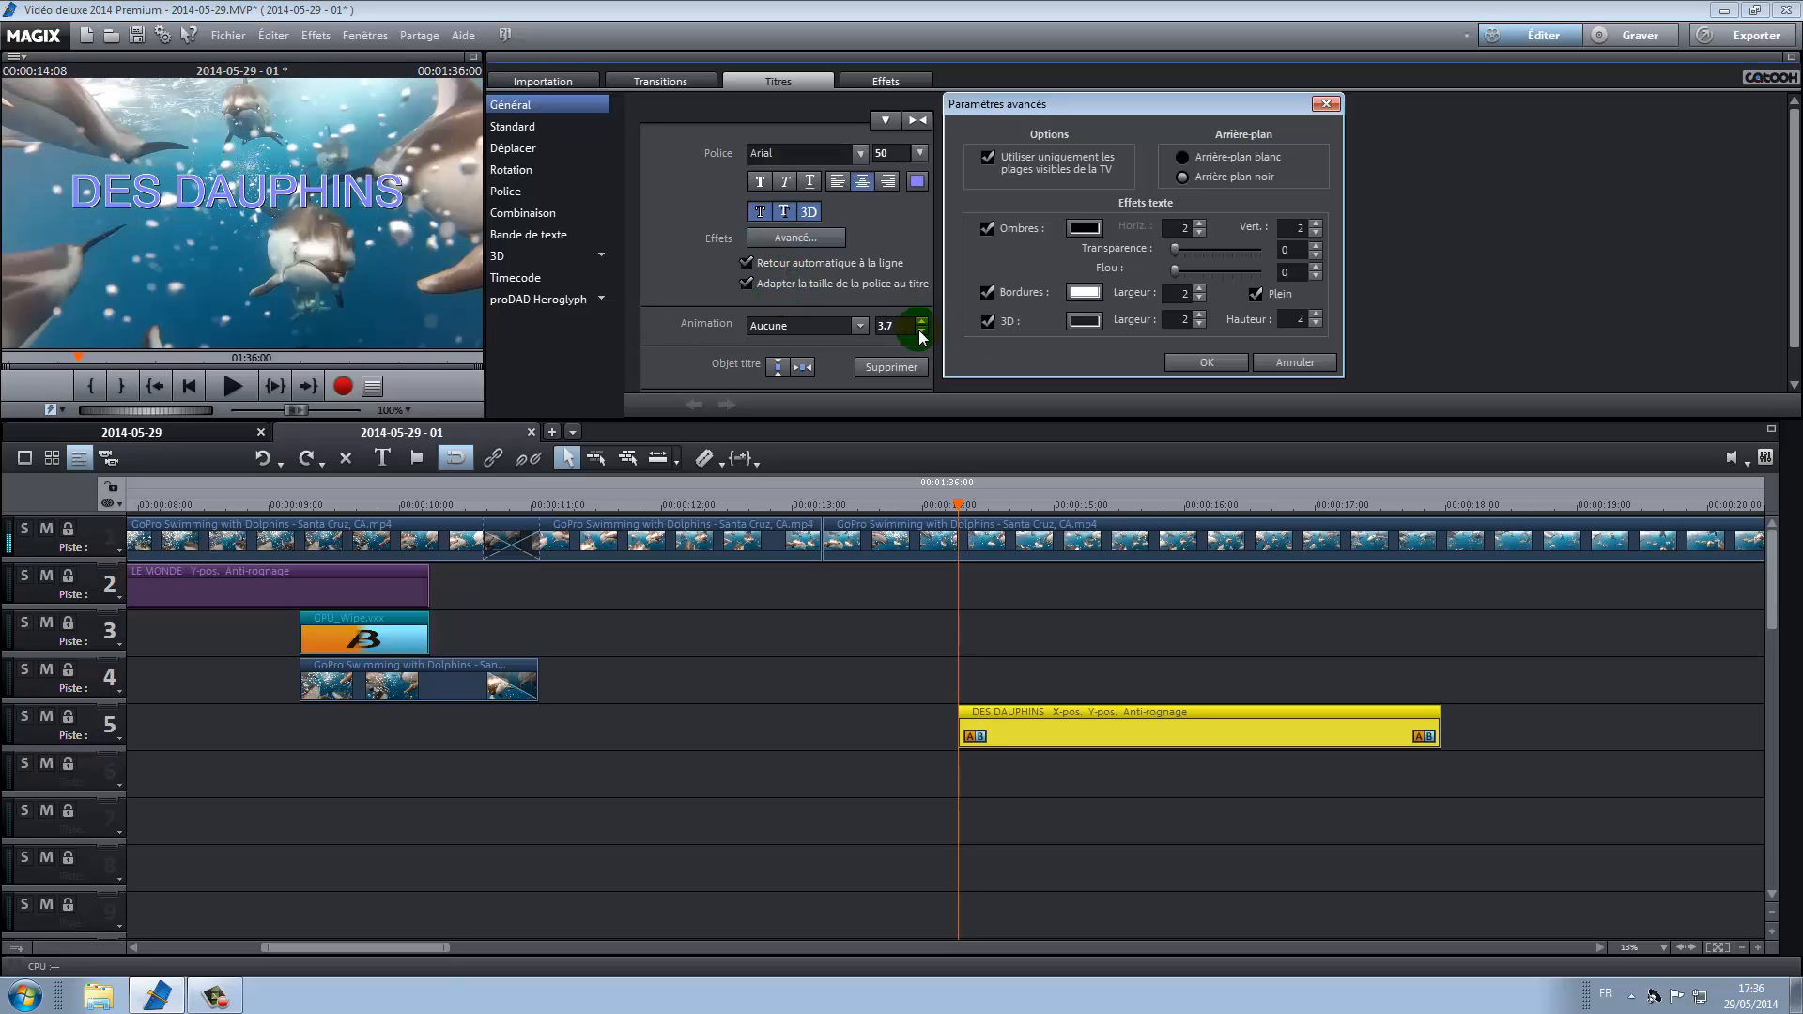
click(1087, 293)
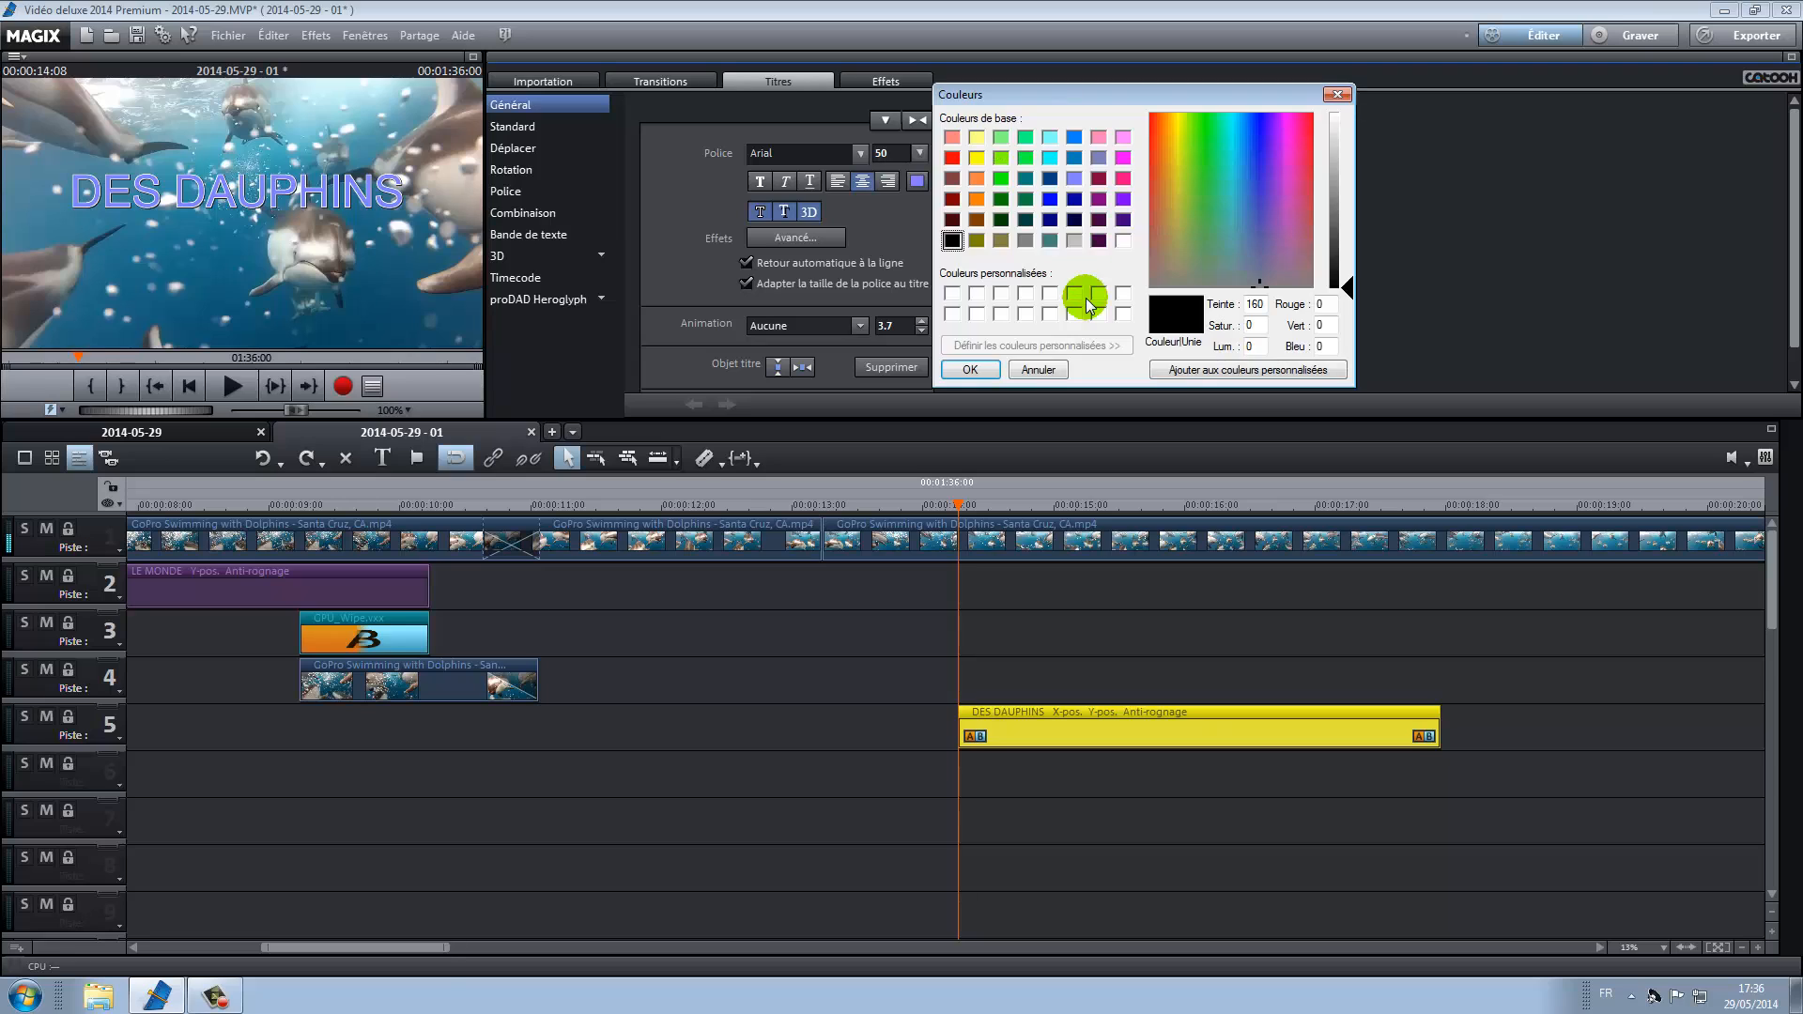
click(985, 248)
click(979, 368)
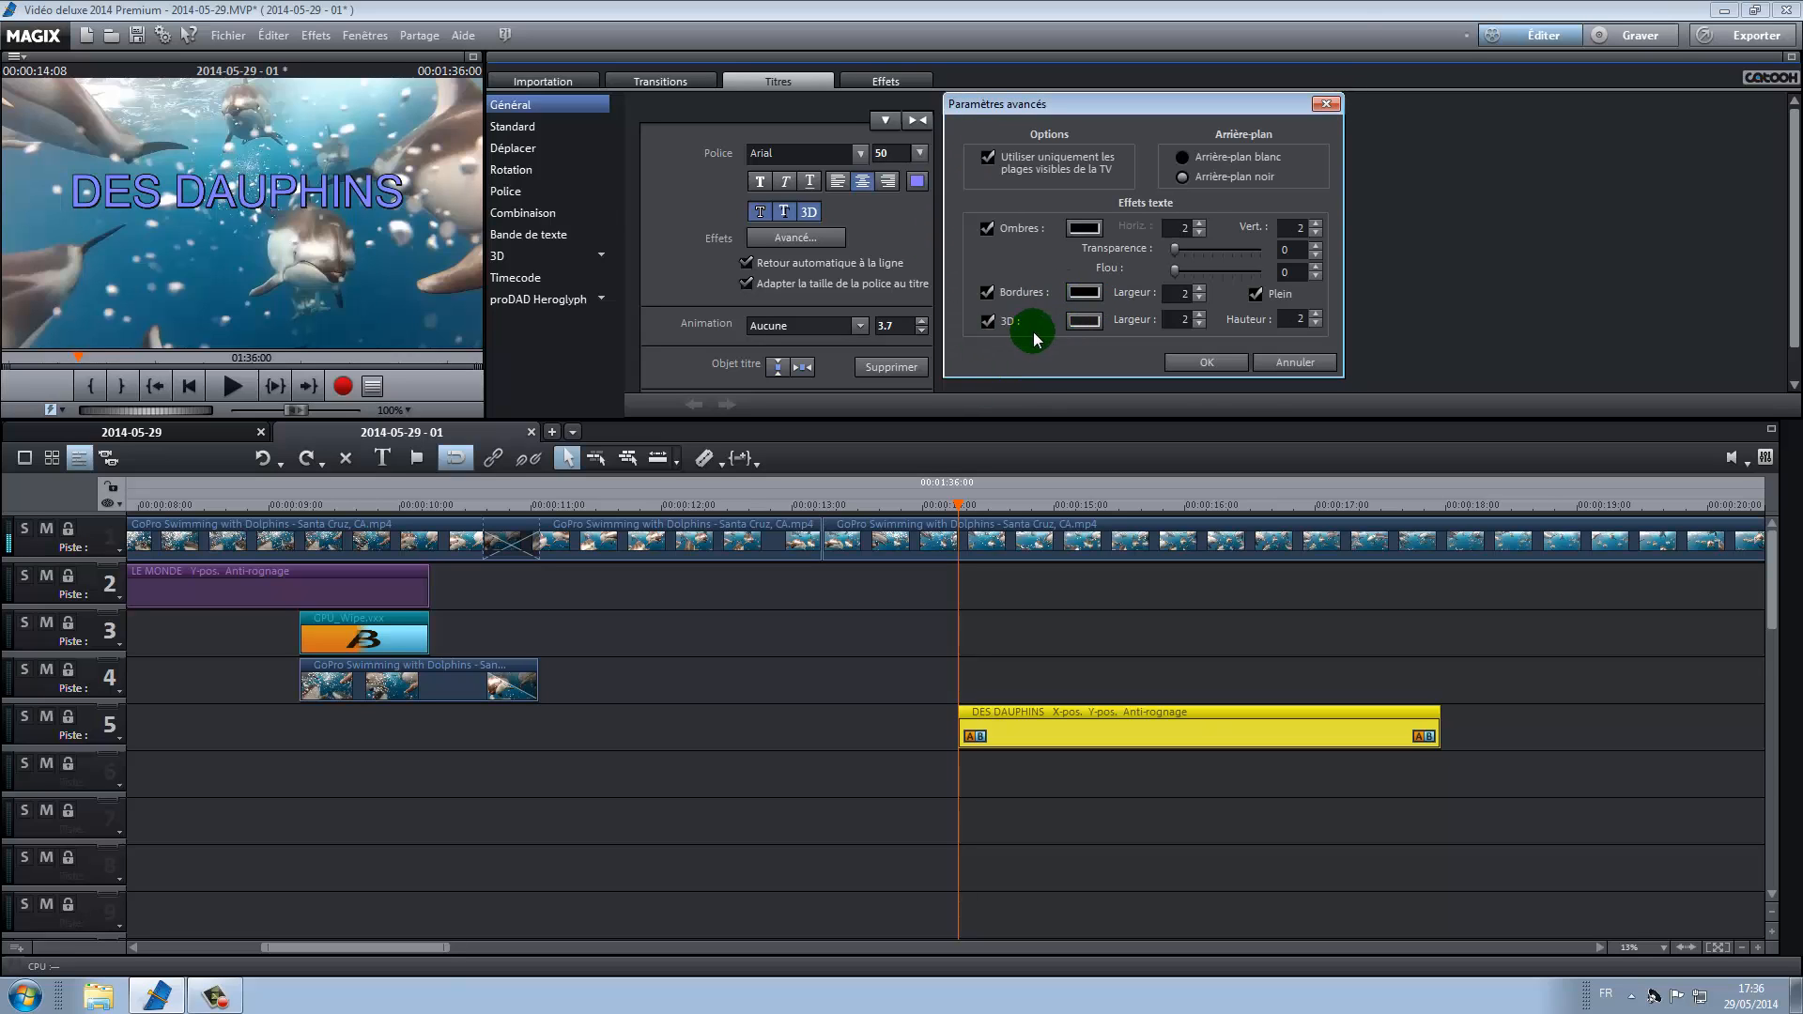
click(1084, 321)
click(1125, 242)
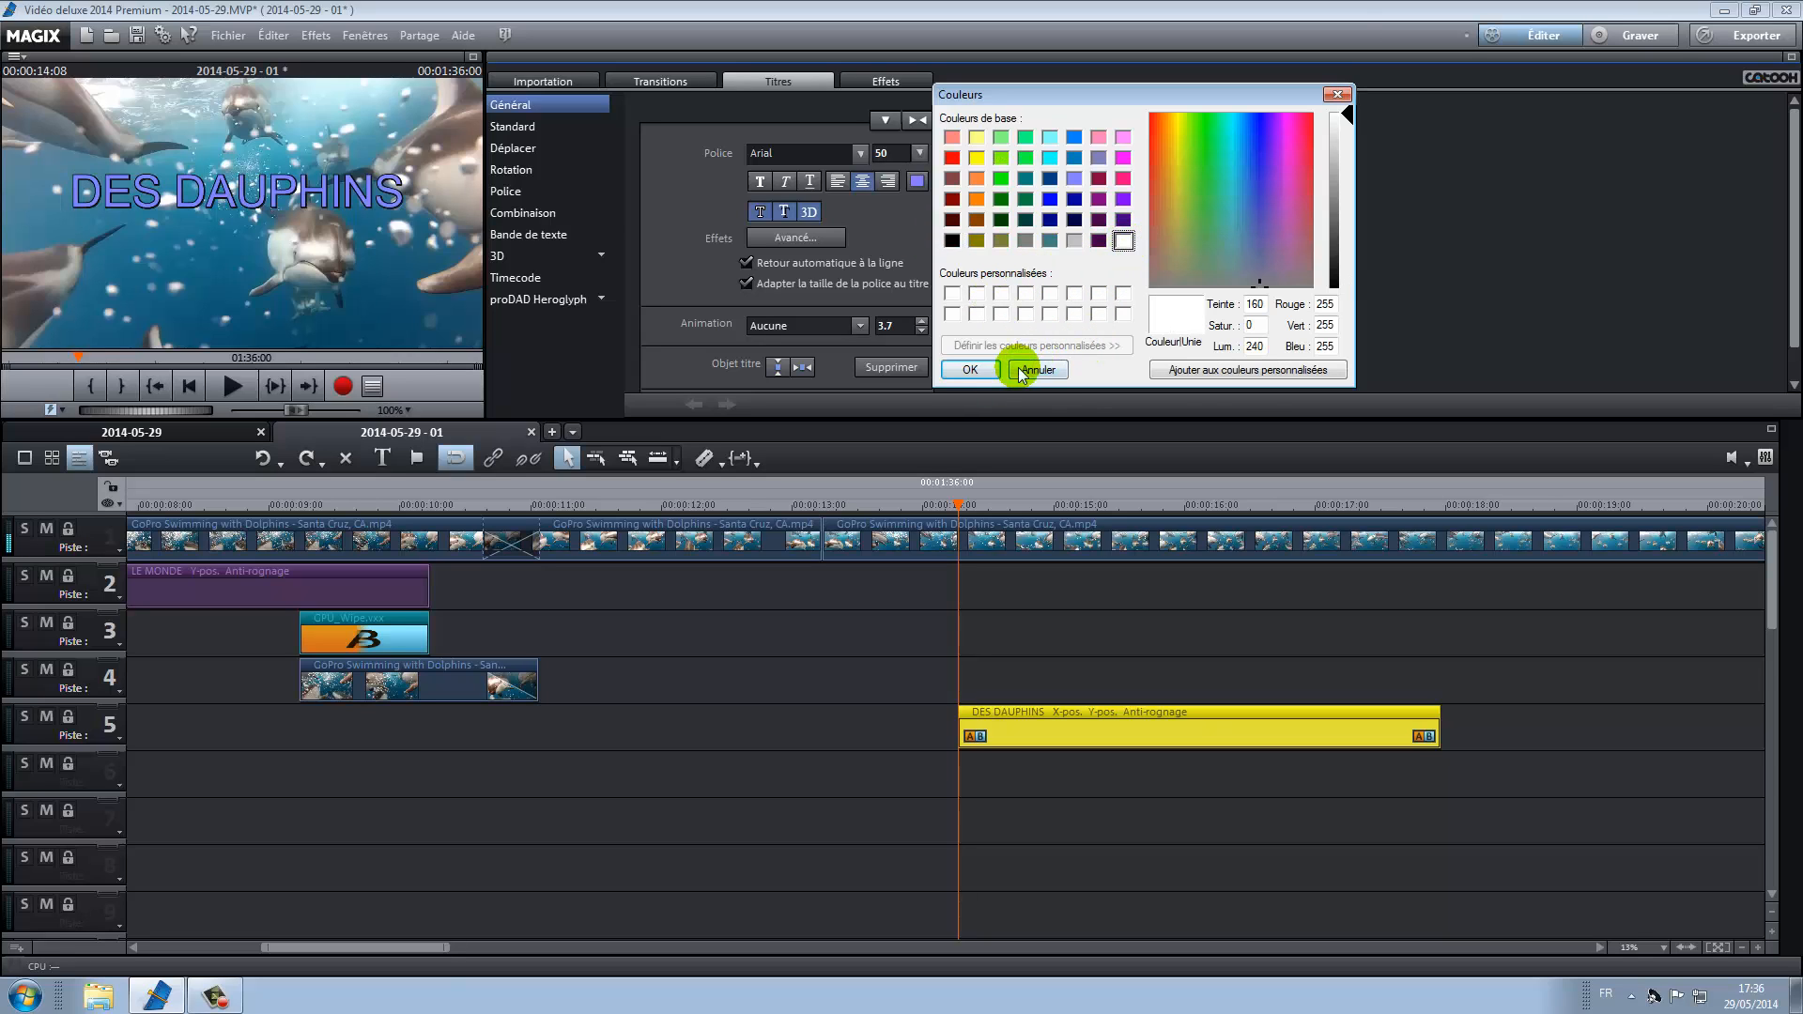
click(971, 369)
- Set the DES DAUPHINS title's border width to 6 and increase its 3D width and height in the advanced text effects
click(1200, 289)
click(1199, 289)
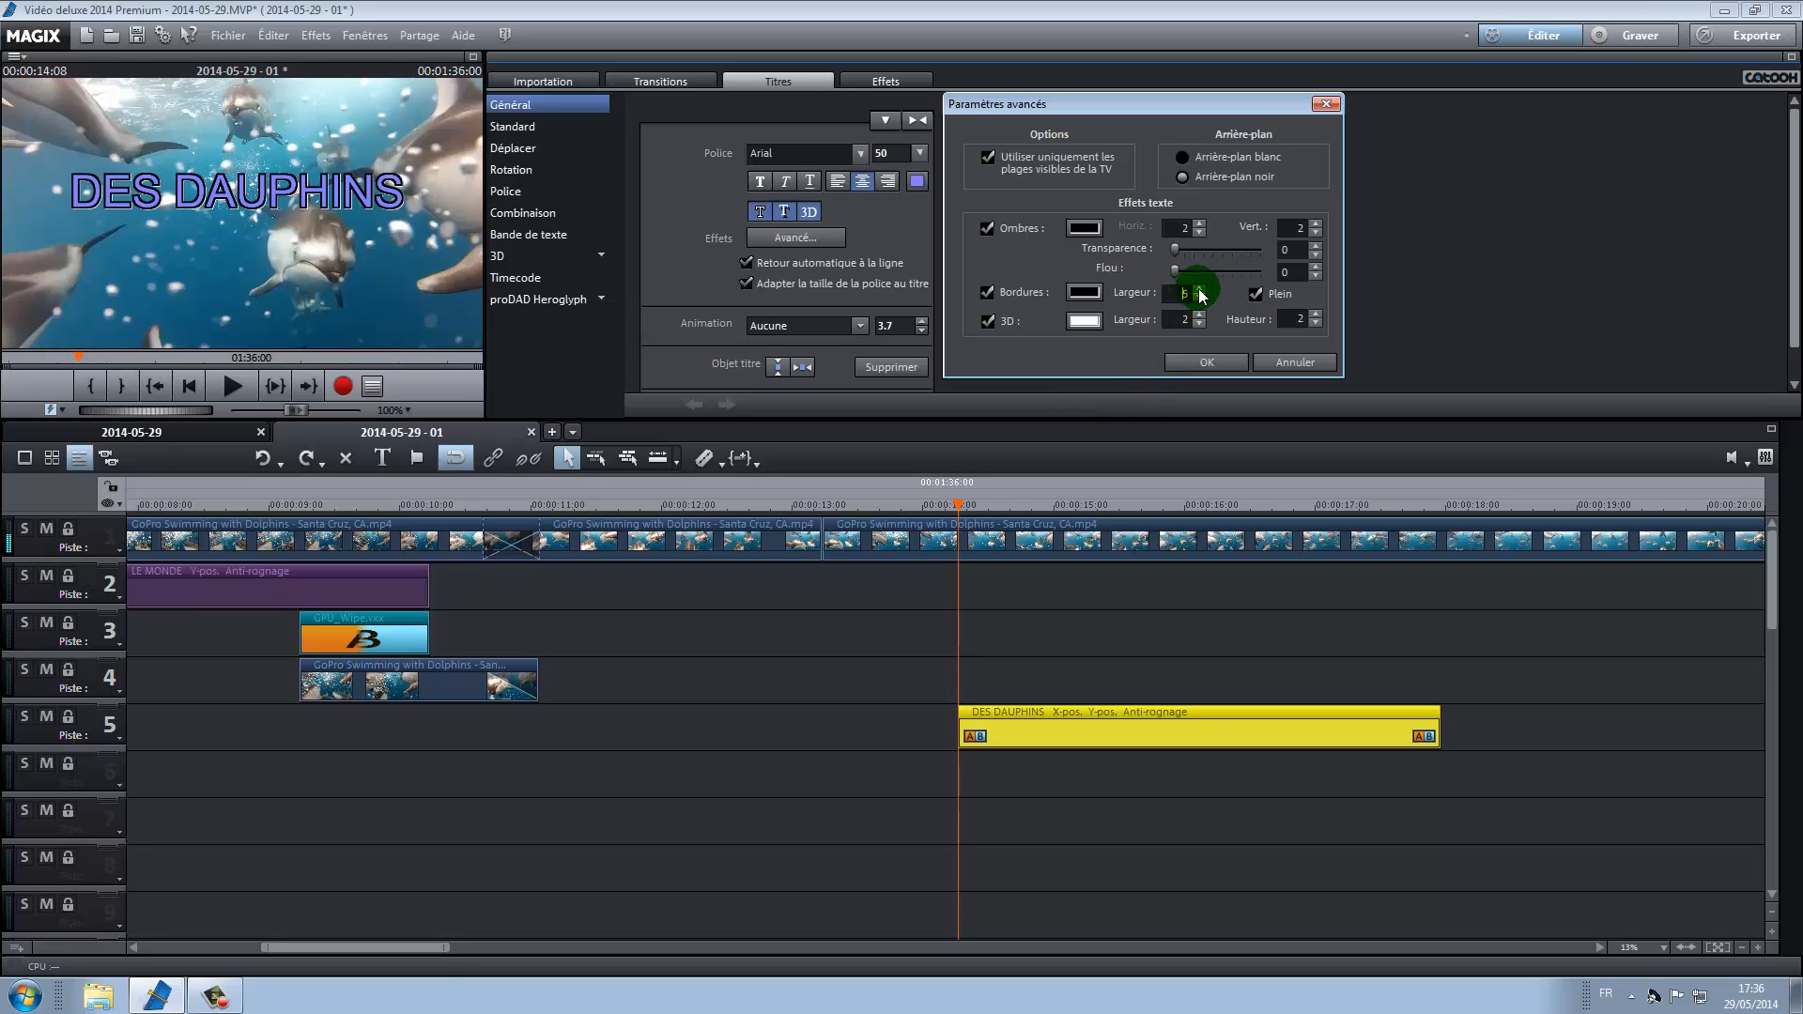
click(1199, 290)
click(1200, 289)
click(1200, 316)
click(1200, 315)
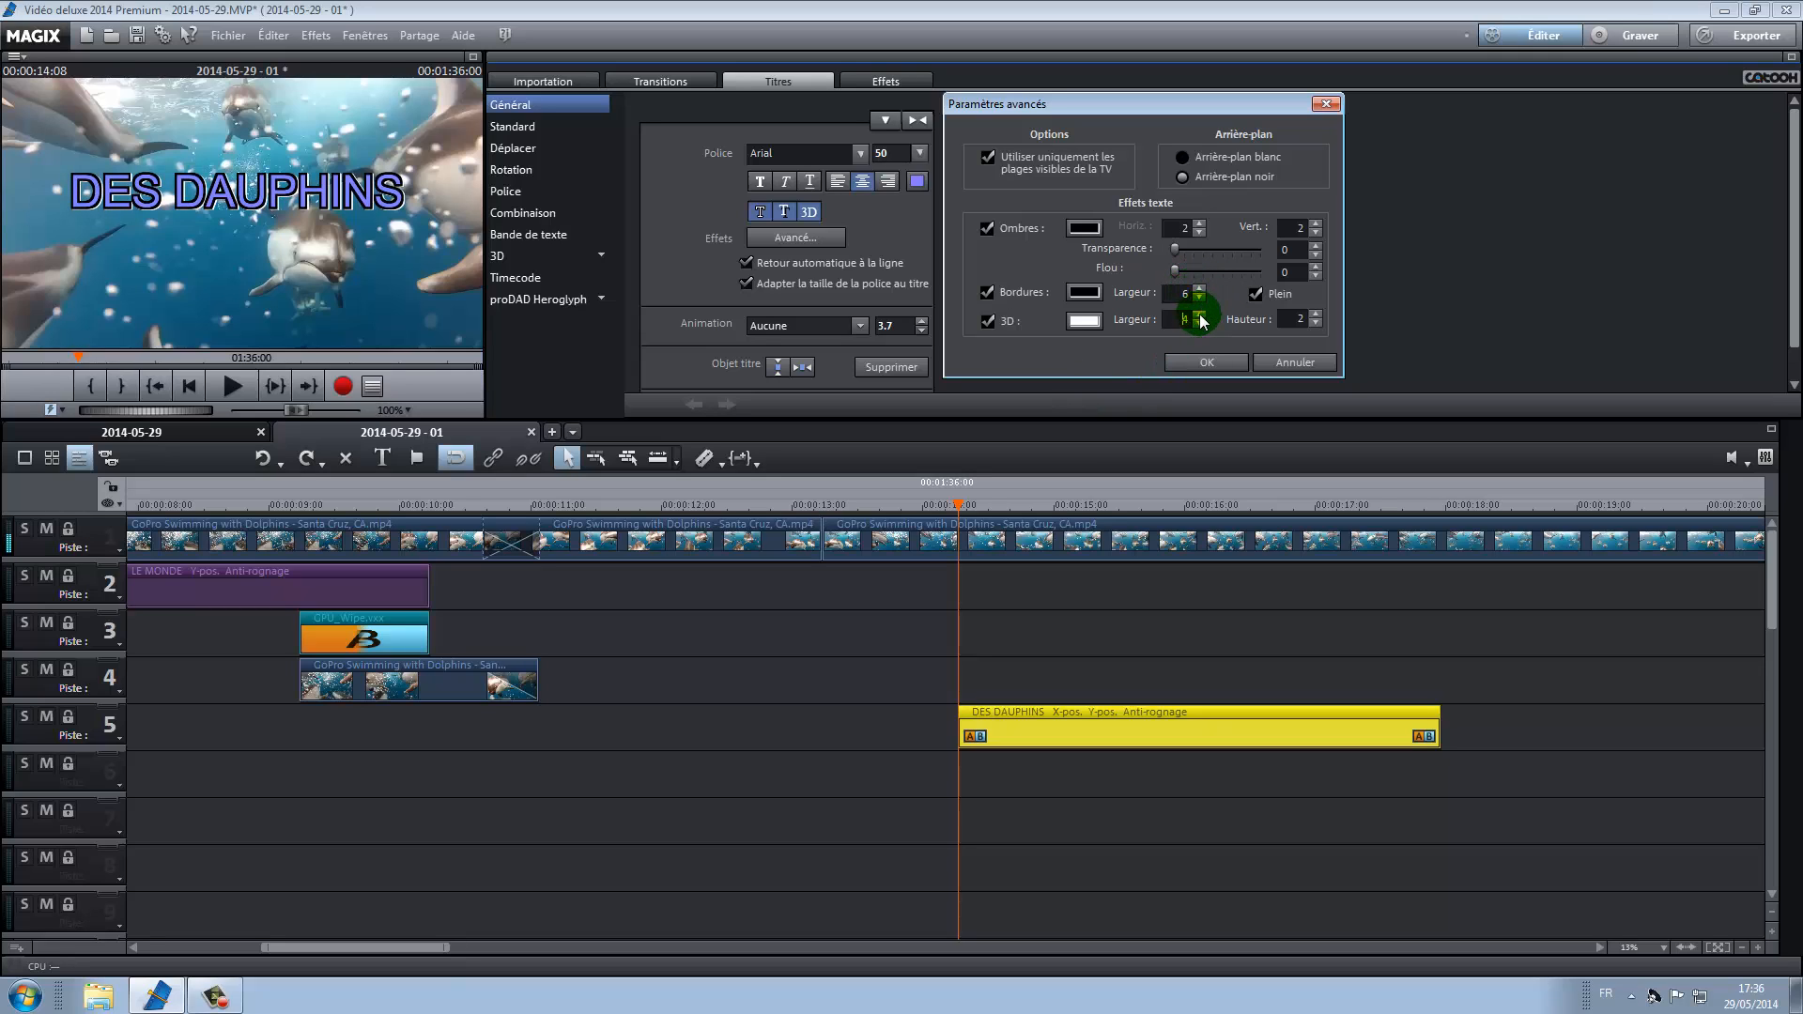
click(1316, 315)
click(1316, 315)
click(1227, 365)
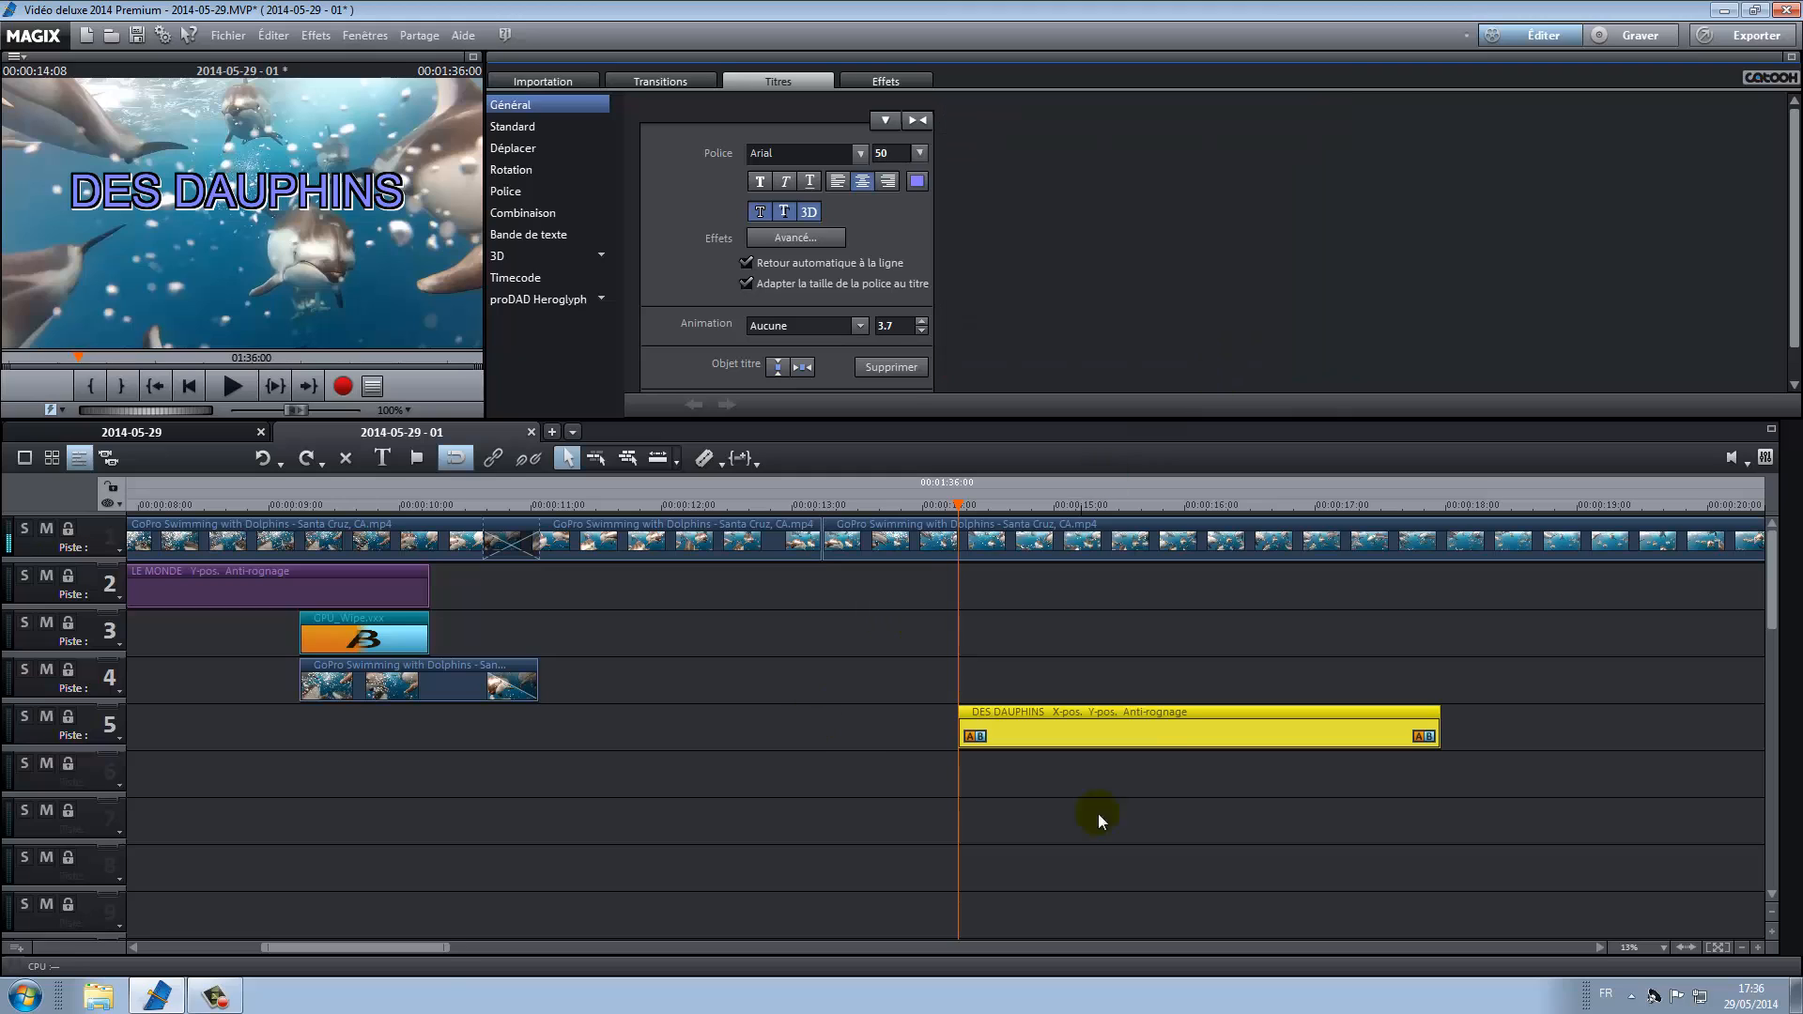
- Show the Mouvement transitions and split the last dolphin clip on track 1 at 00:00:19:14
click(658, 82)
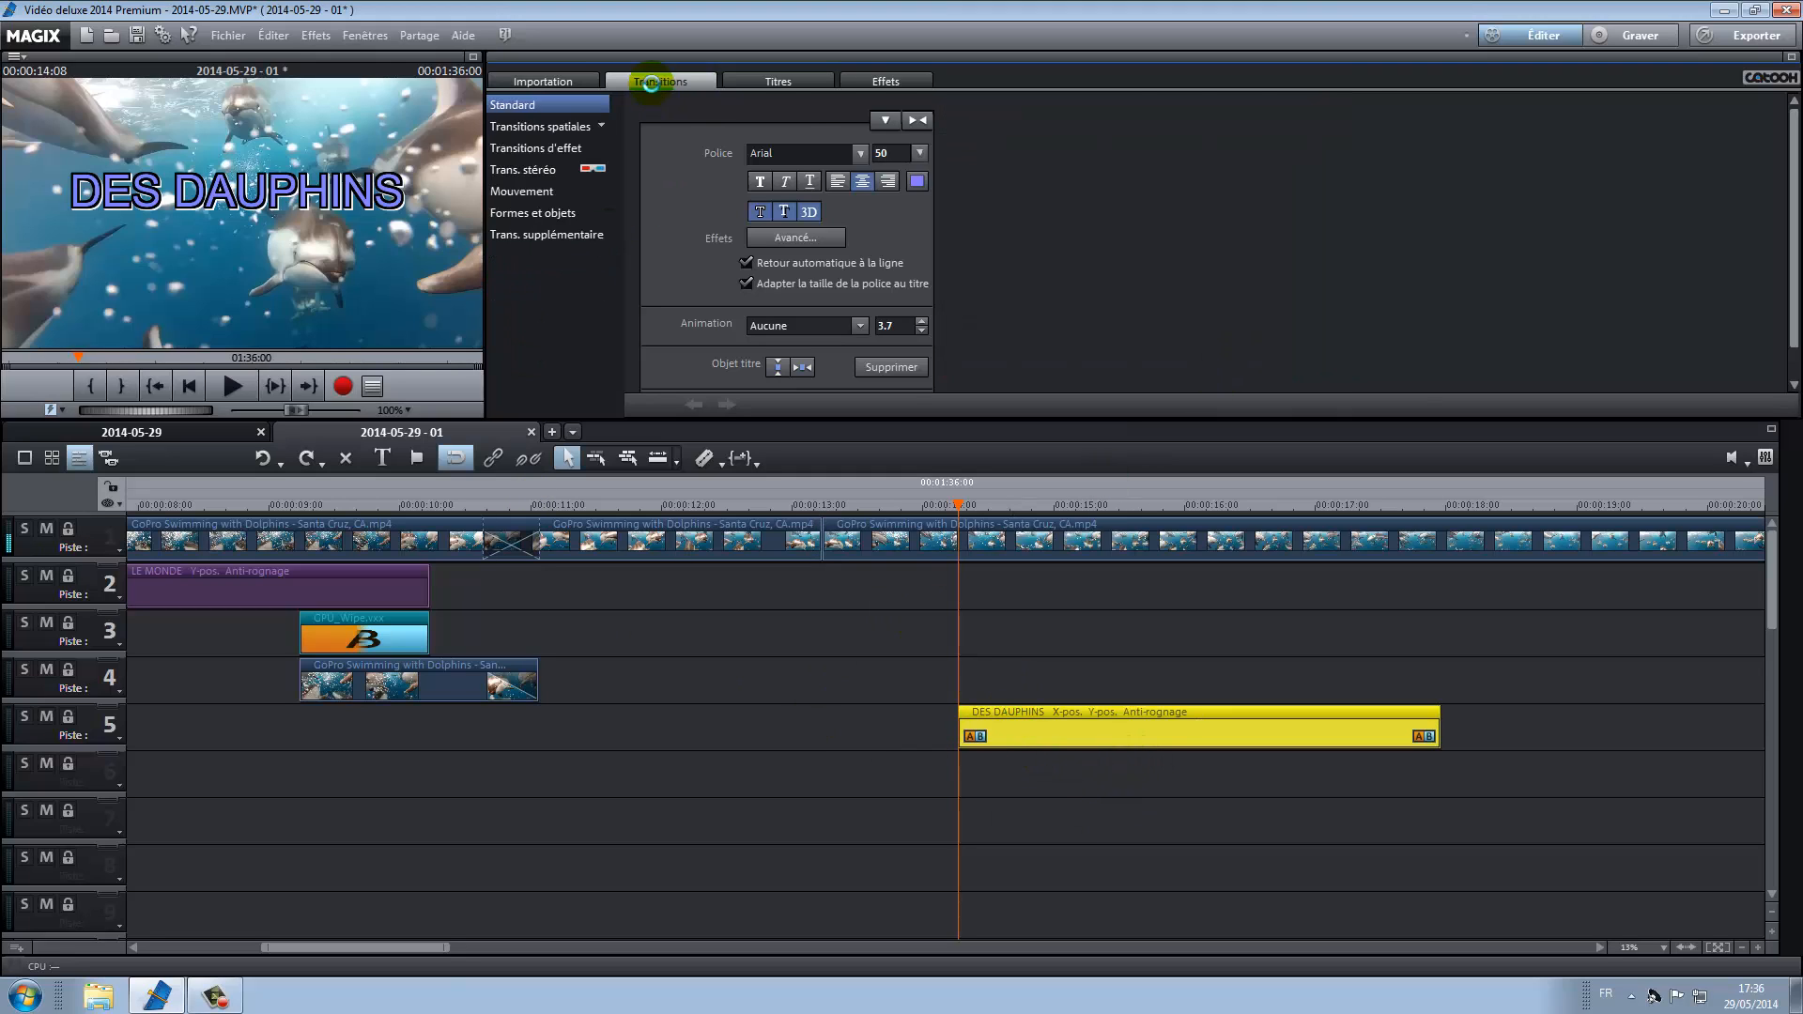
click(526, 191)
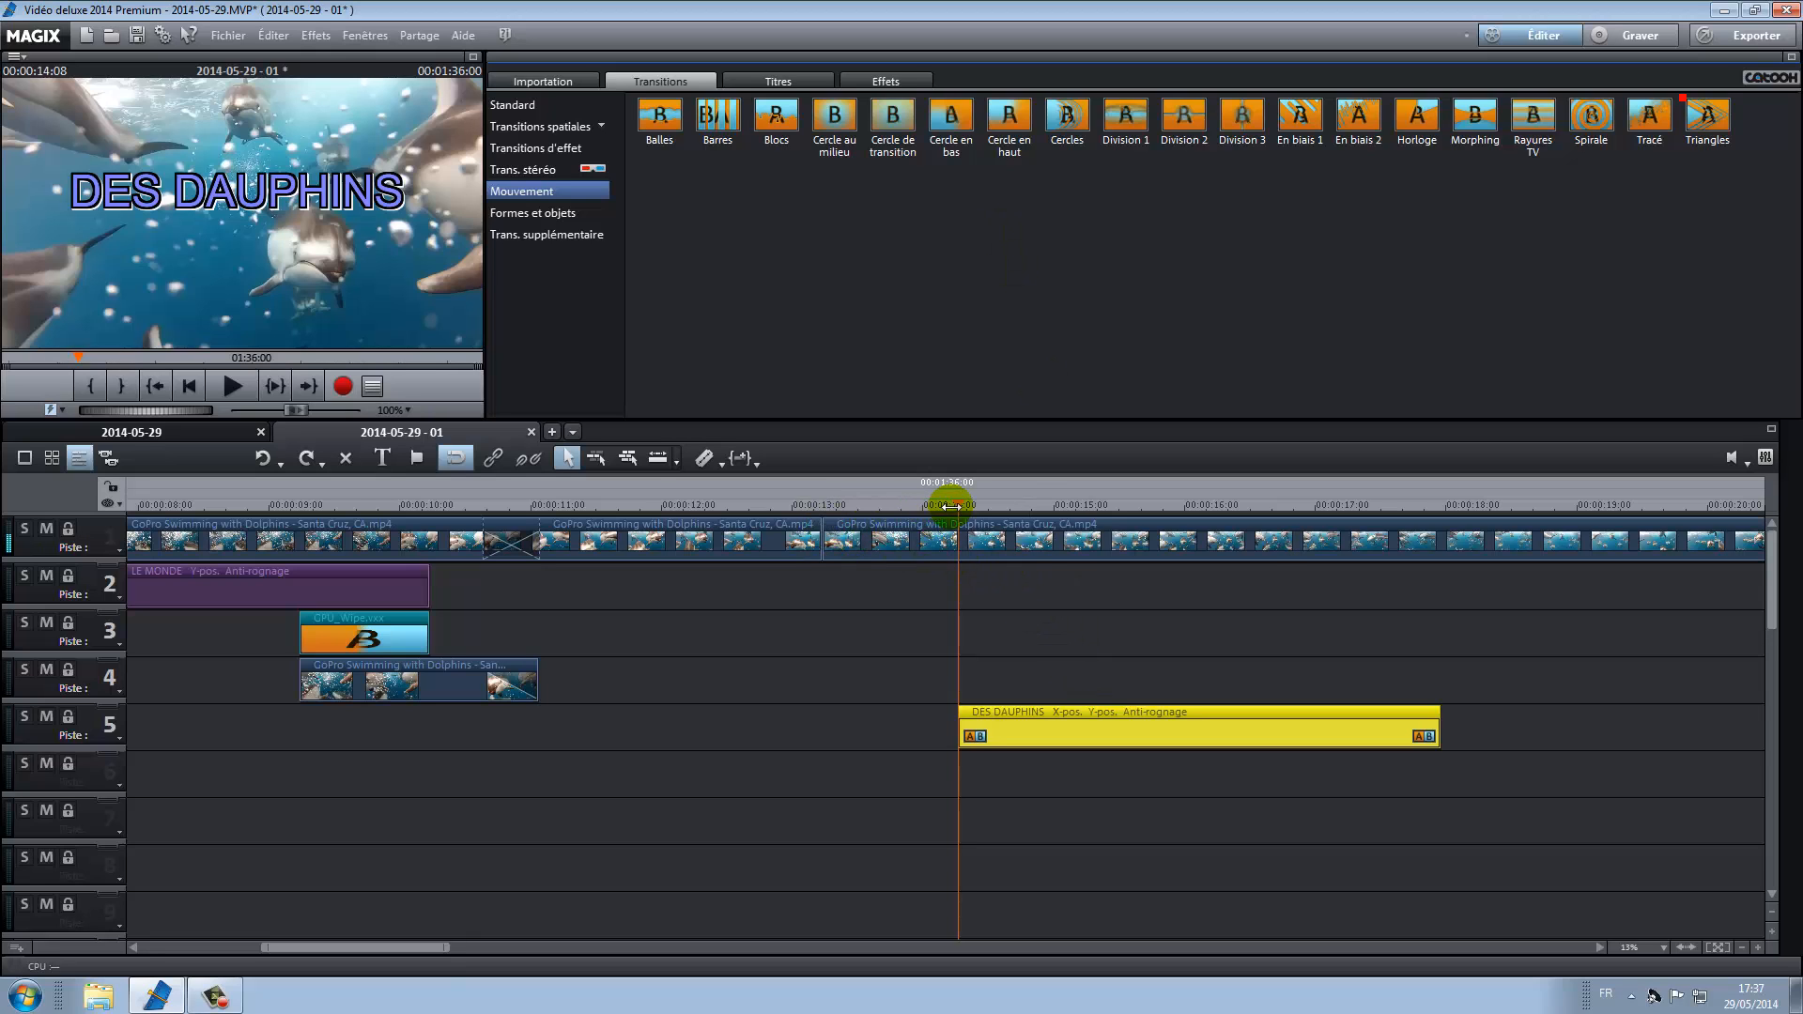
drag(950, 504, 1639, 524)
click(1417, 546)
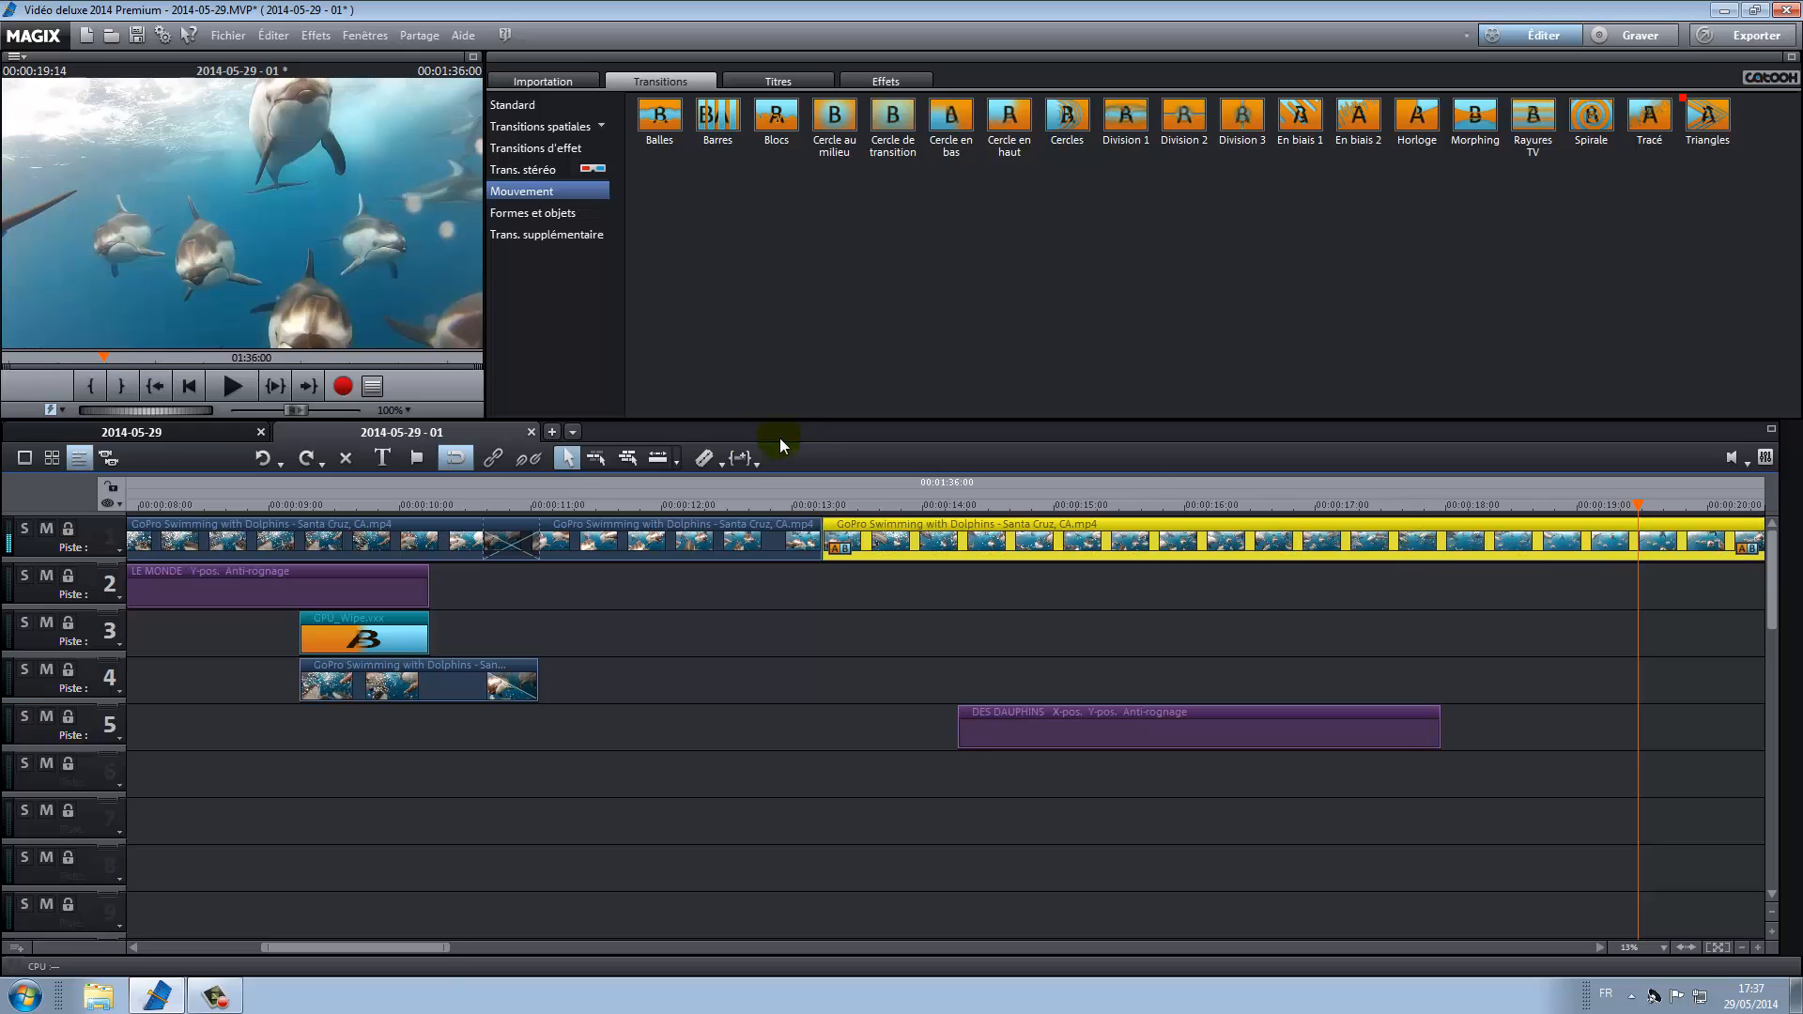
click(706, 459)
- Duplicate the track 1 clip that ends at 00:00:19:14 and place the copy on track 9, aligned with the original
right_click(1260, 553)
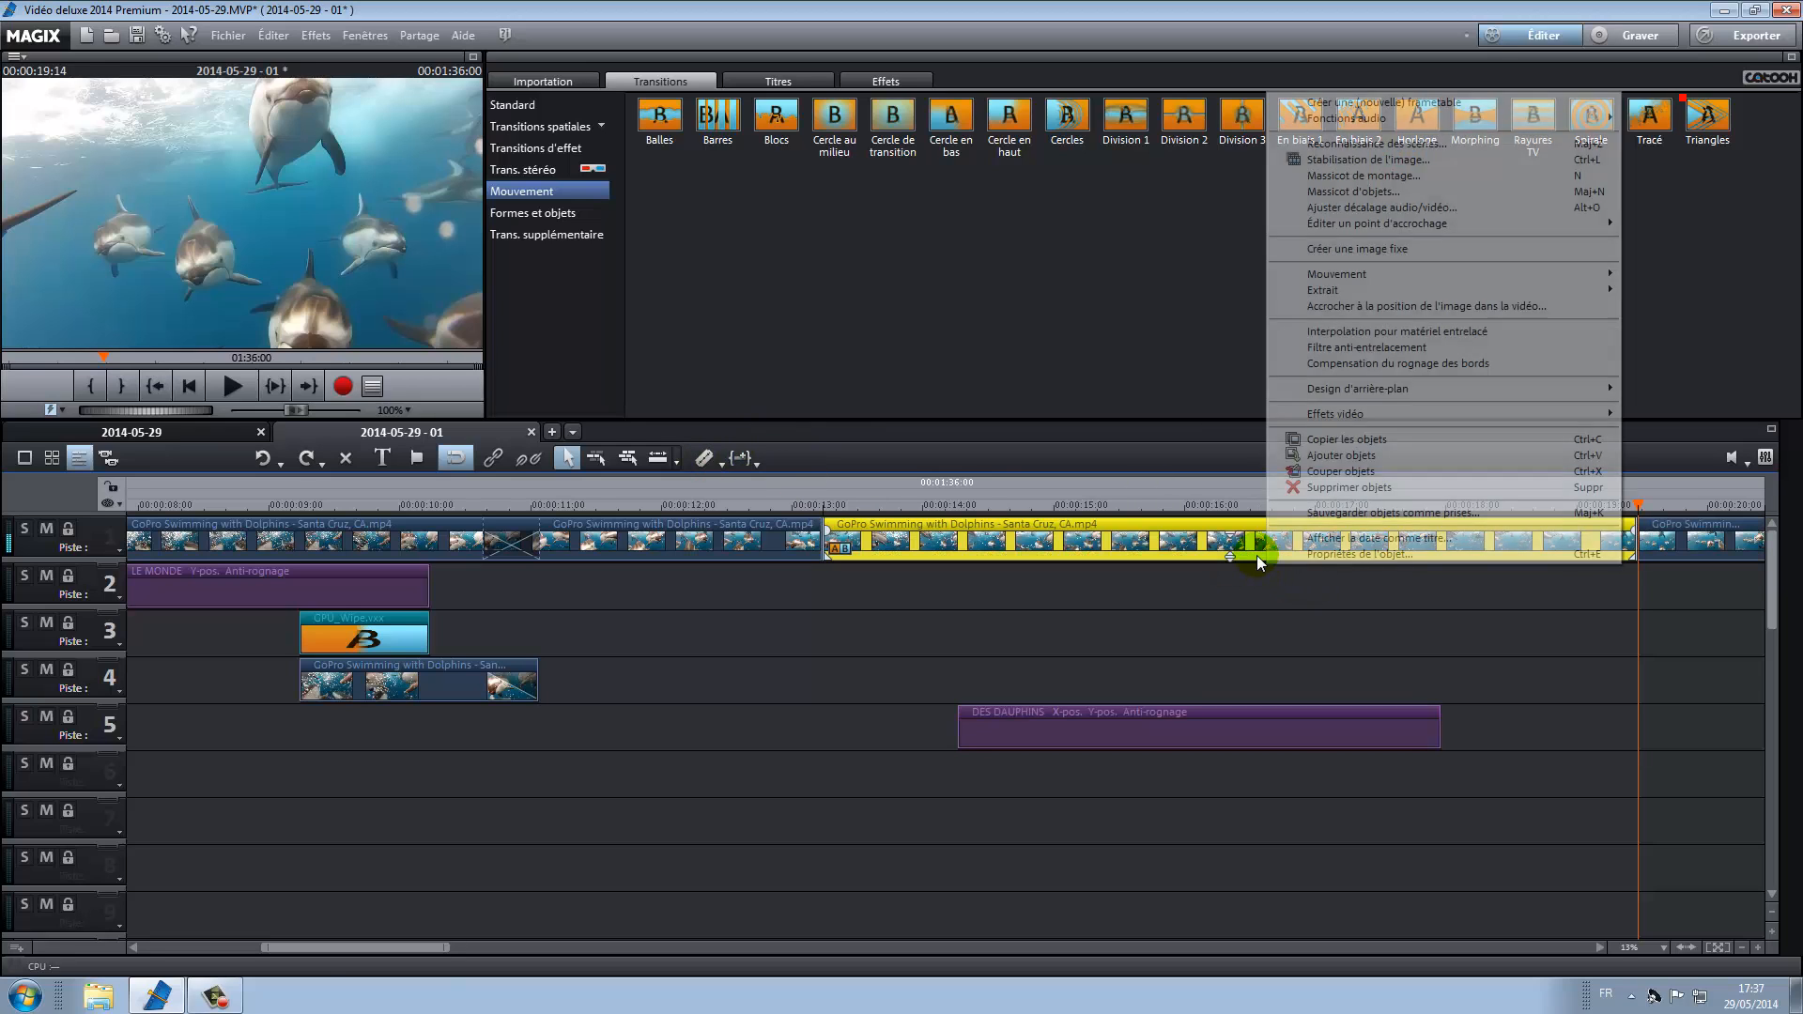
click(1373, 447)
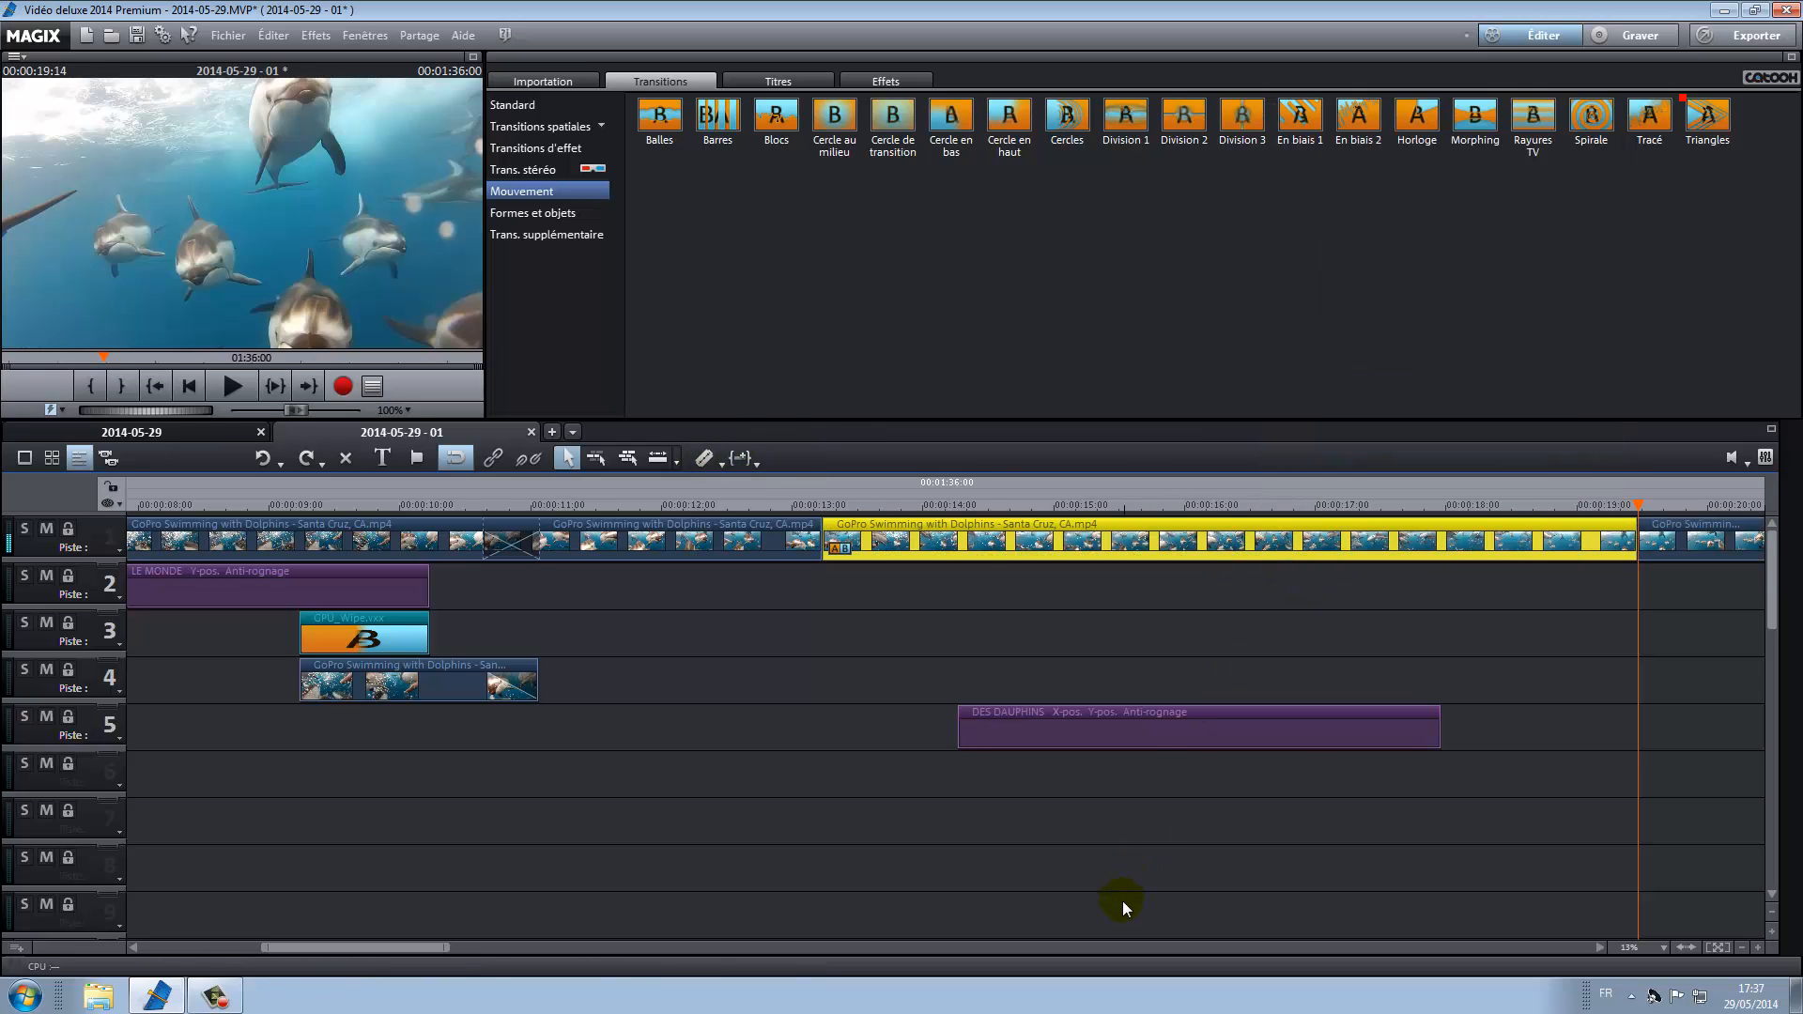
right_click(1126, 908)
click(1200, 825)
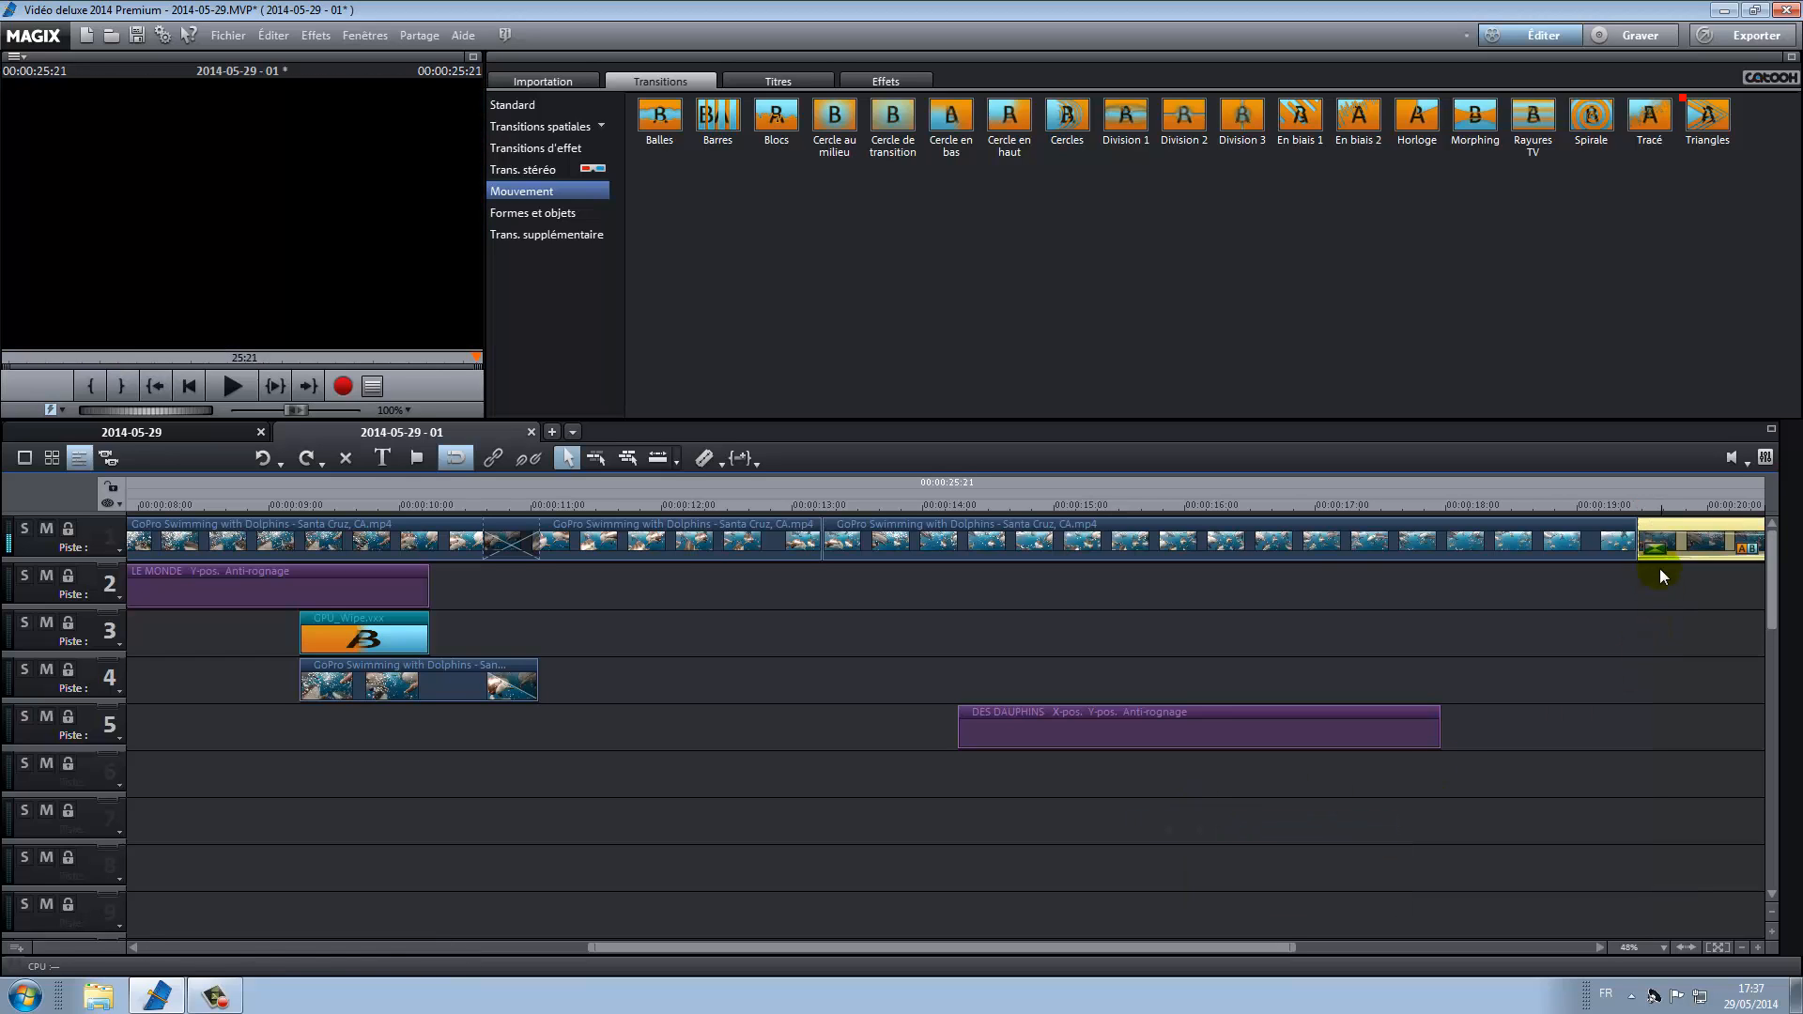
drag(1657, 543, 840, 916)
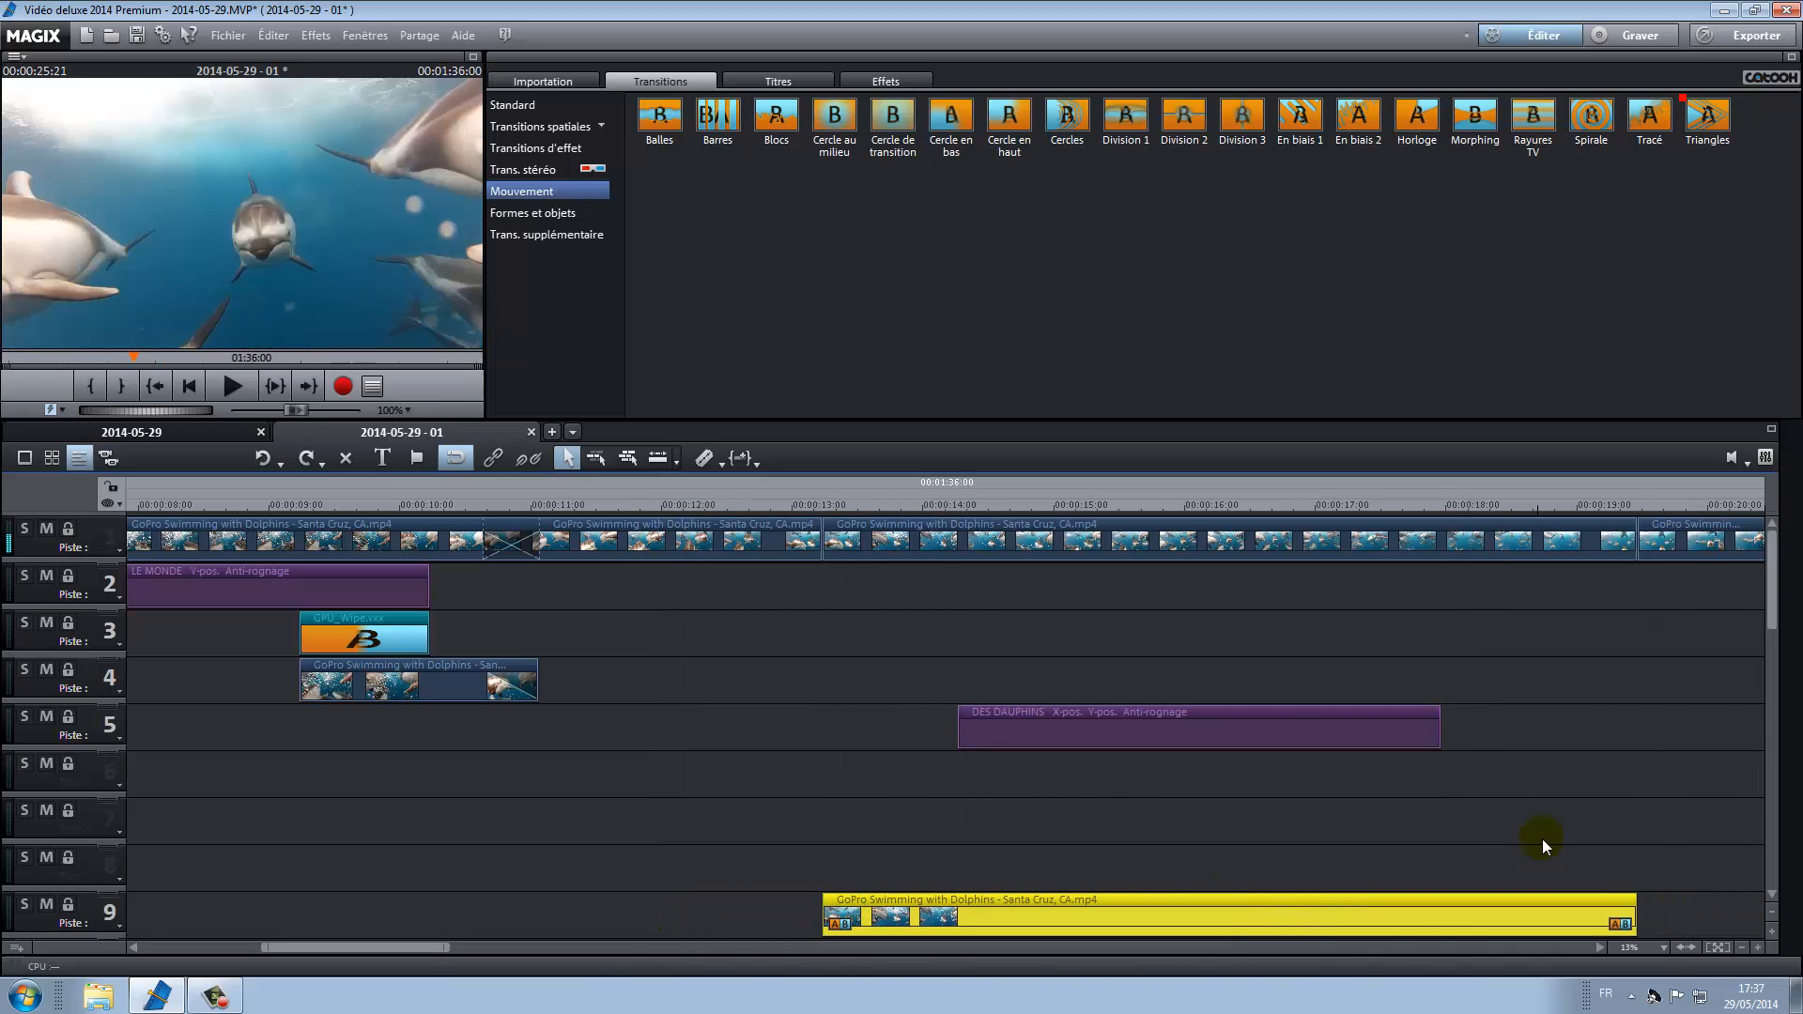
- Place the Triangles transition on track 6 and the Blanc test image on track 7, both starting with the DES DAUPHINS title
click(1019, 726)
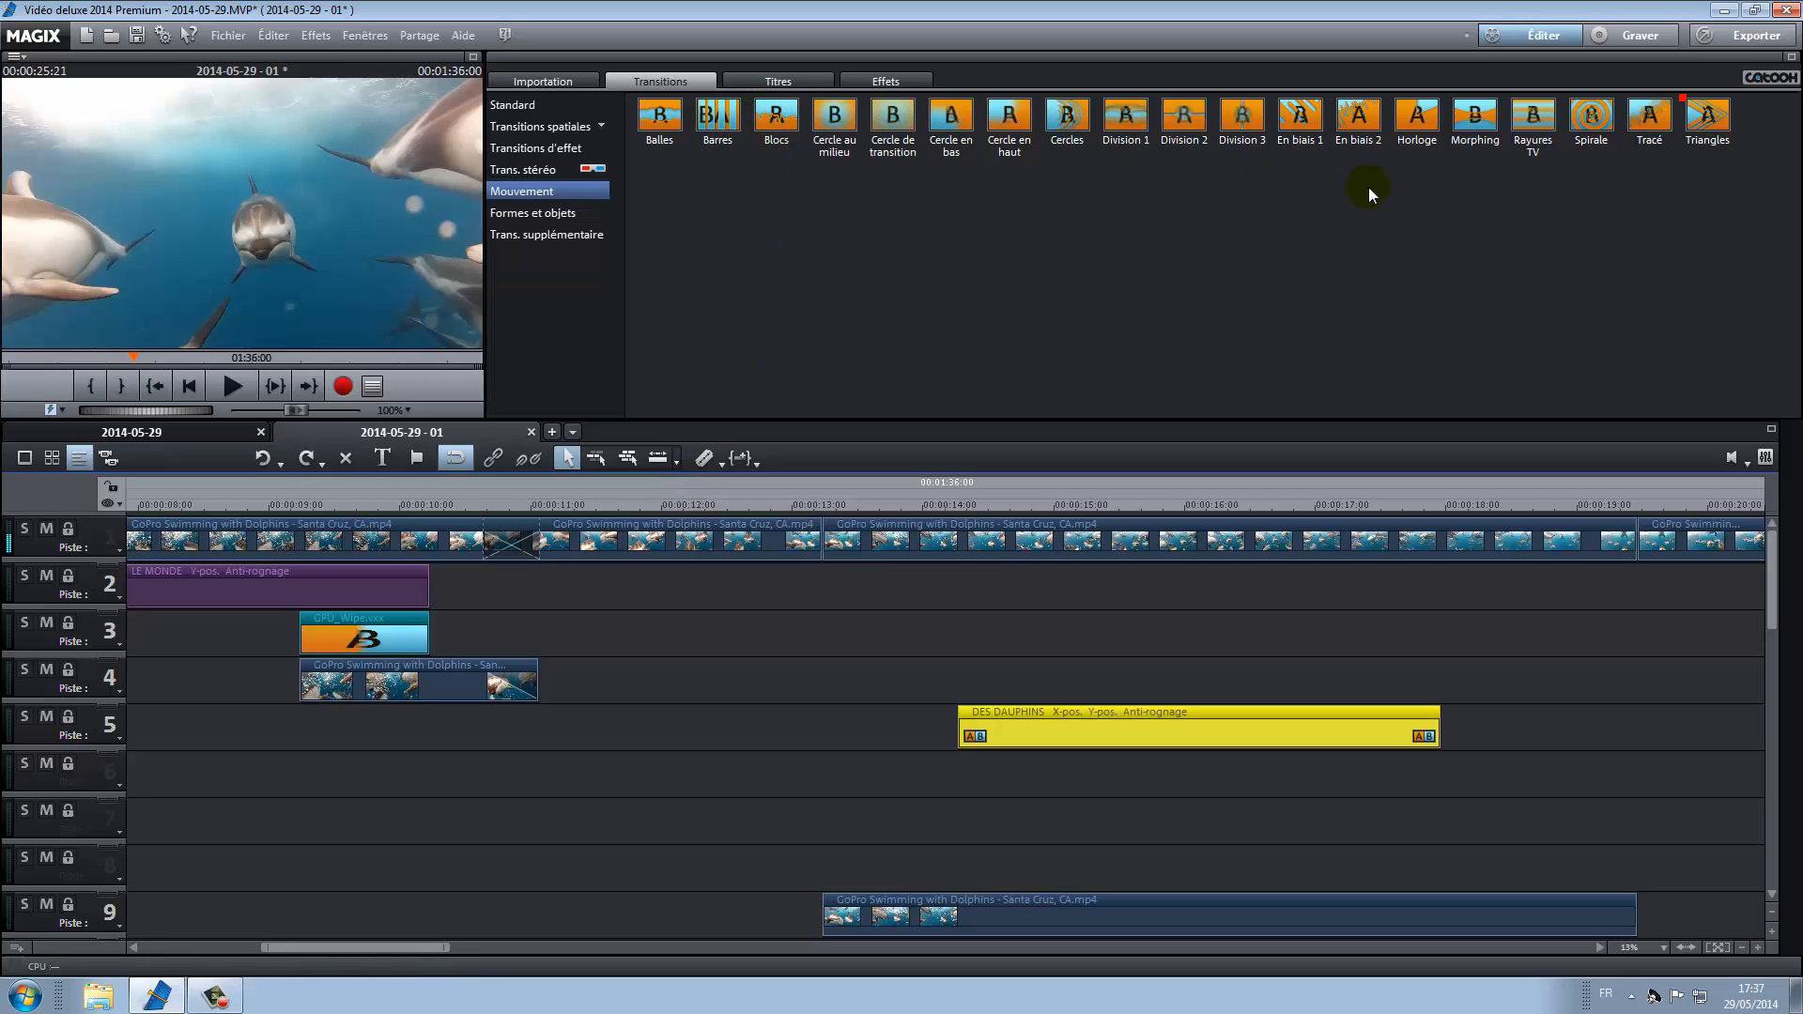
drag(1702, 118, 1037, 772)
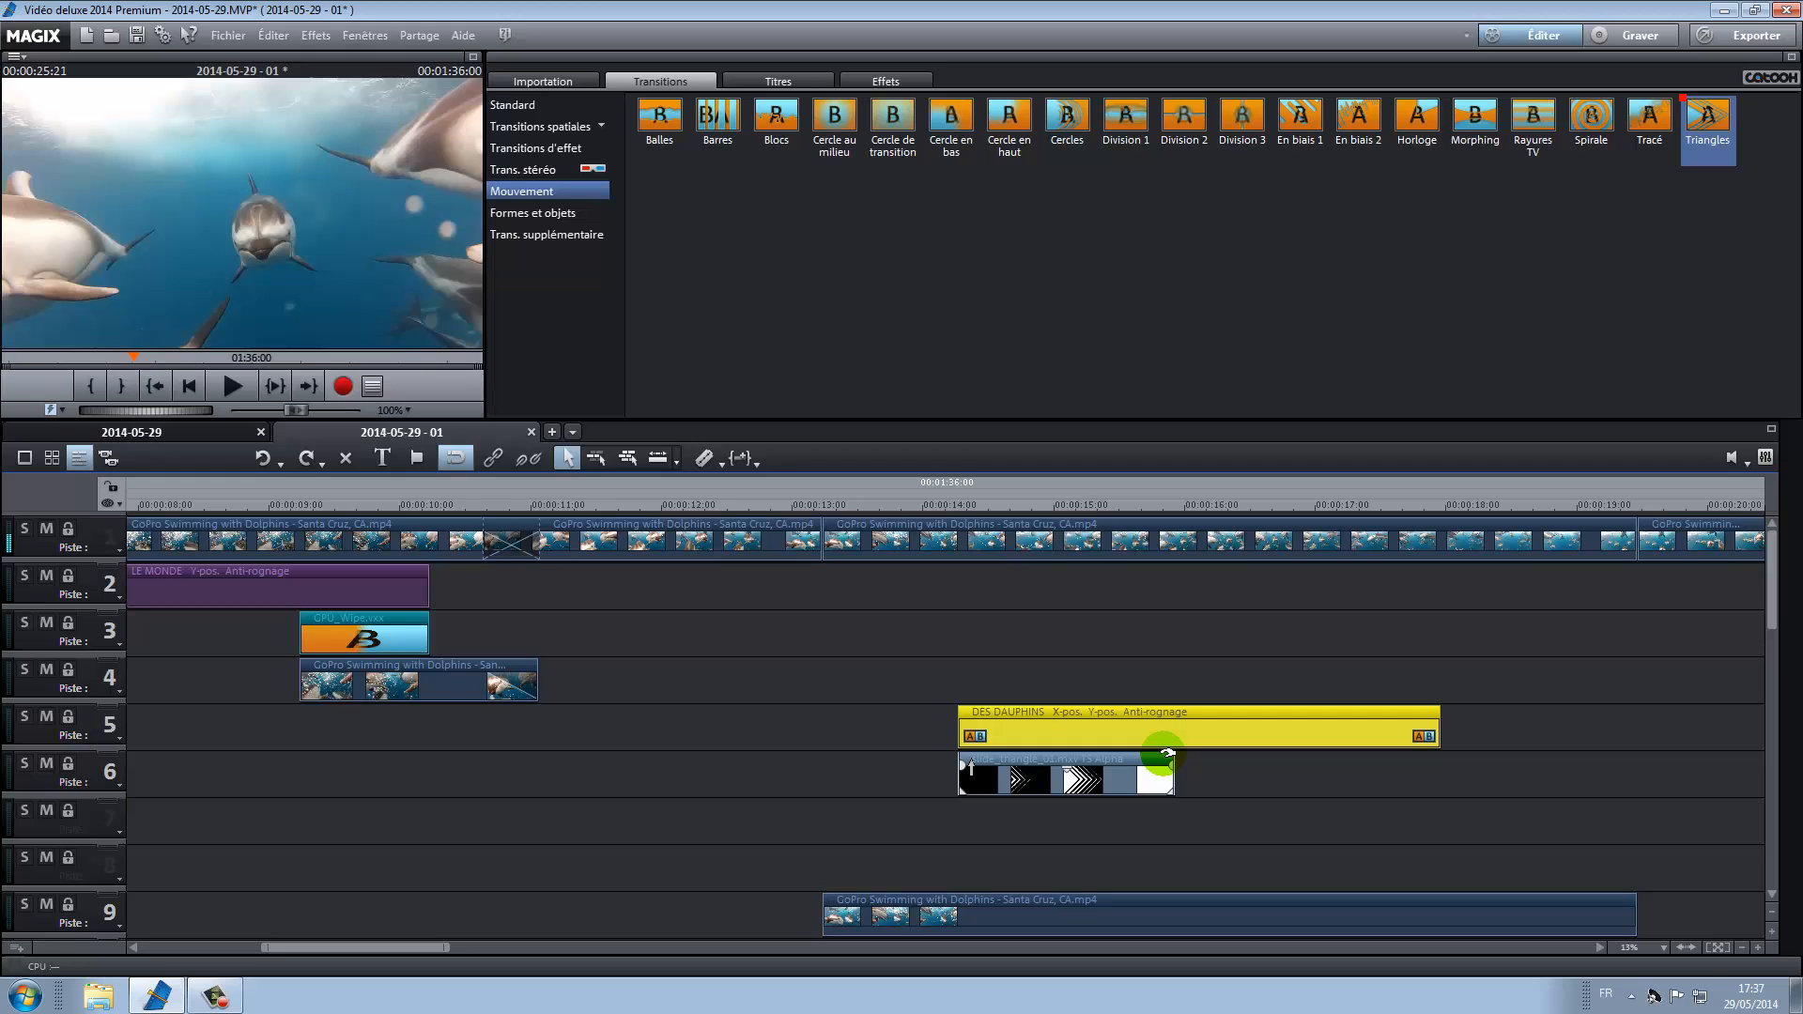
click(872, 76)
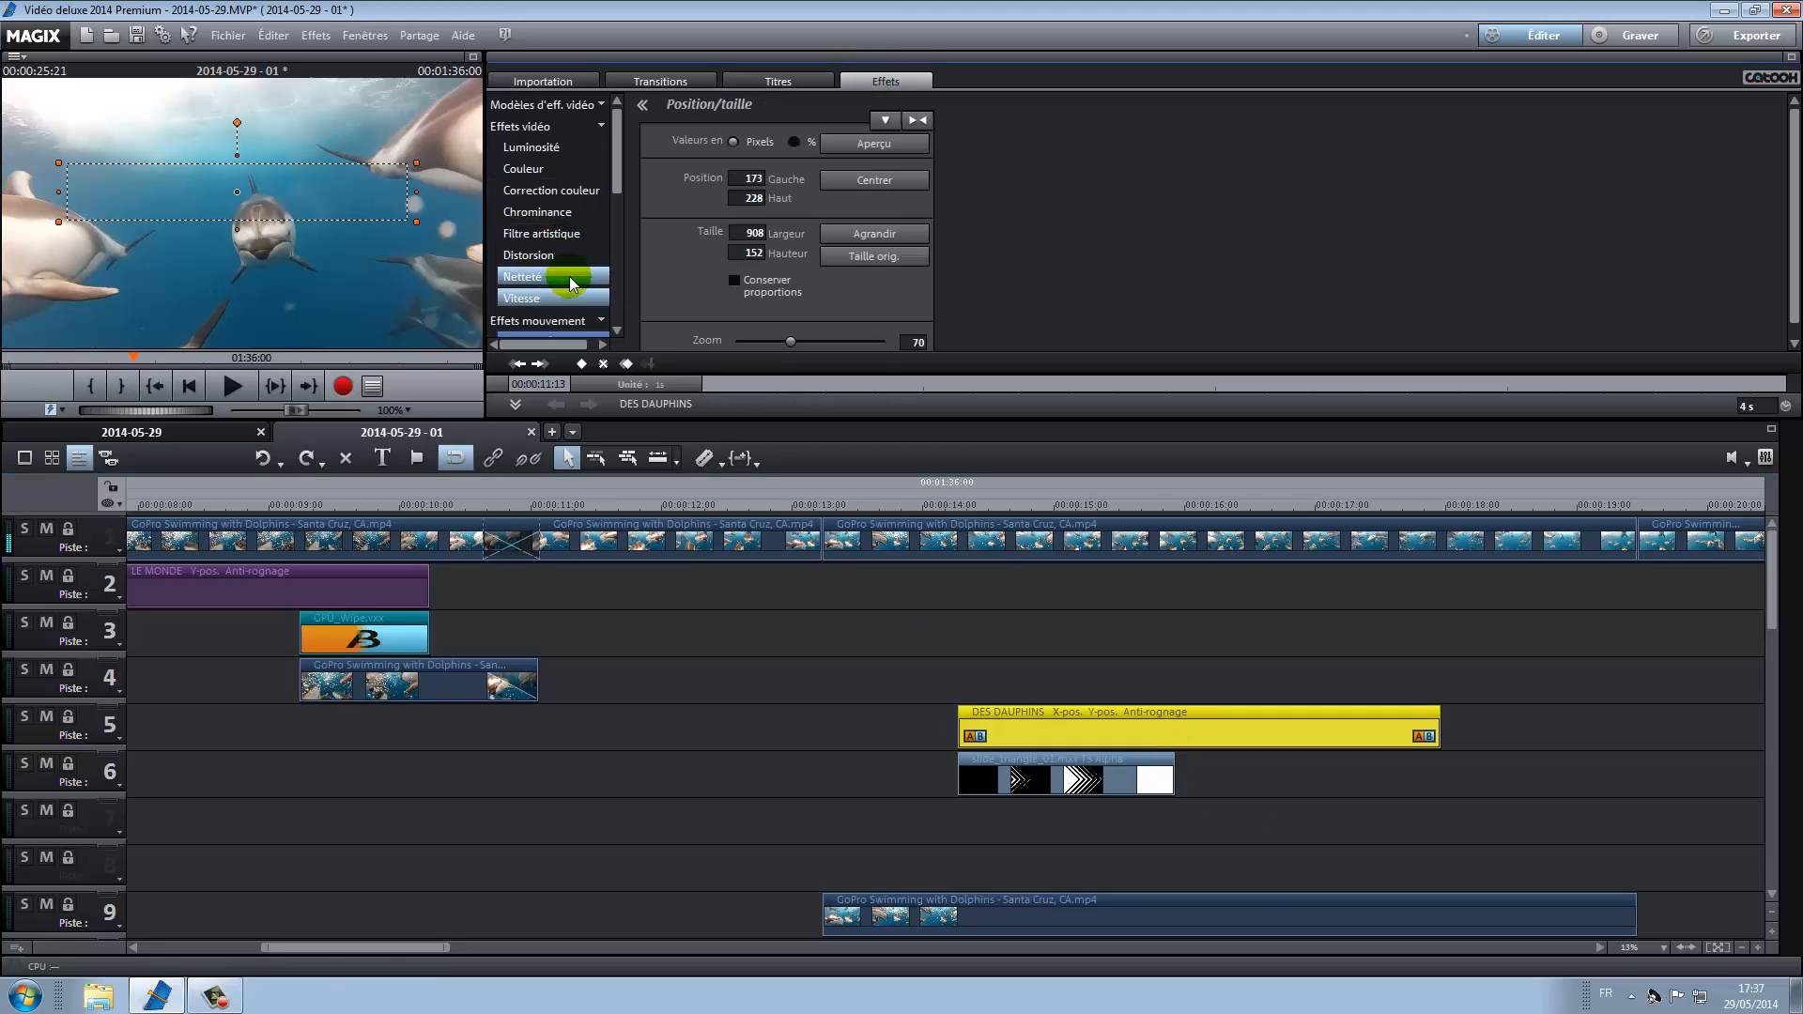
click(597, 126)
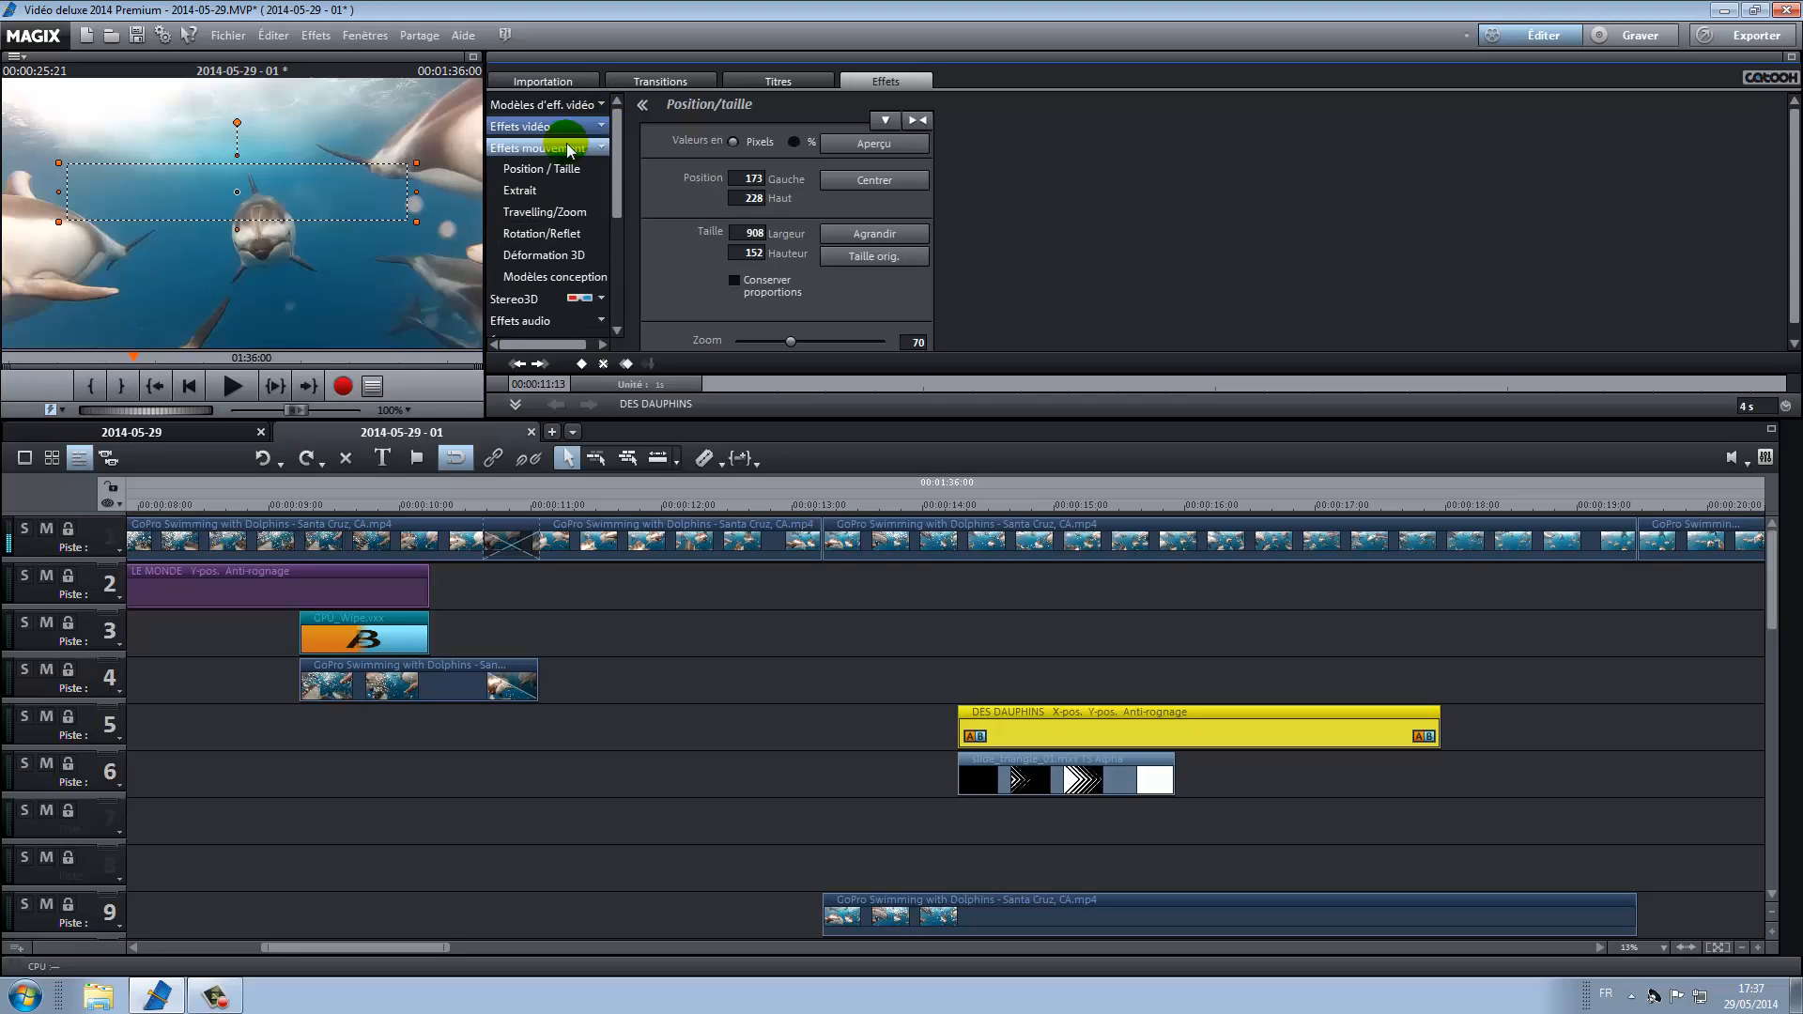
click(590, 152)
click(582, 258)
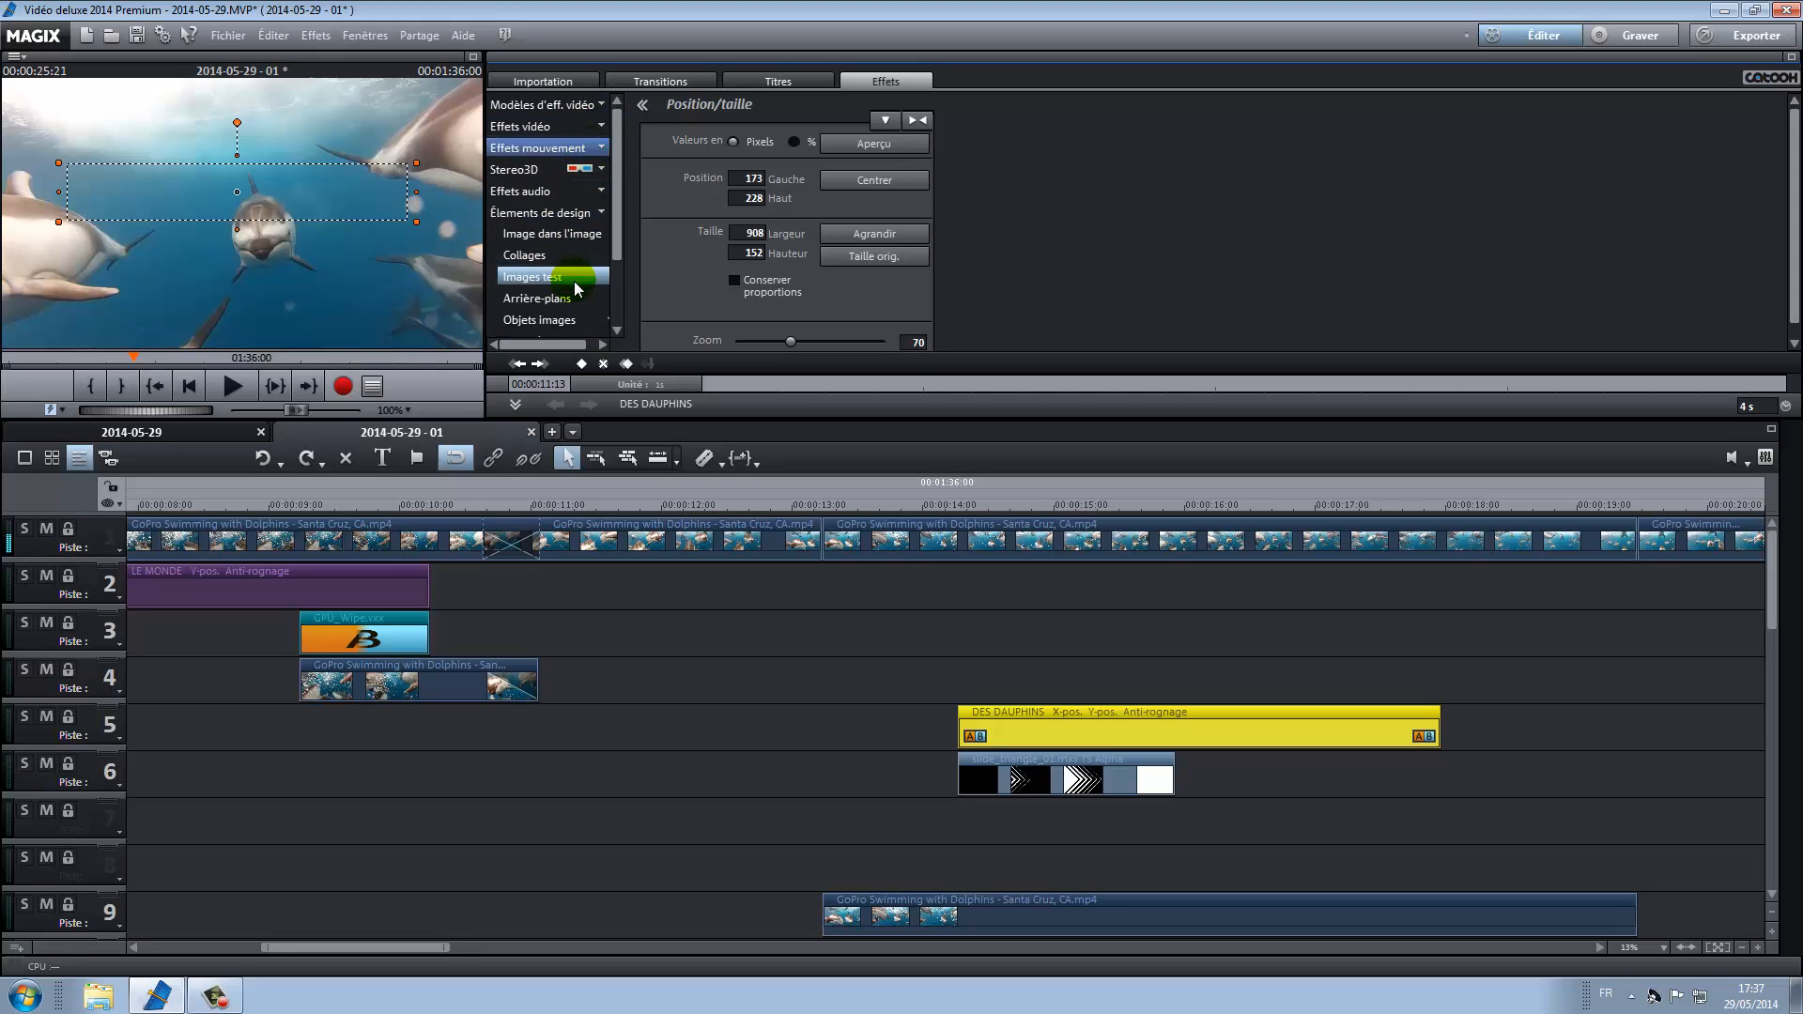
click(575, 216)
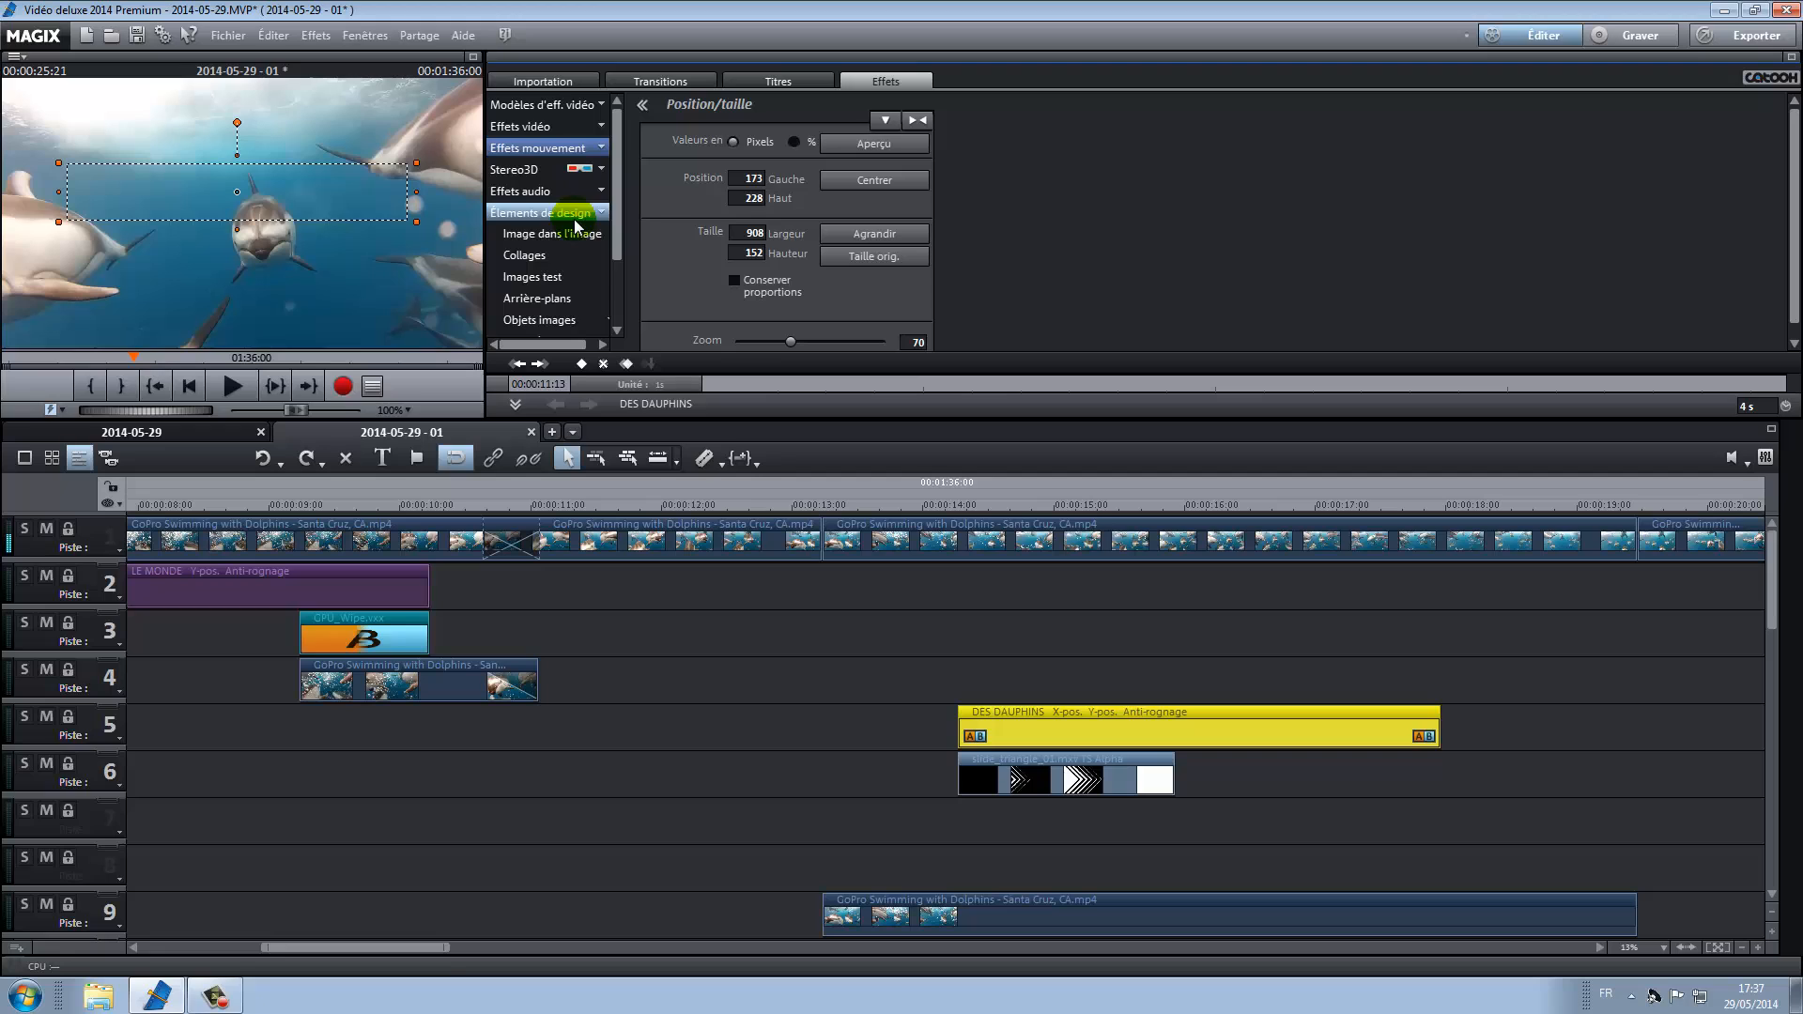
click(575, 278)
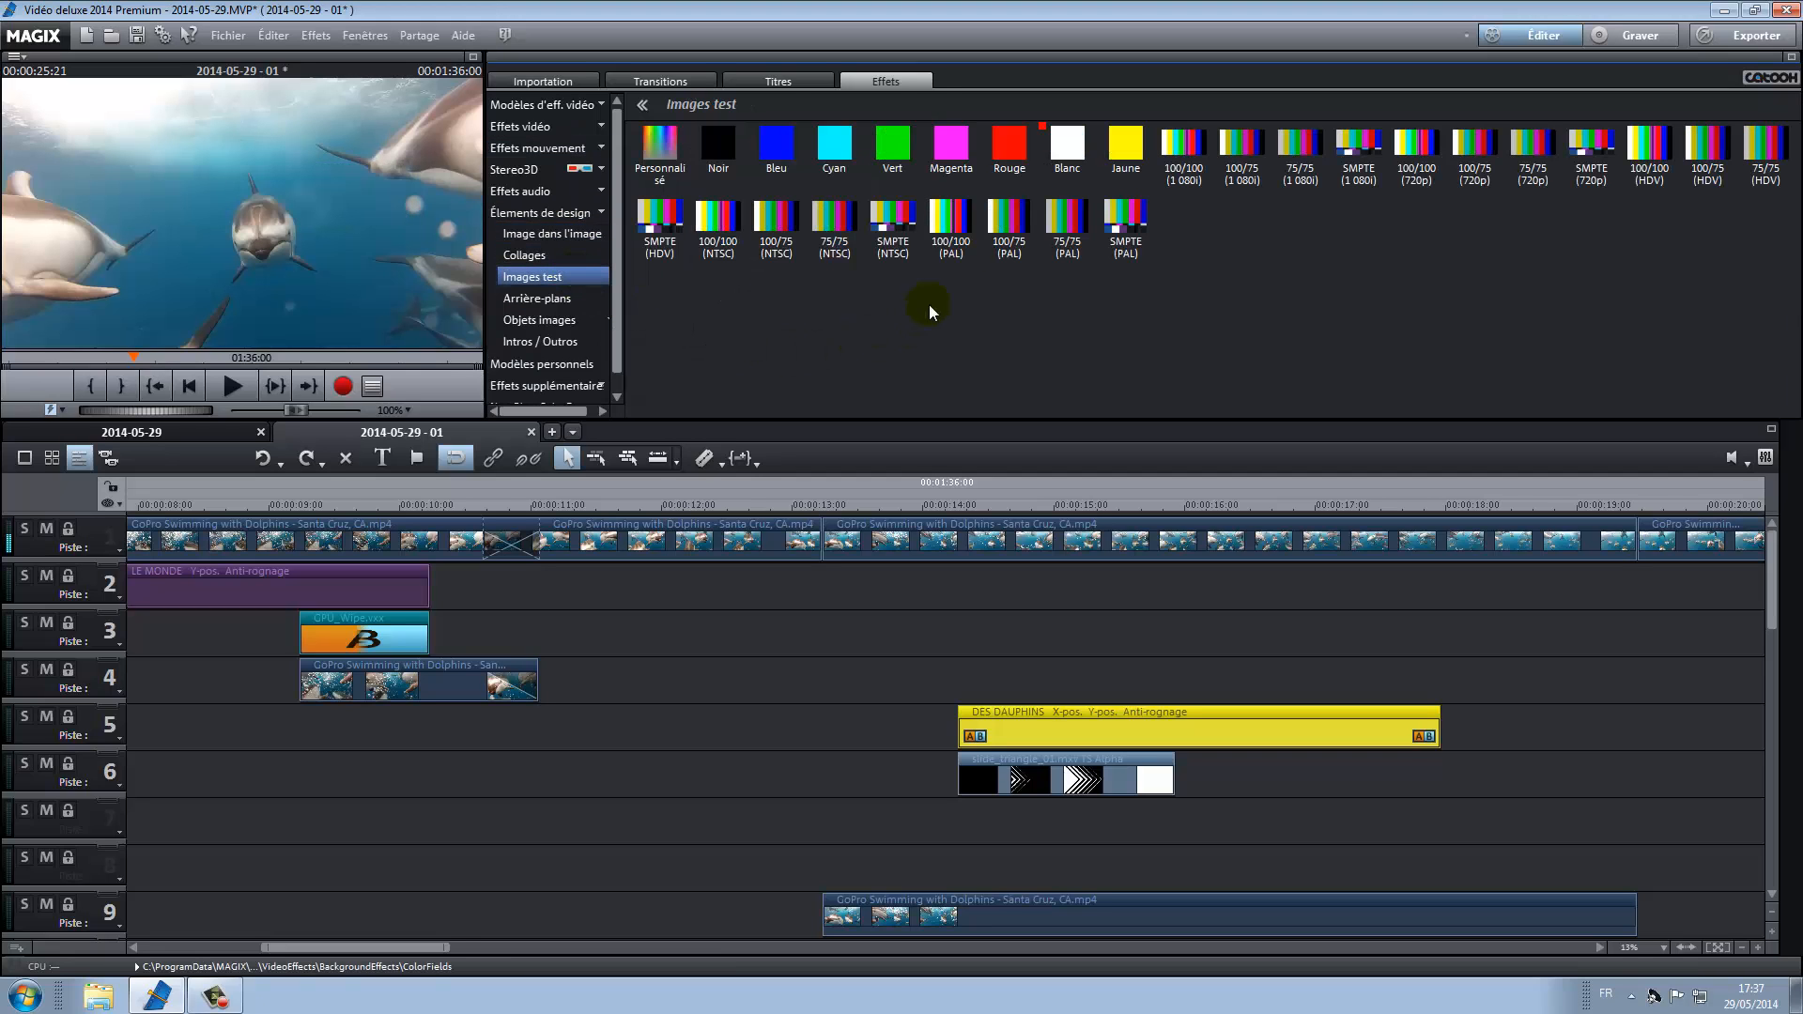
drag(1067, 145, 1046, 831)
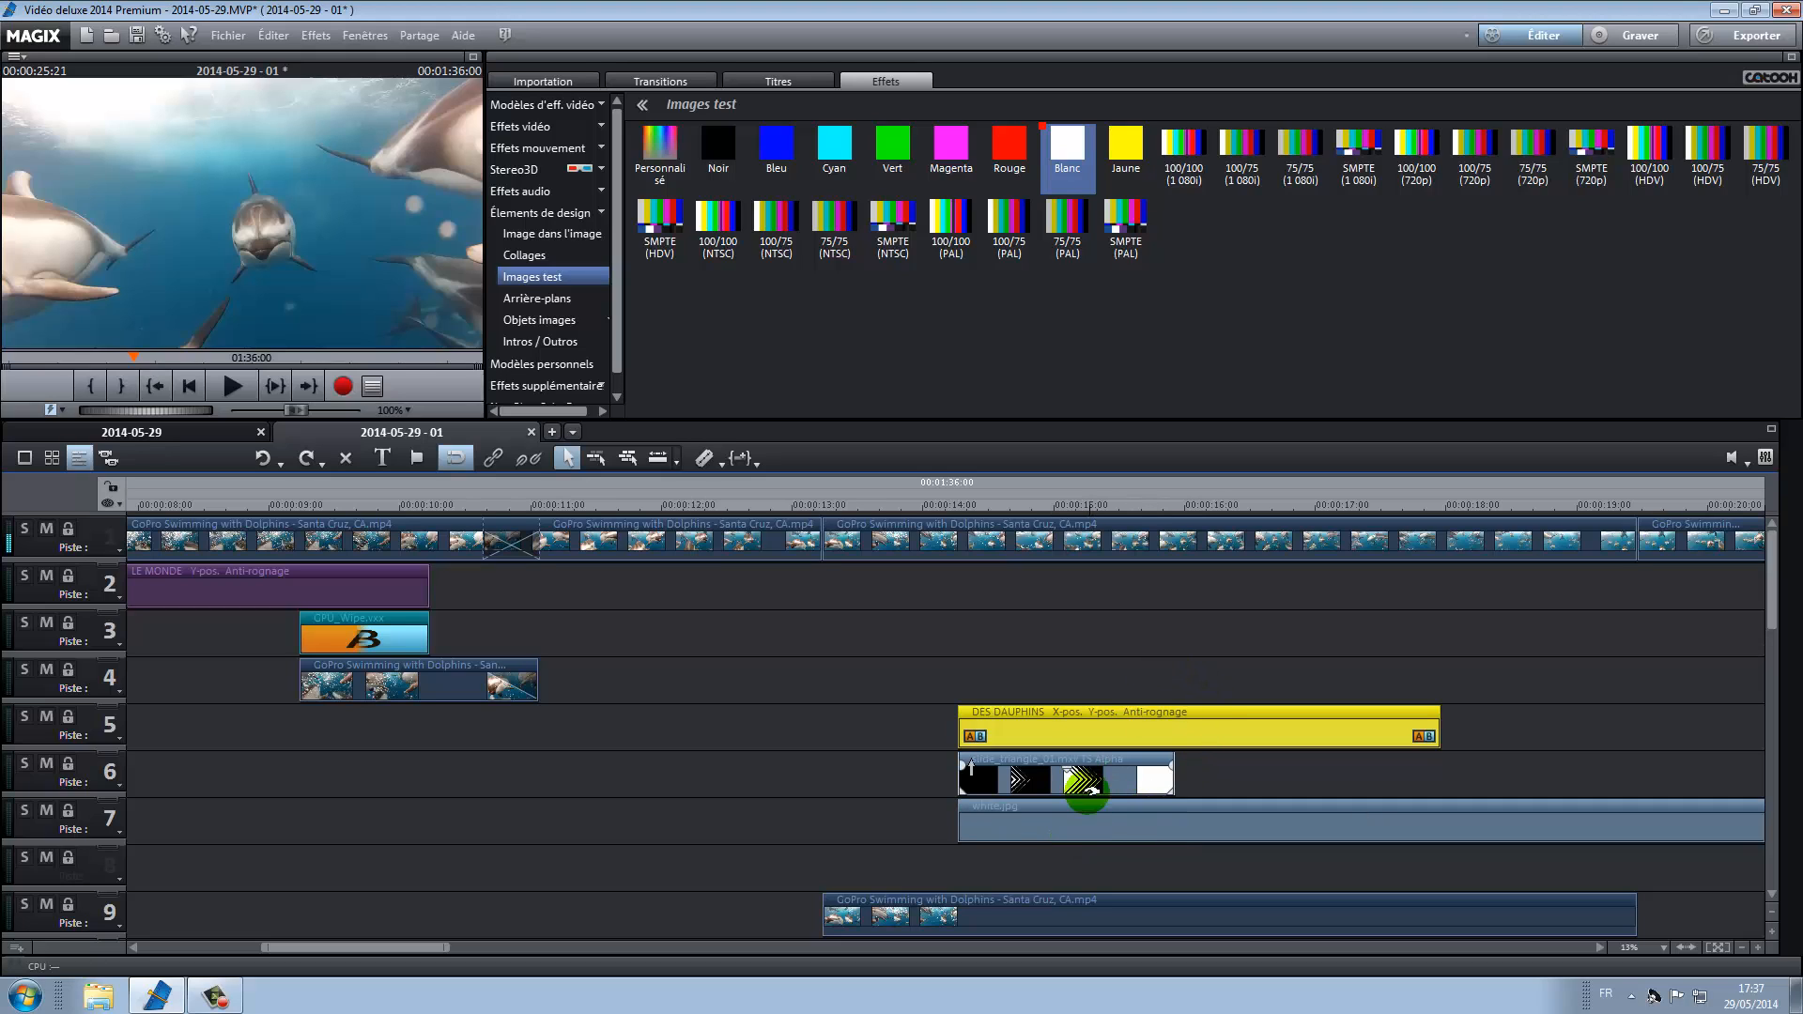
- Split the white image at 00:00:15:28, where the triangle transition ends, and move its second part to track 3, starting at the title's end
click(1179, 512)
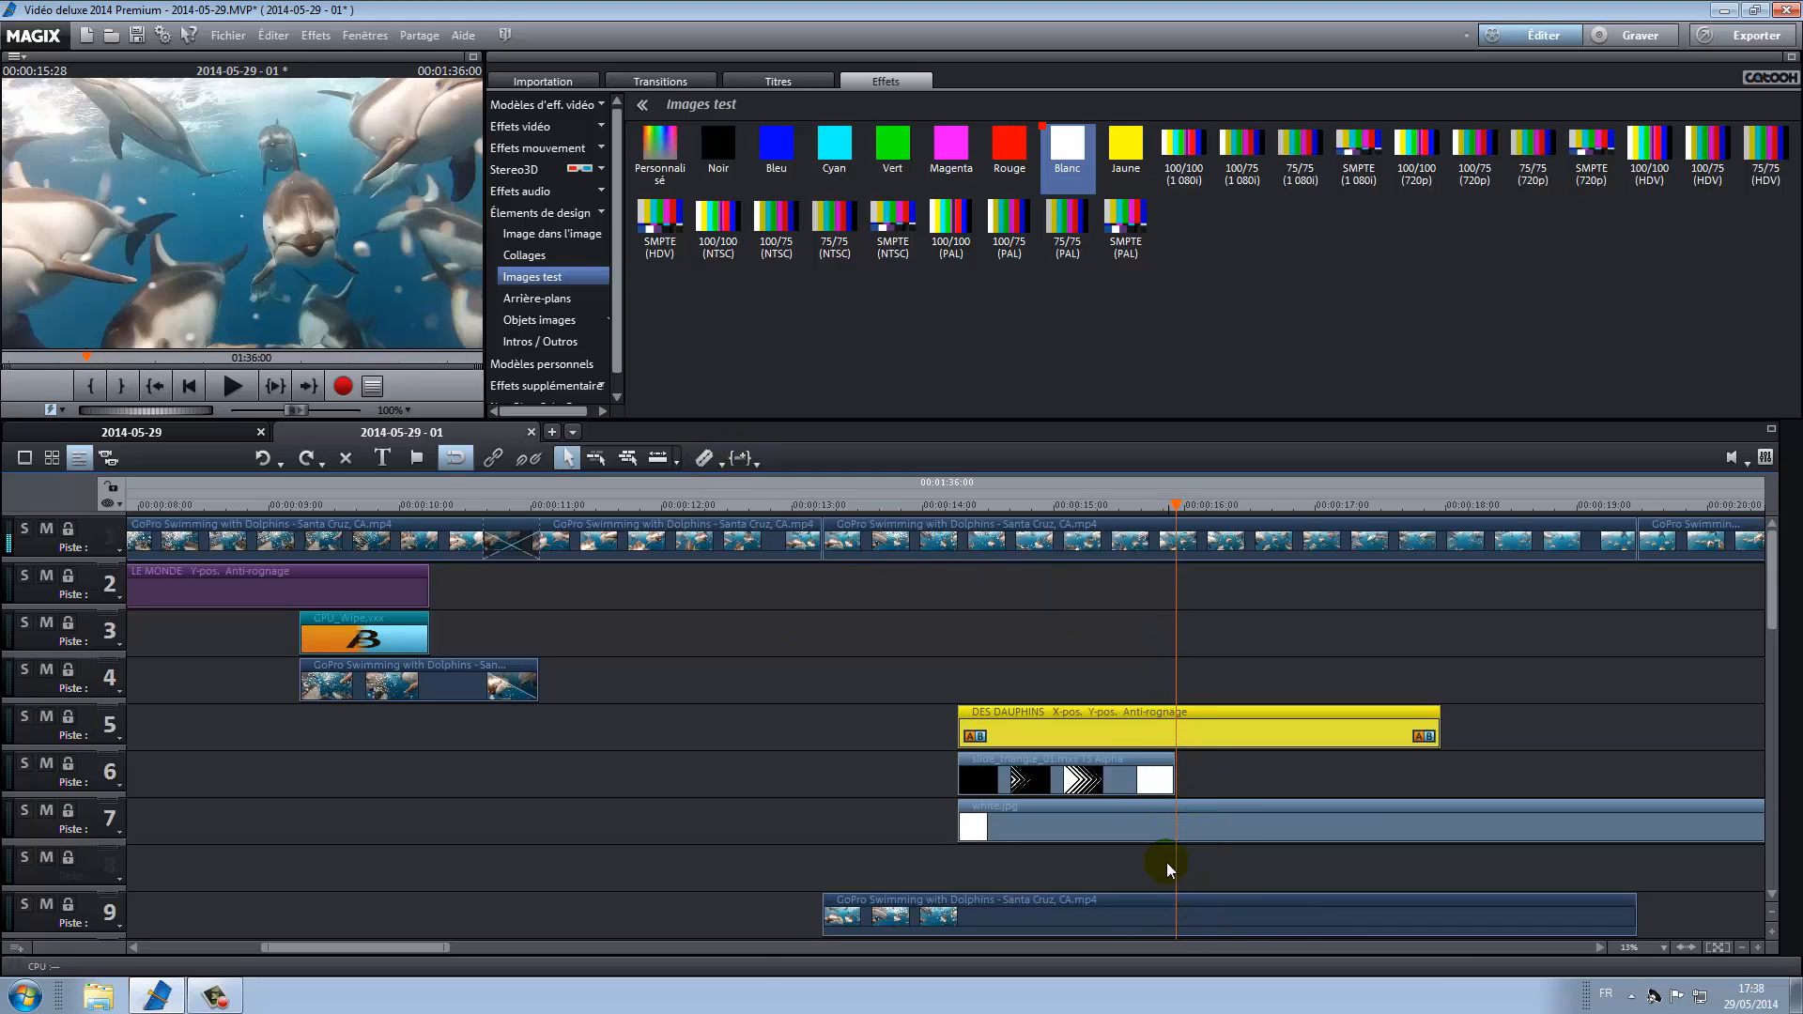
click(1139, 830)
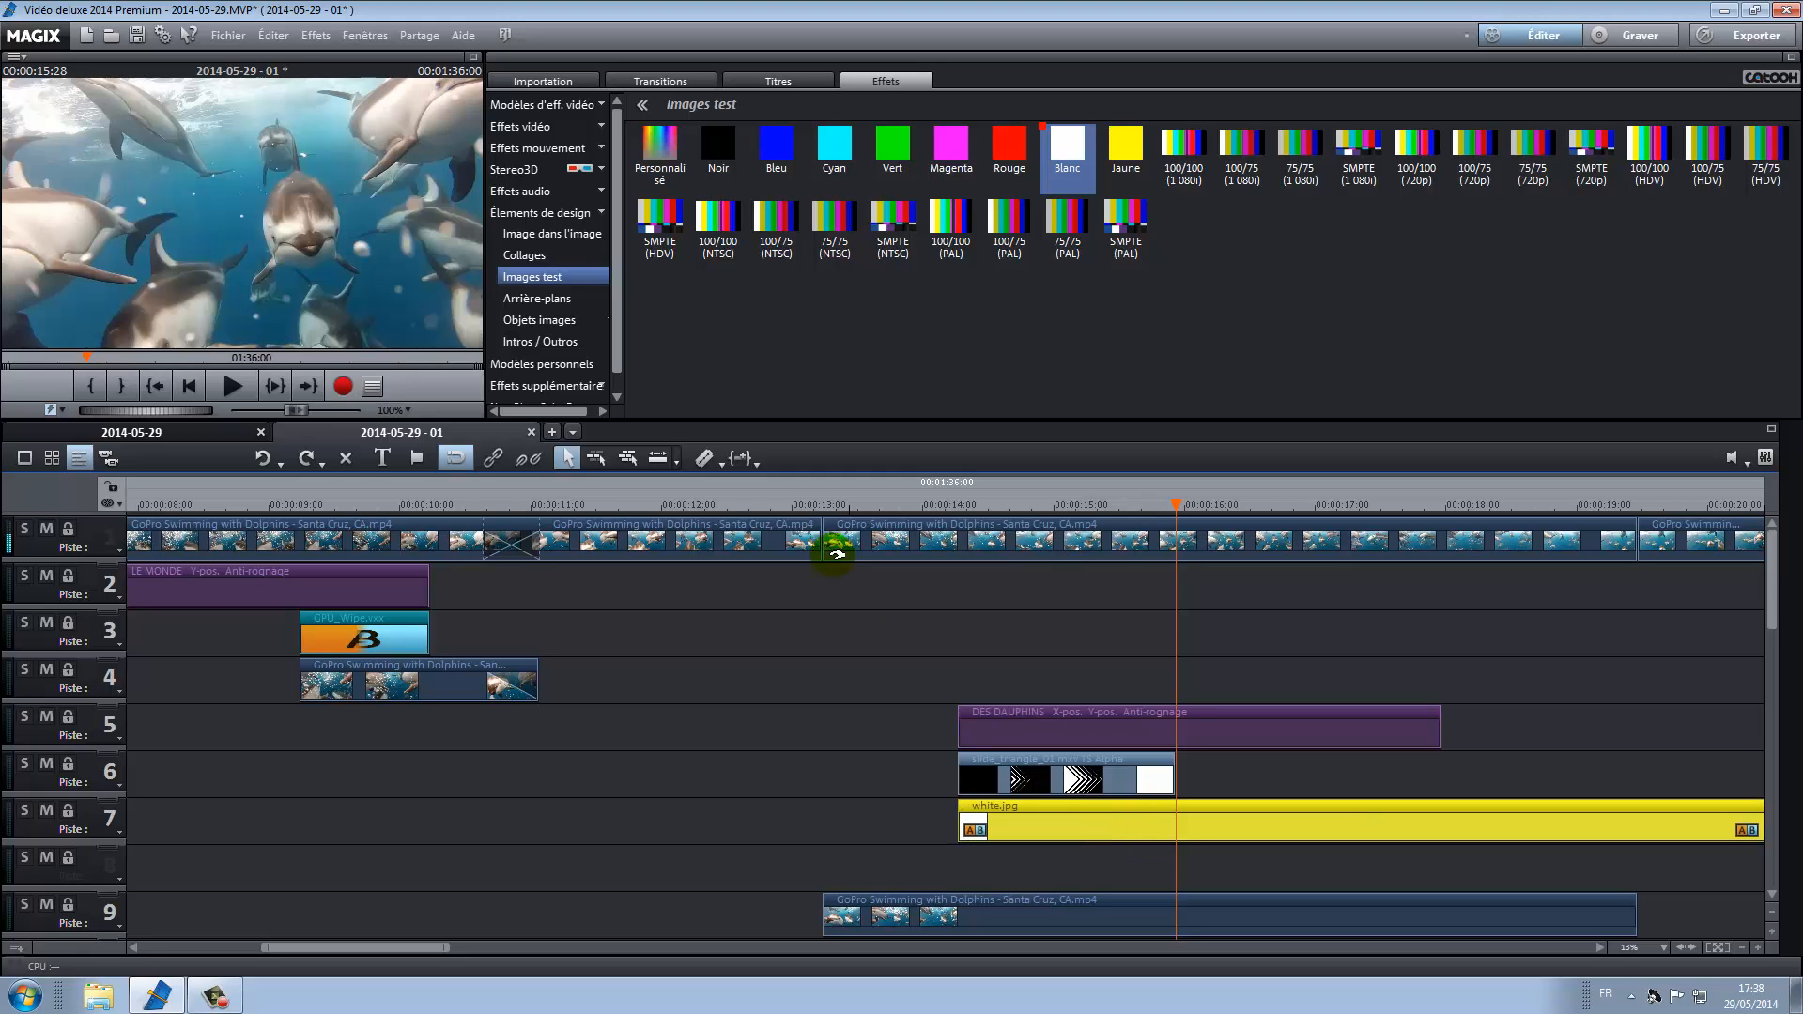
click(705, 459)
click(1340, 818)
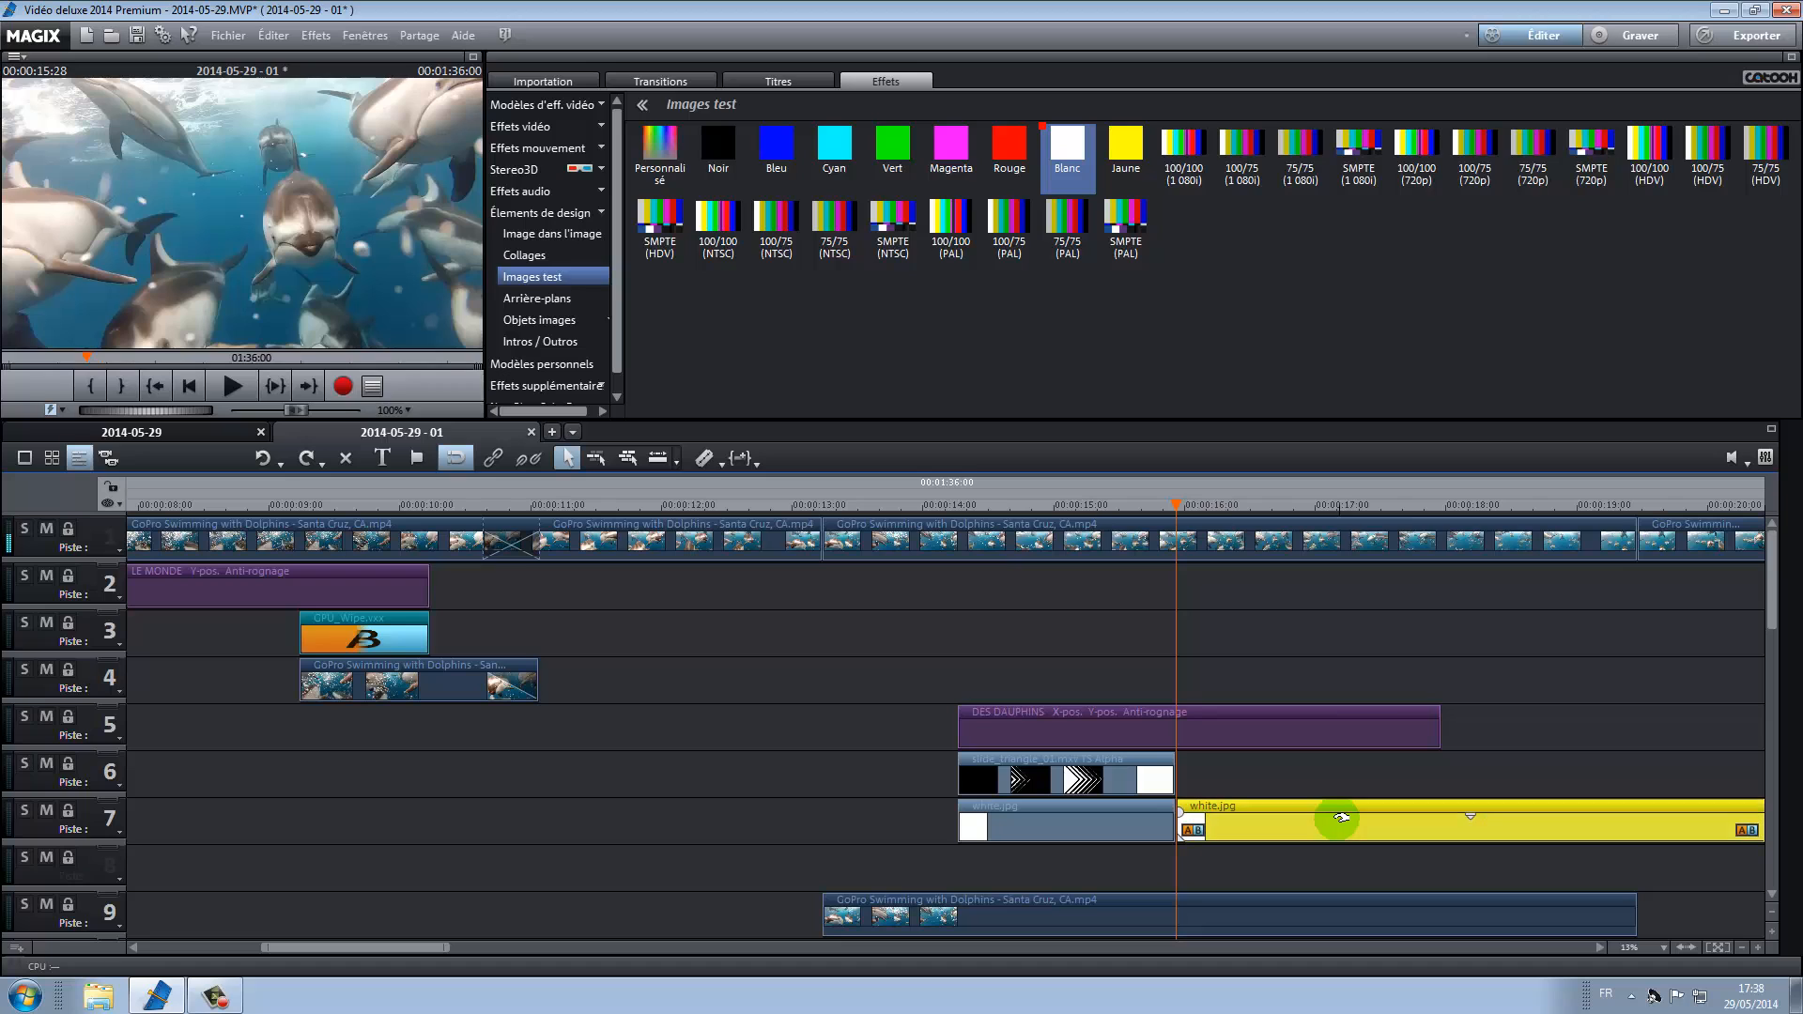
drag(1340, 818, 1613, 611)
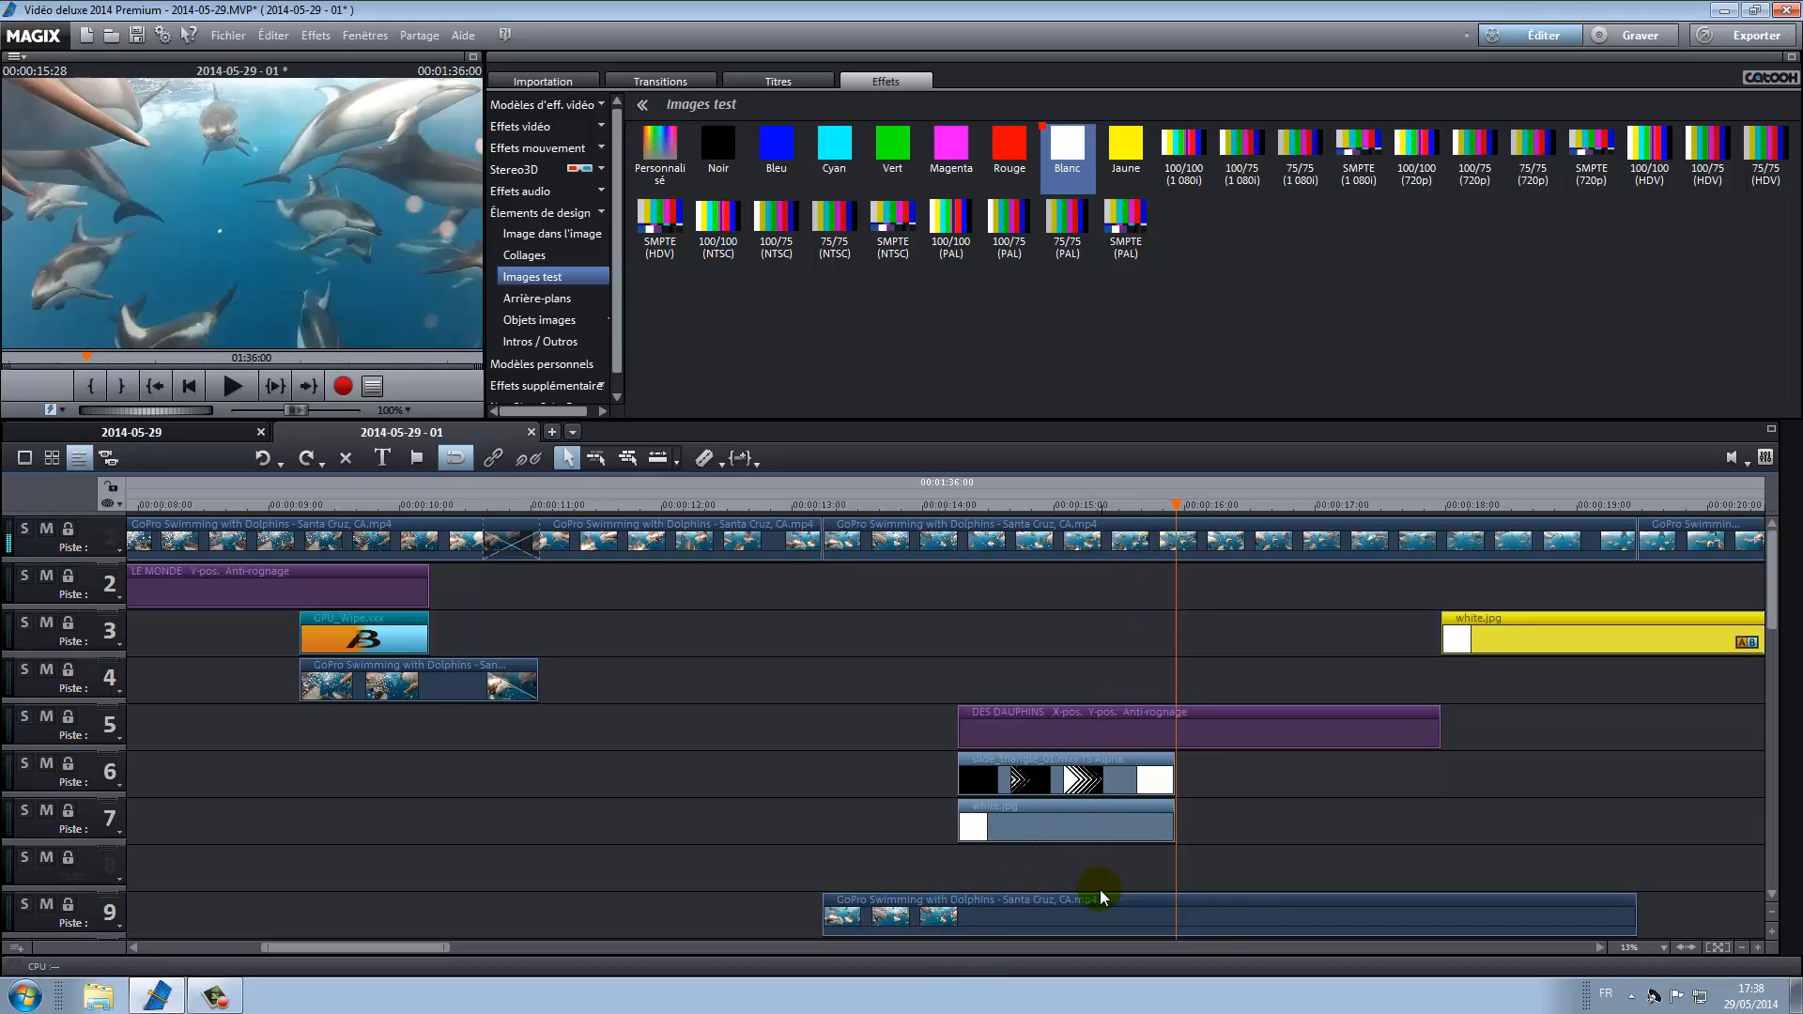
- Apply the Alpha chroma key to the triangle transition on track 6 and play it back from 00:00:14:03
click(1088, 779)
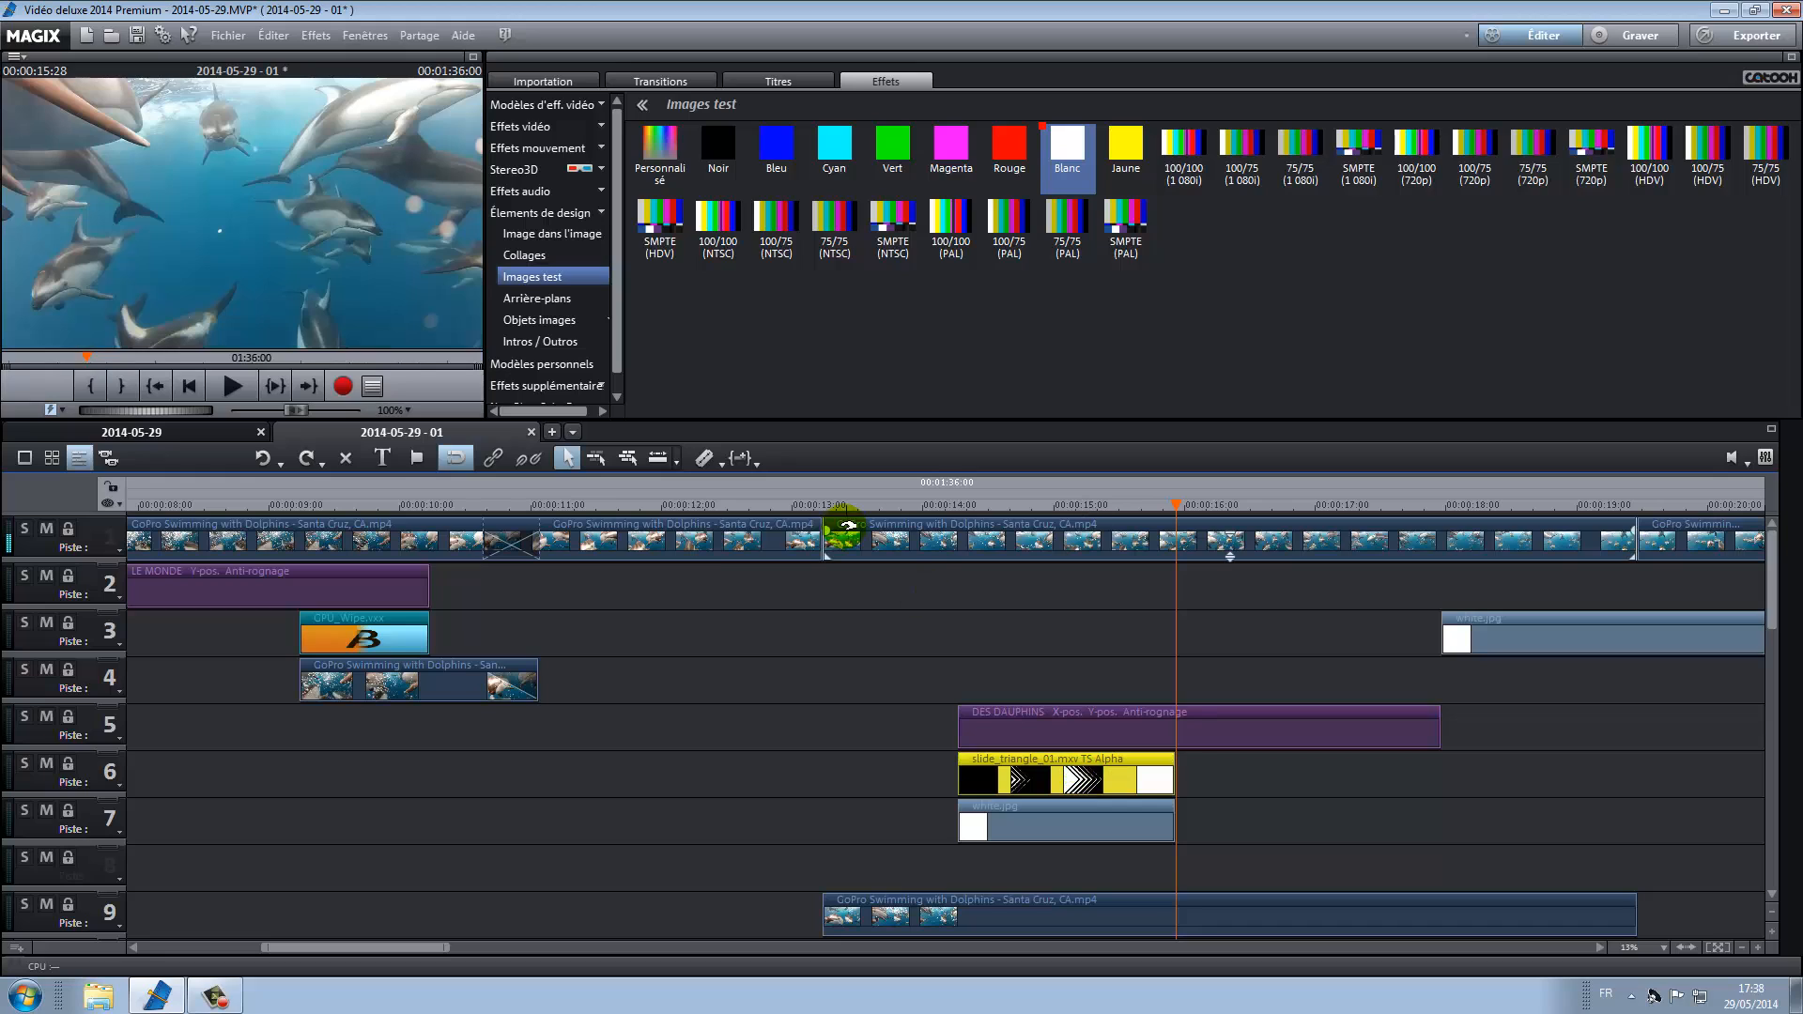
click(569, 148)
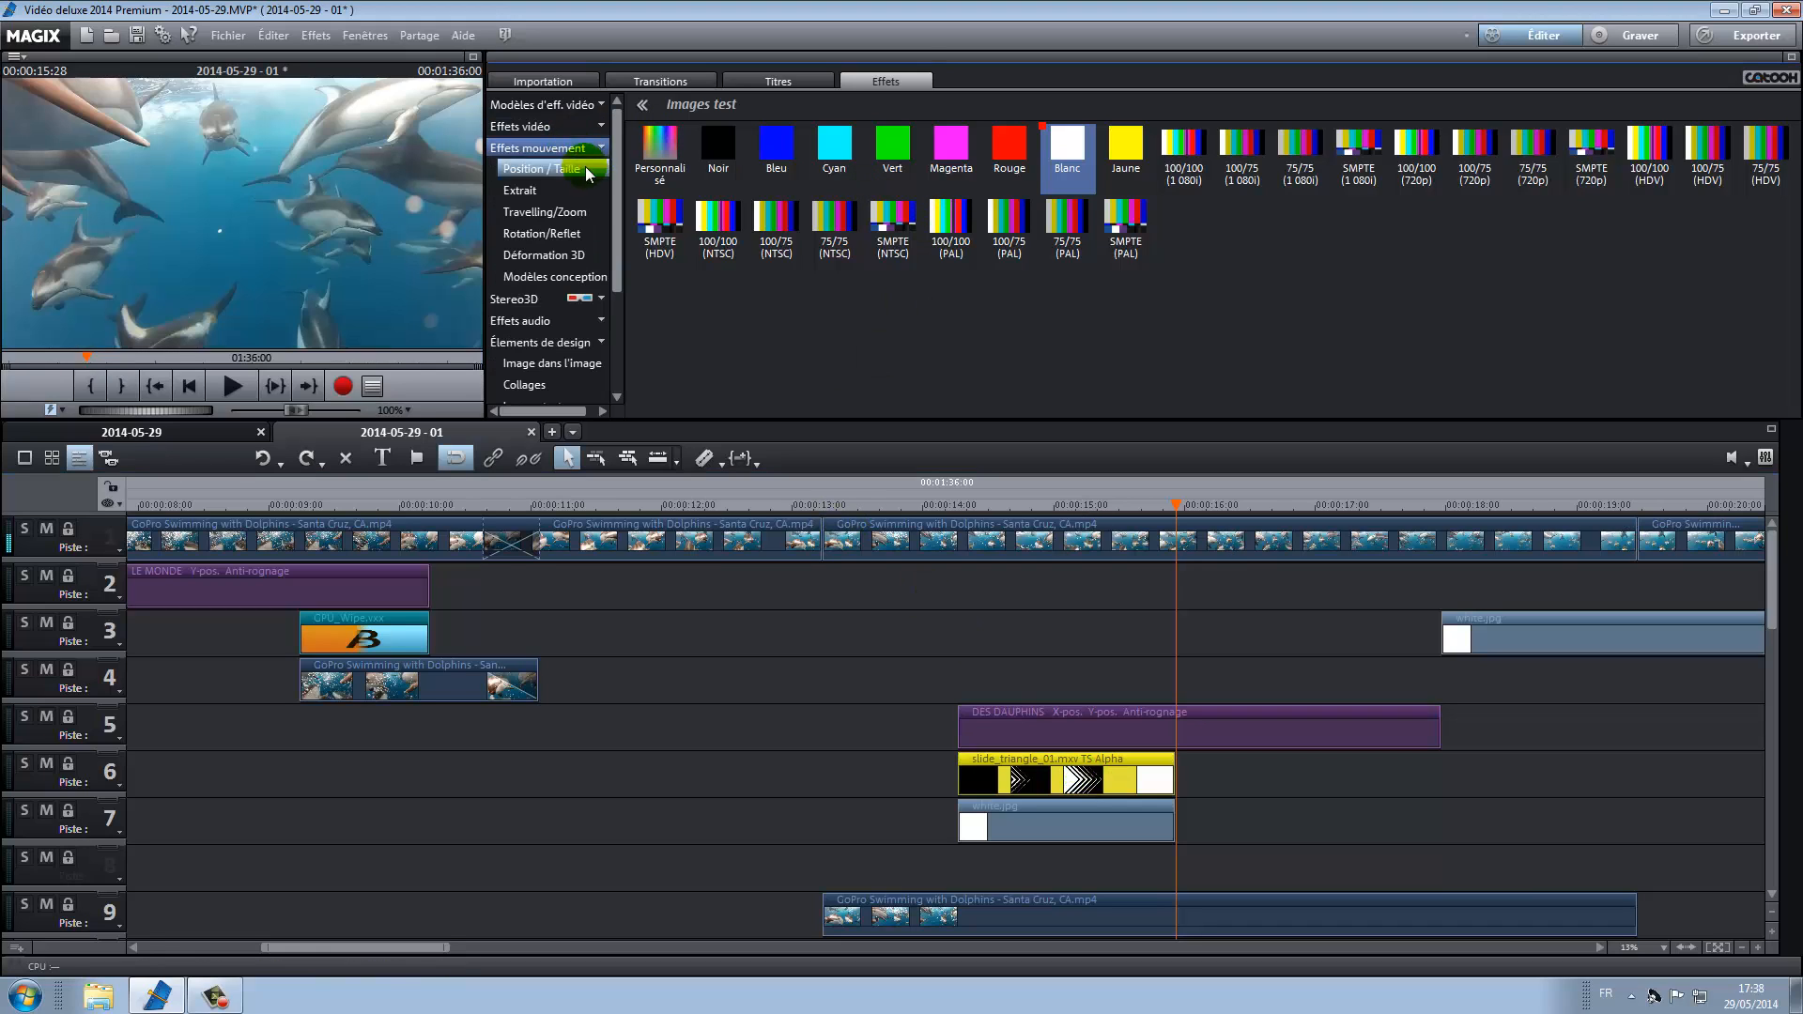
click(566, 132)
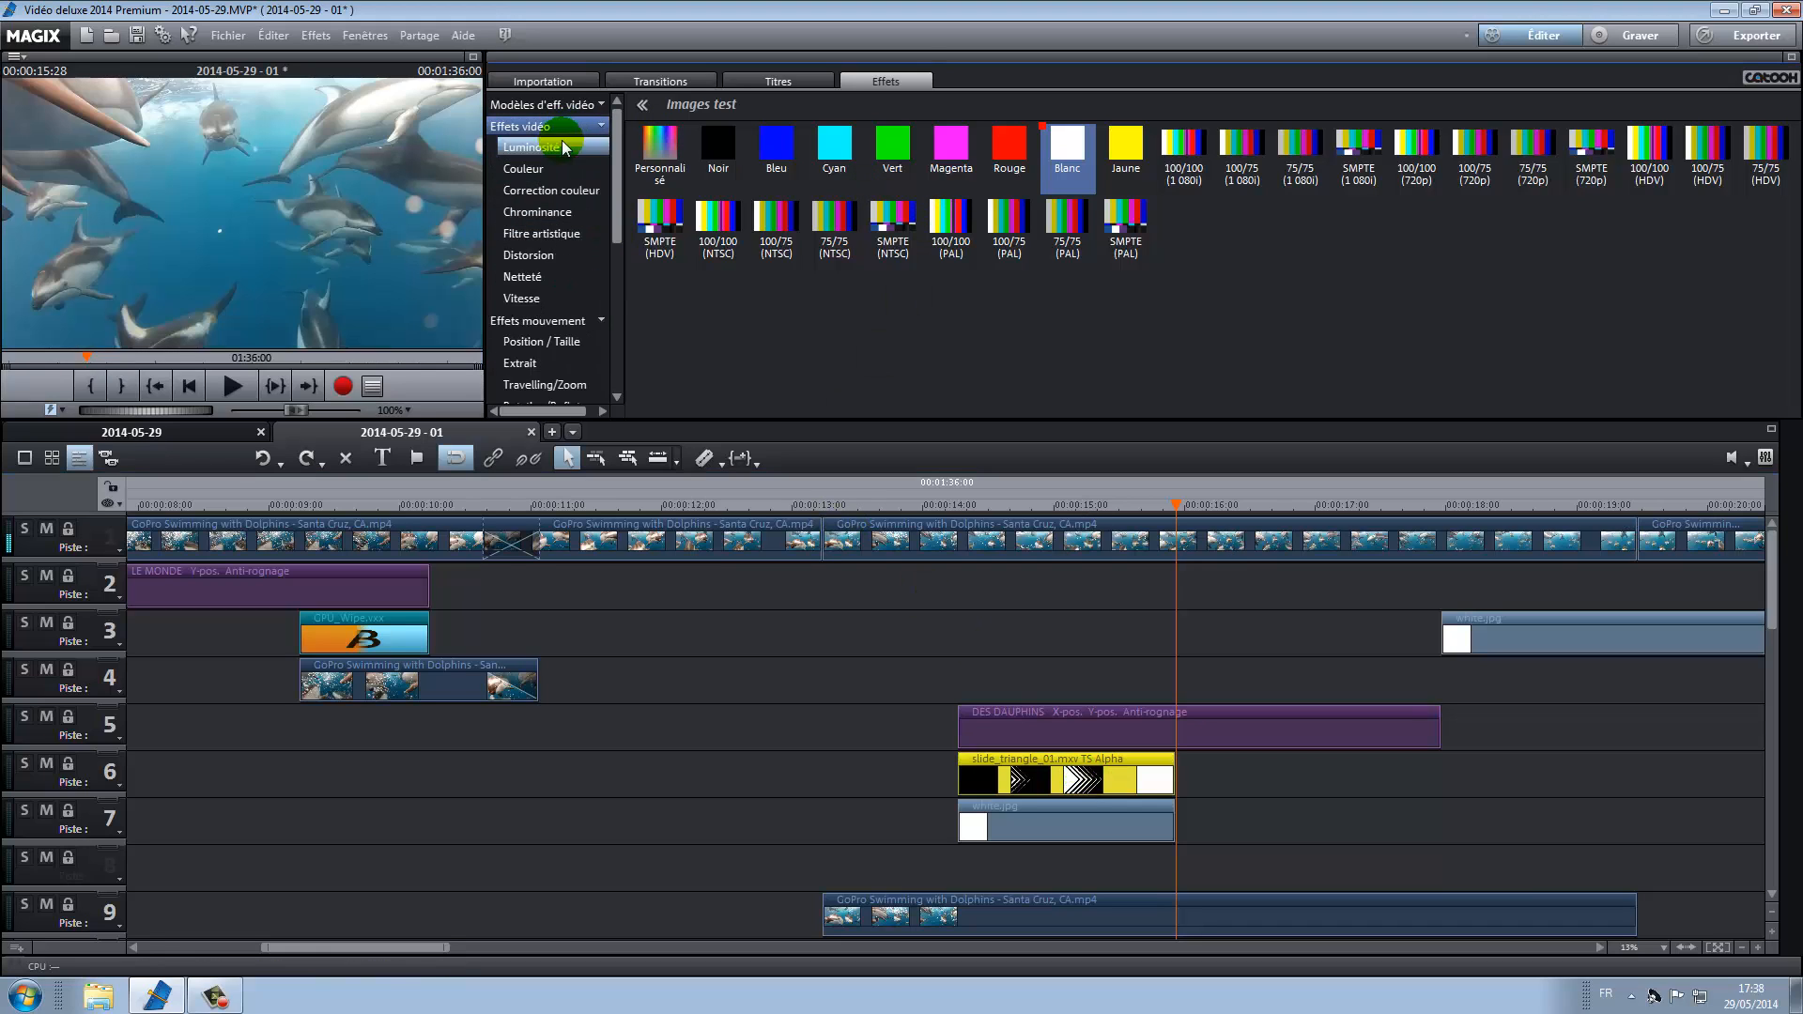
click(544, 212)
click(765, 229)
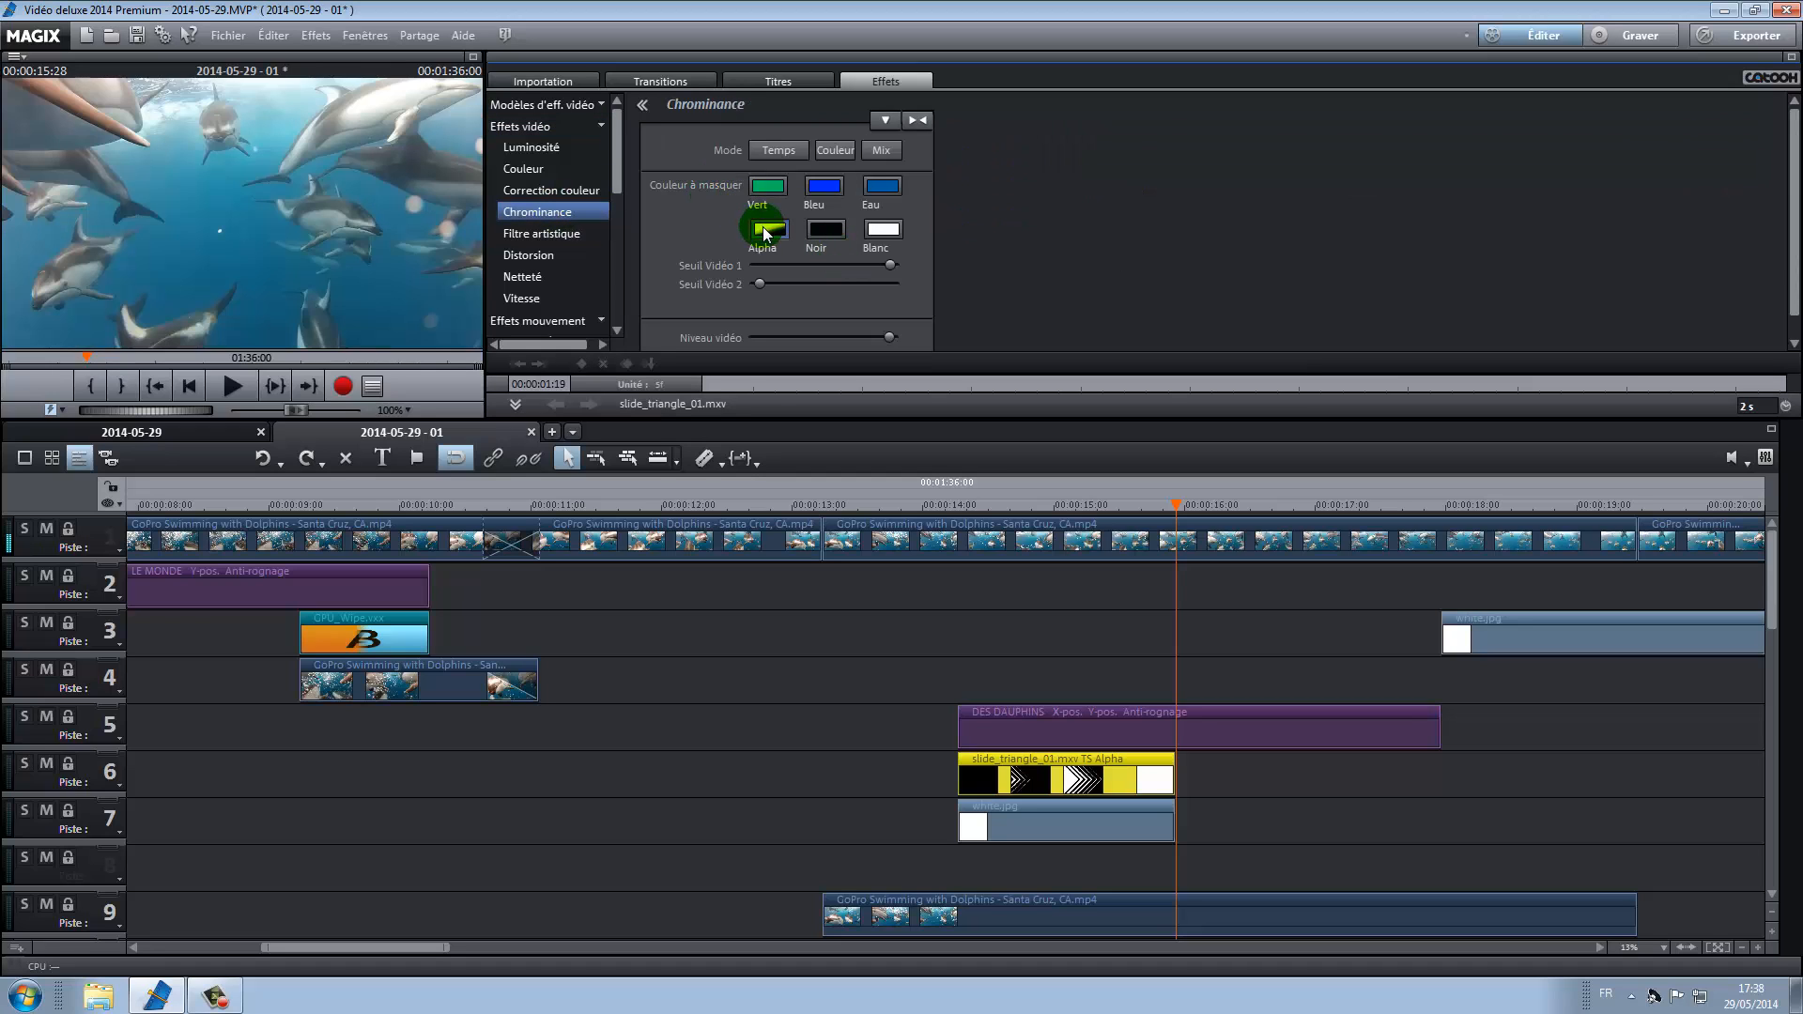
drag(1171, 511, 936, 511)
click(240, 395)
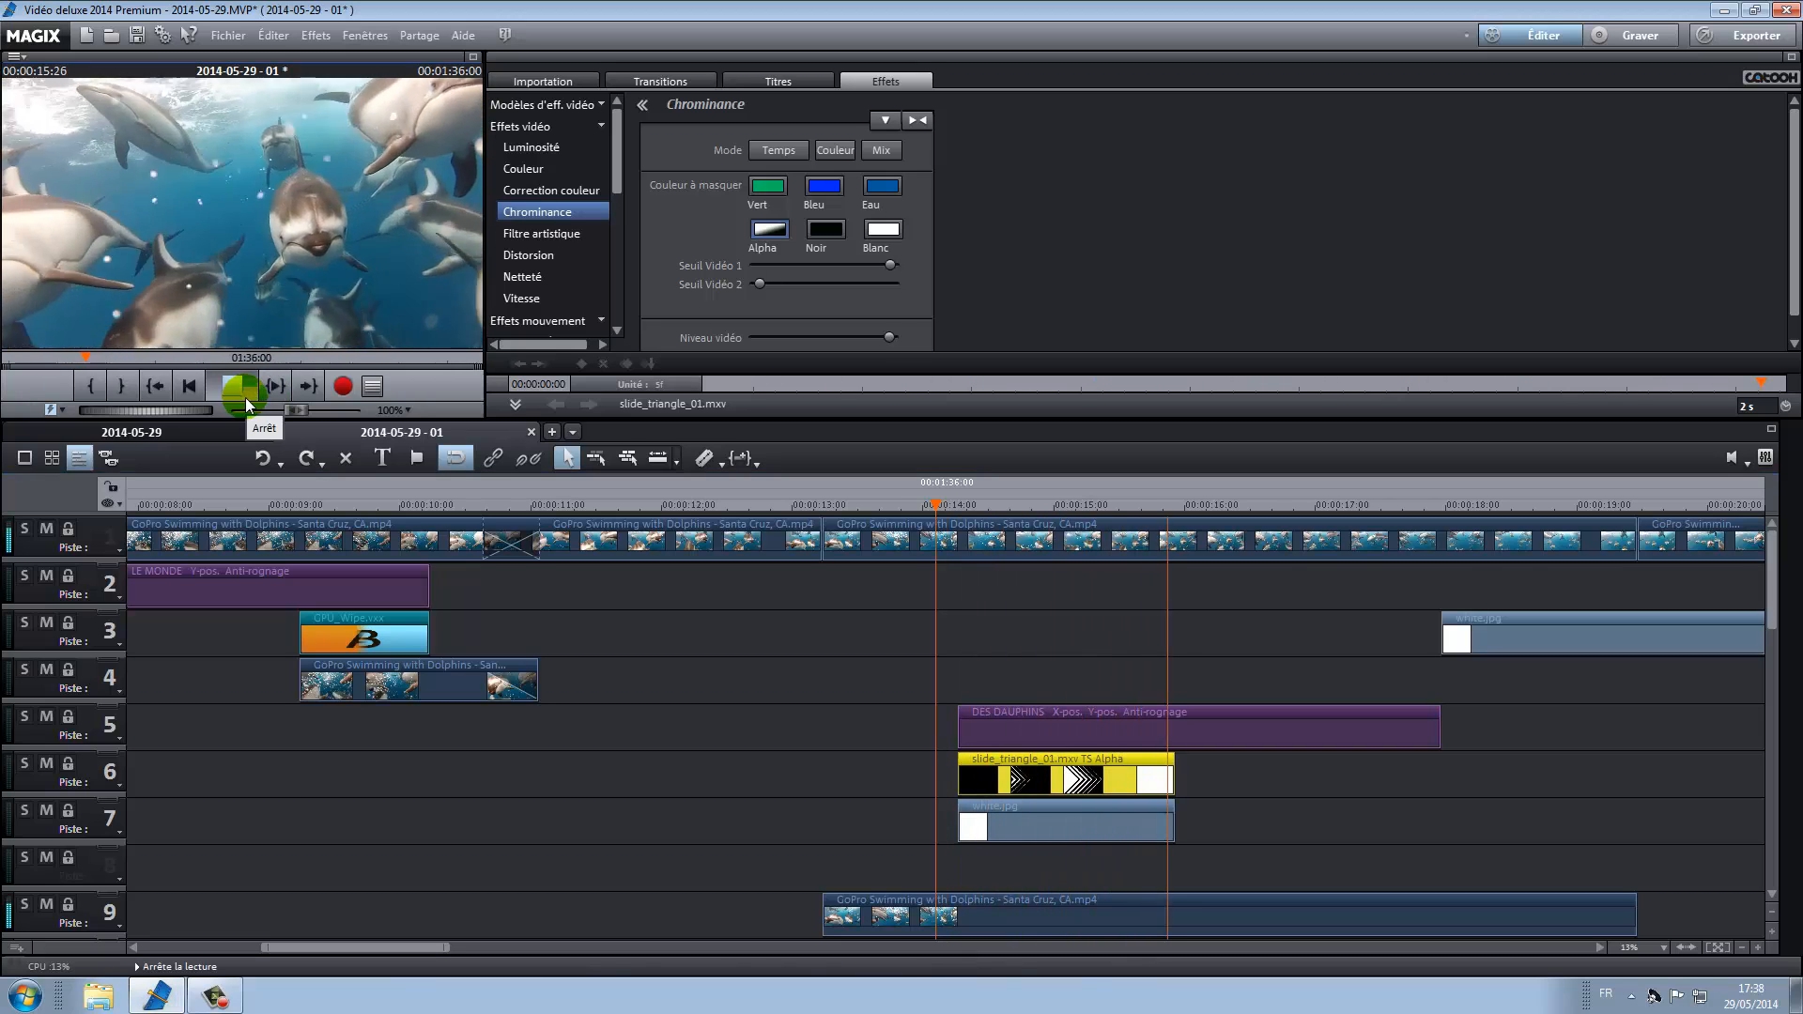
click(245, 402)
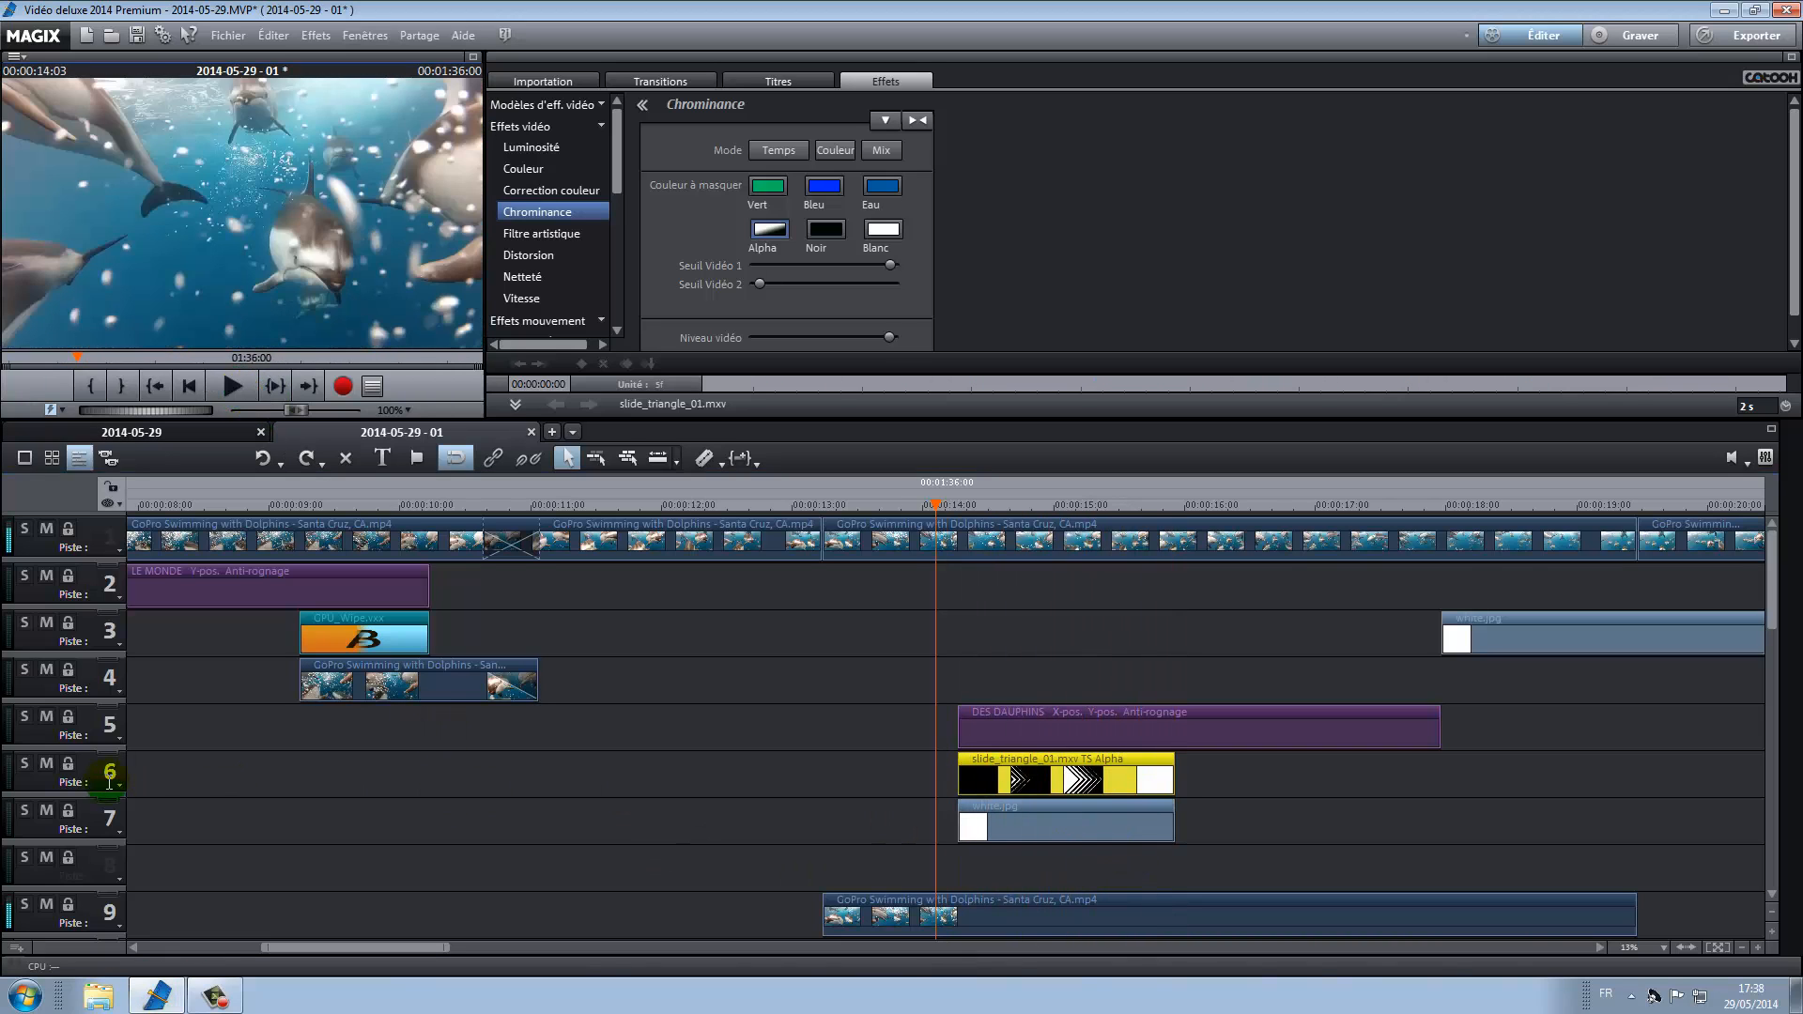
- Mute track 7 and move the copied dolphin clip from track 9 to track 8
click(971, 856)
click(46, 812)
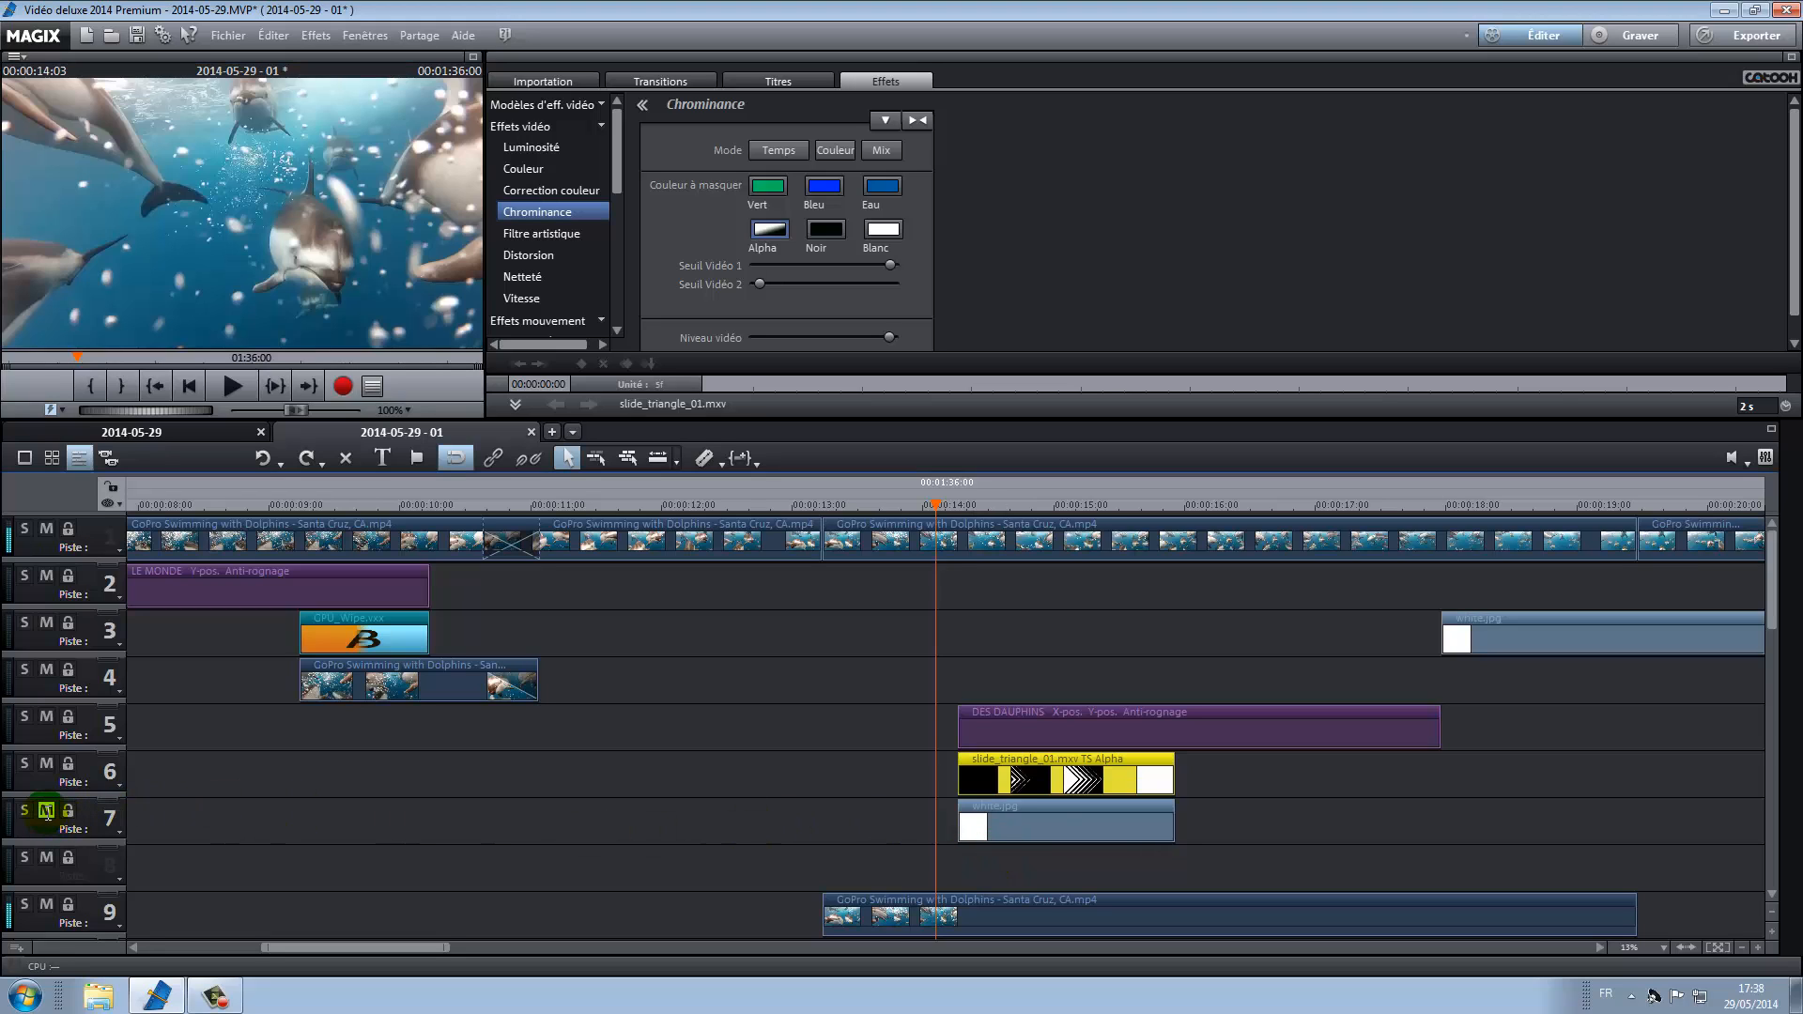
drag(1046, 909, 1046, 865)
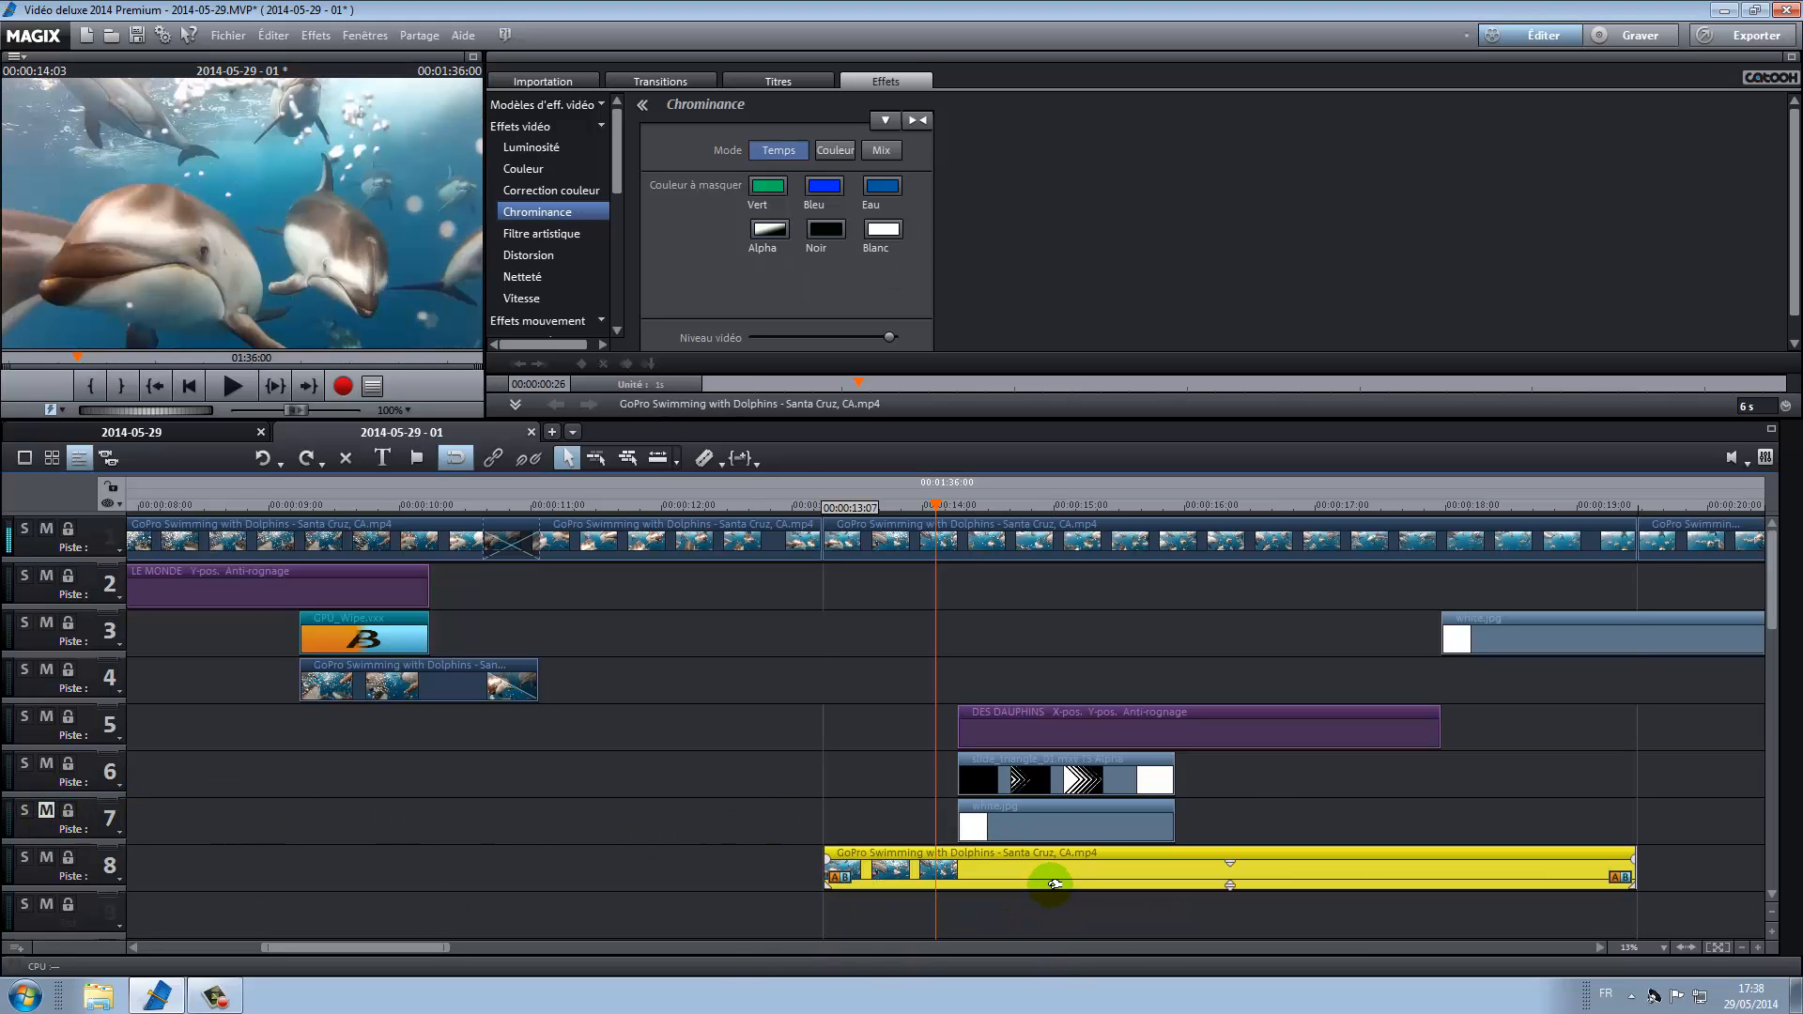
- Play back the film from the start of the copied clip at 00:00:13:07
drag(958, 483, 823, 491)
click(96, 331)
click(231, 385)
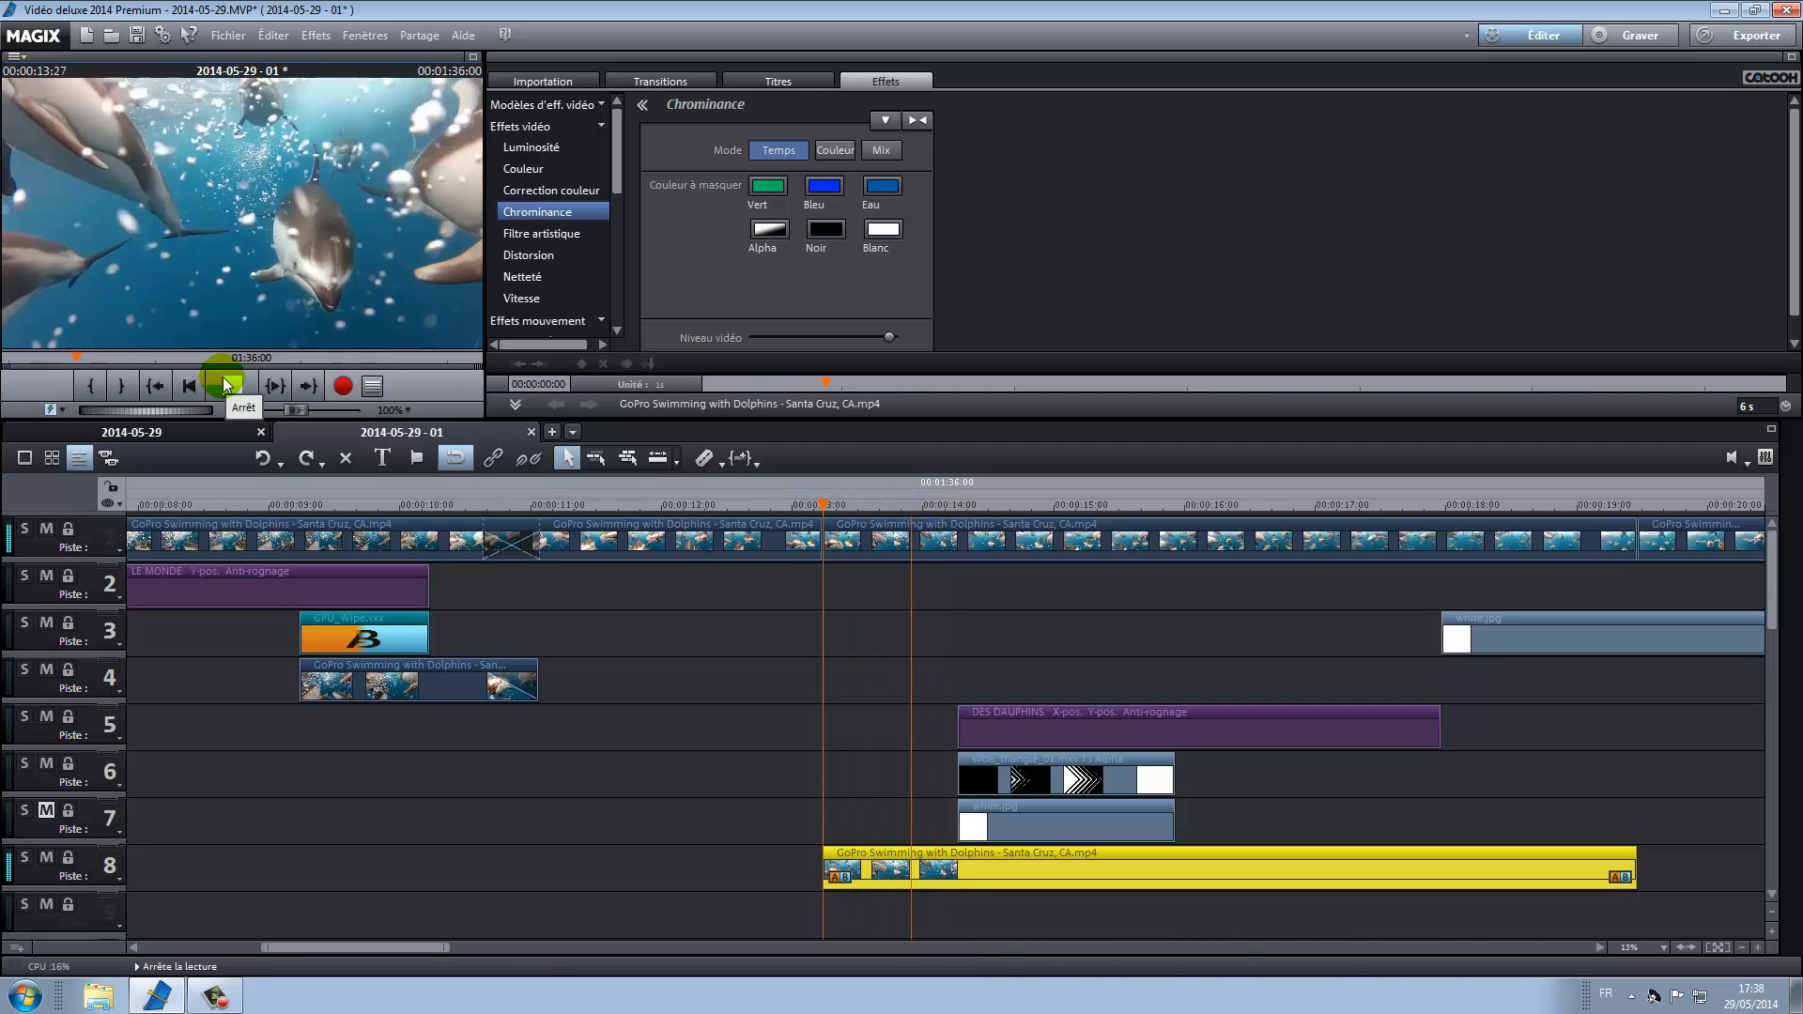
click(227, 385)
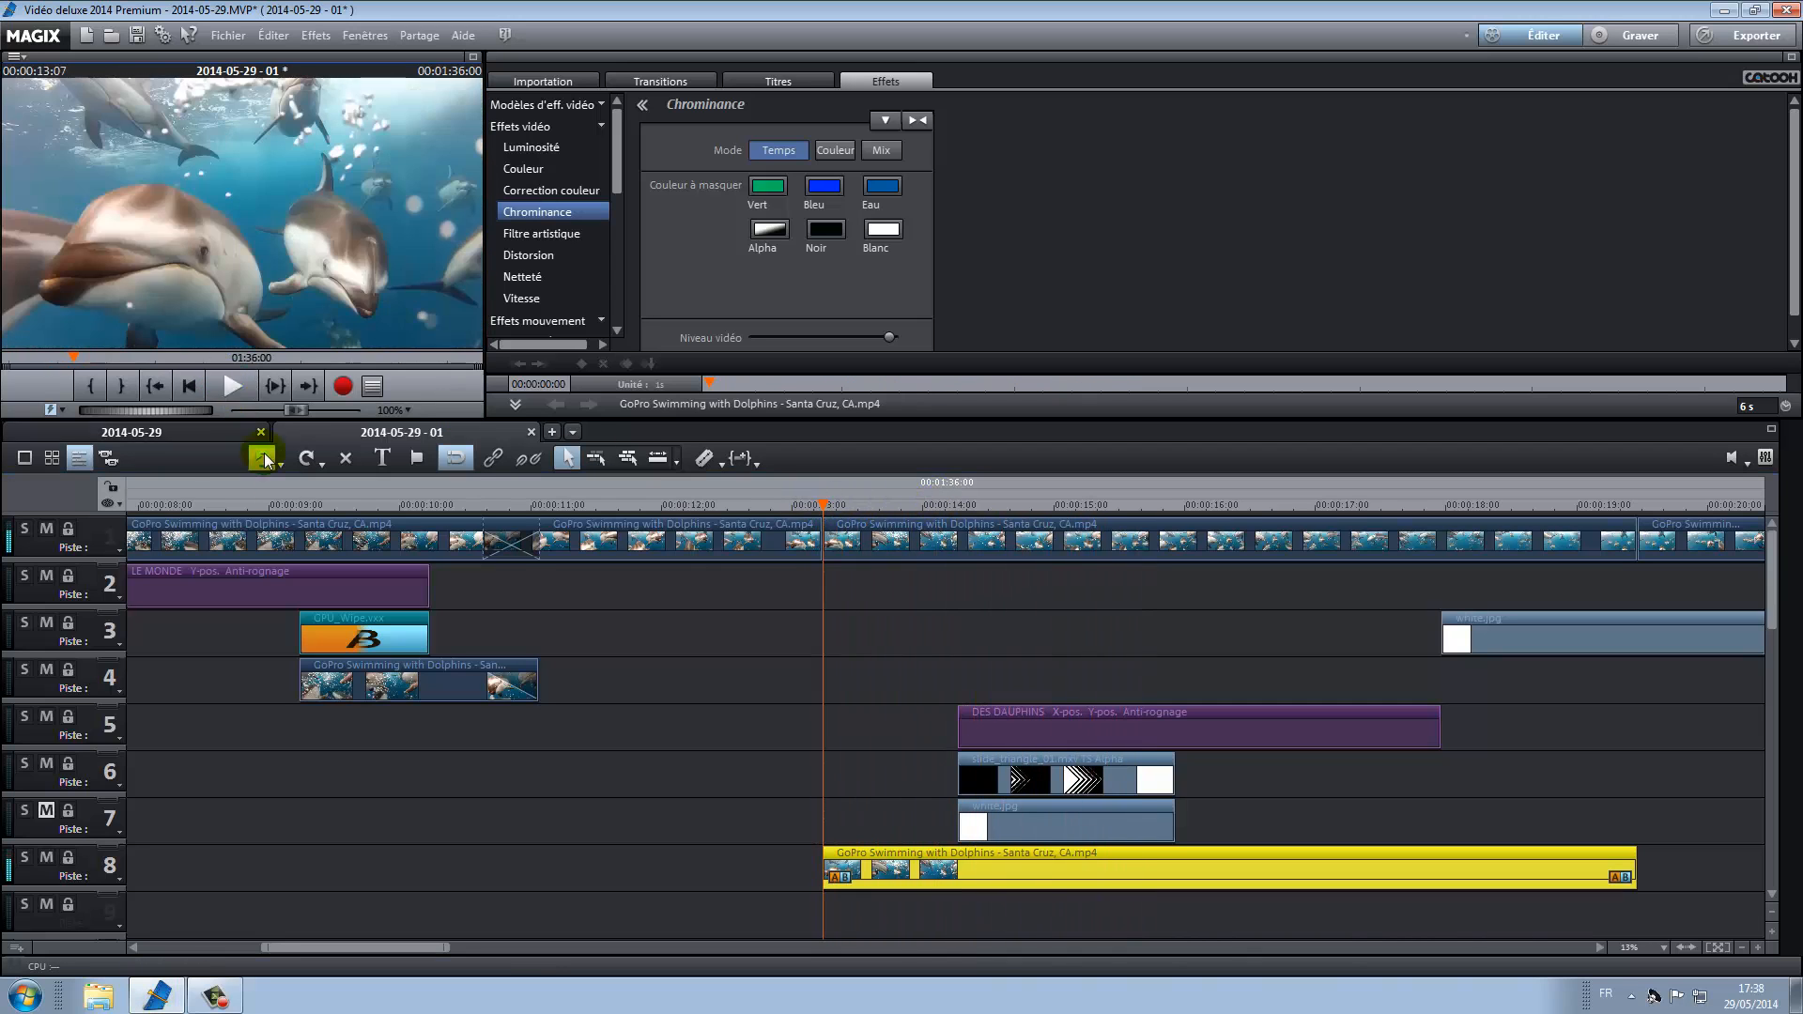
- Separate the copied dolphin clip's video and audio onto tracks 8 and 9
click(979, 850)
click(980, 870)
right_click(980, 870)
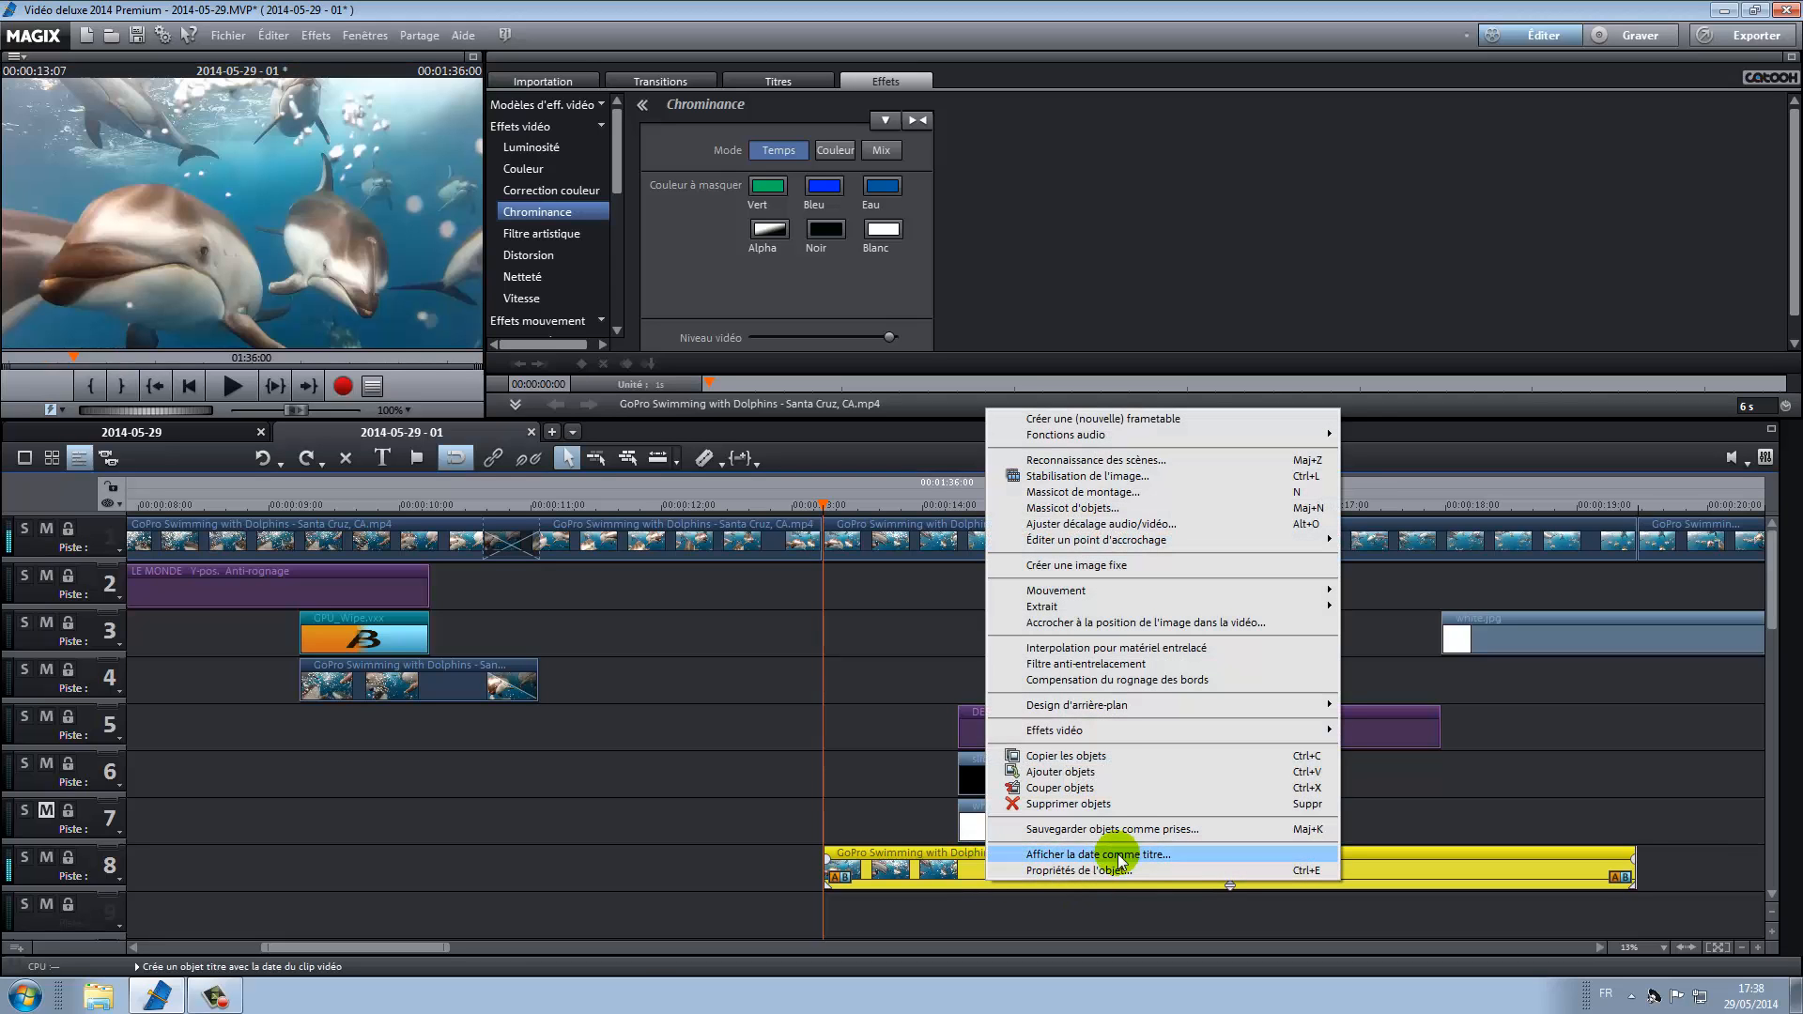
mouse_move(1066, 435)
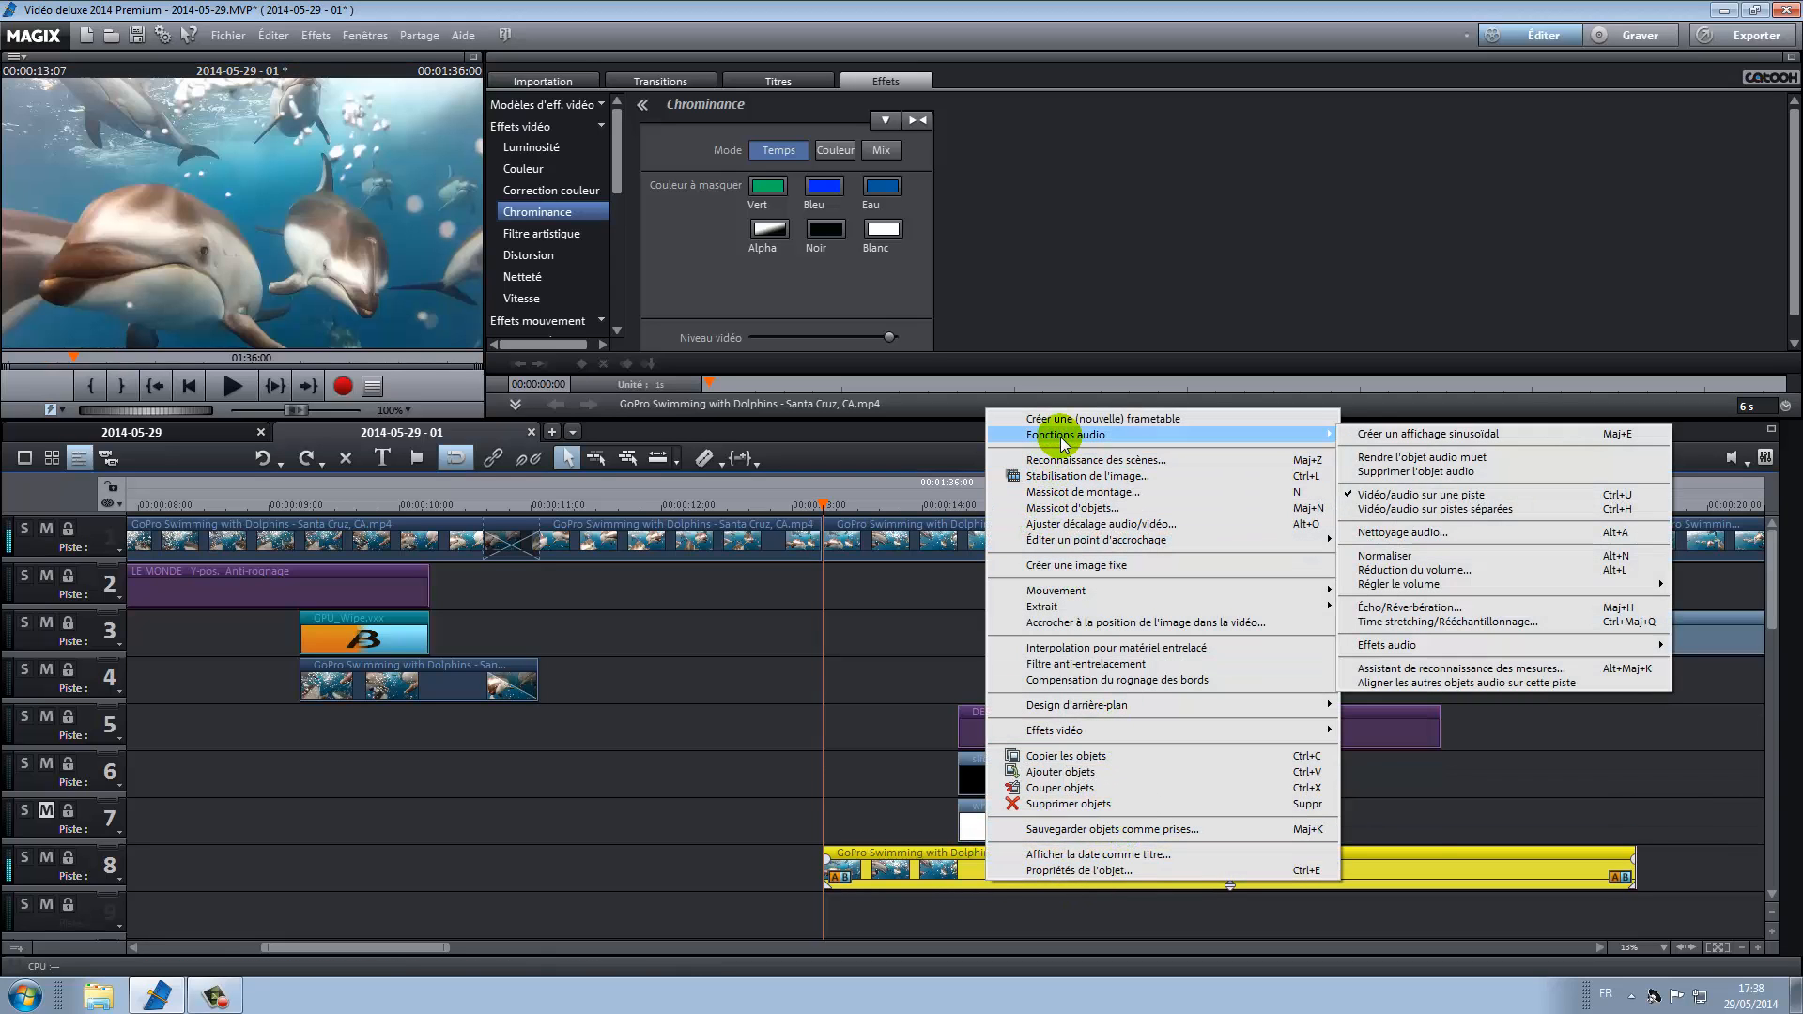
click(1352, 495)
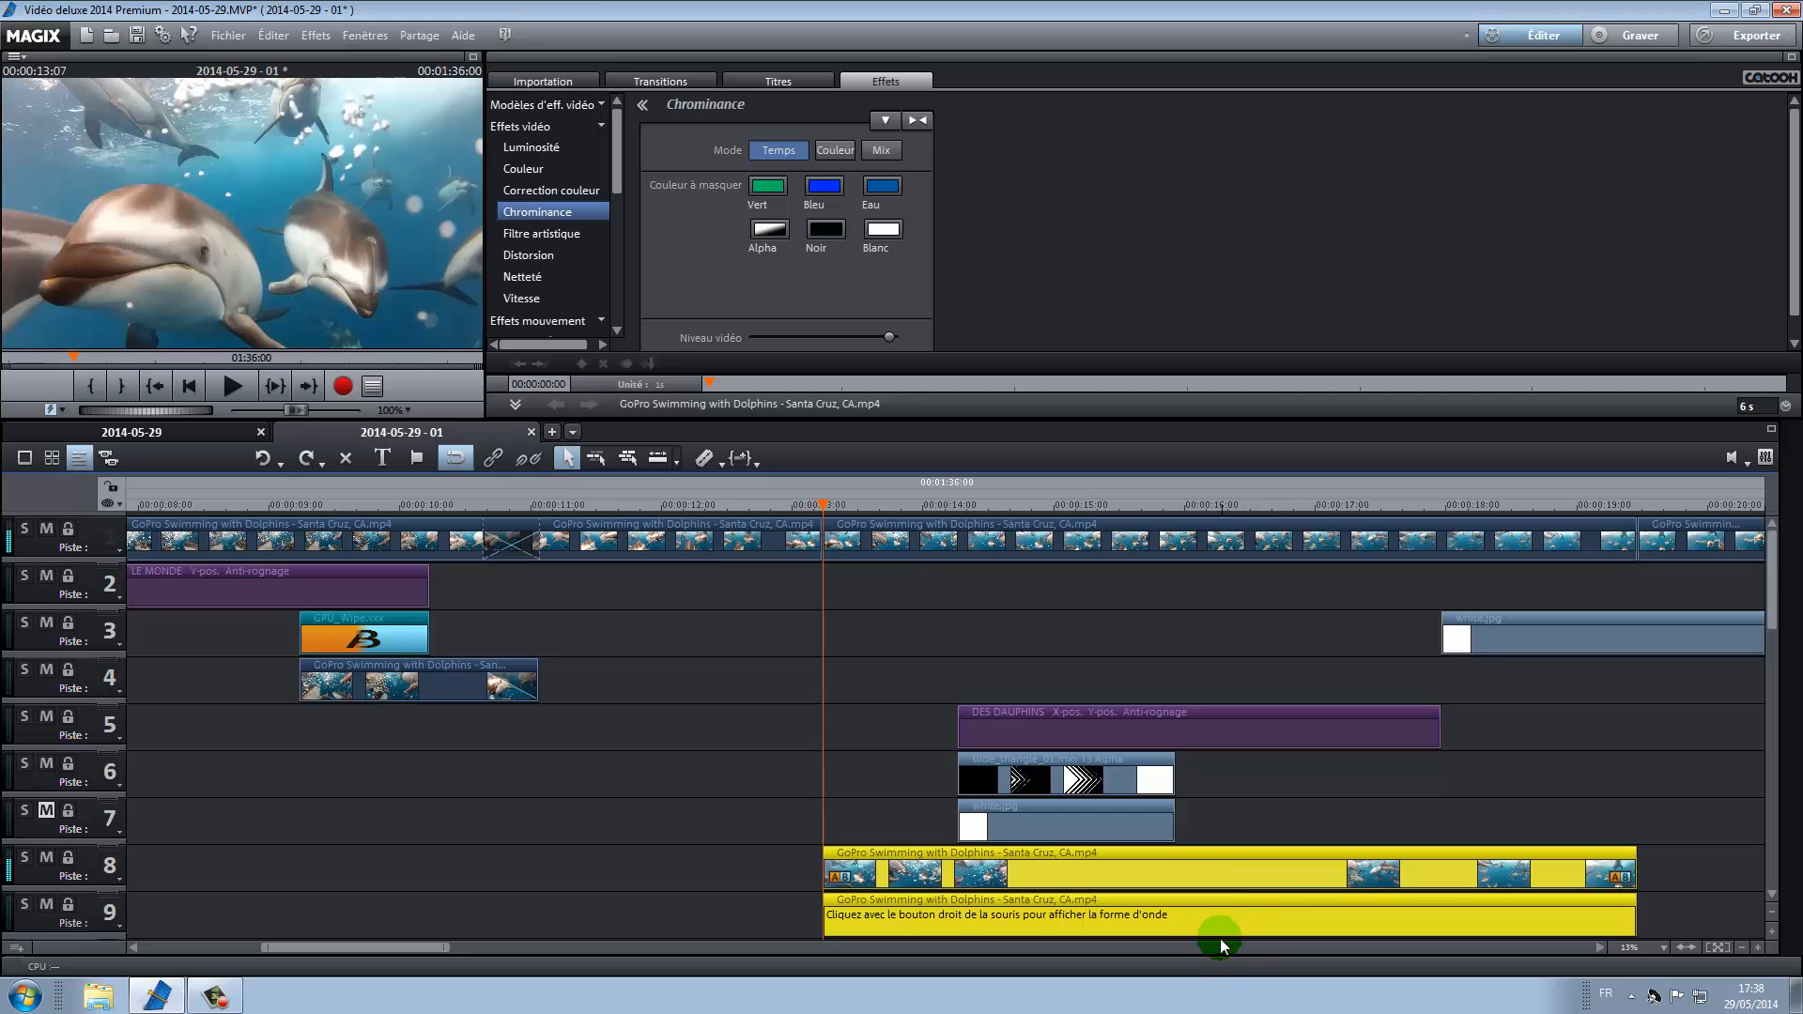
- Ungroup the copied dolphin clip's video and audio, and delete the audio object on track 9
click(1224, 921)
click(526, 460)
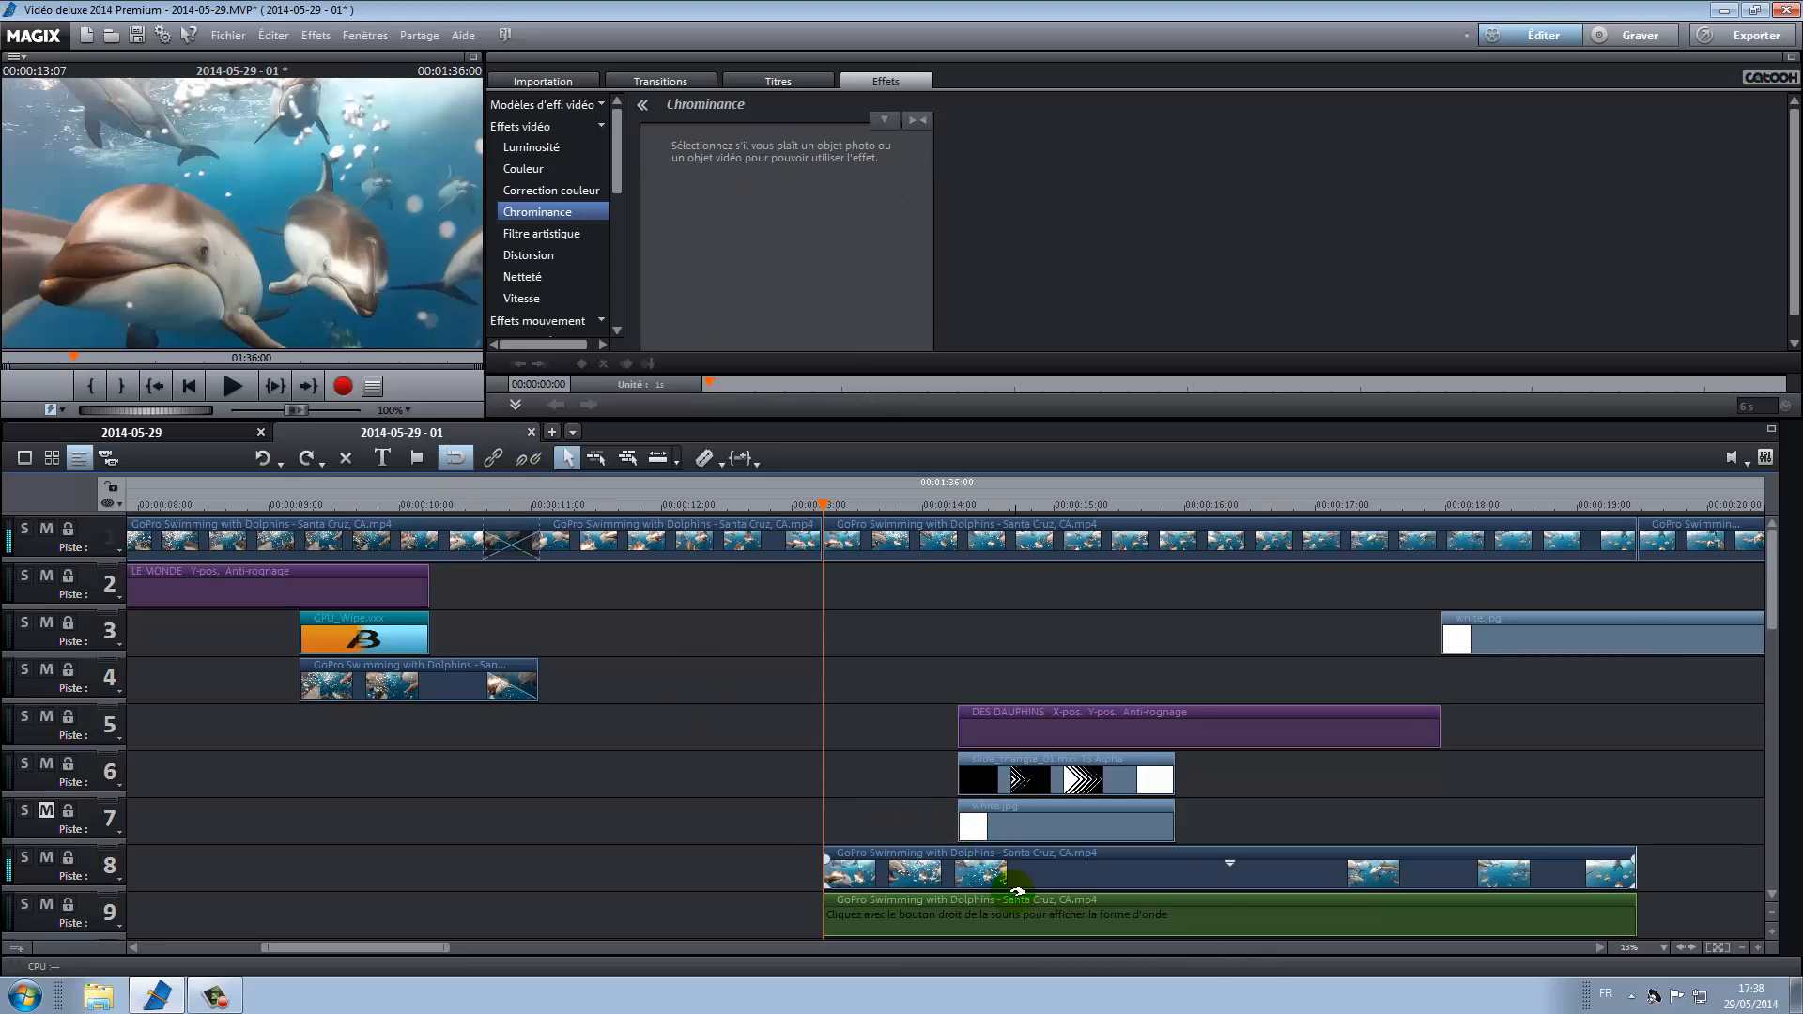
click(1017, 911)
key(Delete)
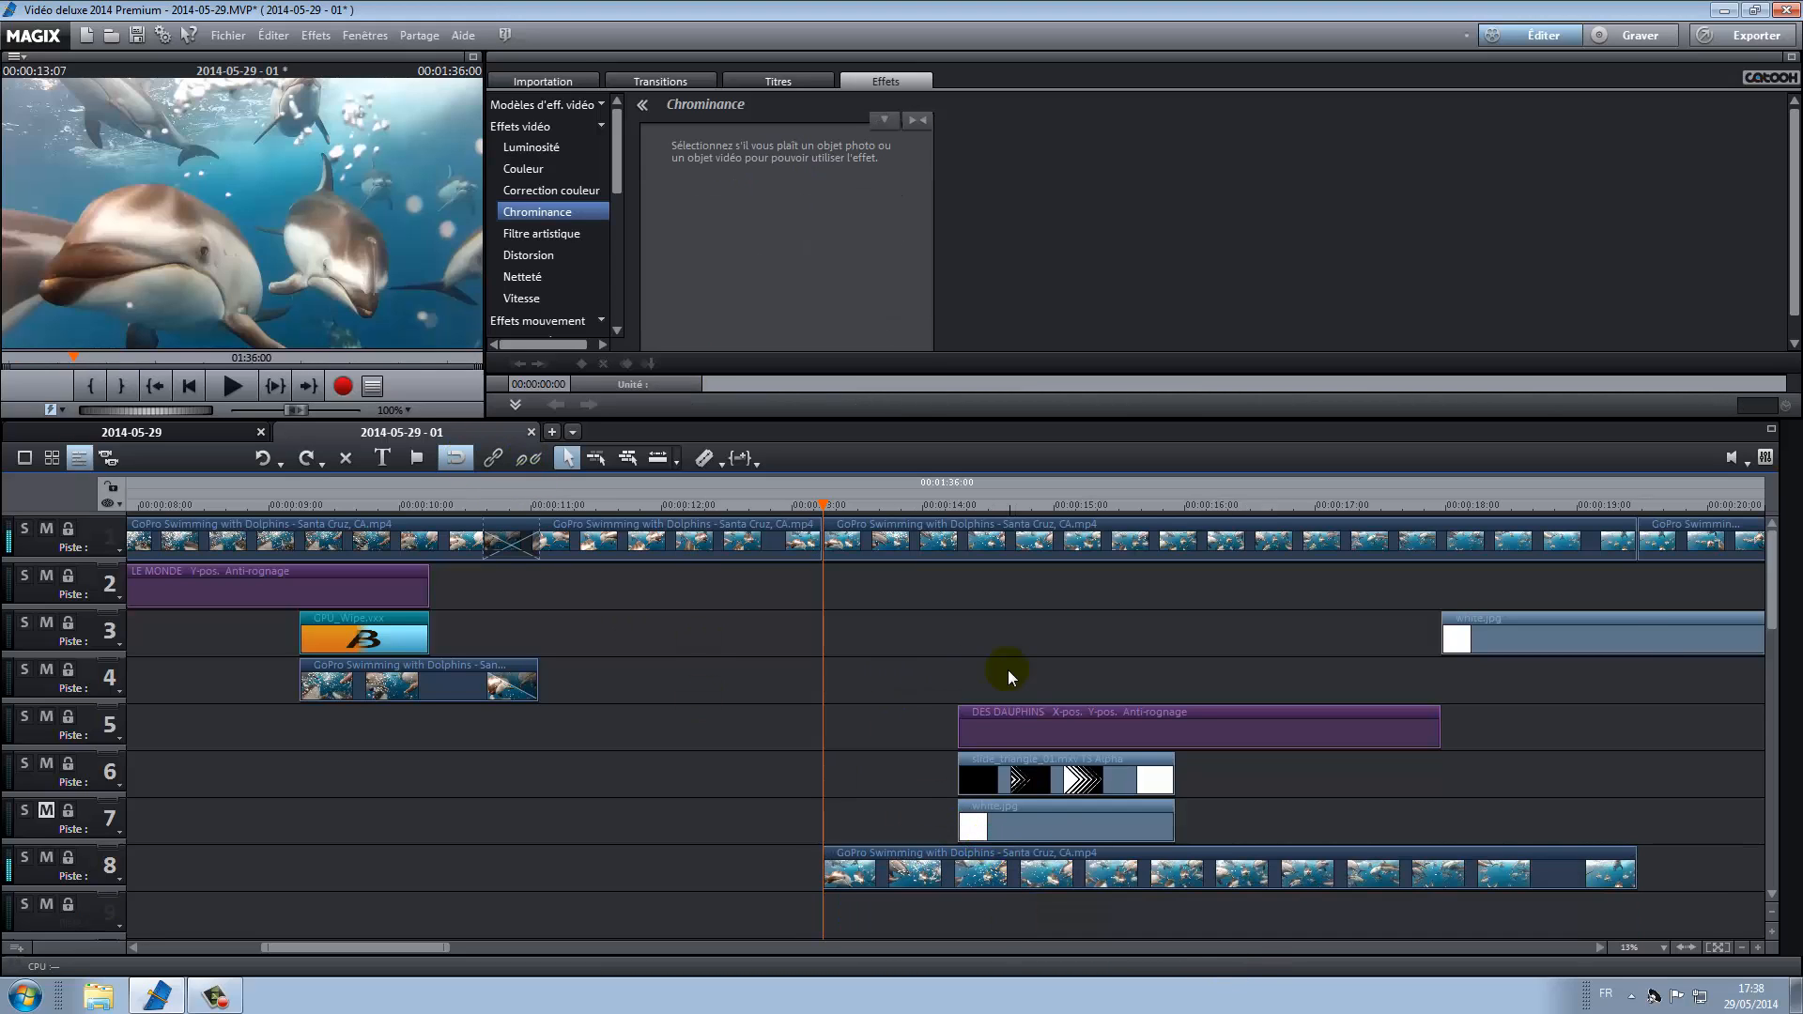
- Split the dolphin clip on track 8 at 00:00:14:08, where the triangle transition starts, and delete the part before it
click(978, 817)
click(1188, 862)
click(882, 814)
drag(820, 508, 957, 516)
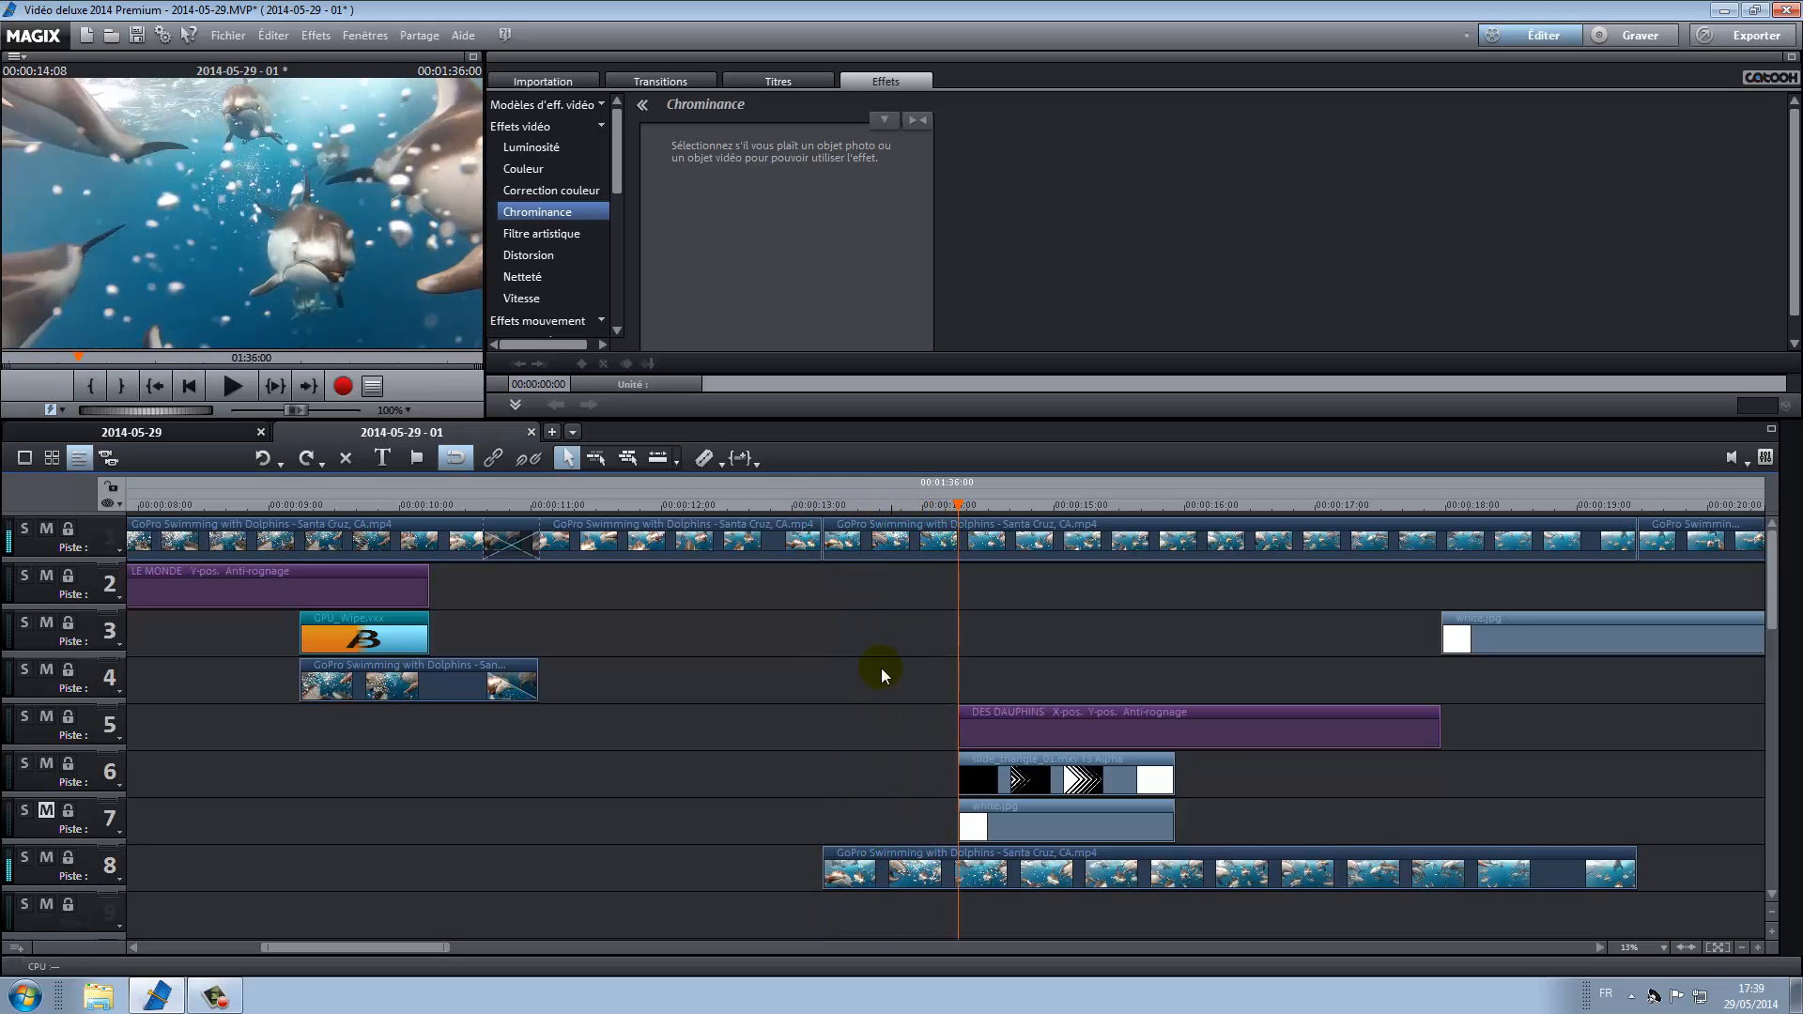
click(904, 888)
click(704, 458)
click(853, 878)
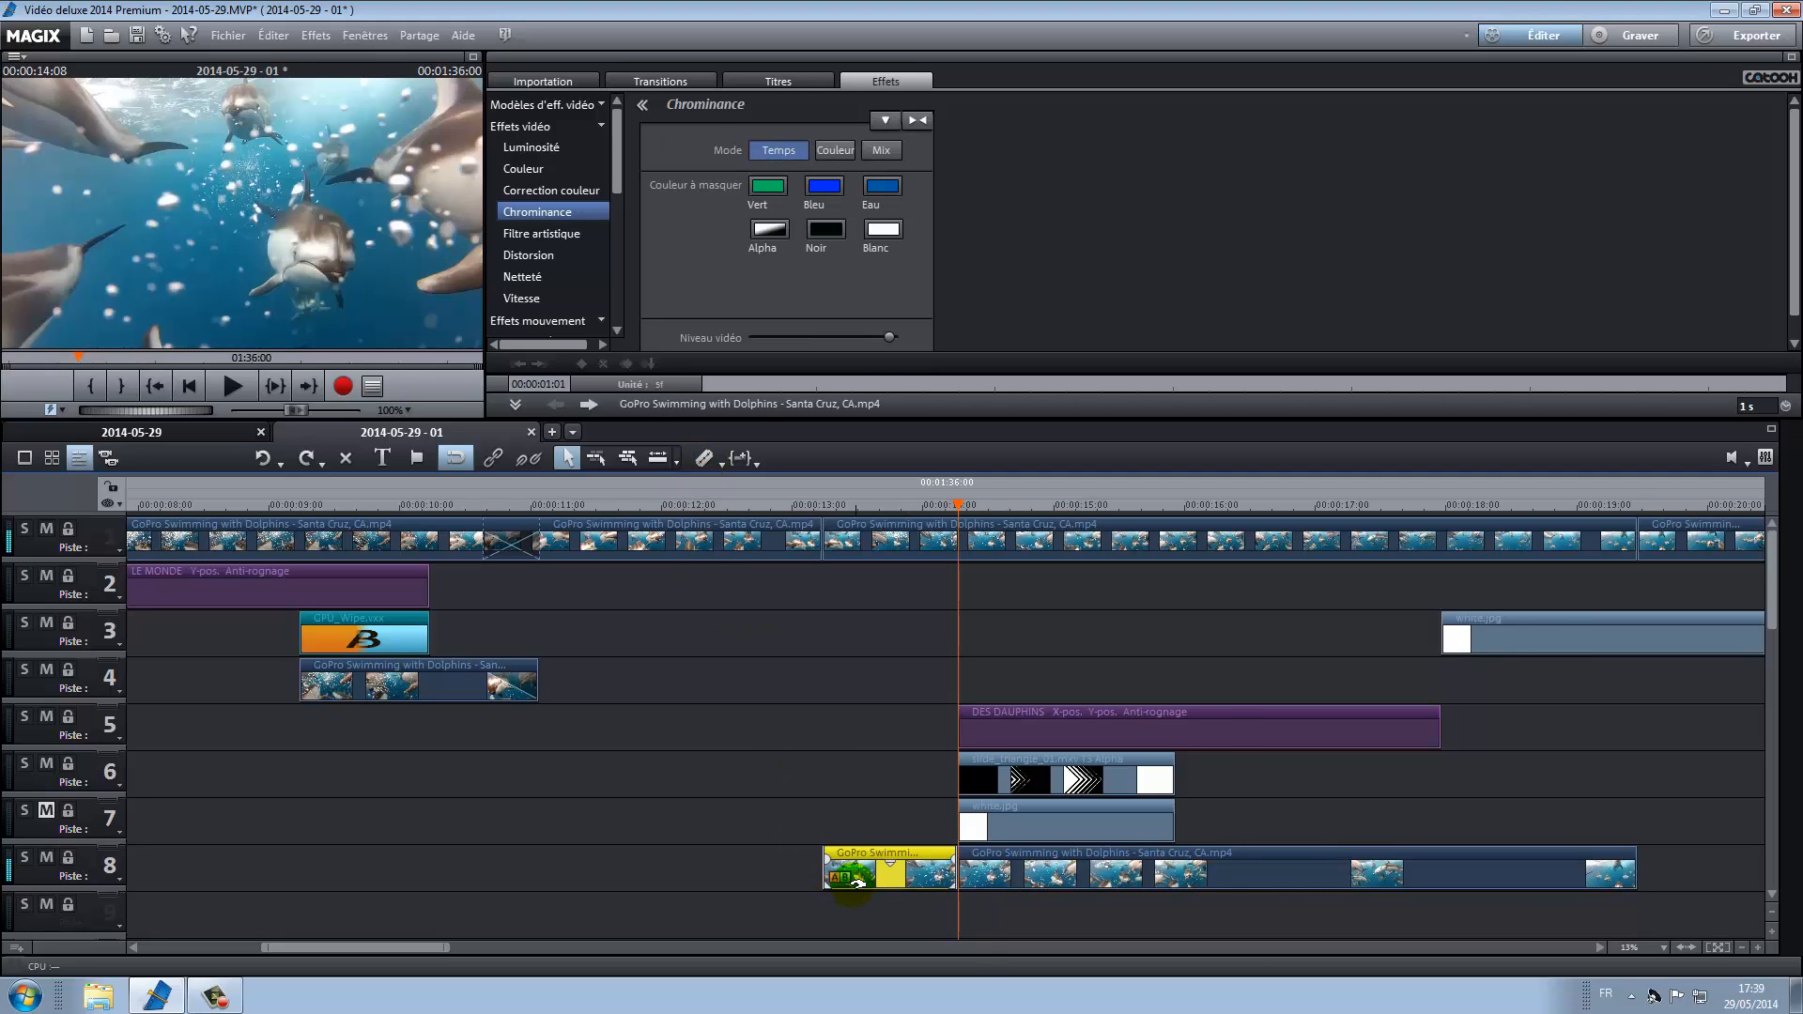
key(Delete)
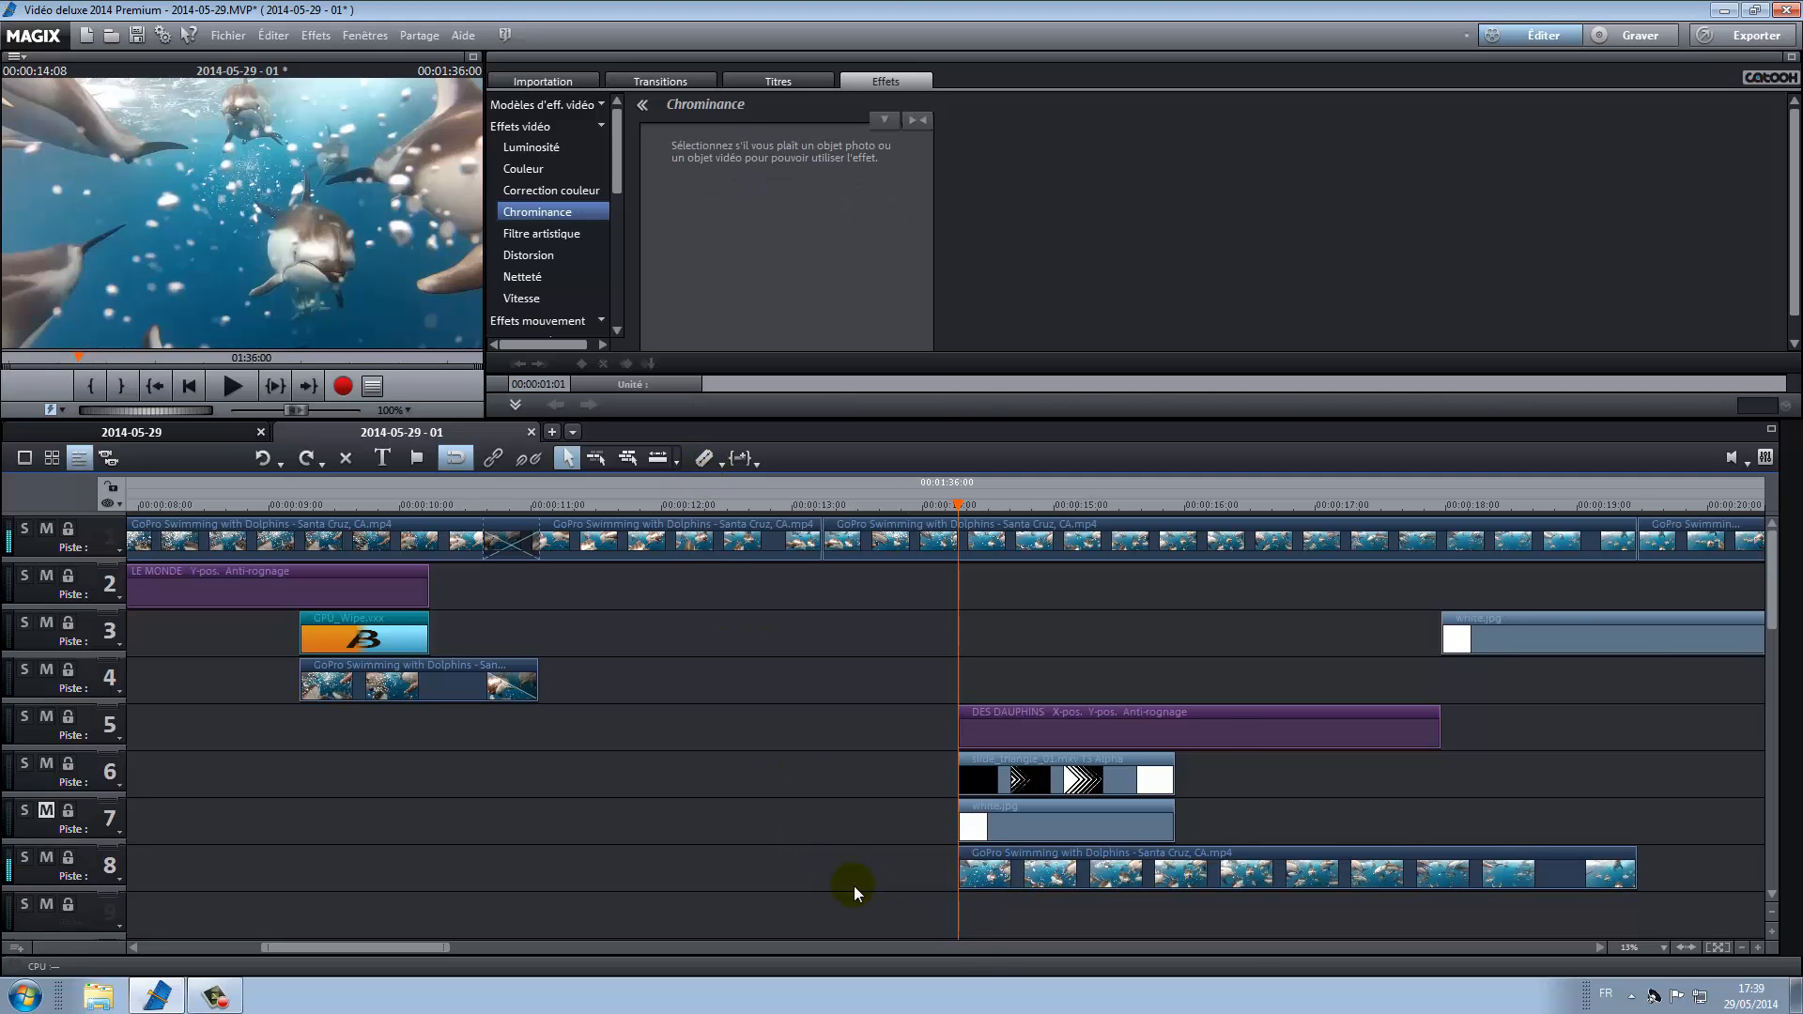
- Scale the triangle transition on track 6 proportionally to about 956 × 538 pixels, with the playhead at 00:00:14:28
click(1041, 835)
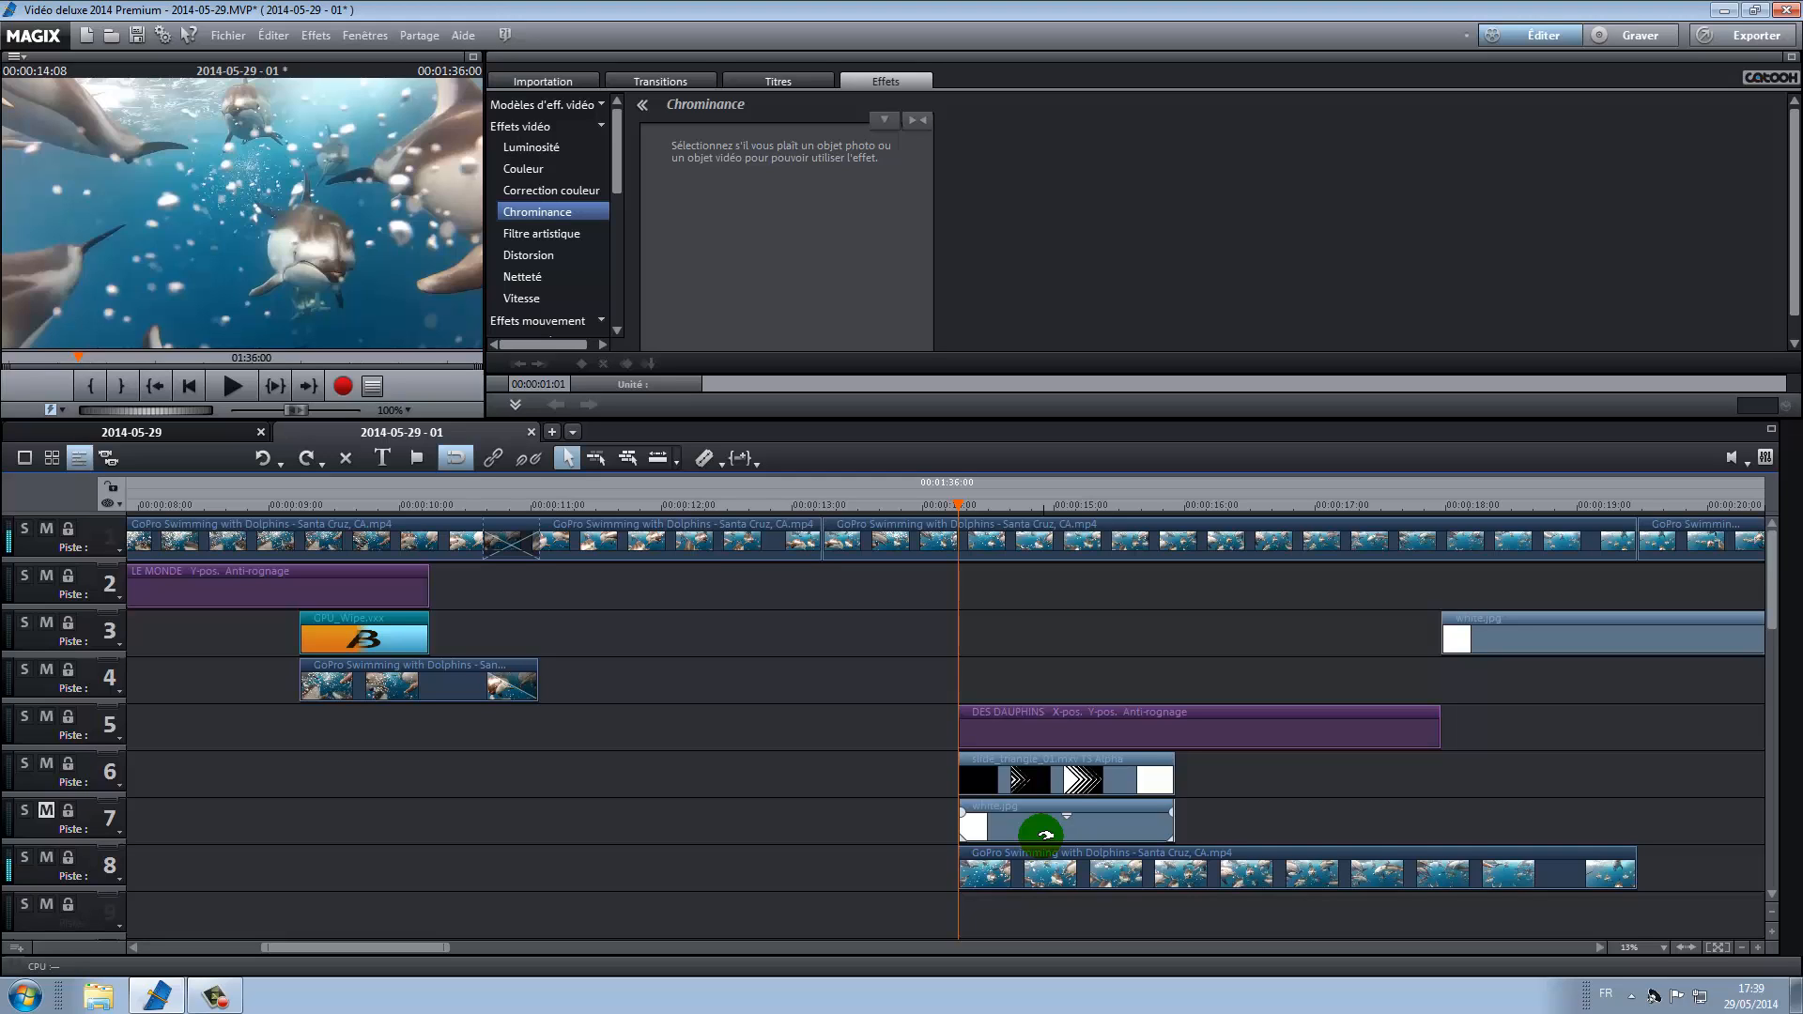
click(1064, 779)
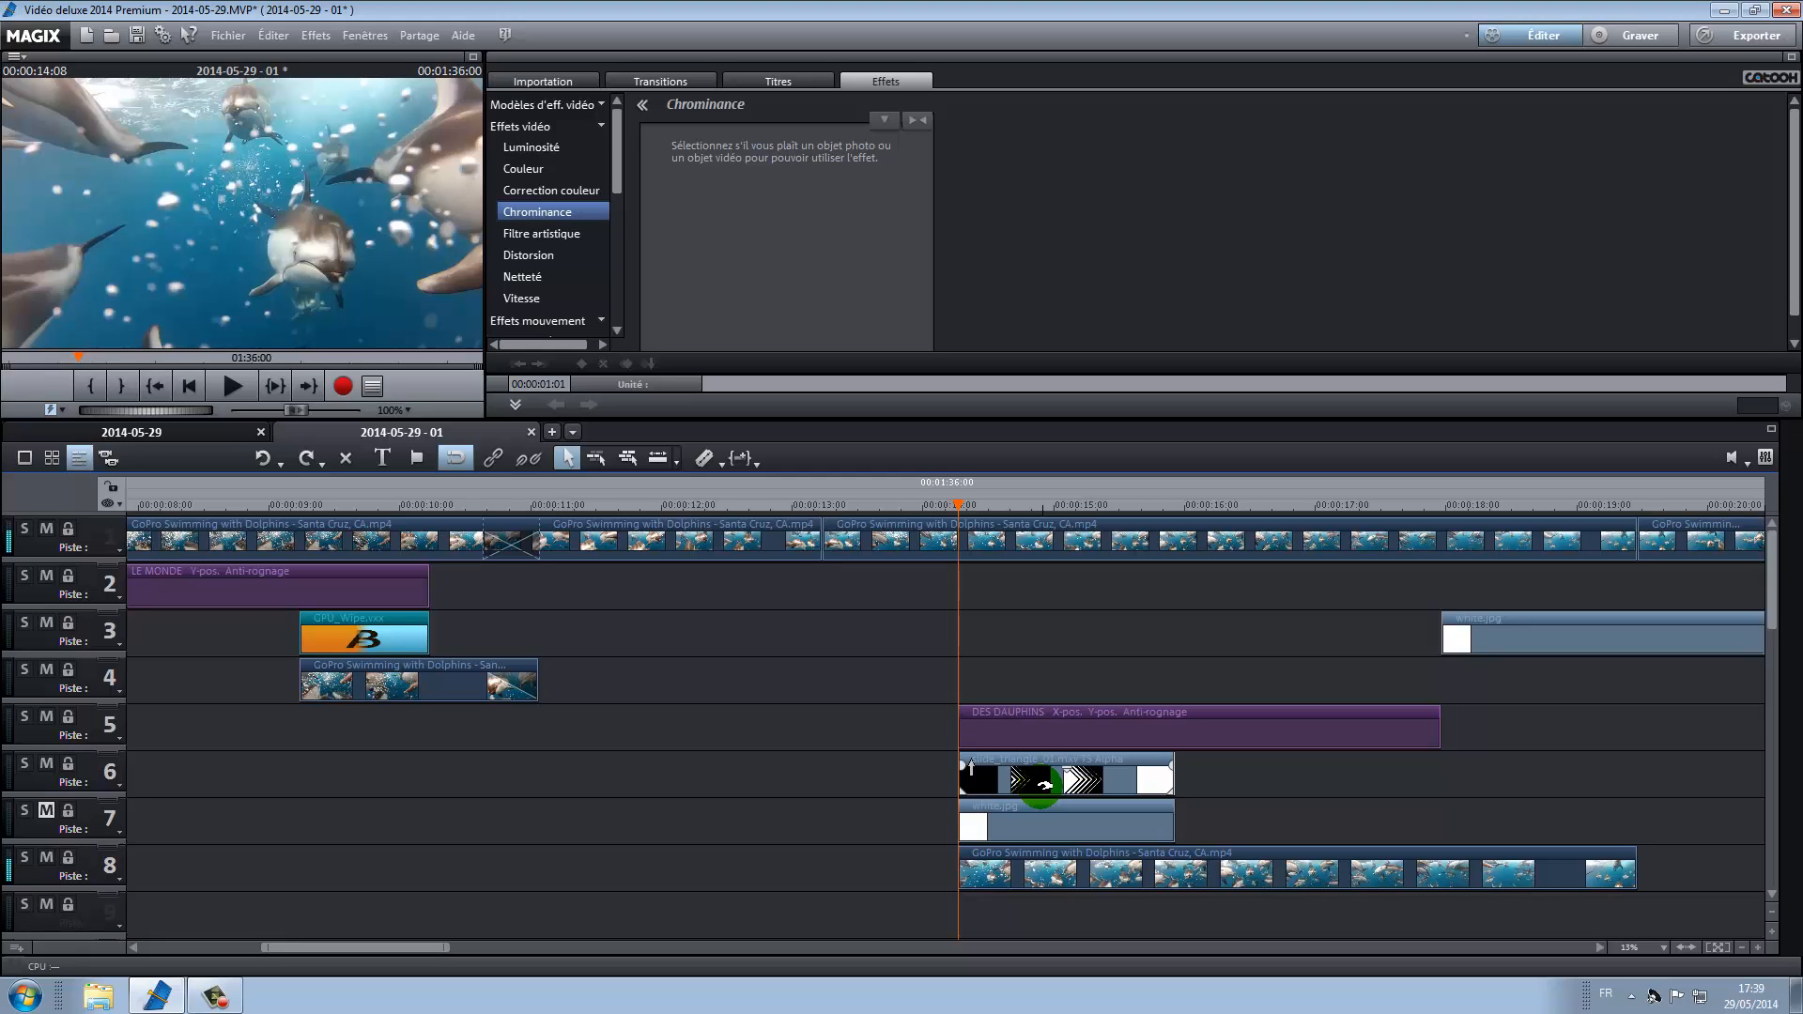
click(1052, 731)
click(1068, 776)
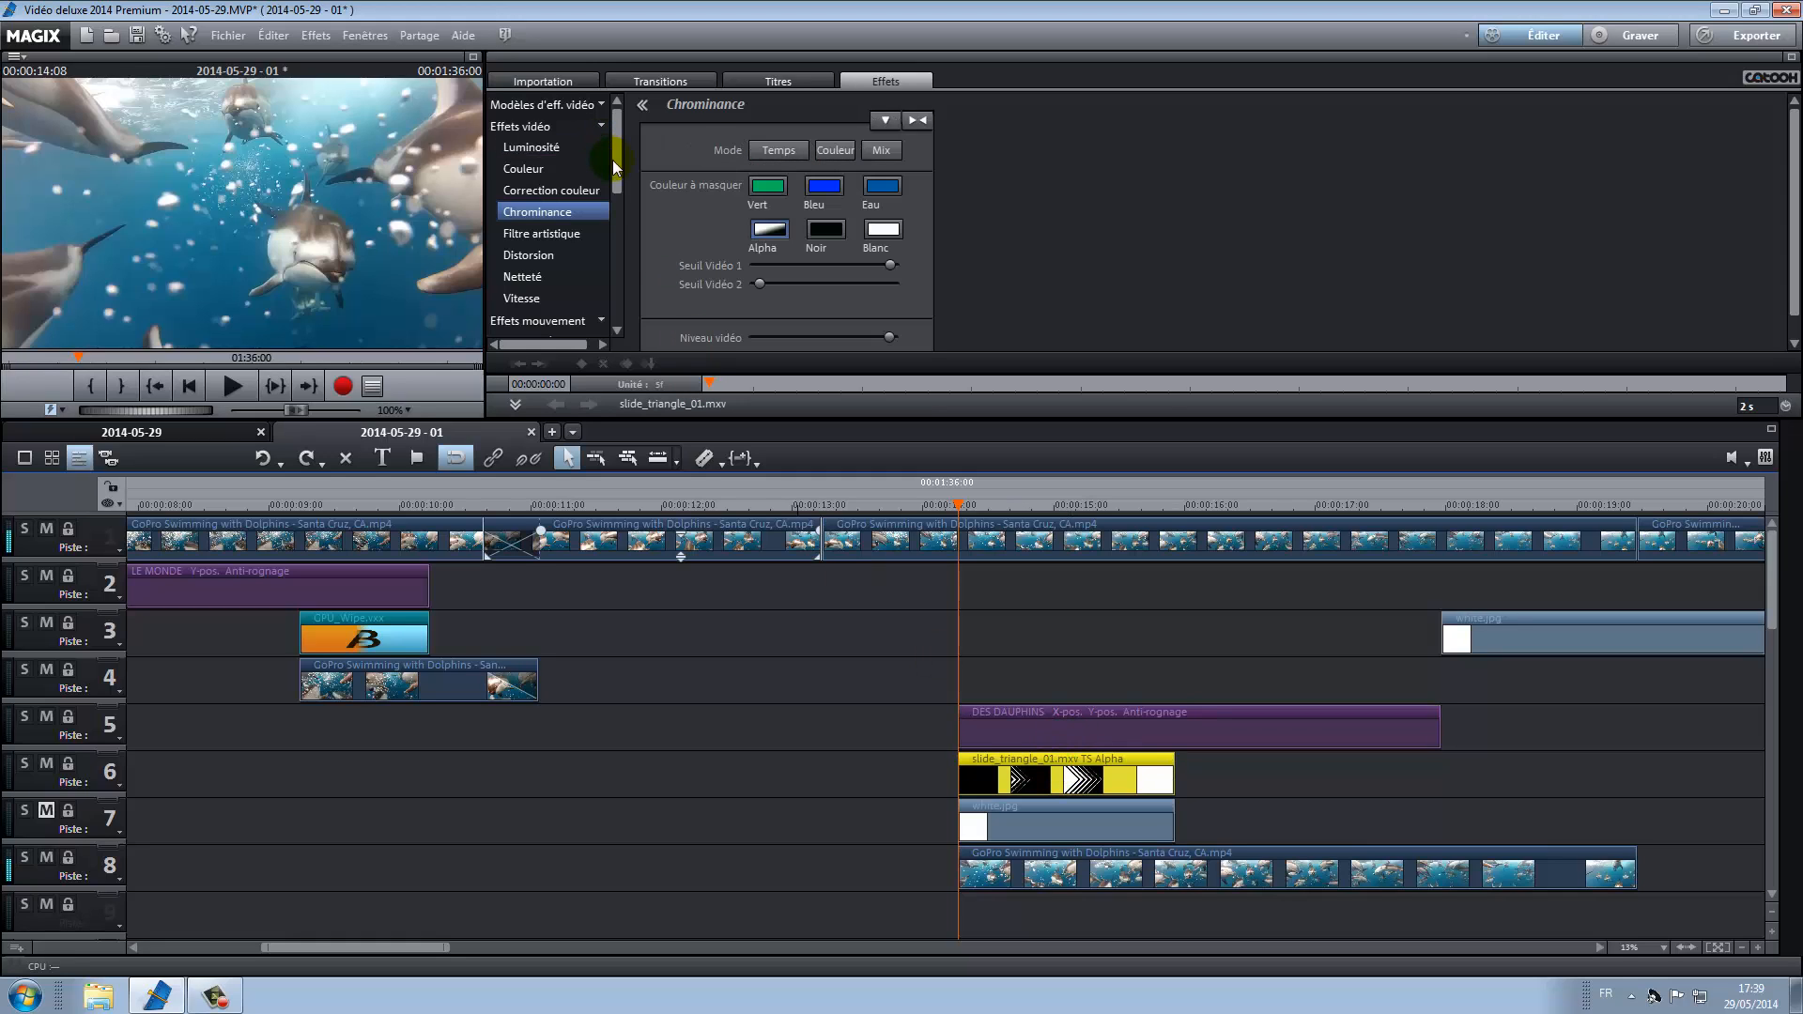
scroll(612, 159, down, 3)
click(554, 198)
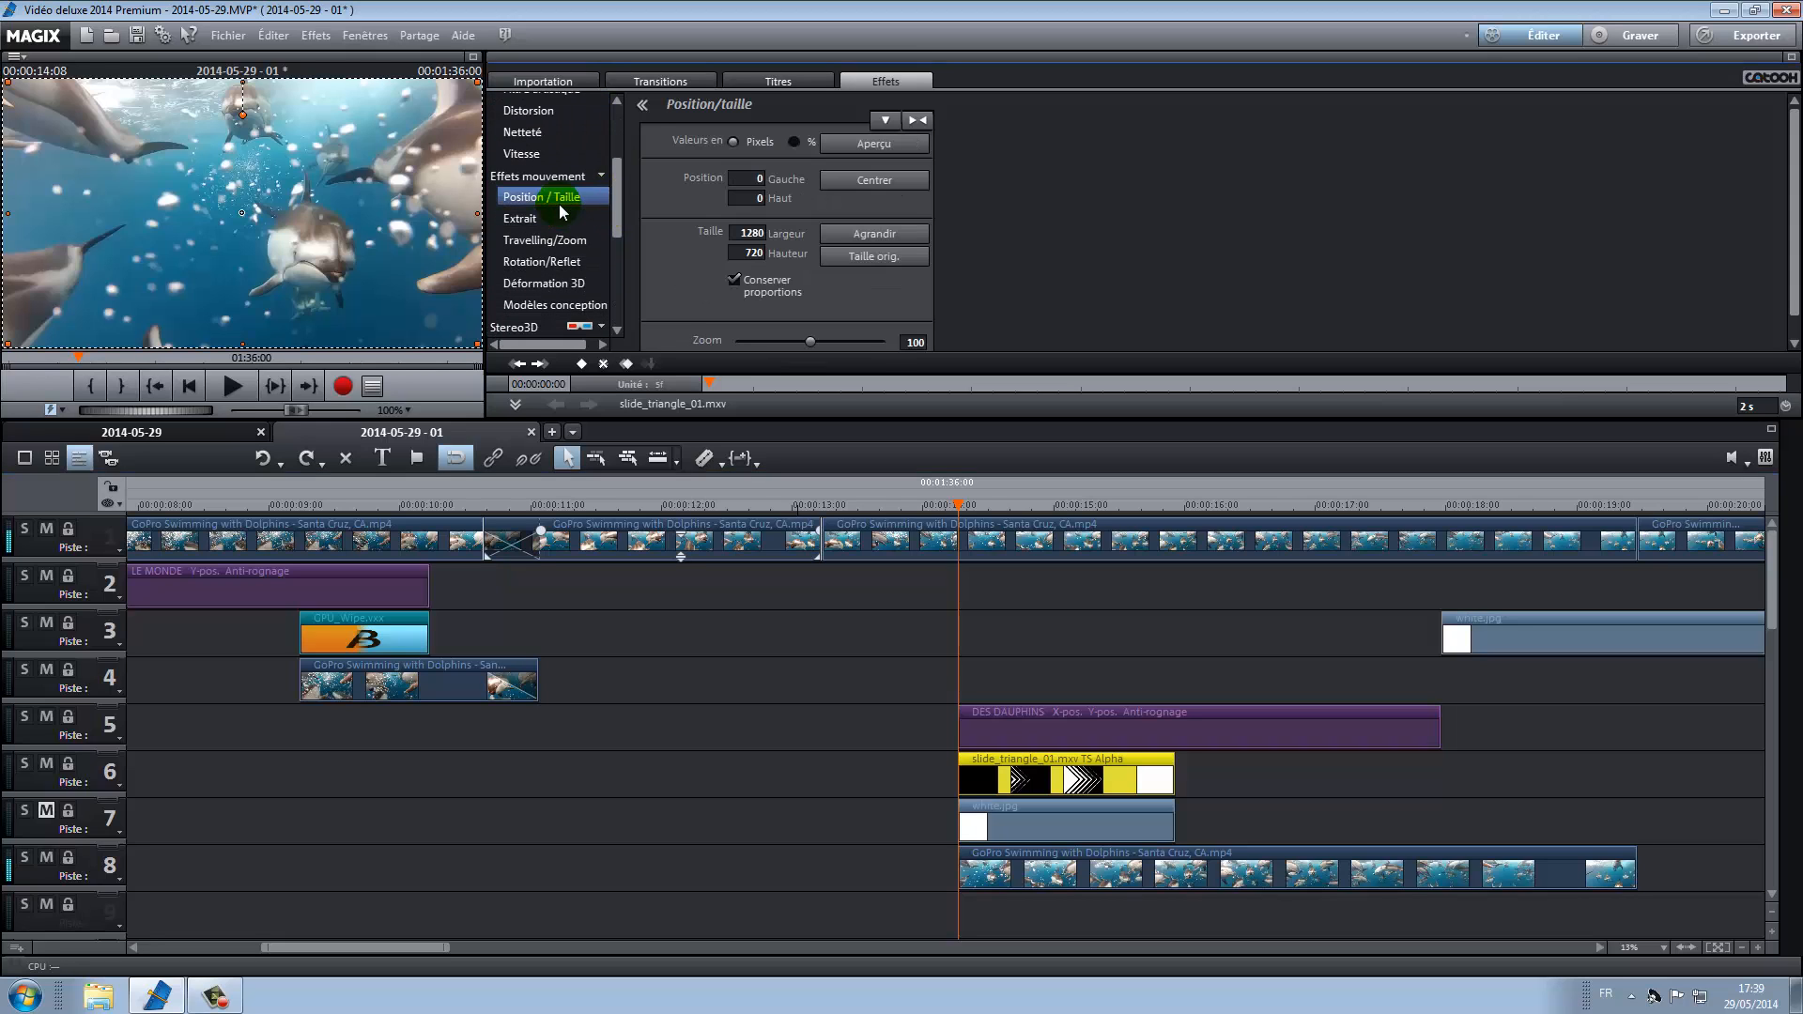
drag(958, 507, 1042, 508)
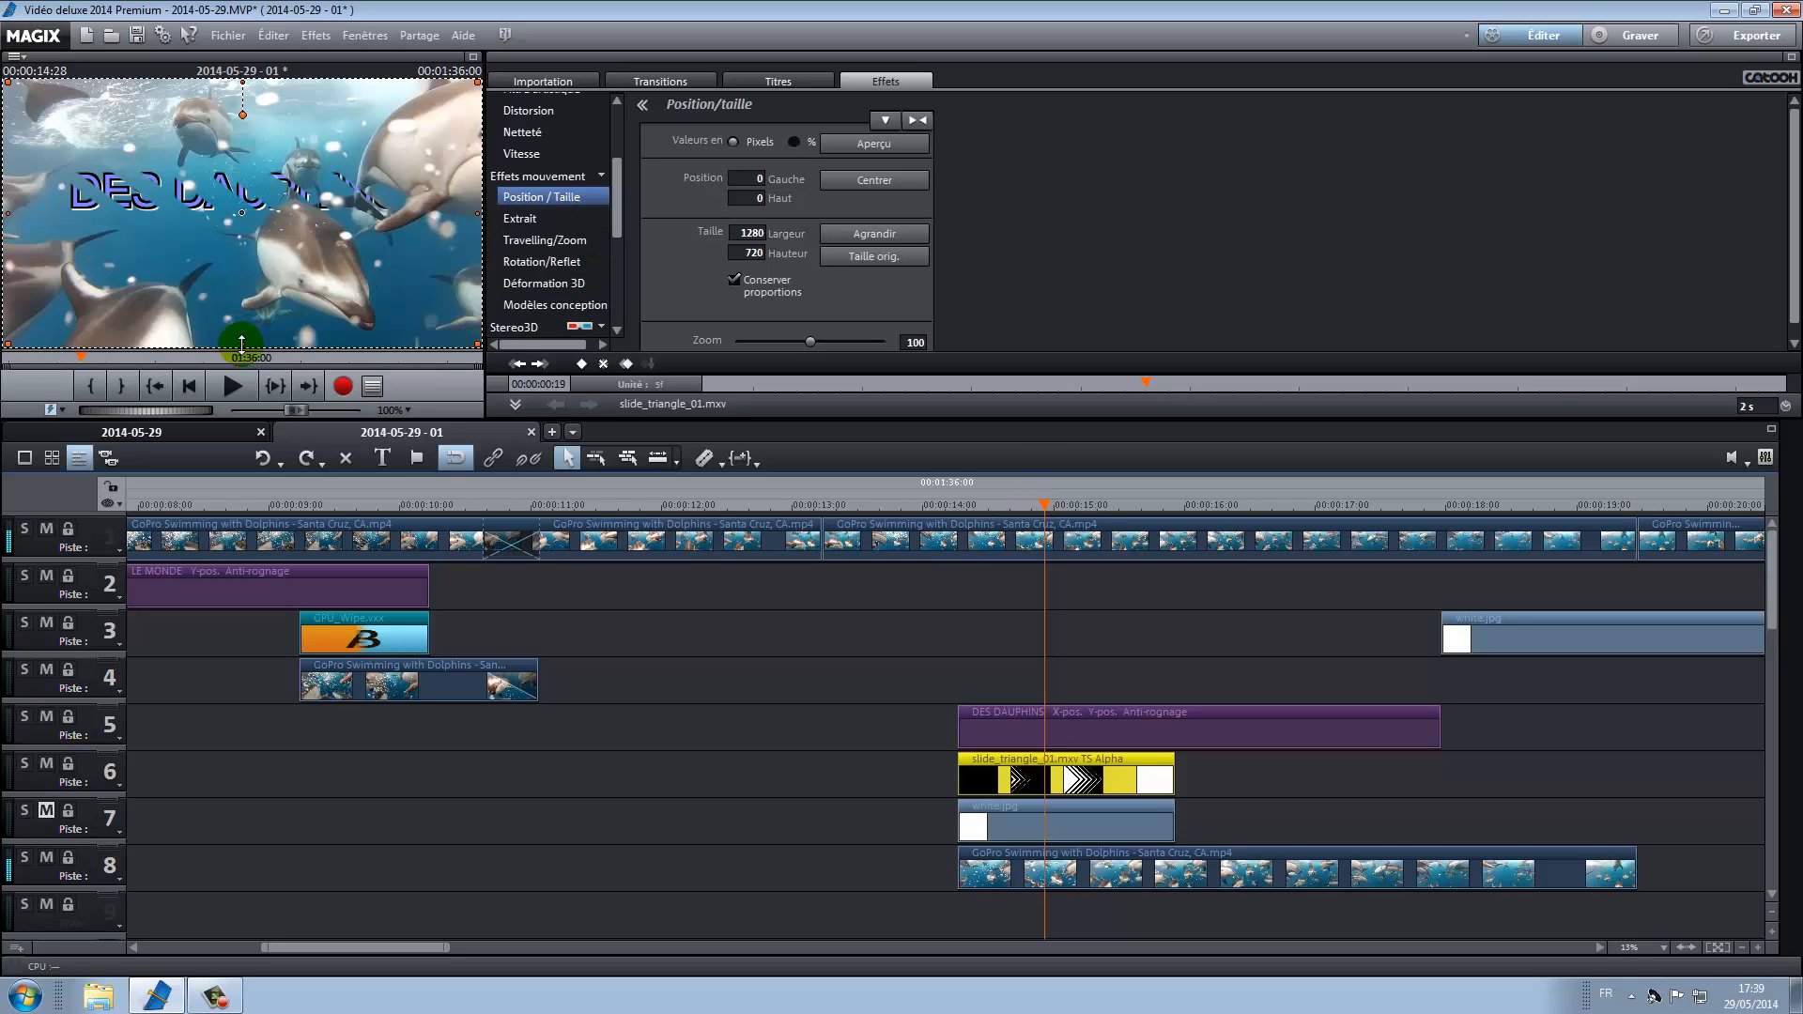
drag(241, 344, 270, 295)
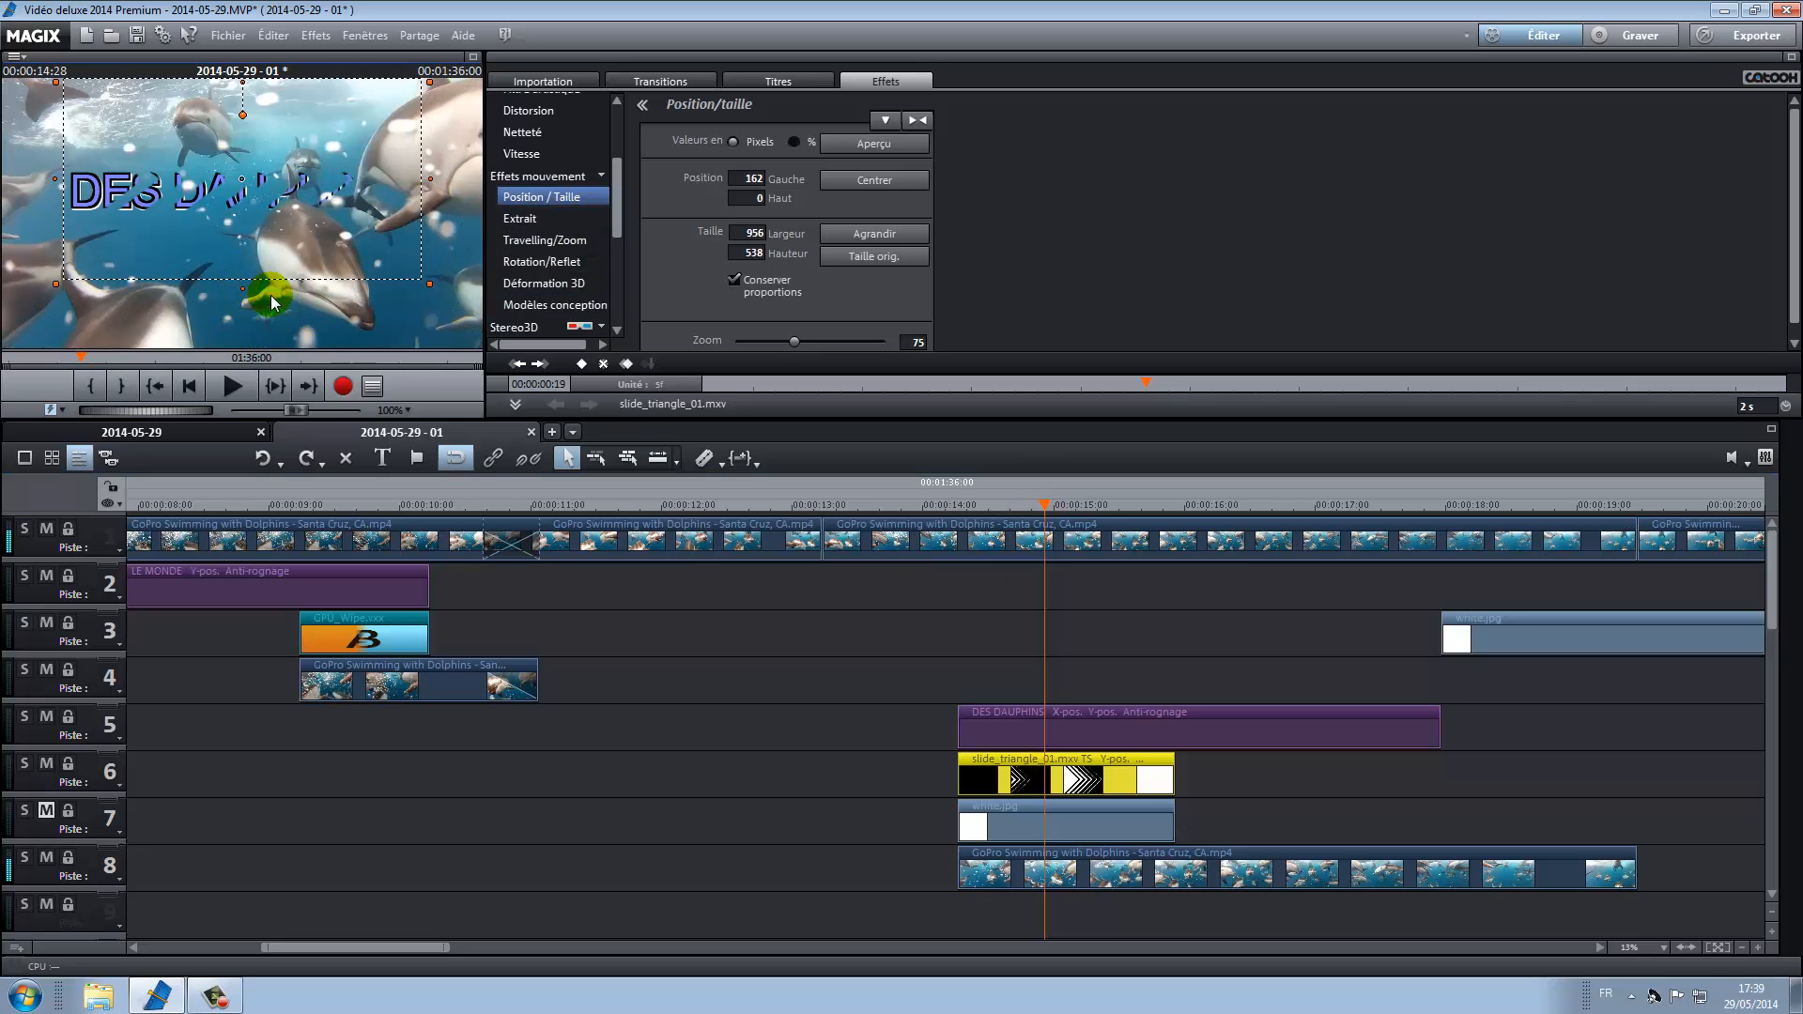
- Turn off proportion locking and fit the triangle transition around the title at about 1011 × 228 pixels, 162 left and 190 from the top
click(732, 281)
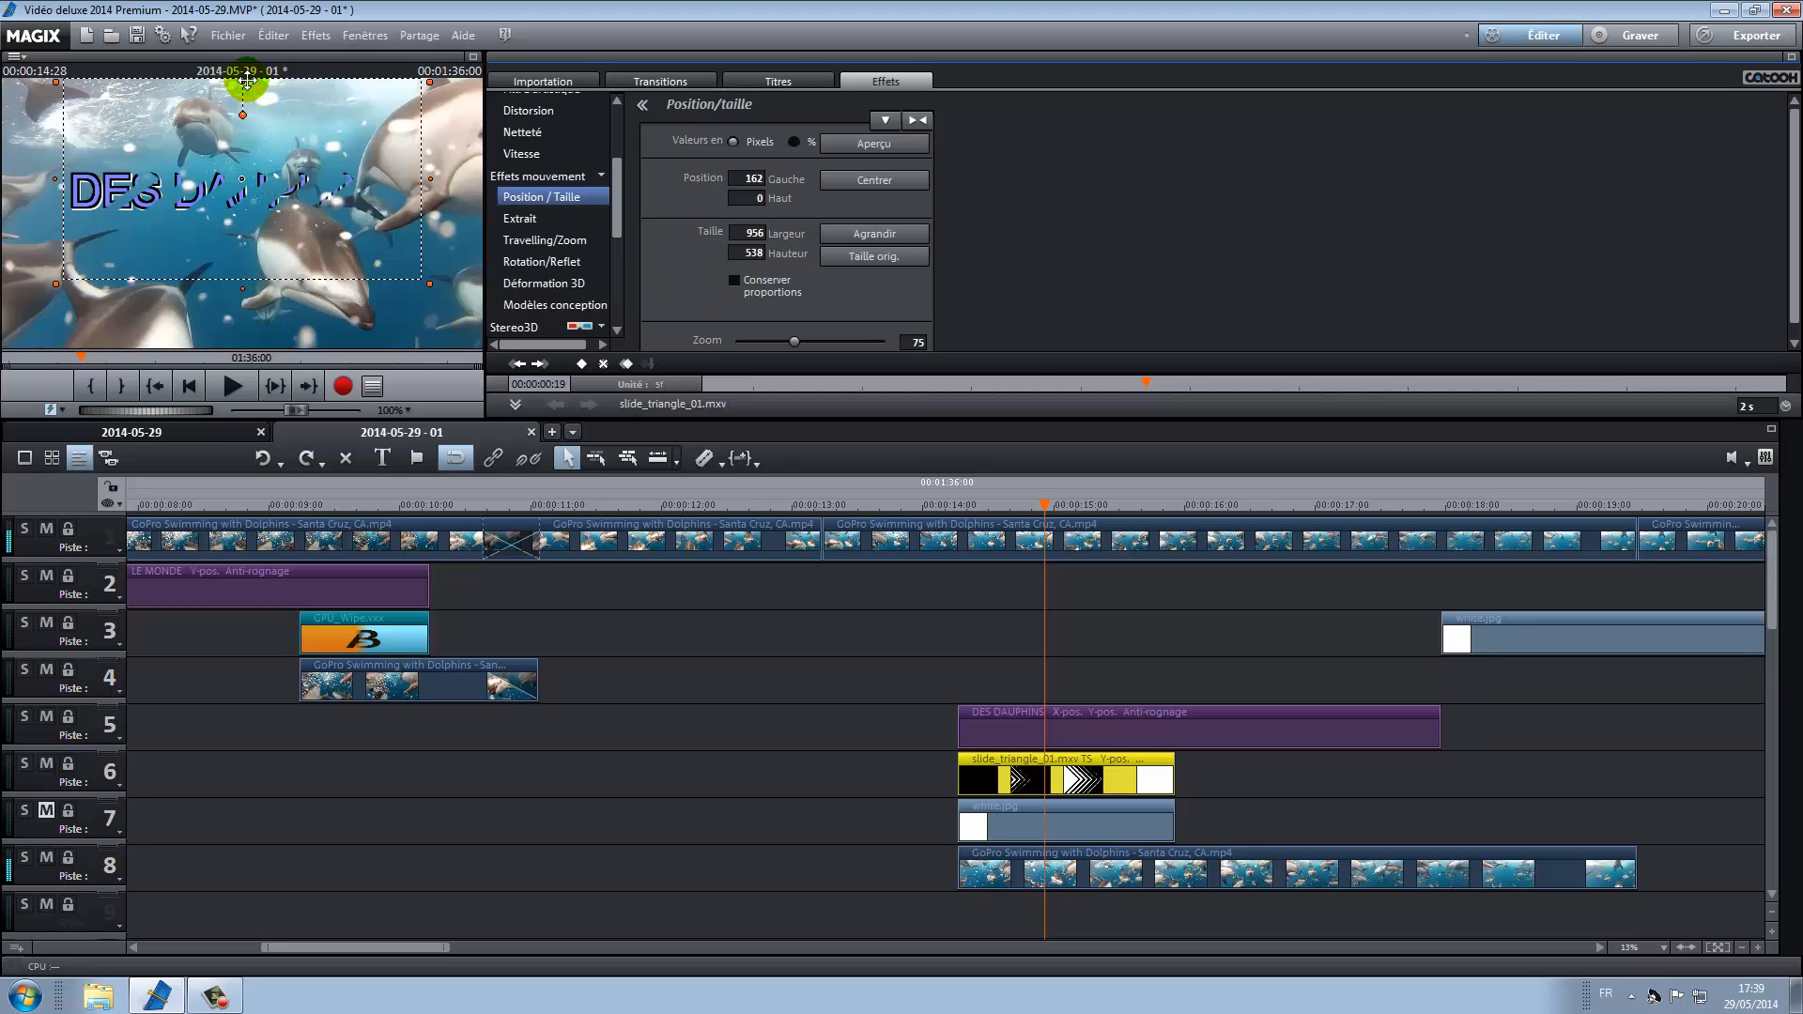
drag(243, 81, 241, 148)
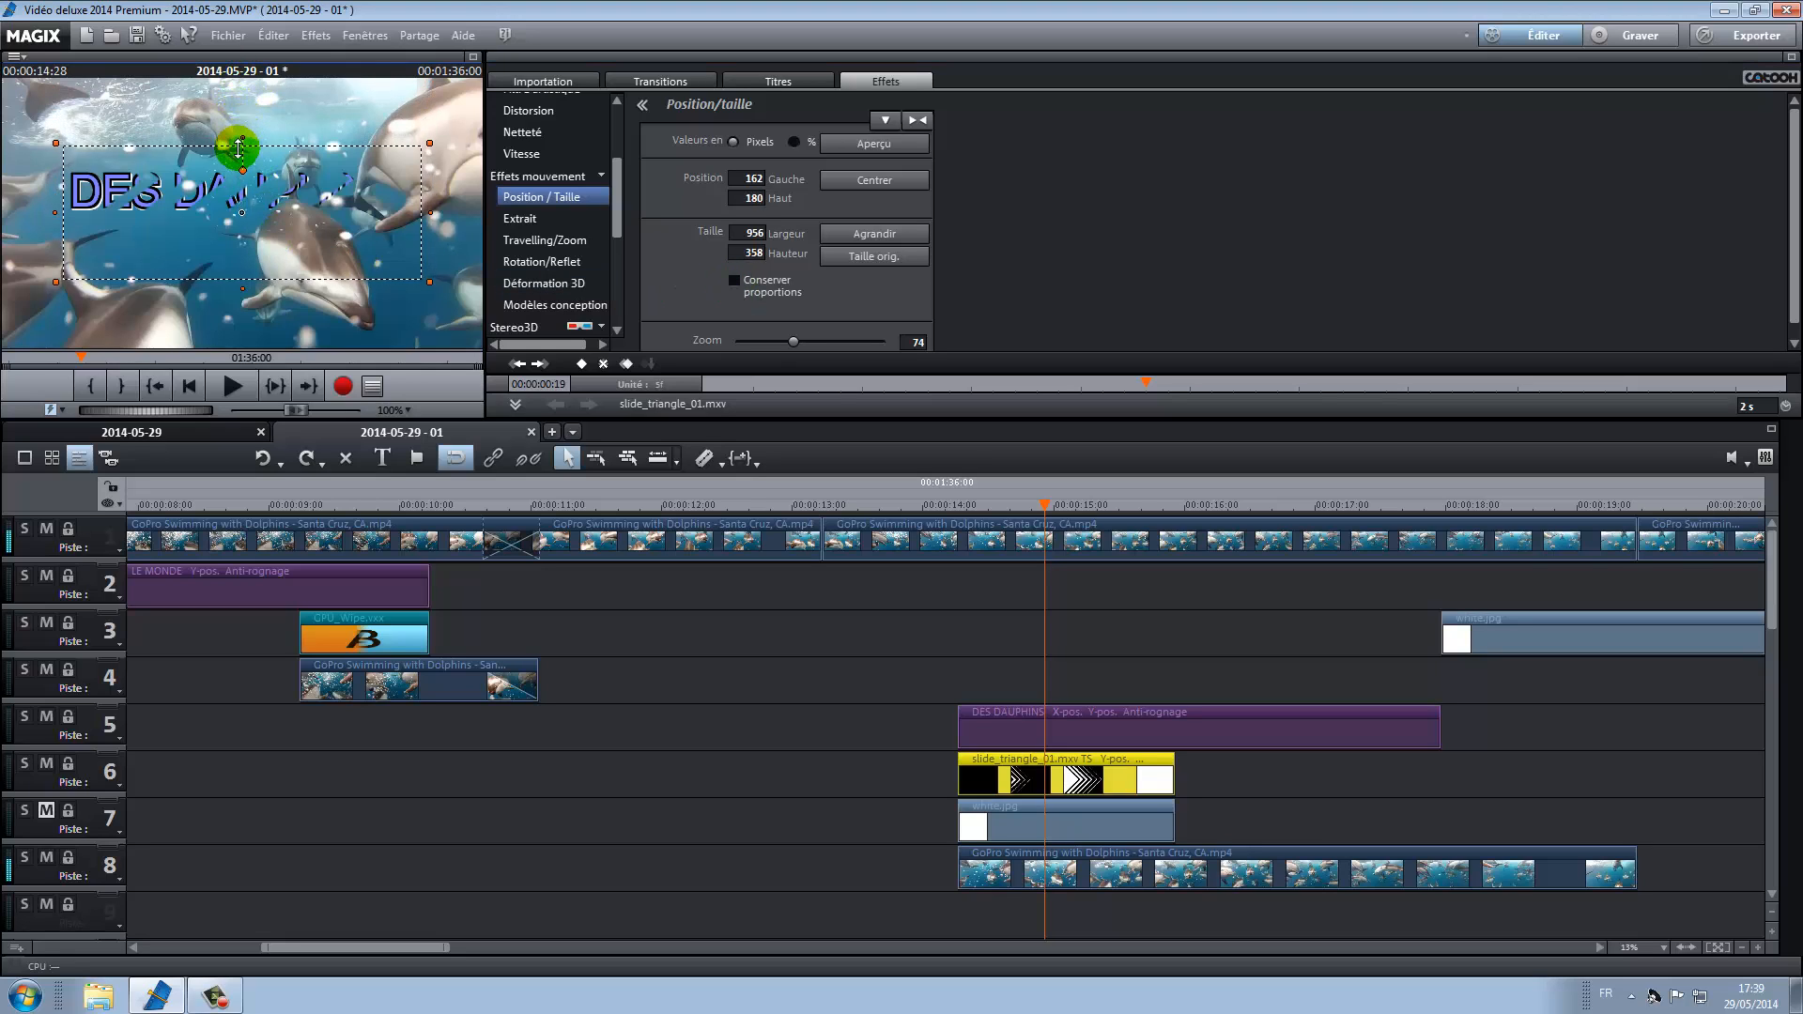
drag(241, 291, 242, 244)
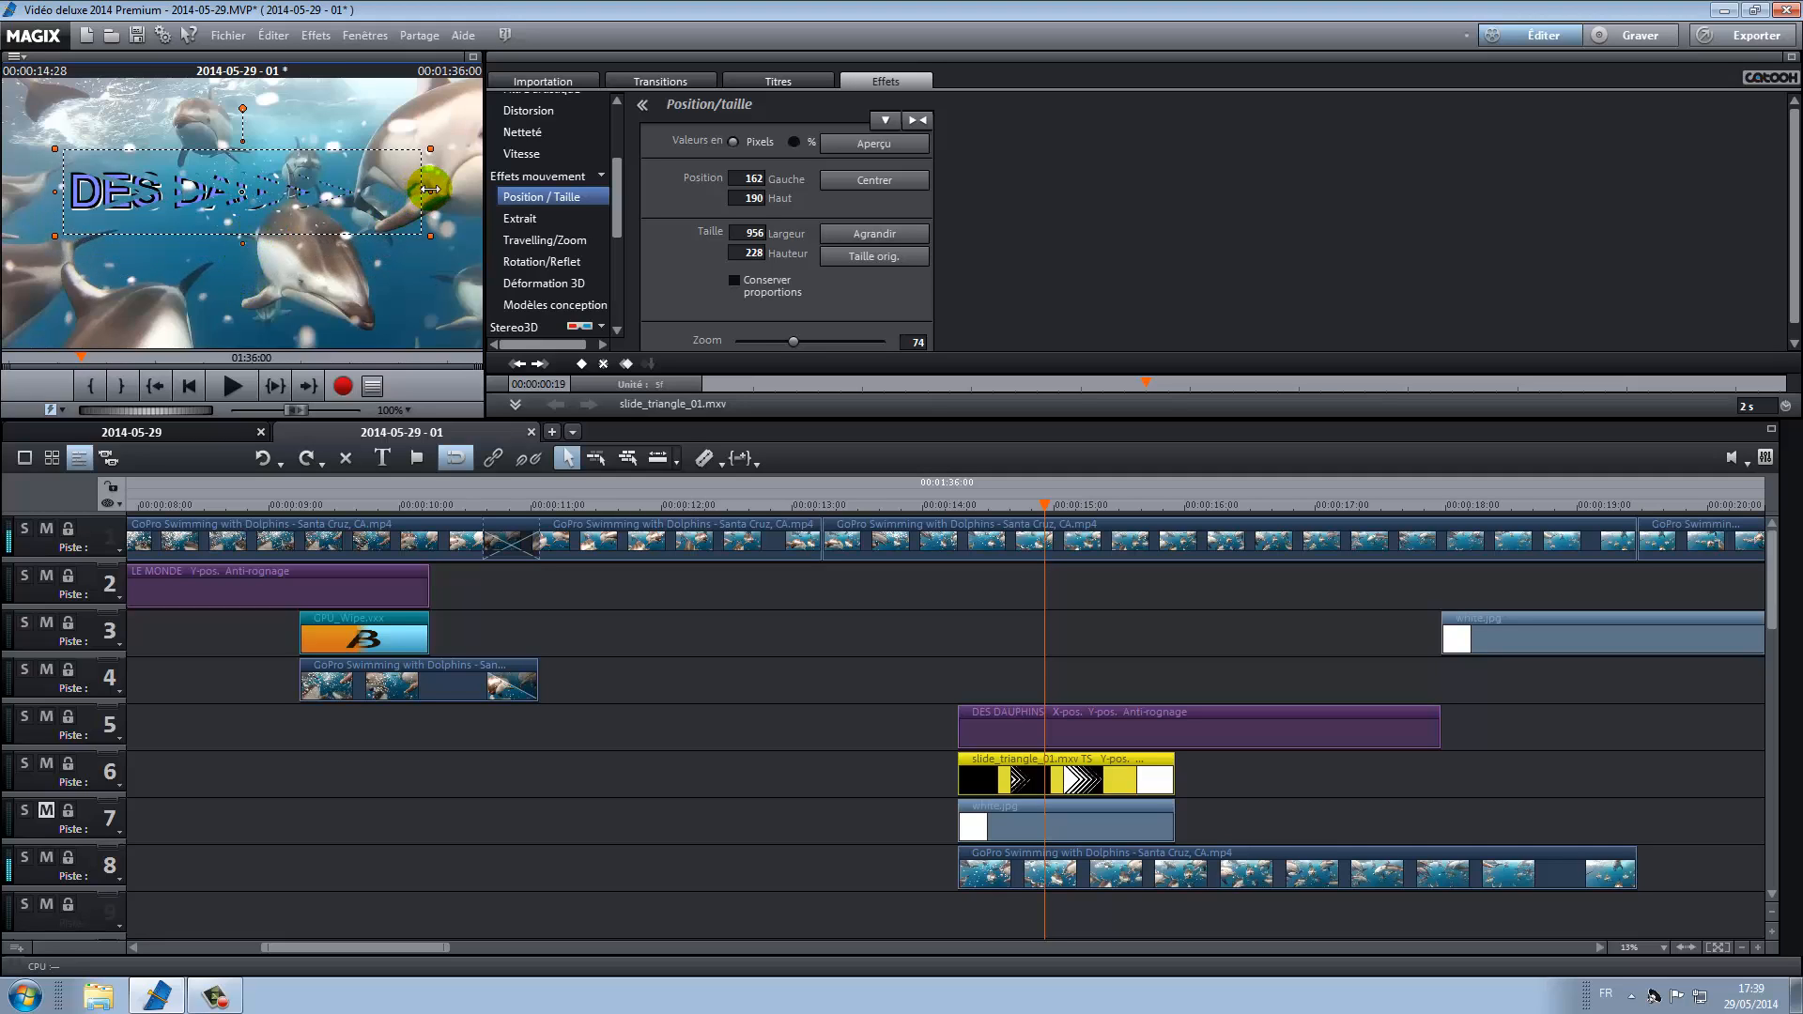
drag(431, 189, 452, 191)
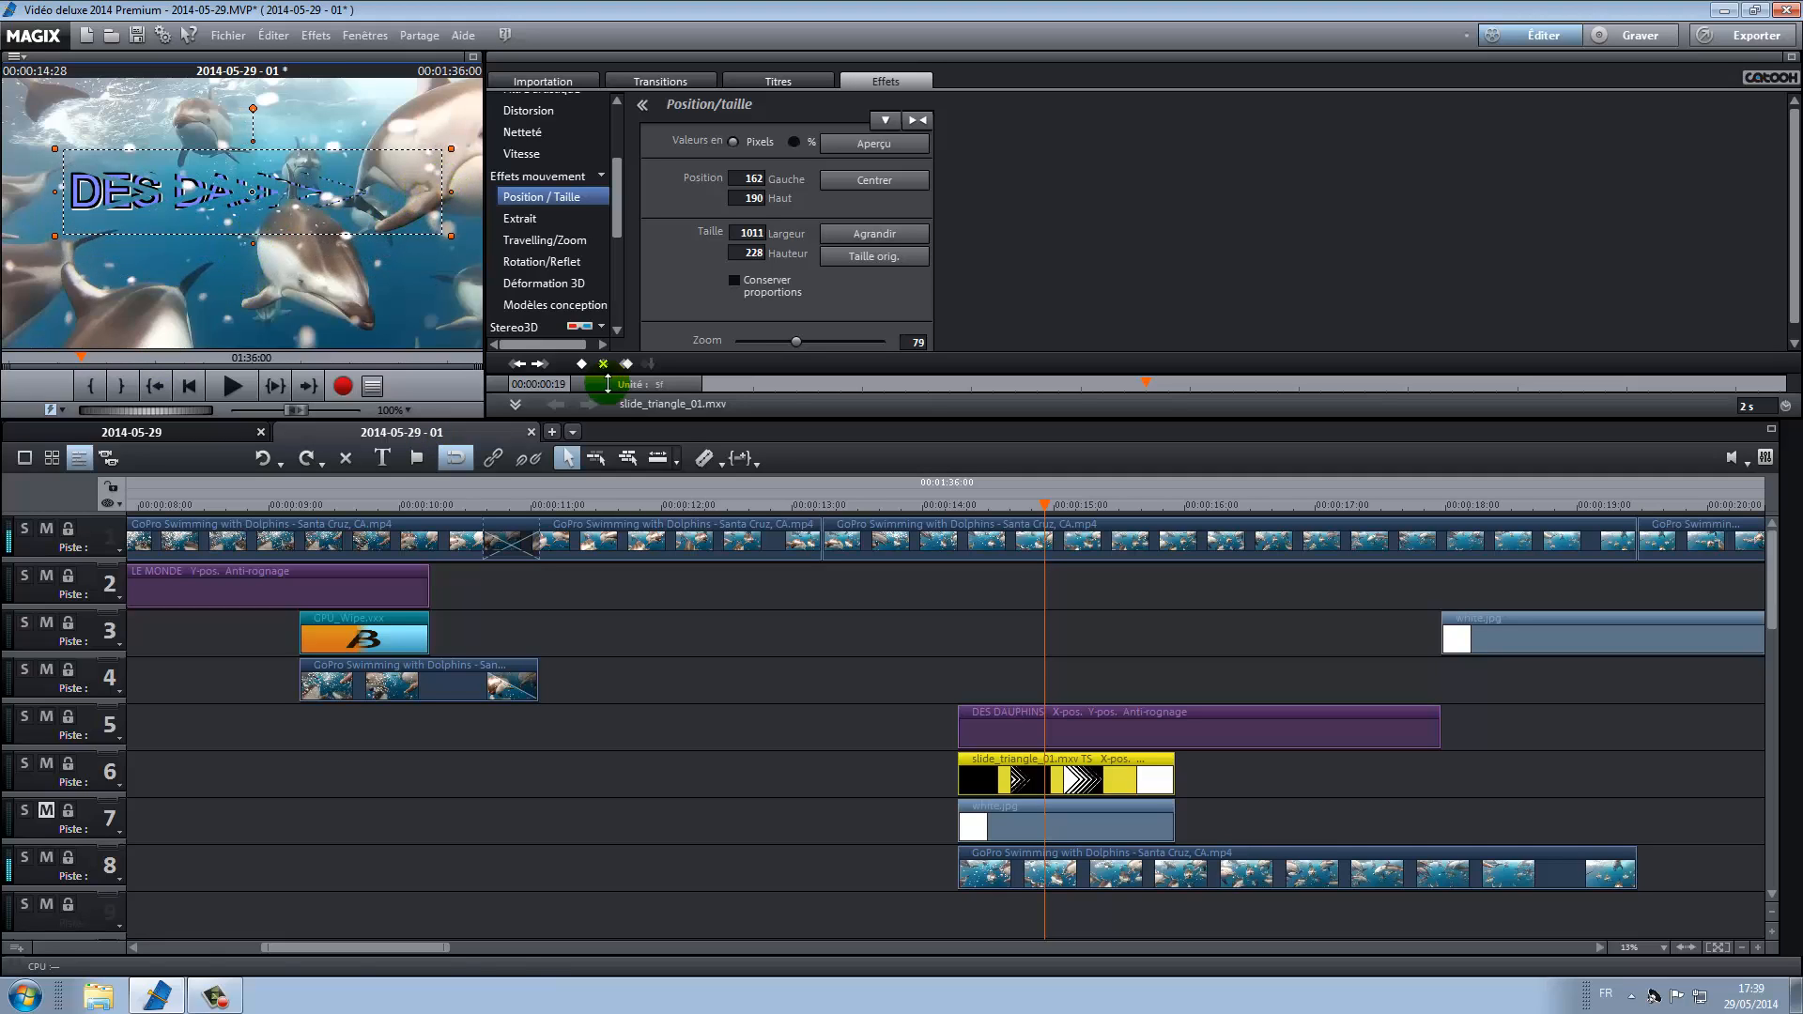
- Play back the reveal of the "DES DAUPHINS" title from 00:00:14:05
drag(1044, 504, 946, 510)
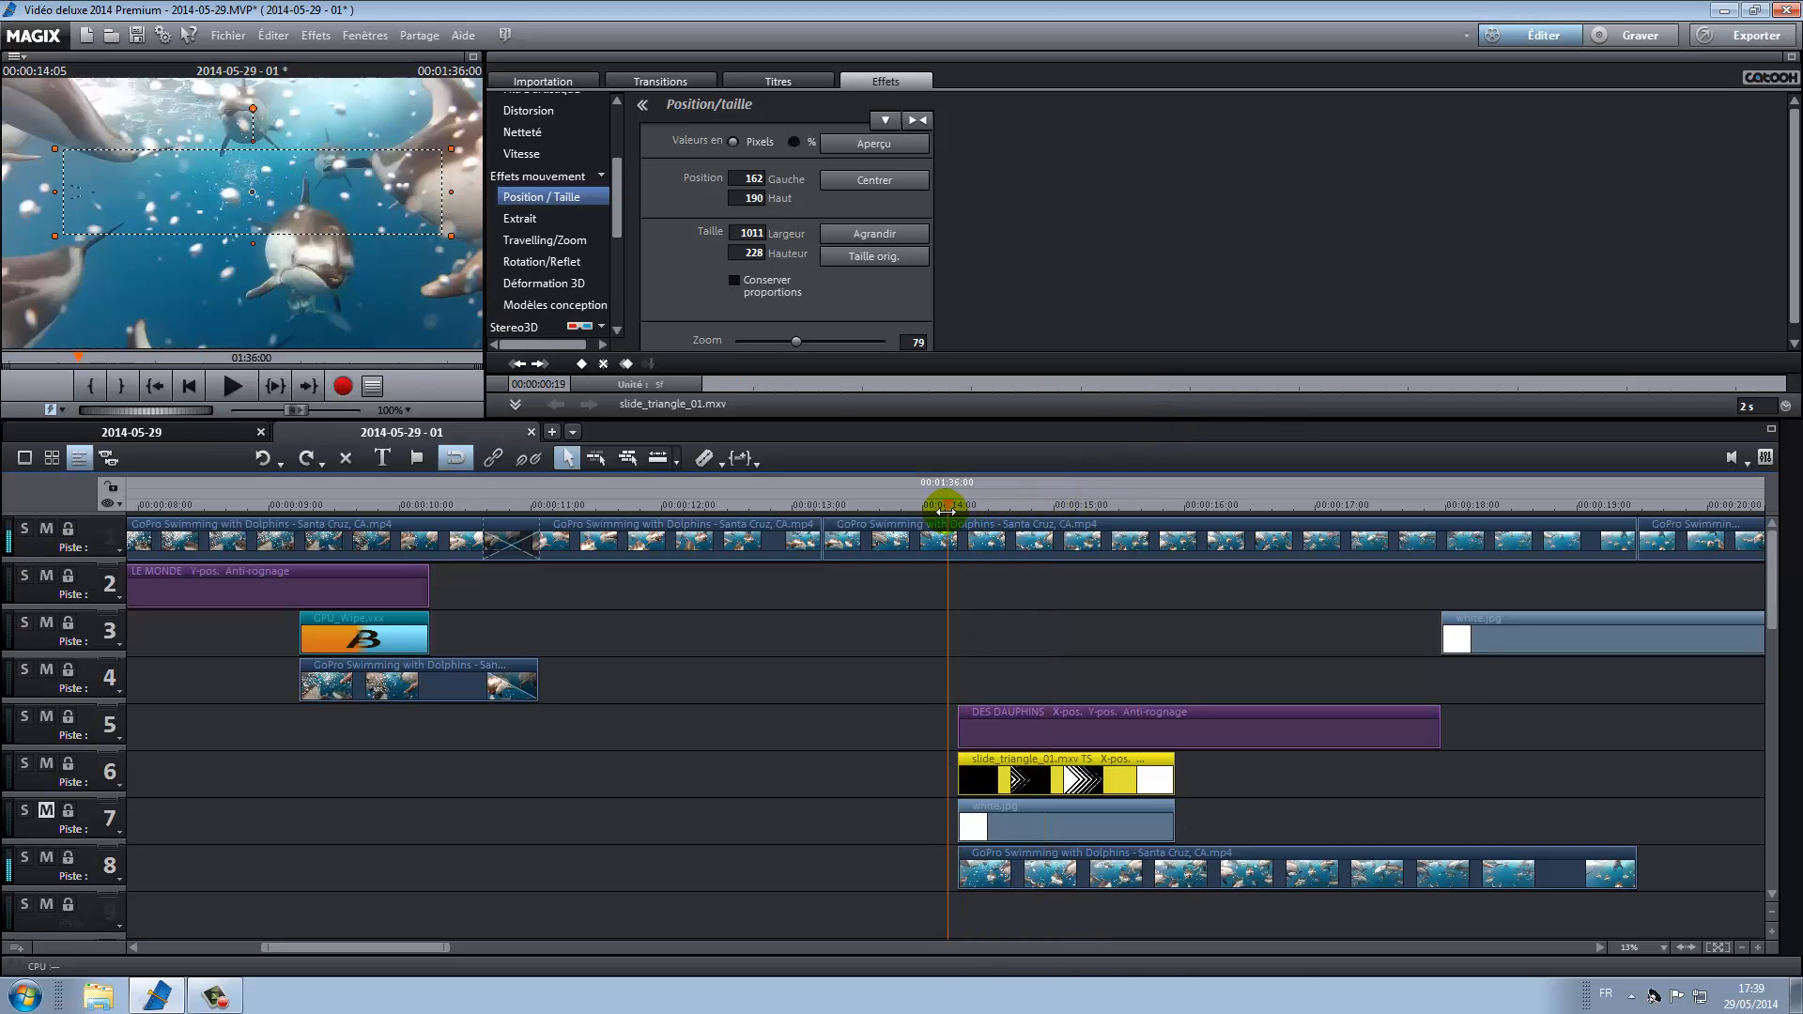
click(222, 386)
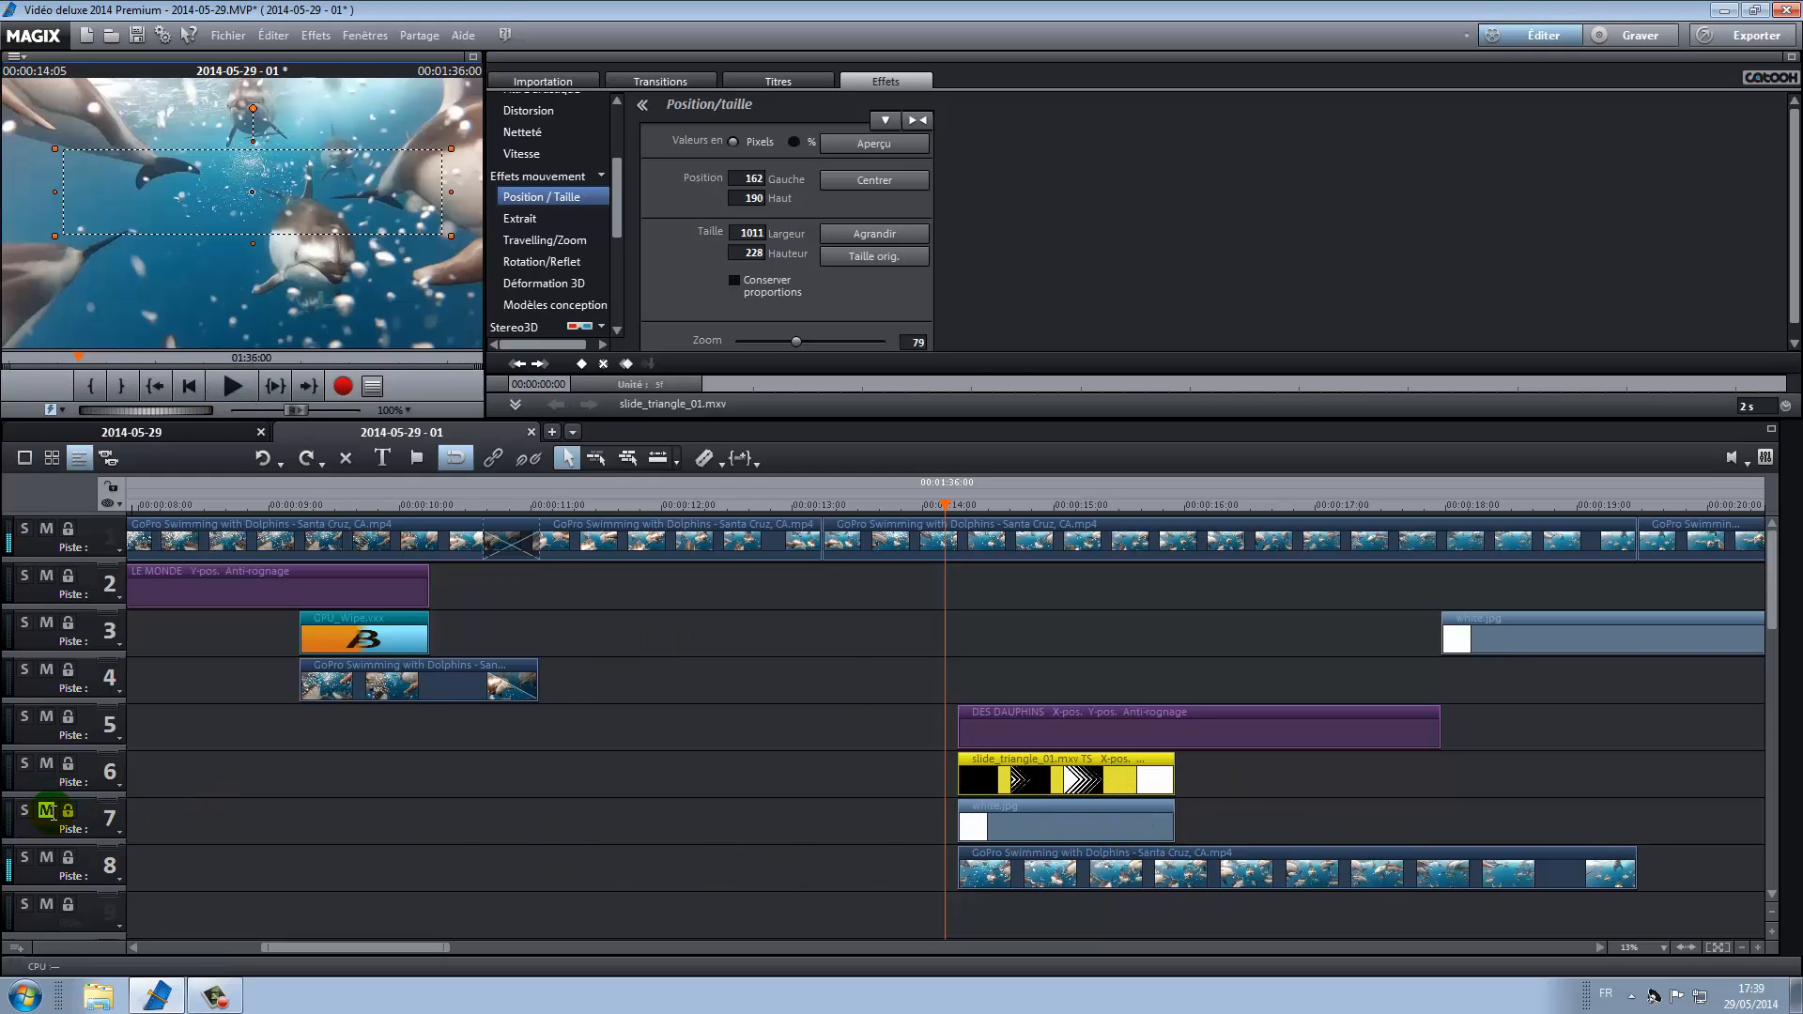
click(46, 809)
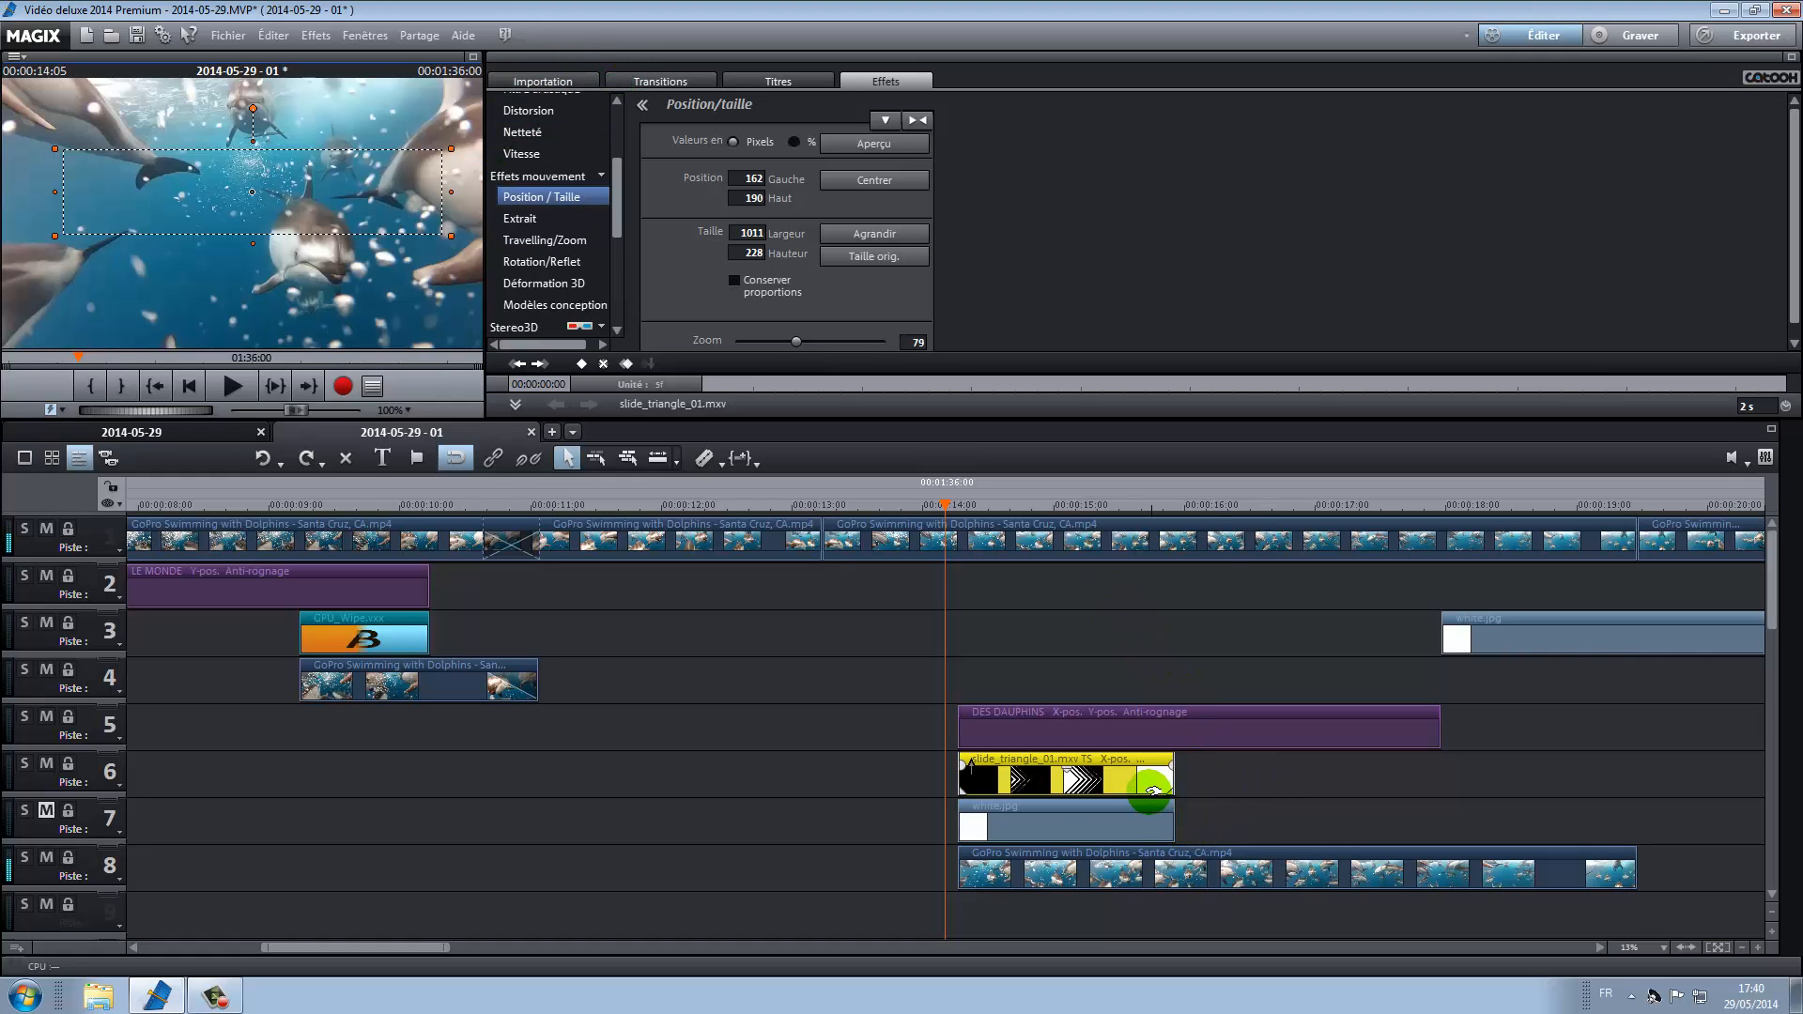
- Add the Cercles movement transition to track 6 and align its end with the end of the "DES DAUPHINS" title
click(568, 83)
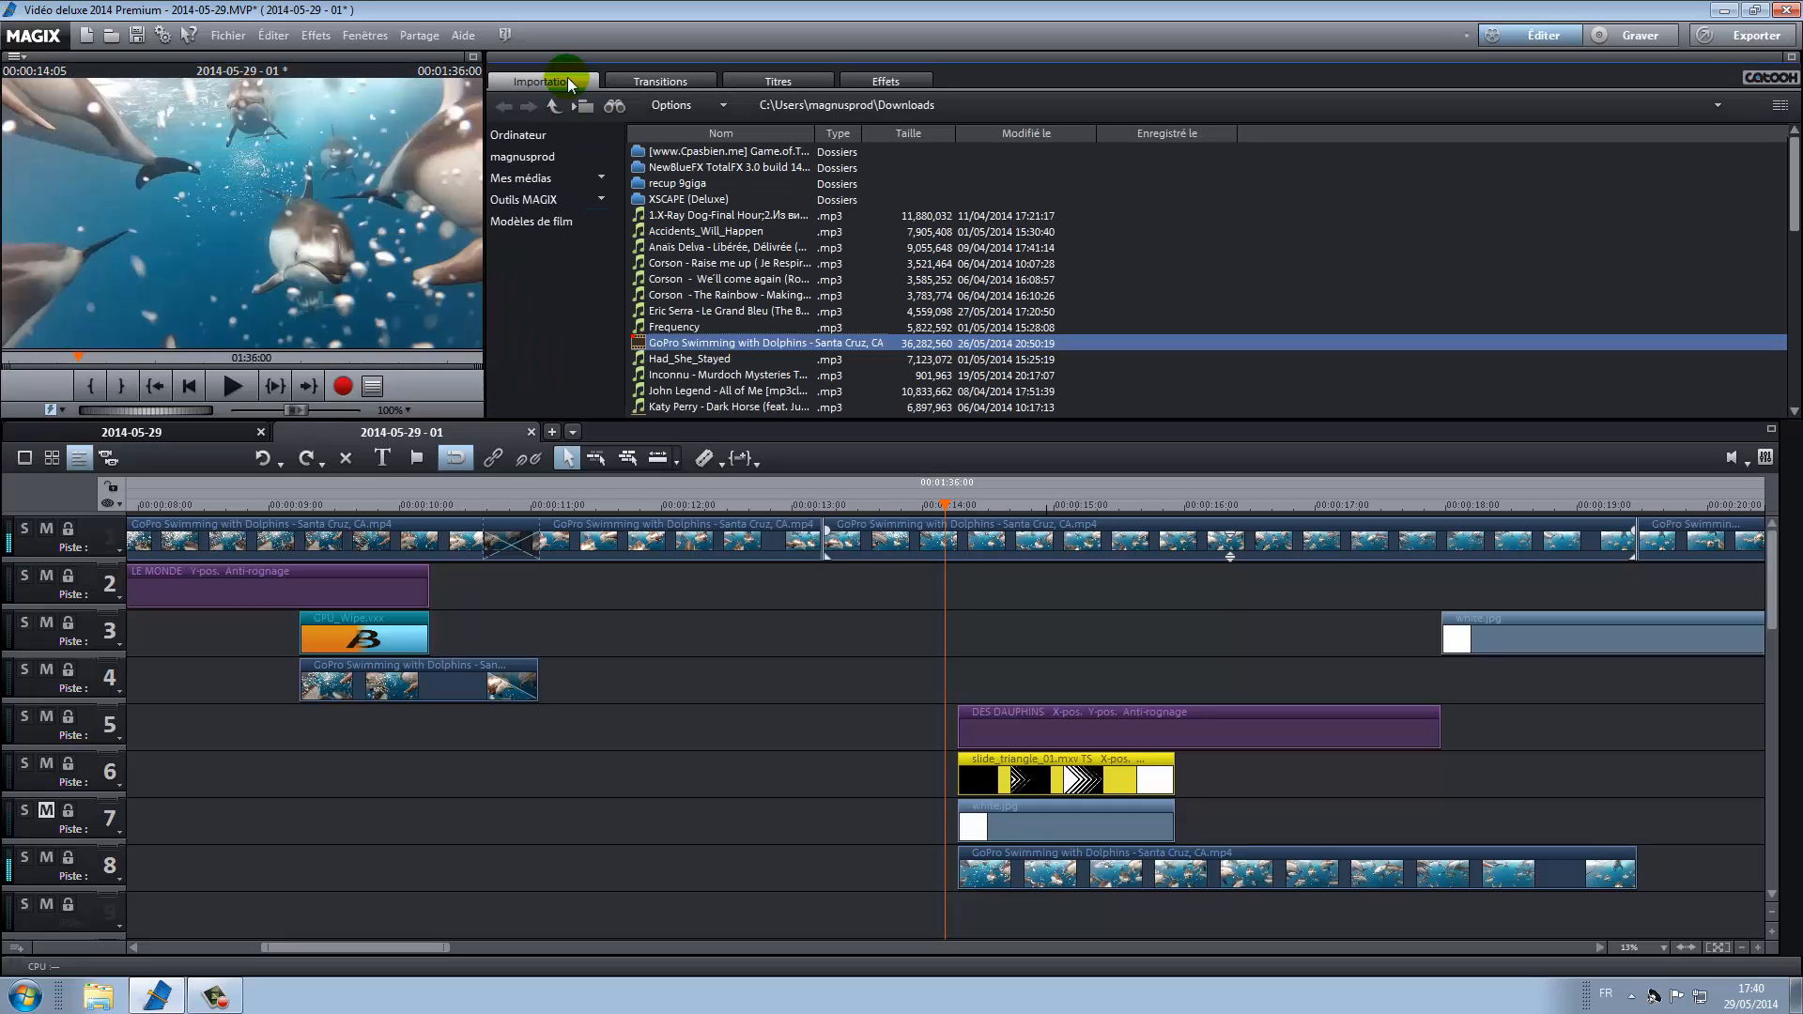
click(892, 77)
click(668, 80)
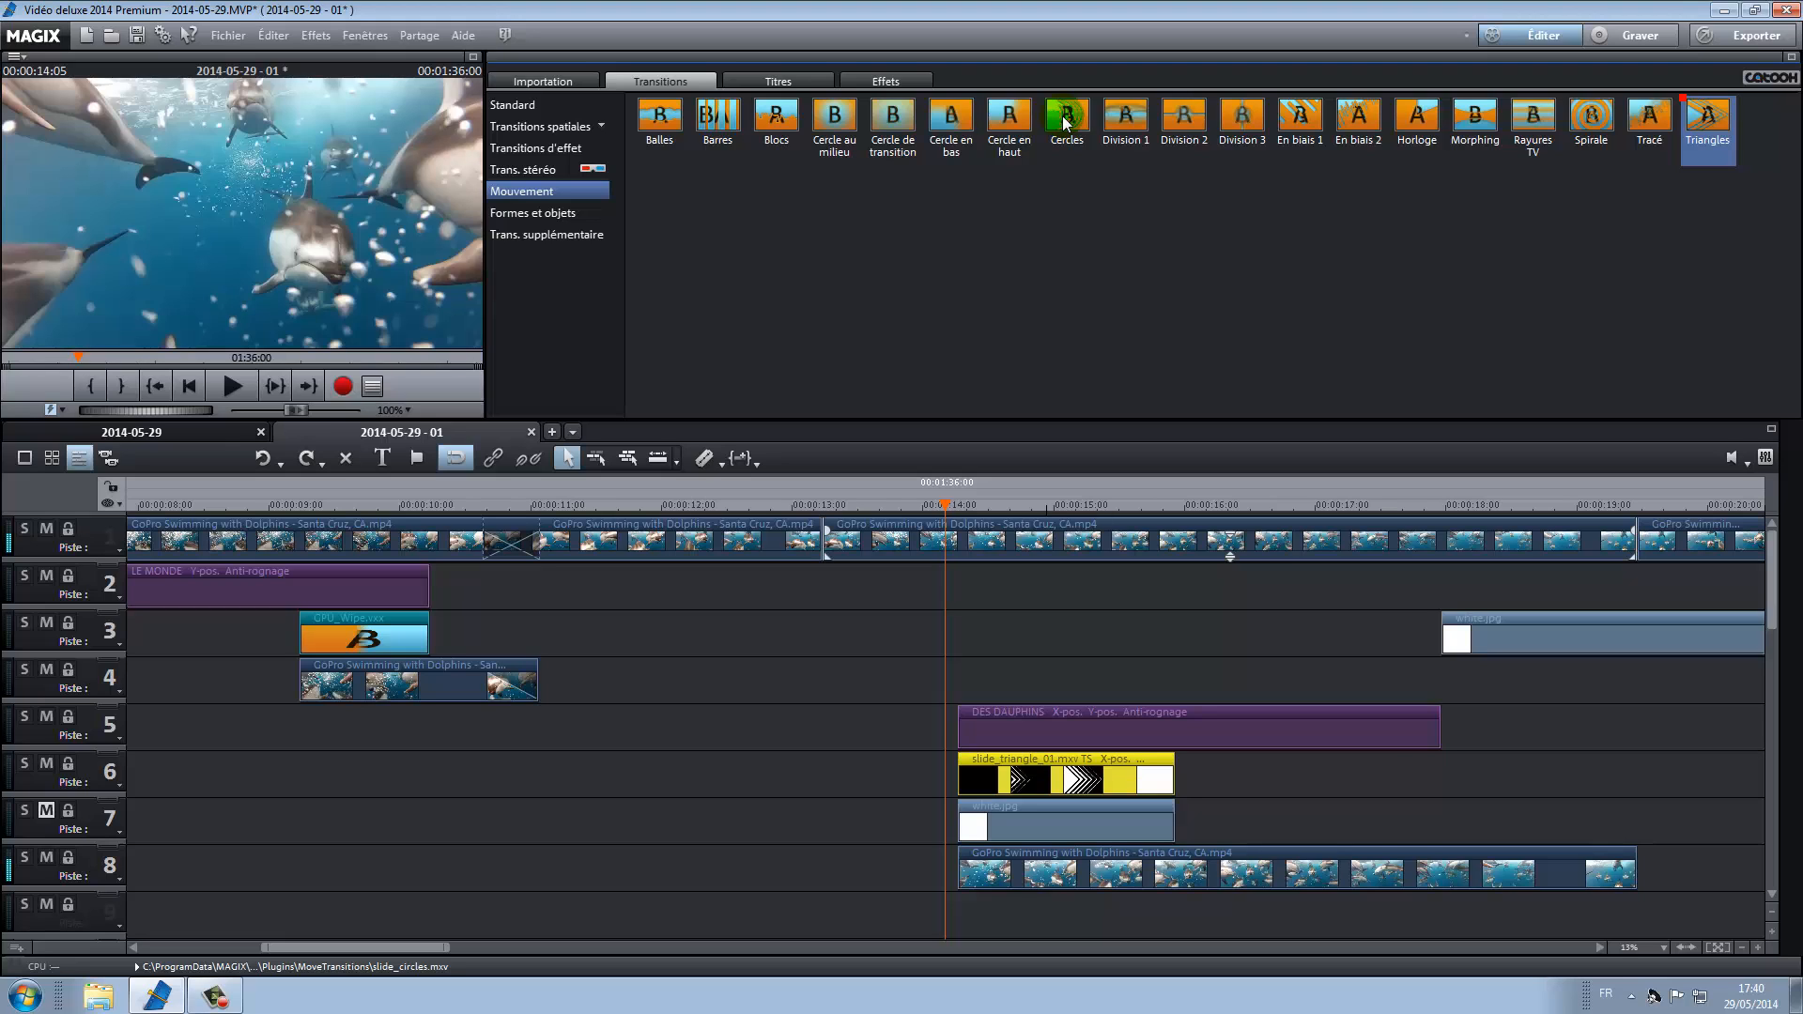
drag(1066, 122, 1446, 775)
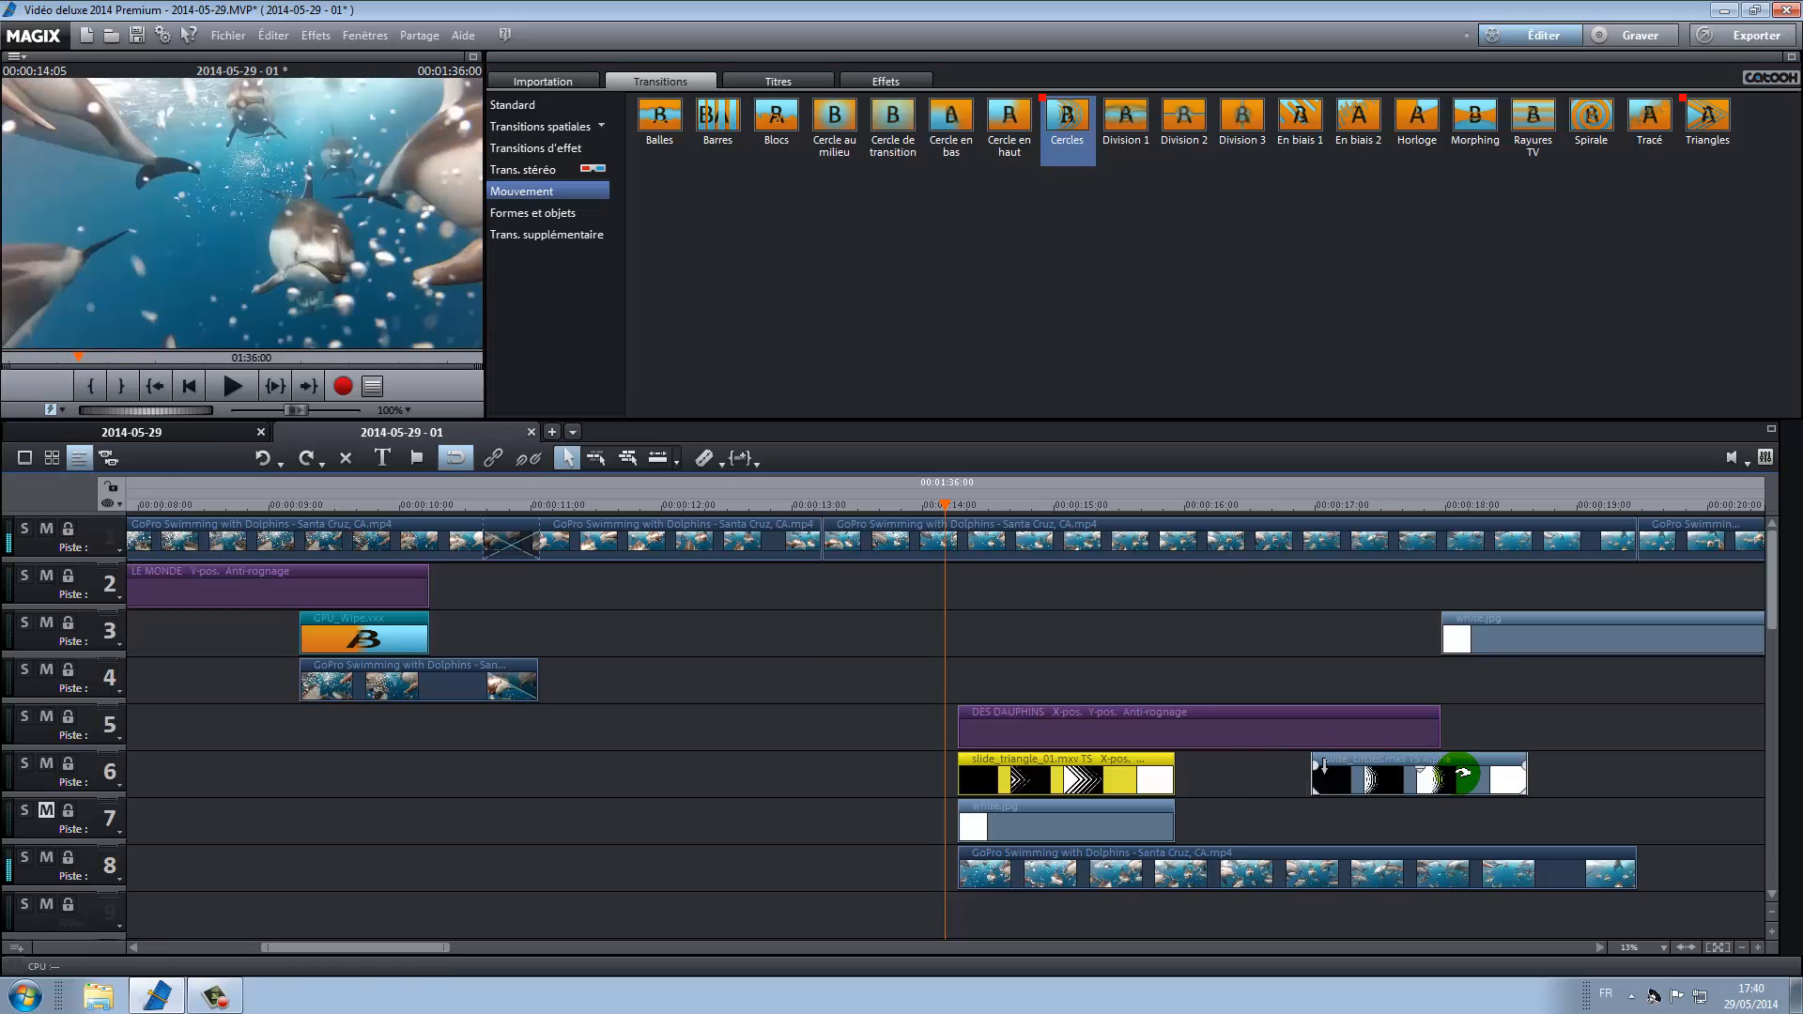
drag(1324, 763, 1236, 764)
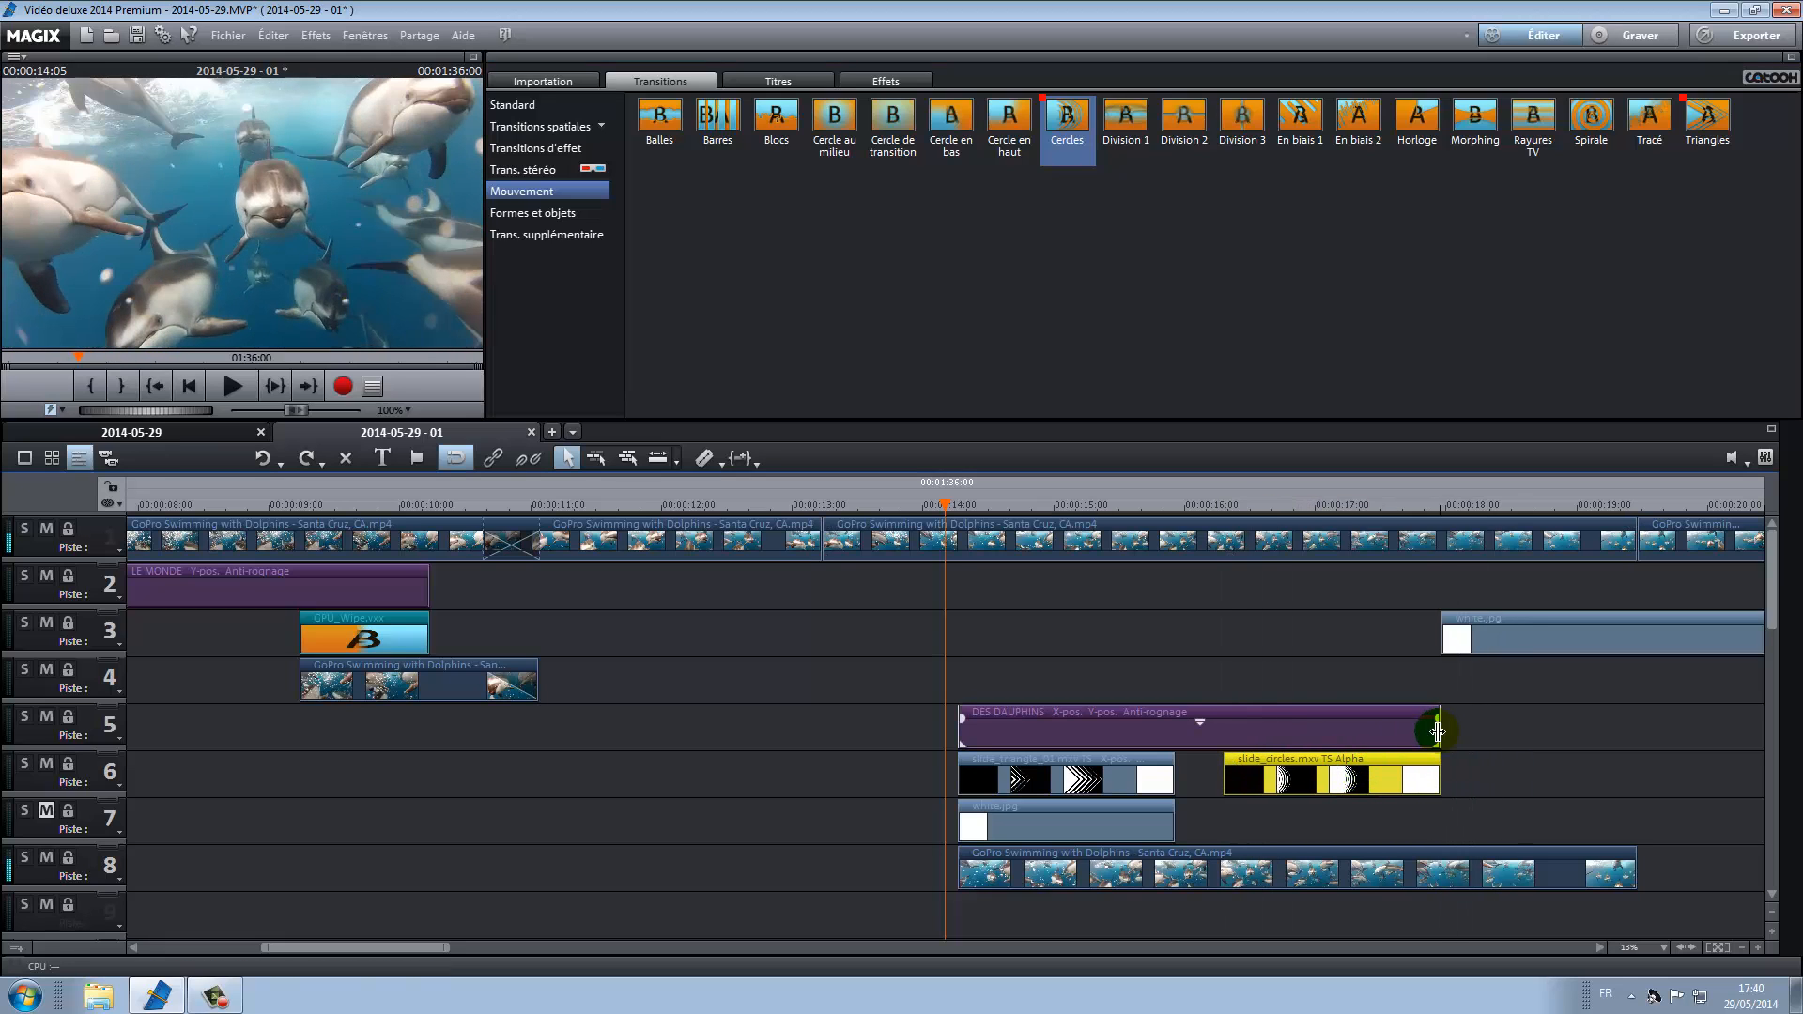
- Extend the "DES DAUPHINS" title to about 00:00:19:00 and move the circles transition to the title's new end
drag(1437, 732, 1575, 732)
drag(1397, 767, 1535, 766)
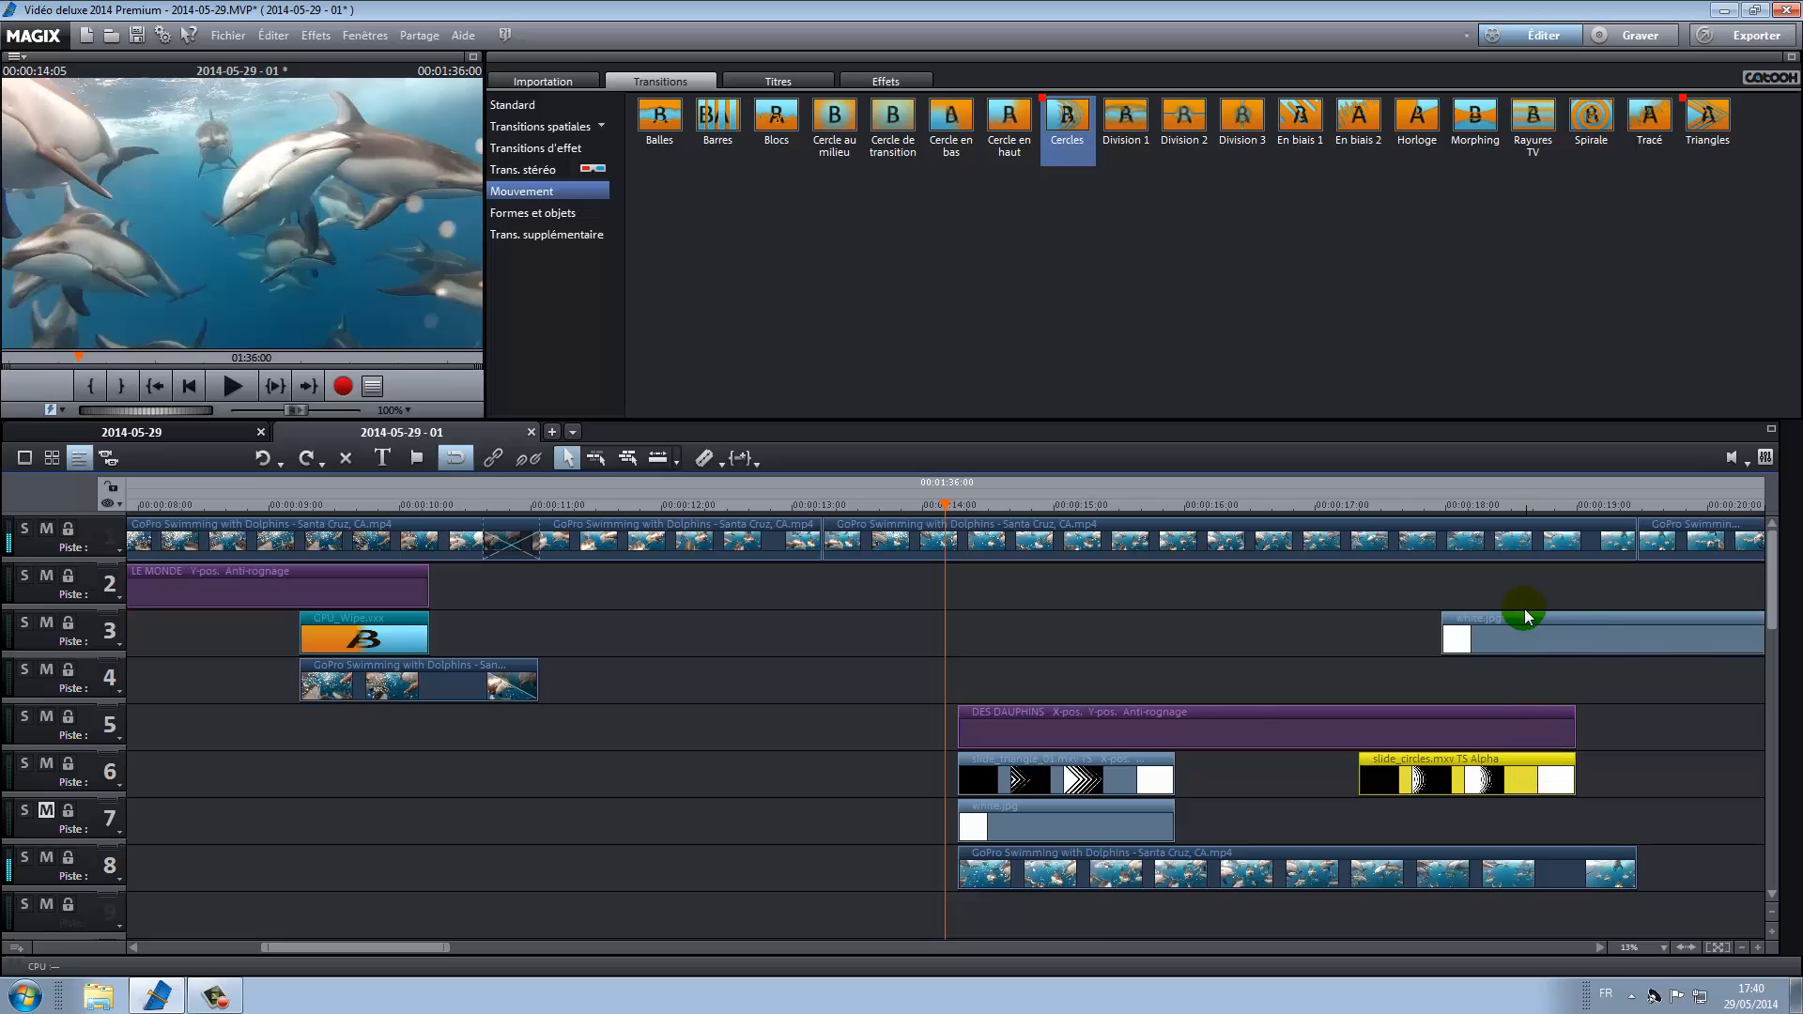
- Move the long white.jpg image from track 3 to track 7 under the circles transition, and delete it
drag(1482, 621, 1401, 814)
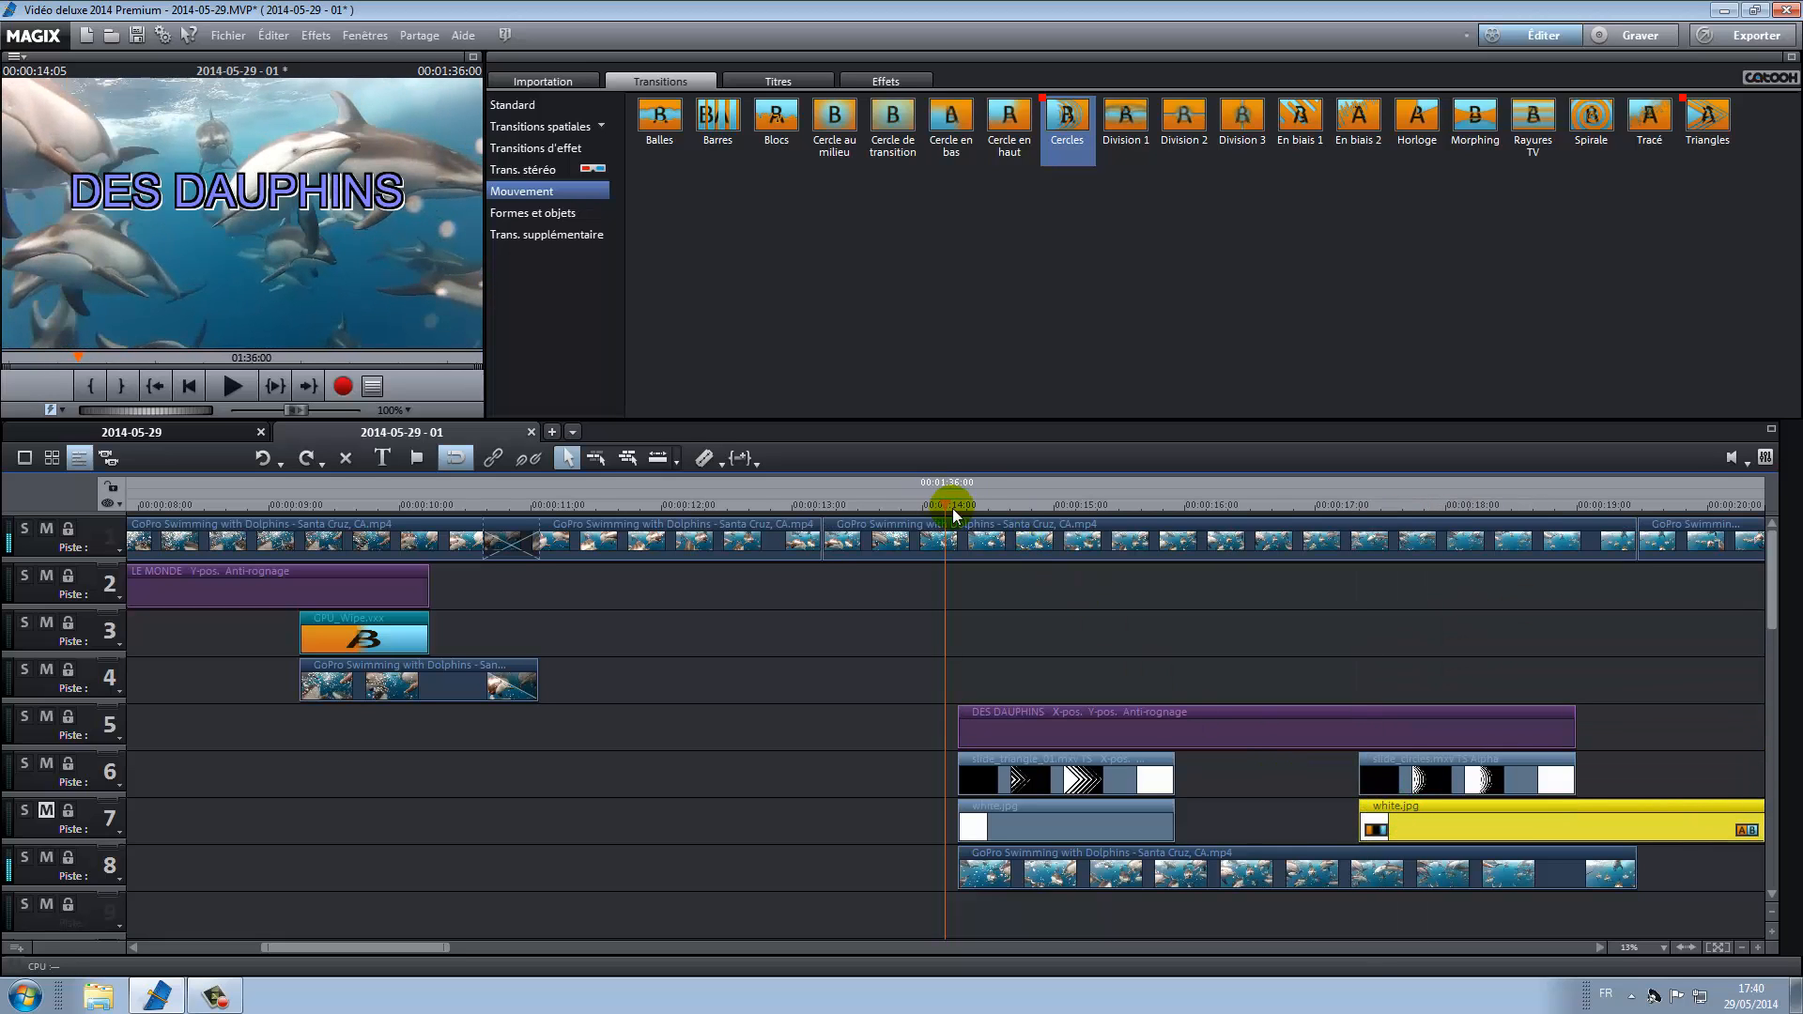
click(1575, 604)
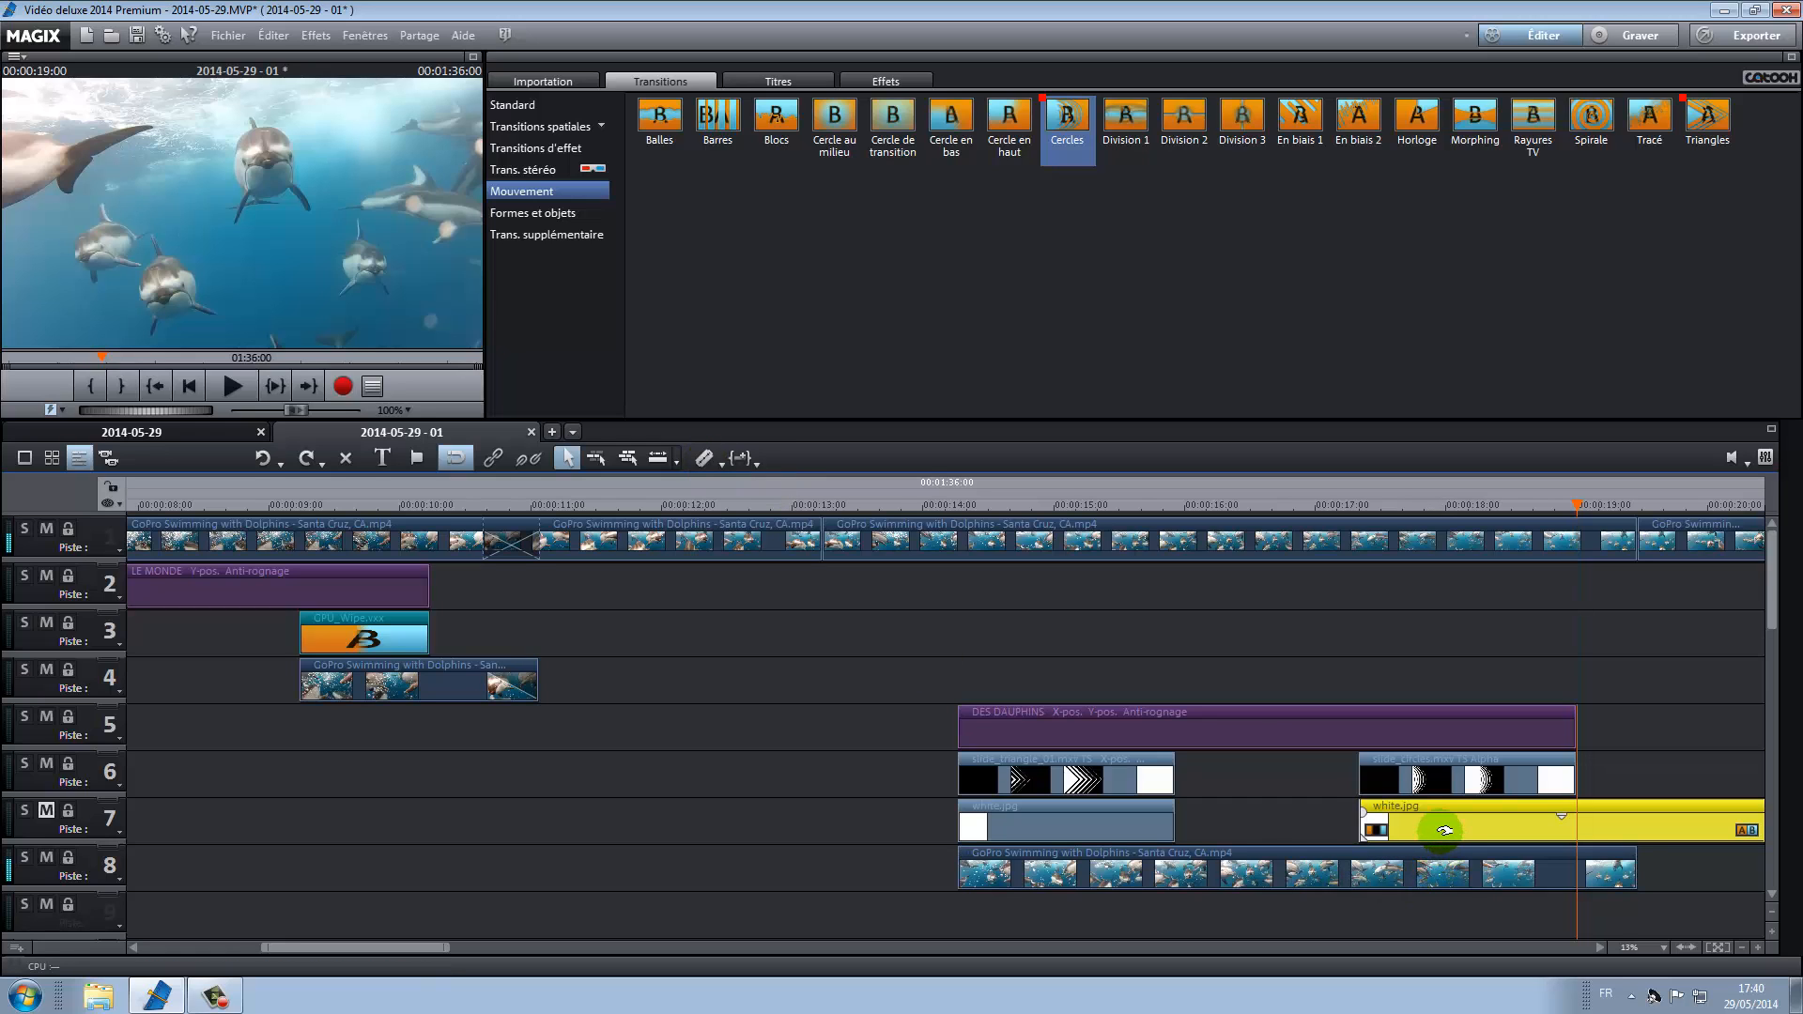
key(Delete)
- Copy the white.jpg image under the triangle transition and place the copy on track 7 directly under the circles transition
right_click(1148, 829)
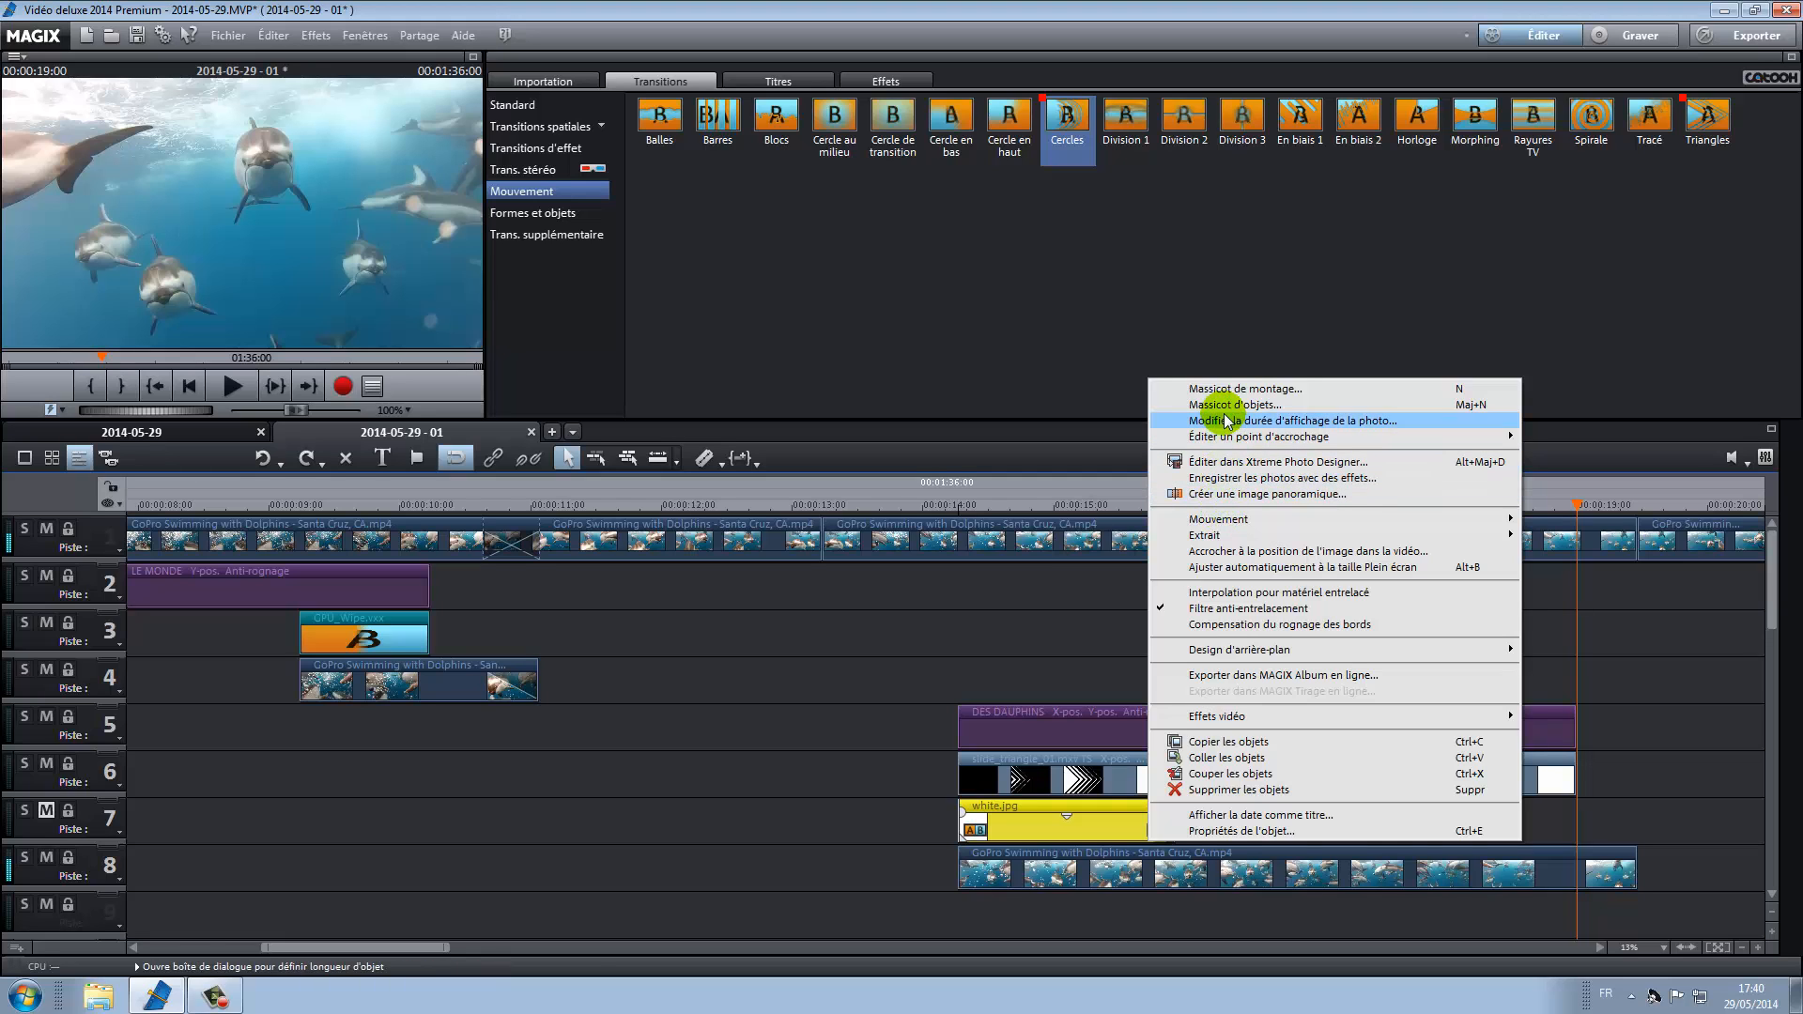
click(1222, 742)
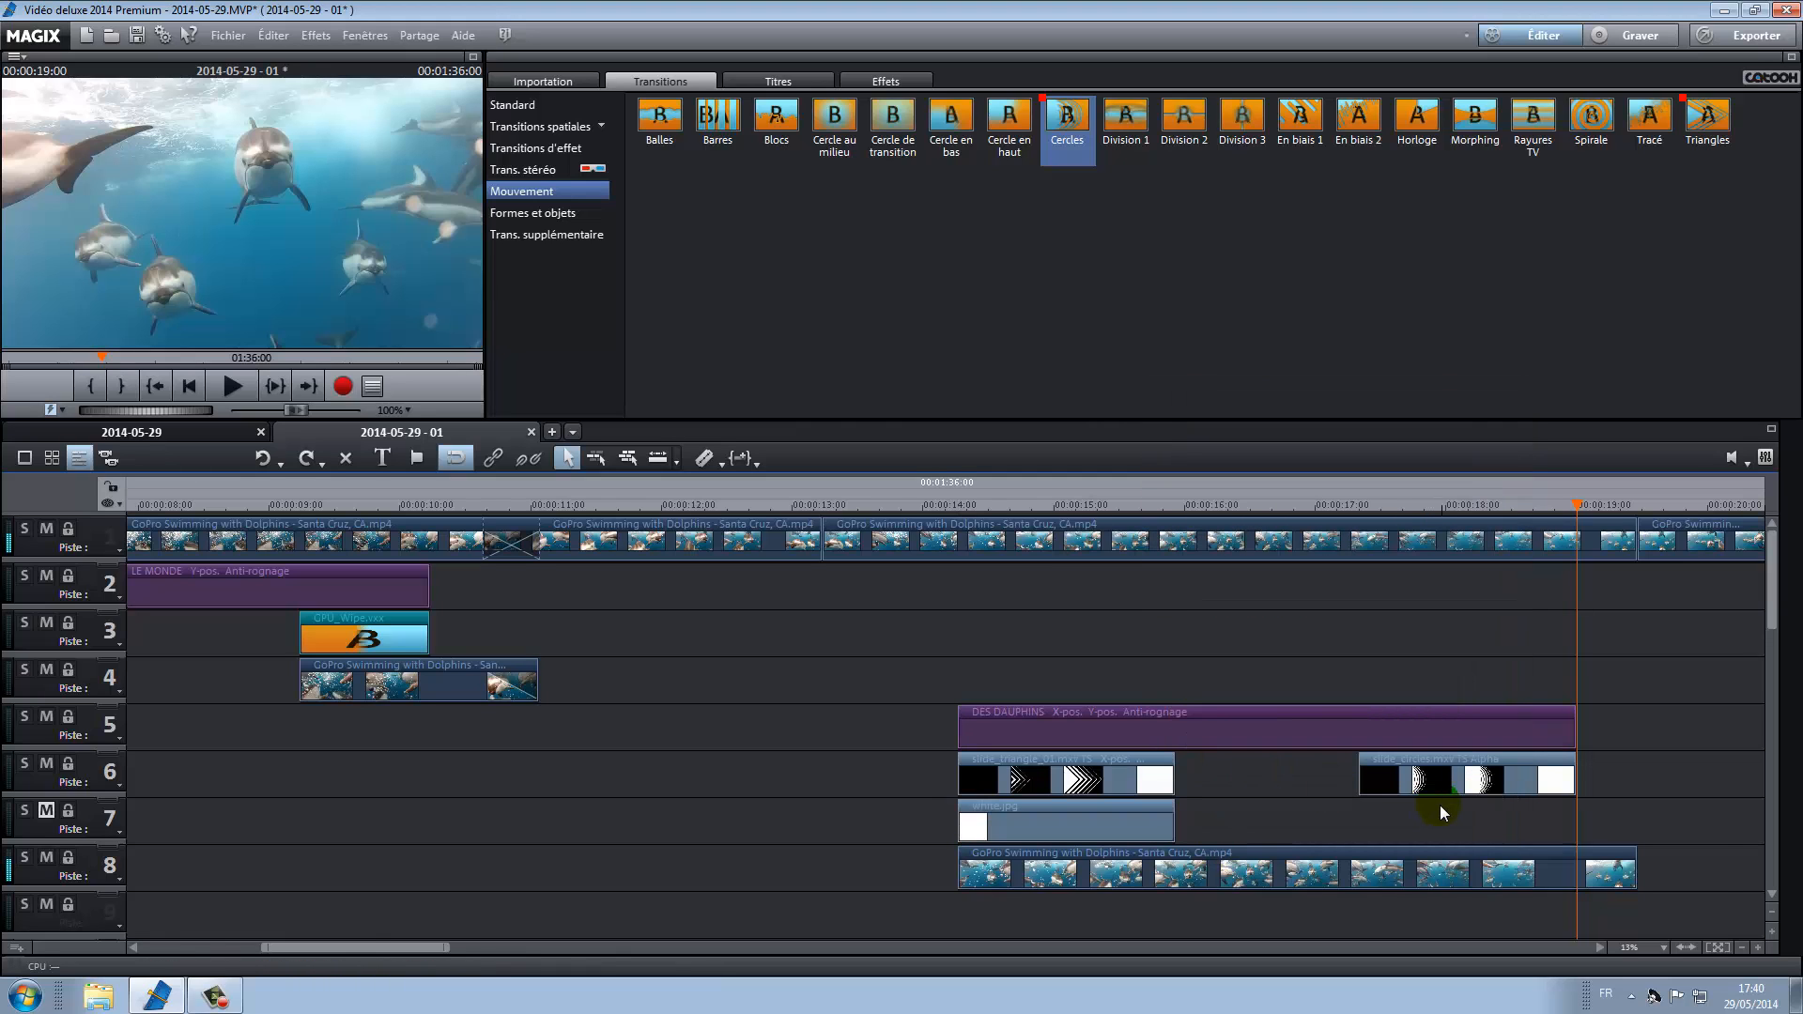
right_click(1440, 814)
click(1479, 825)
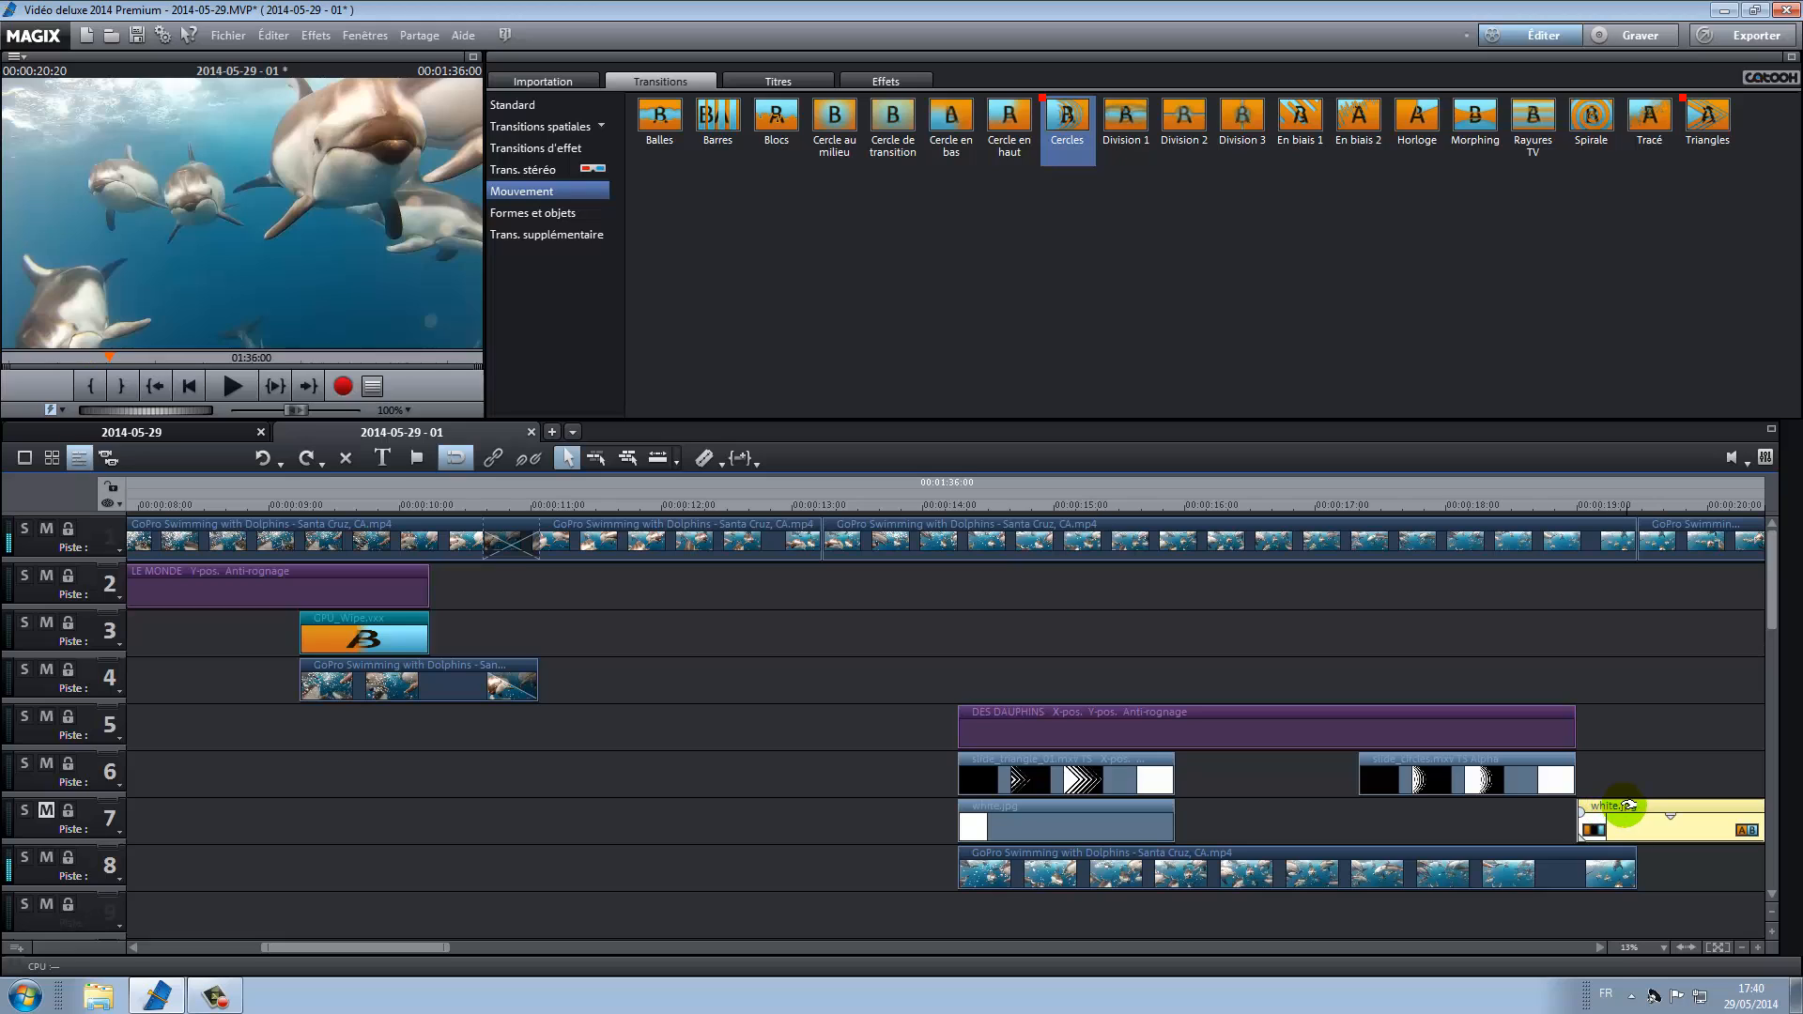
drag(1609, 810, 1392, 822)
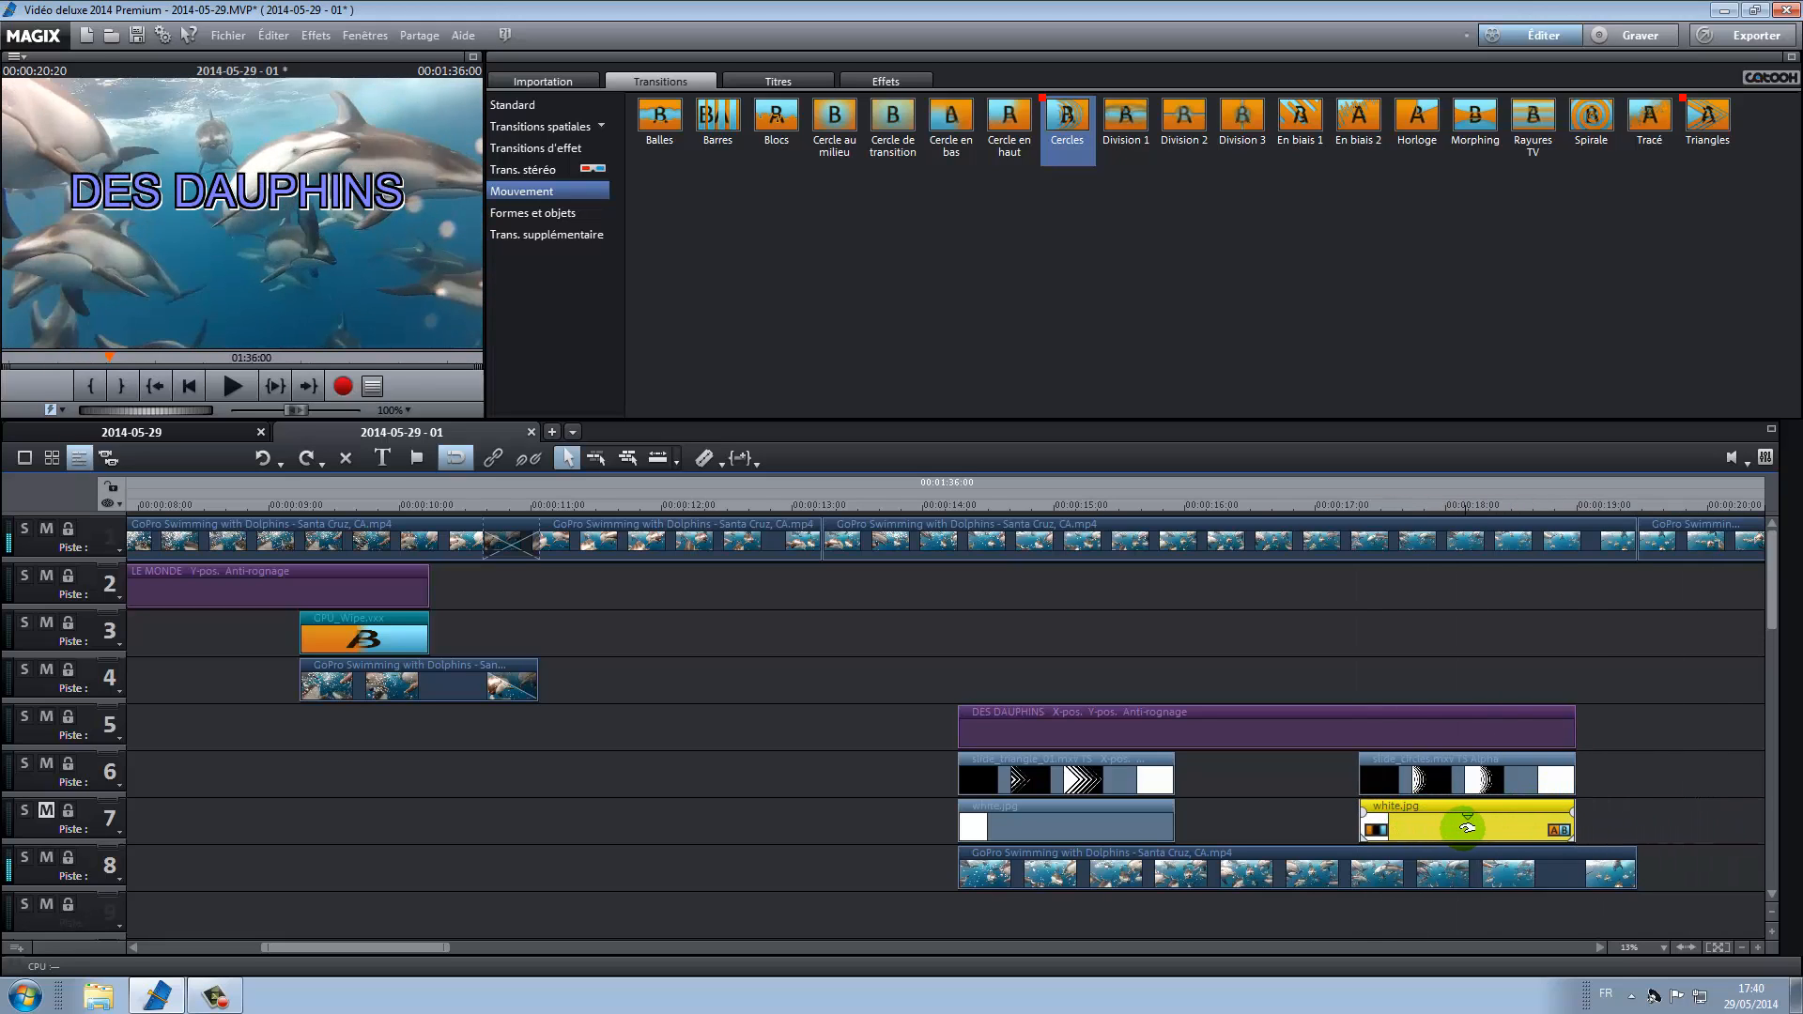
- Reapply the Alpha chroma key to the circles transition on track 6, with Seuil Vidéo 1 low and Seuil Vidéo 2 high
mouse_move(1308, 864)
mouse_down()
mouse_move(1313, 911)
mouse_move(1310, 860)
mouse_up()
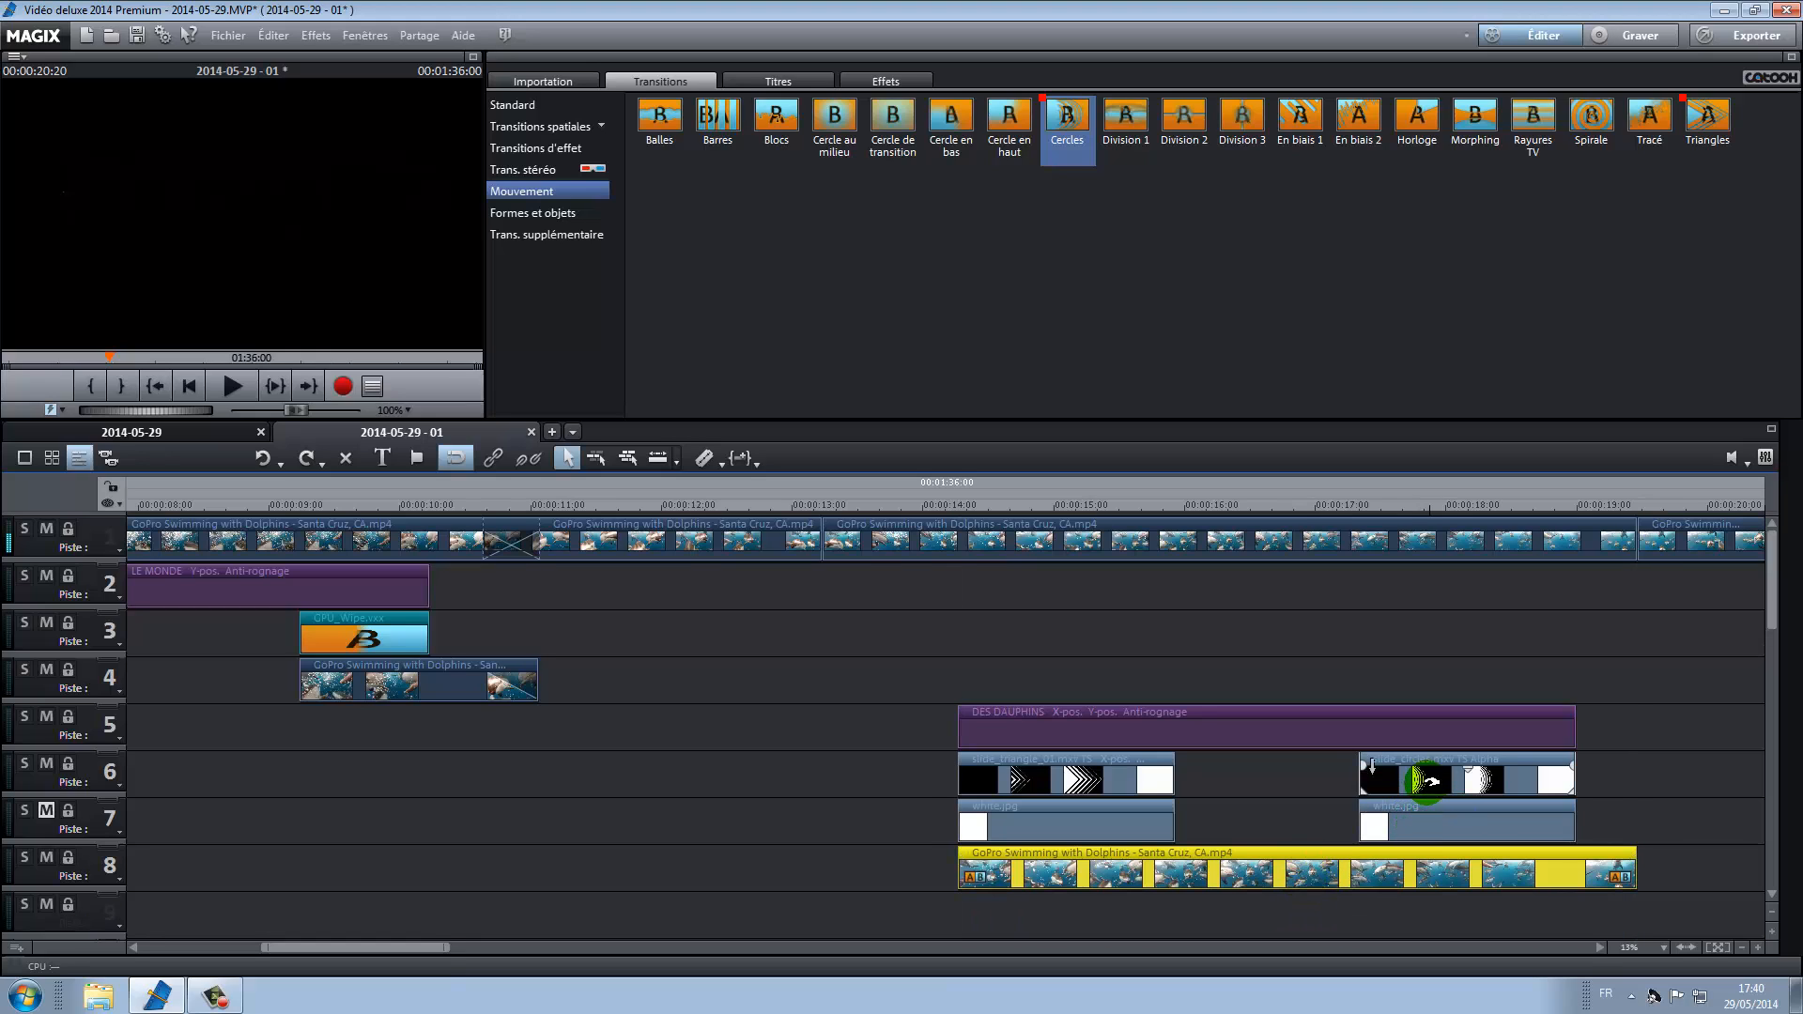
click(1418, 778)
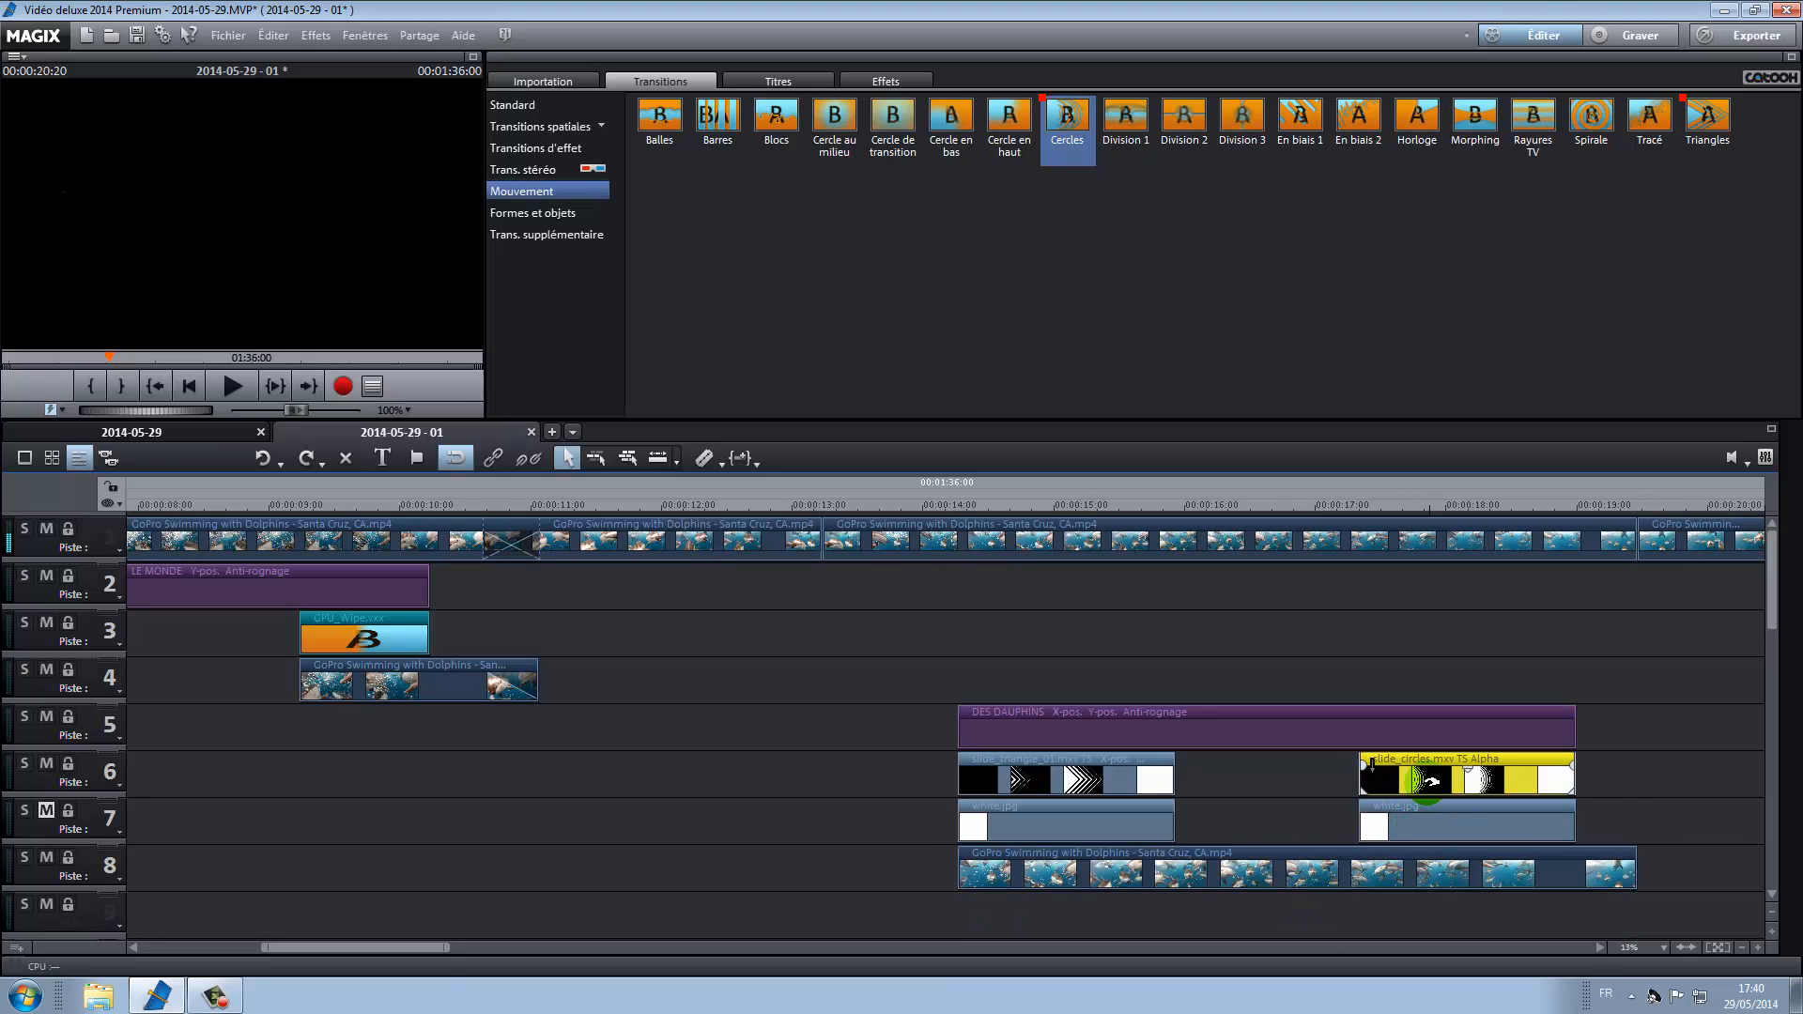
click(859, 79)
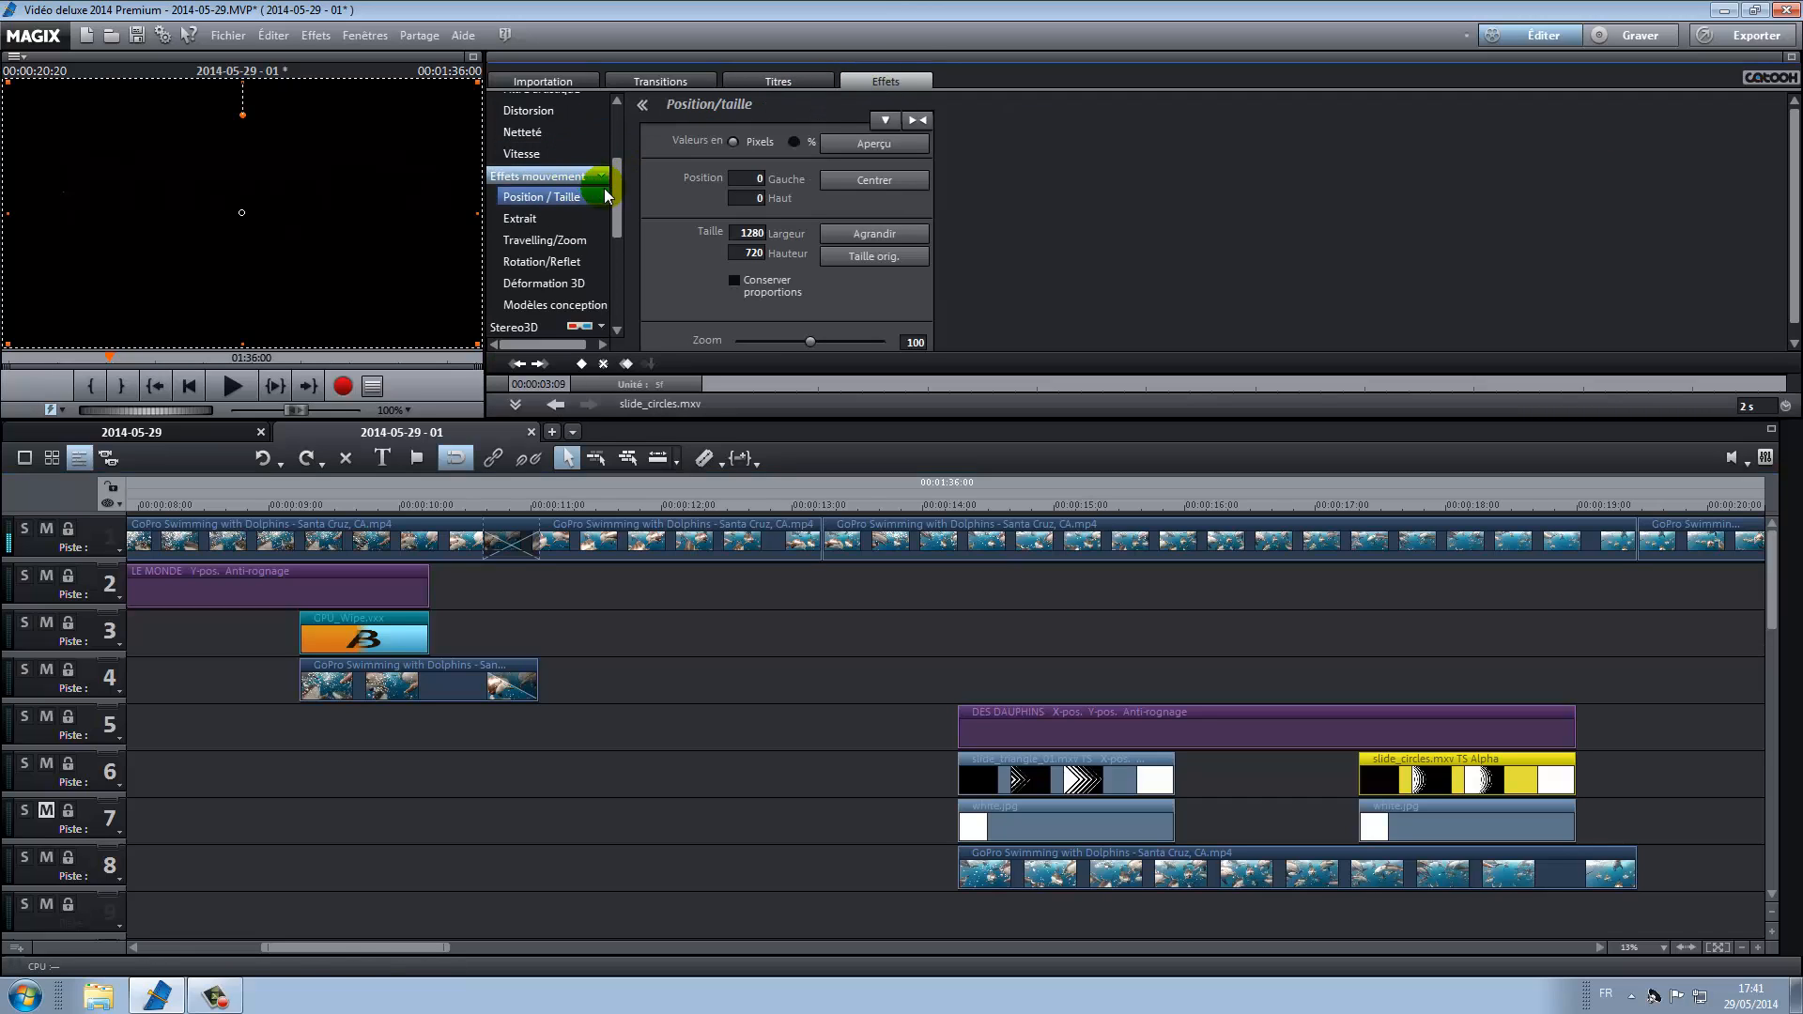
scroll(564, 179, up, 2)
click(526, 192)
click(755, 235)
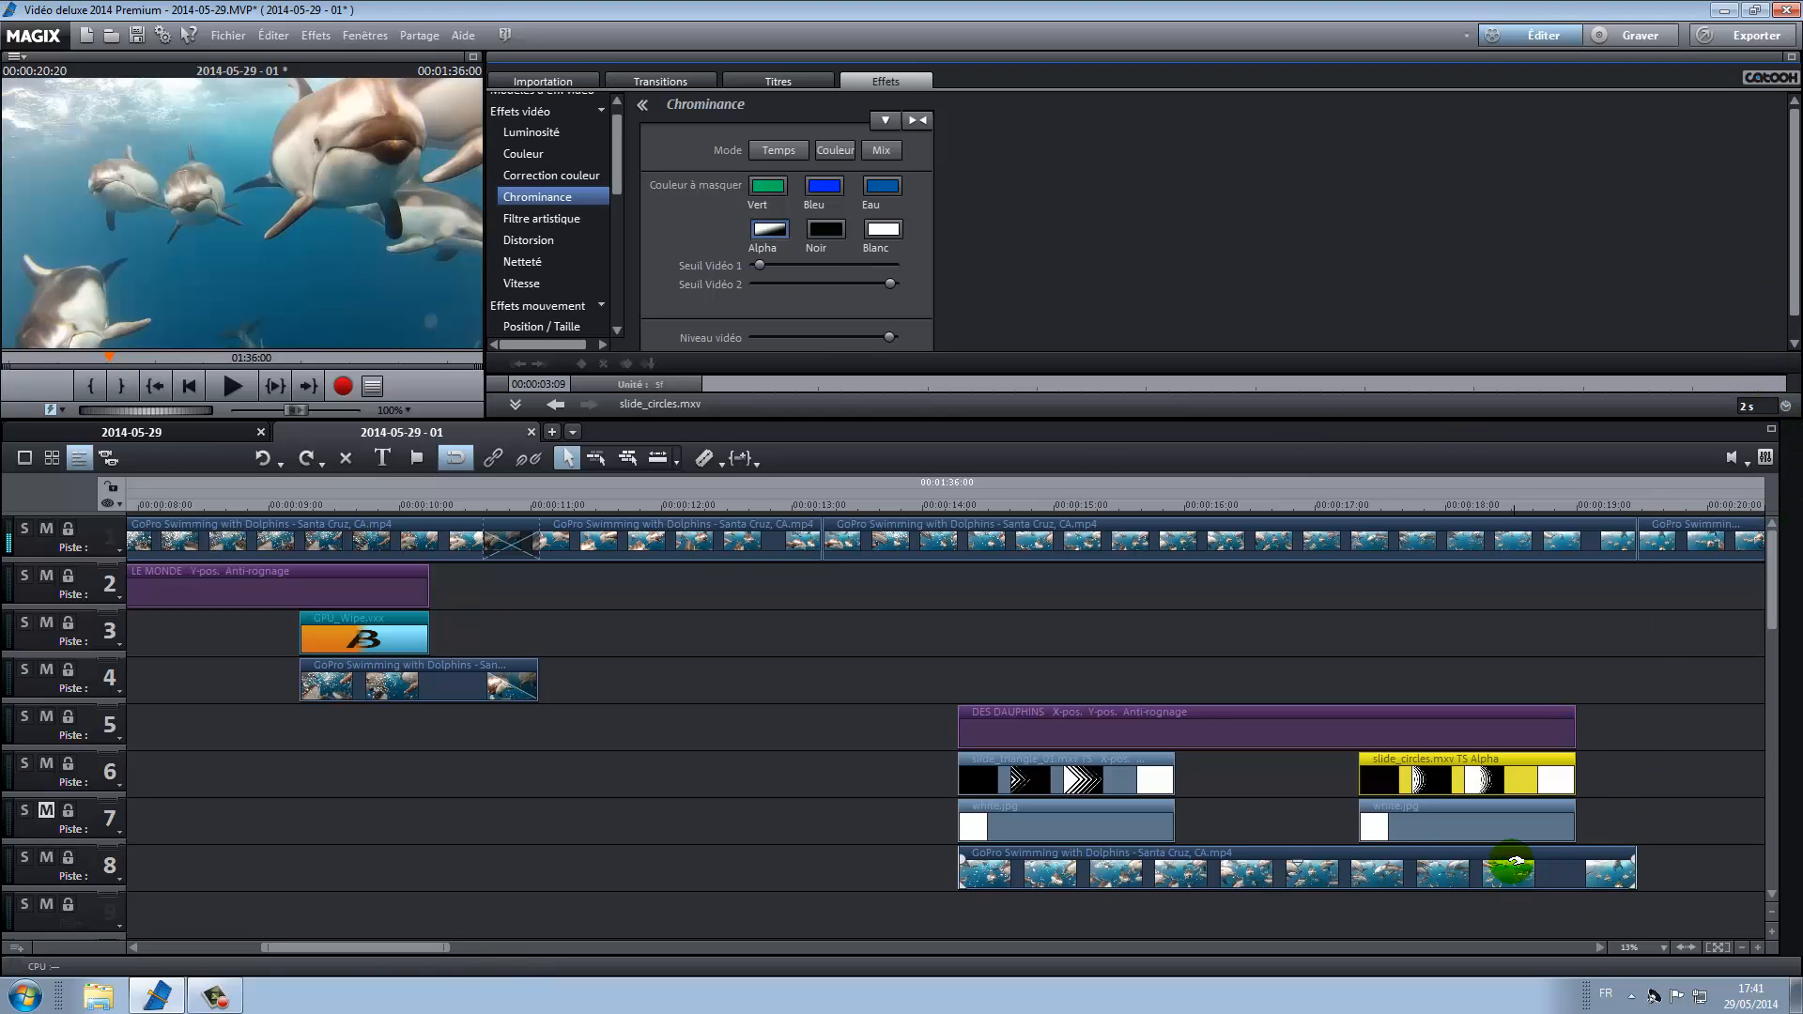
- Split the dolphin clip on track 8 at 00:00:15:28, where the triangle transition ends
click(1161, 507)
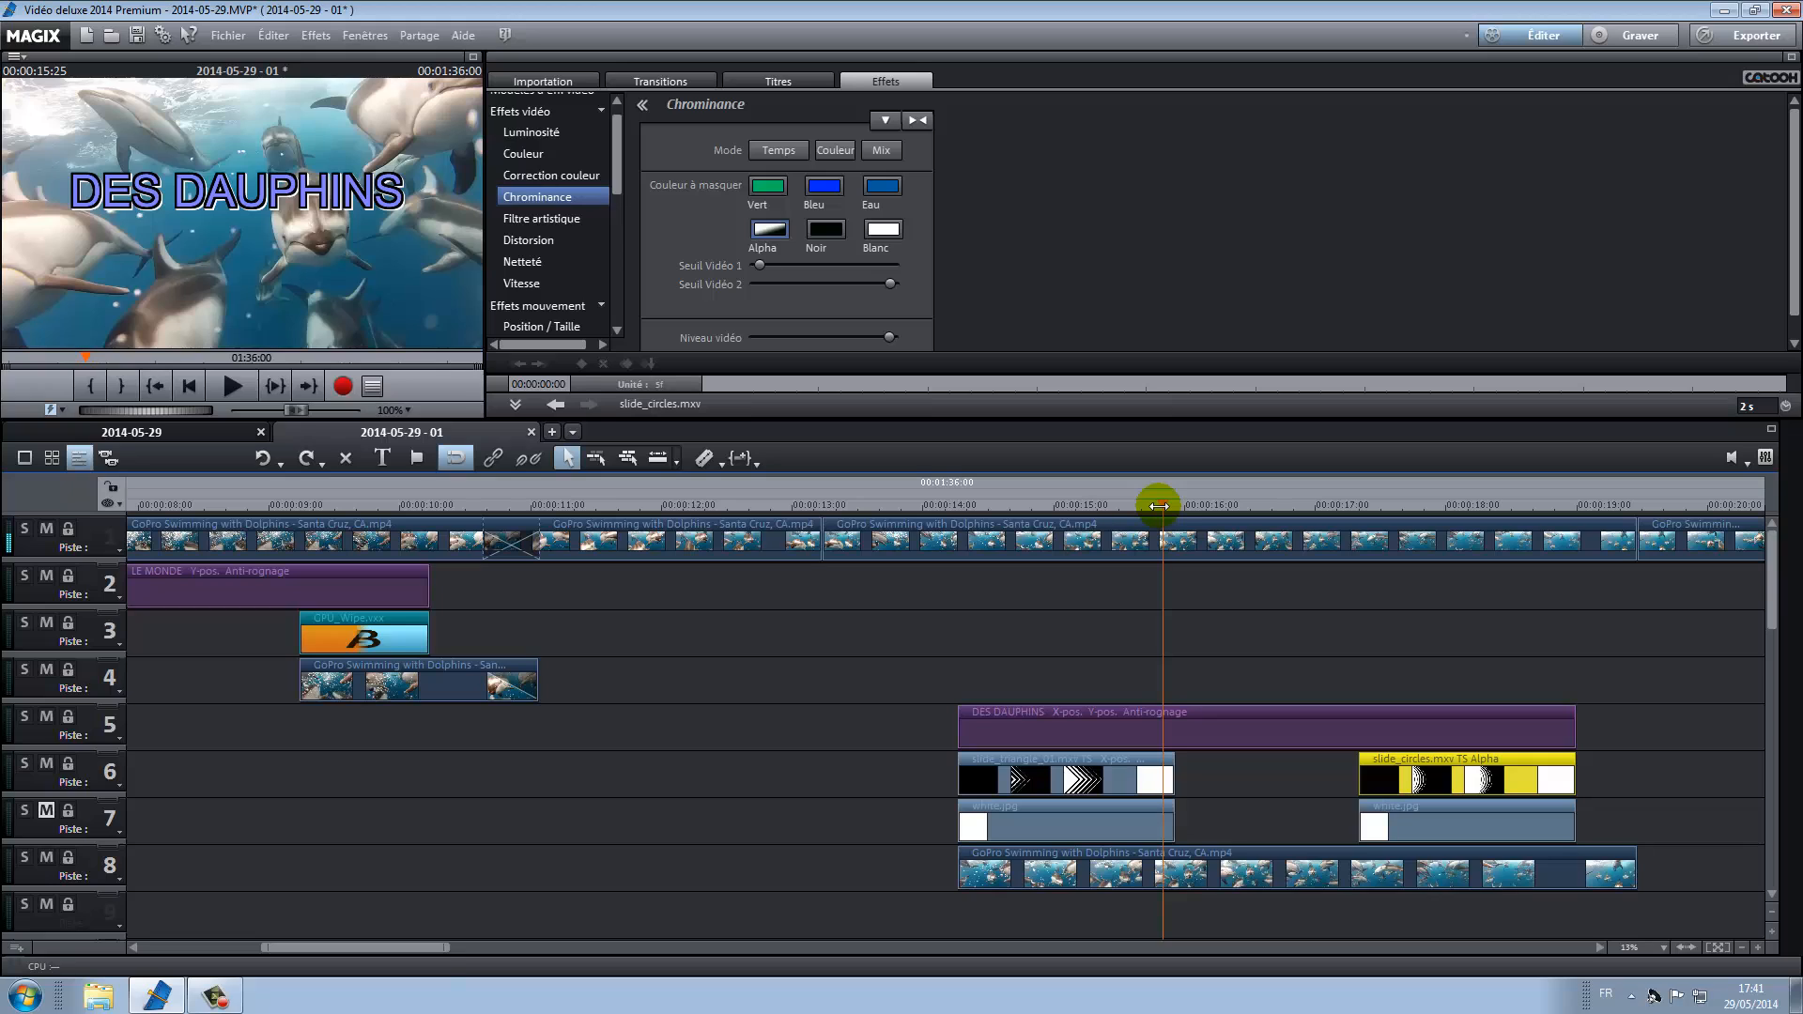
click(1176, 505)
click(1226, 872)
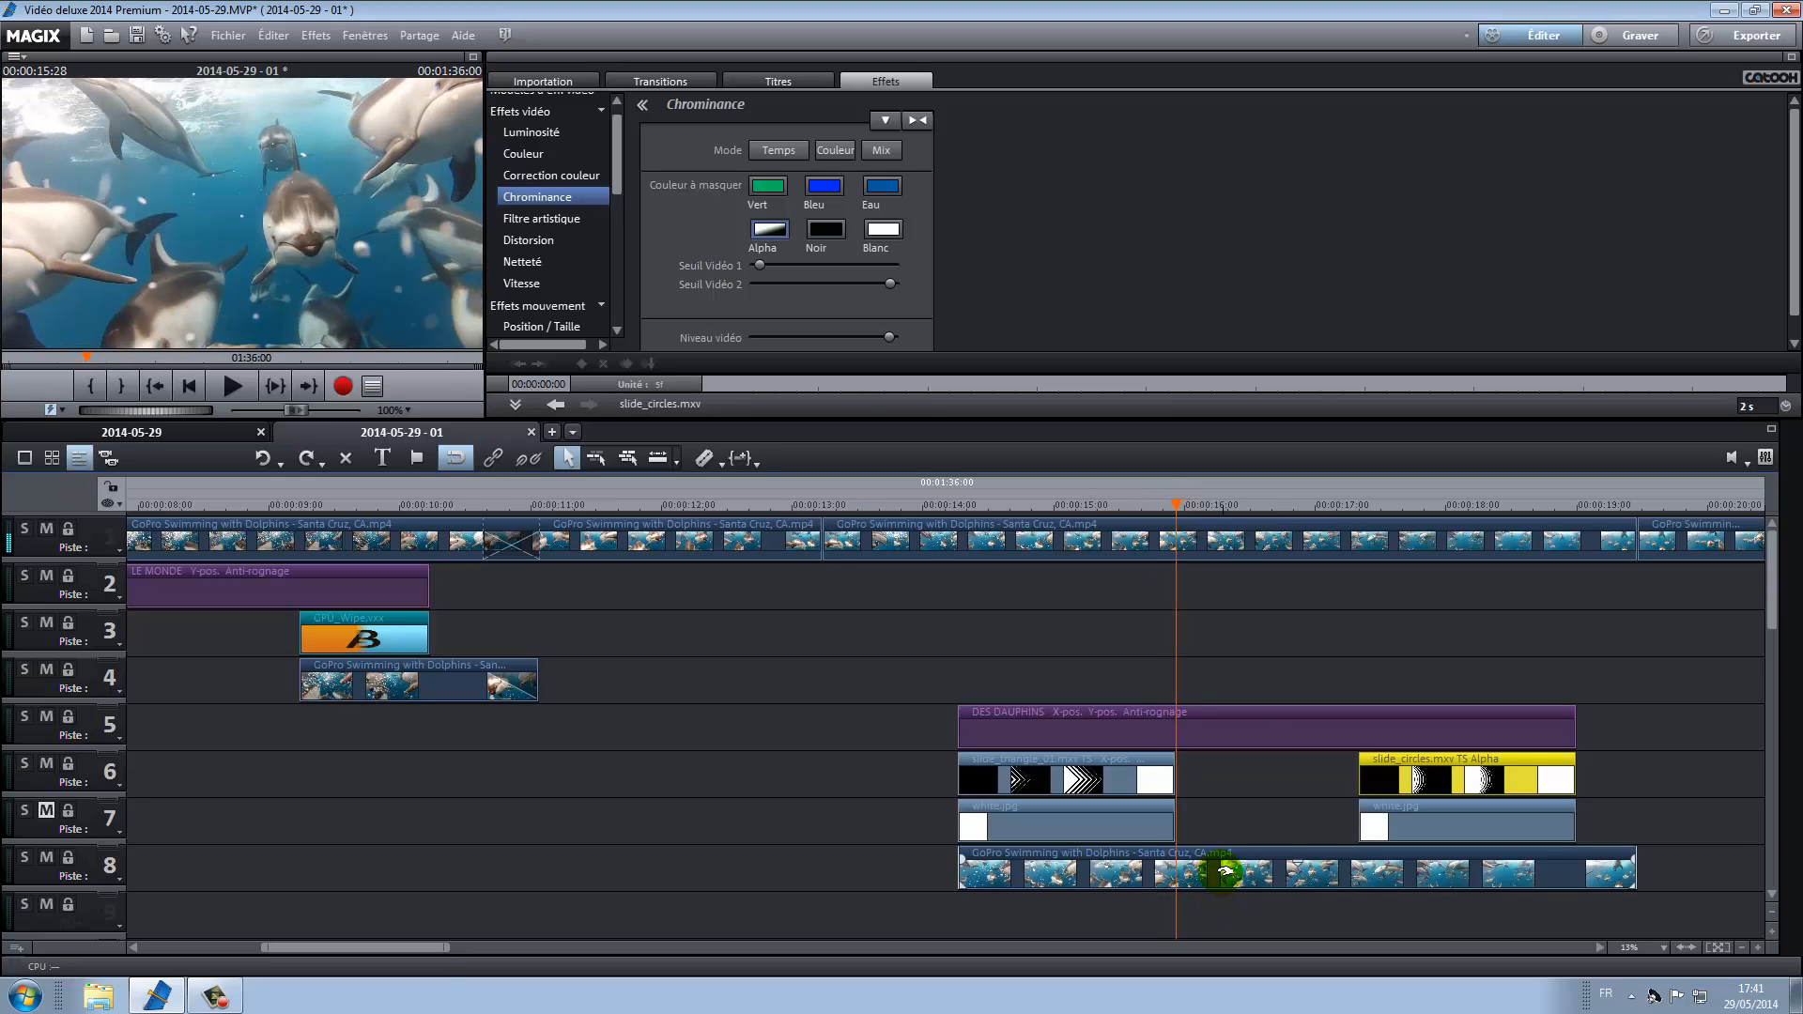
click(705, 458)
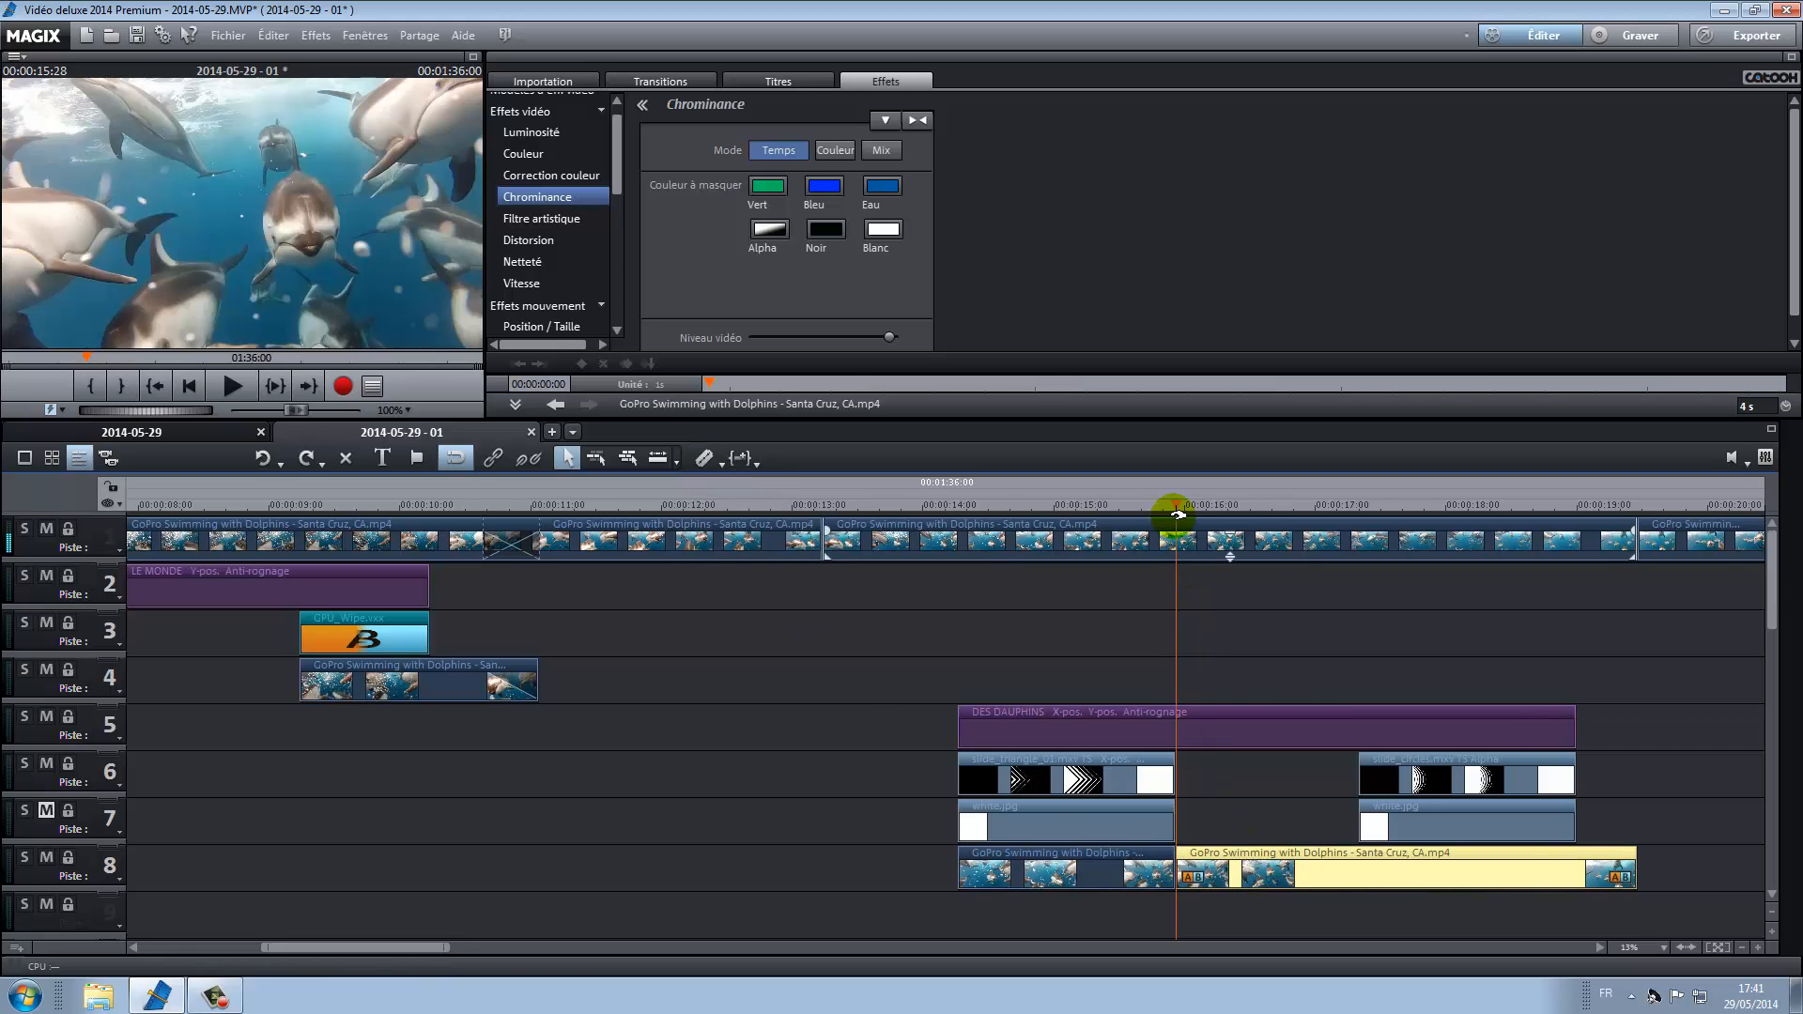
- Split the track 8 clip at 00:00:17:10, where the circles transition starts, and delete the section between the two transitions
drag(1176, 509, 1359, 543)
click(1289, 872)
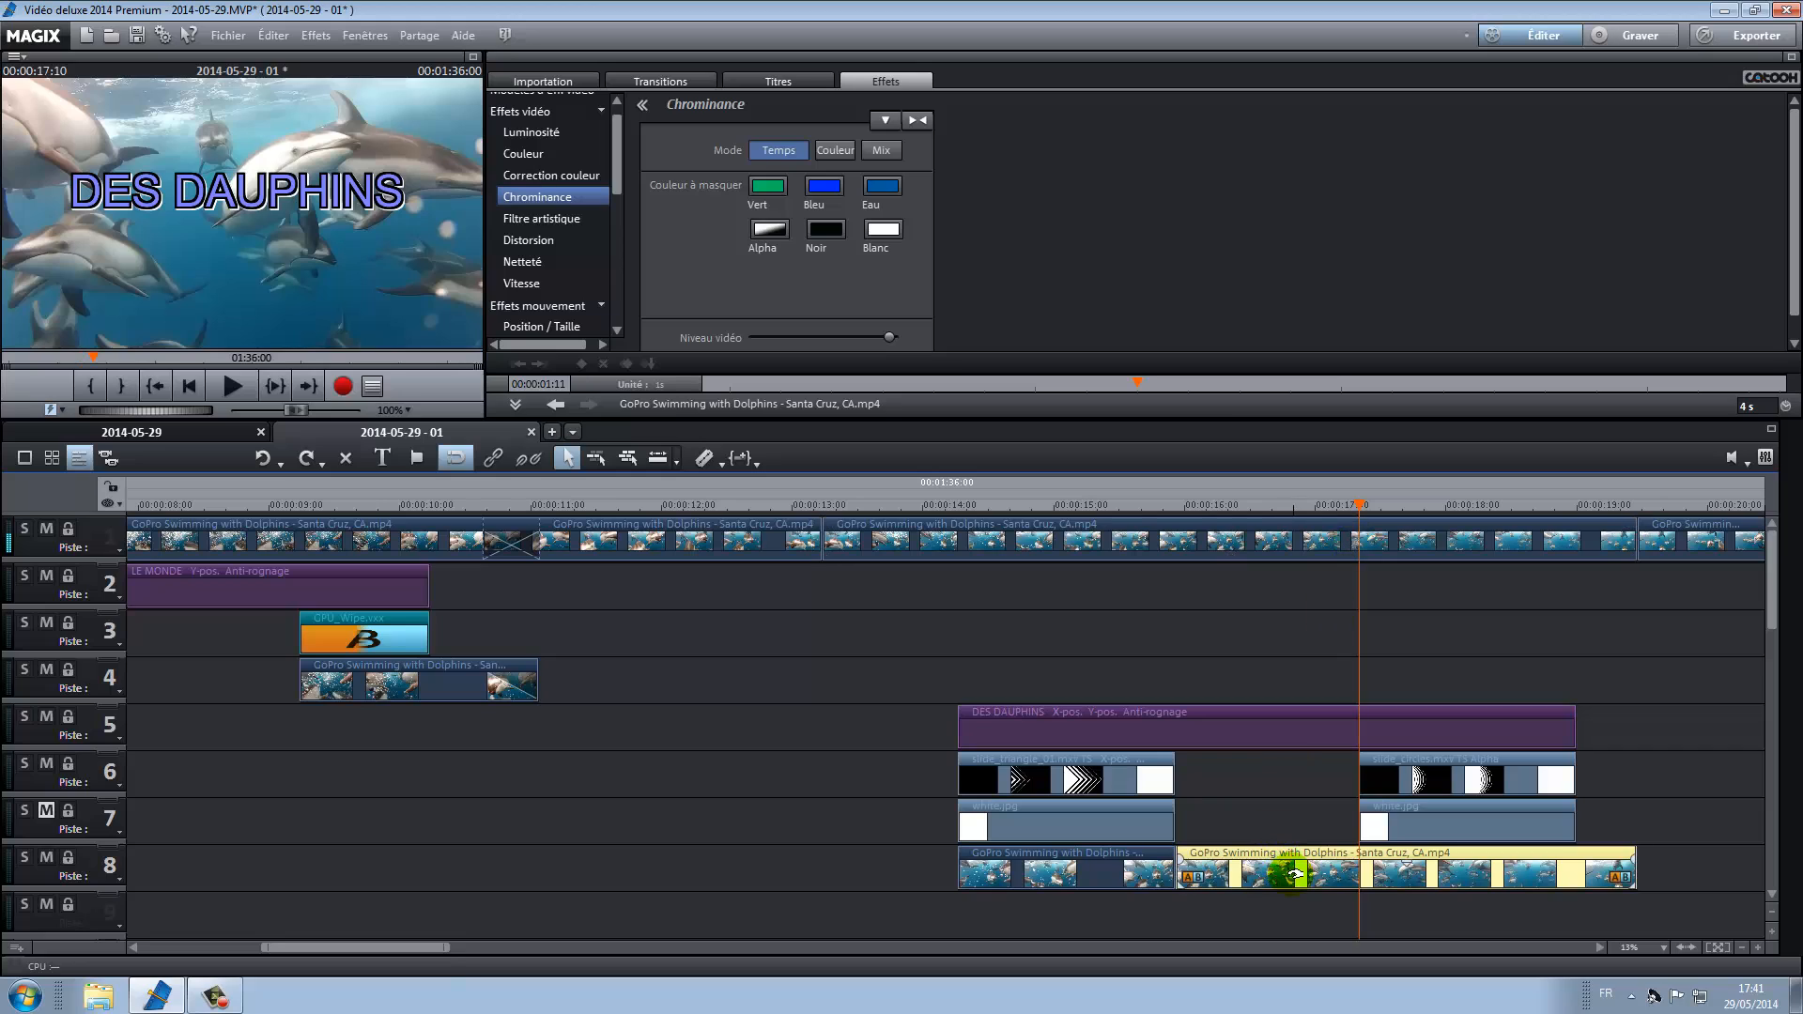
click(705, 457)
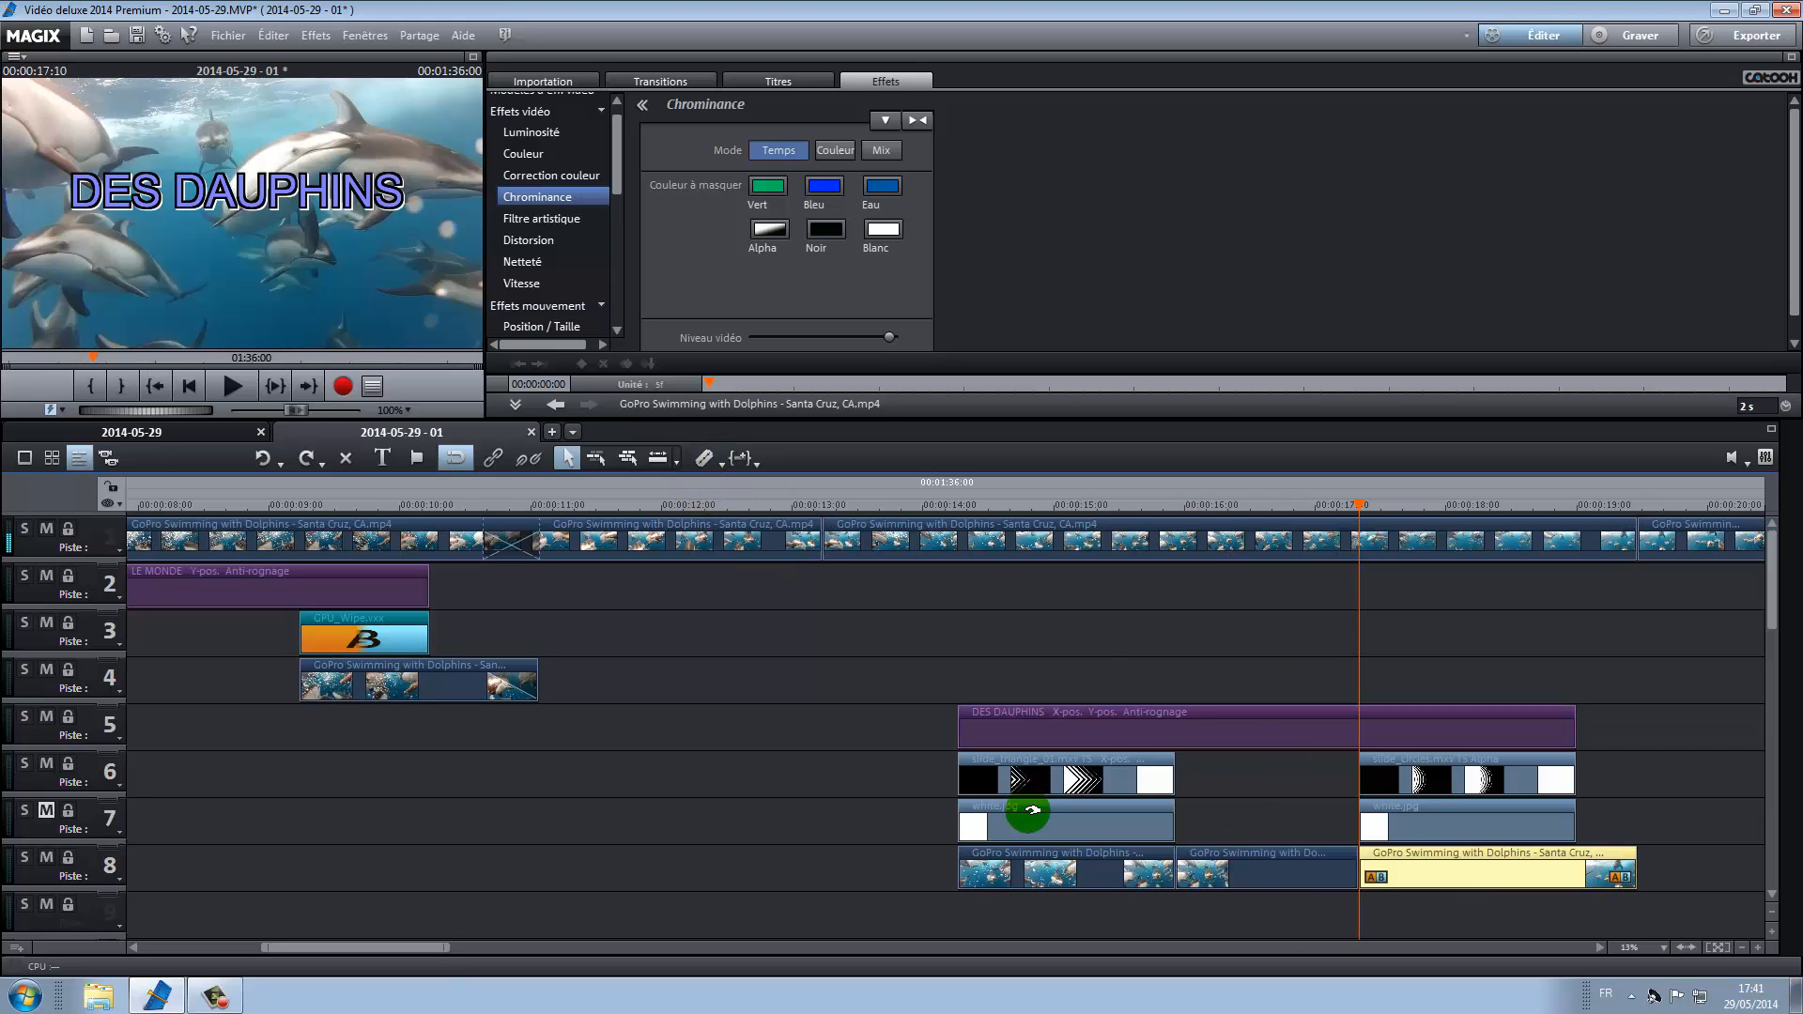
click(1285, 878)
key(Delete)
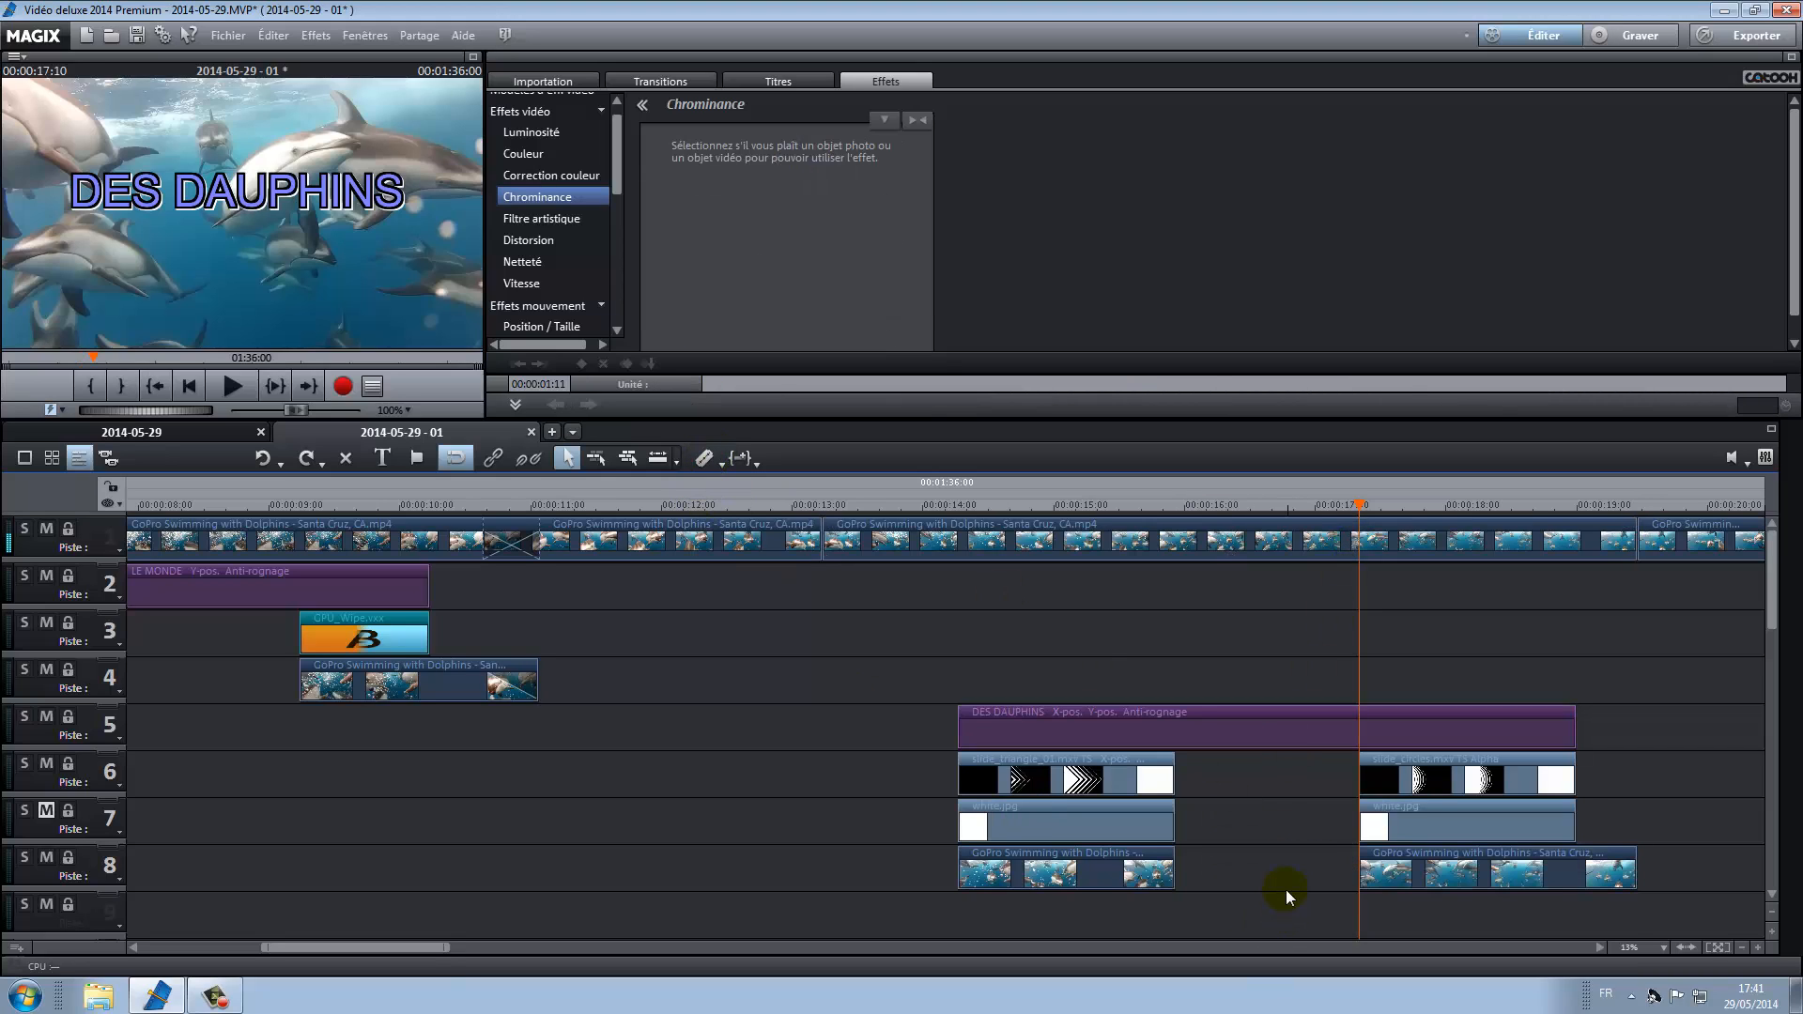
- Split the remaining track 8 clip at 00:00:19:00, where the circles transition ends, and delete the piece beyond it
click(1362, 505)
drag(1362, 504, 1577, 562)
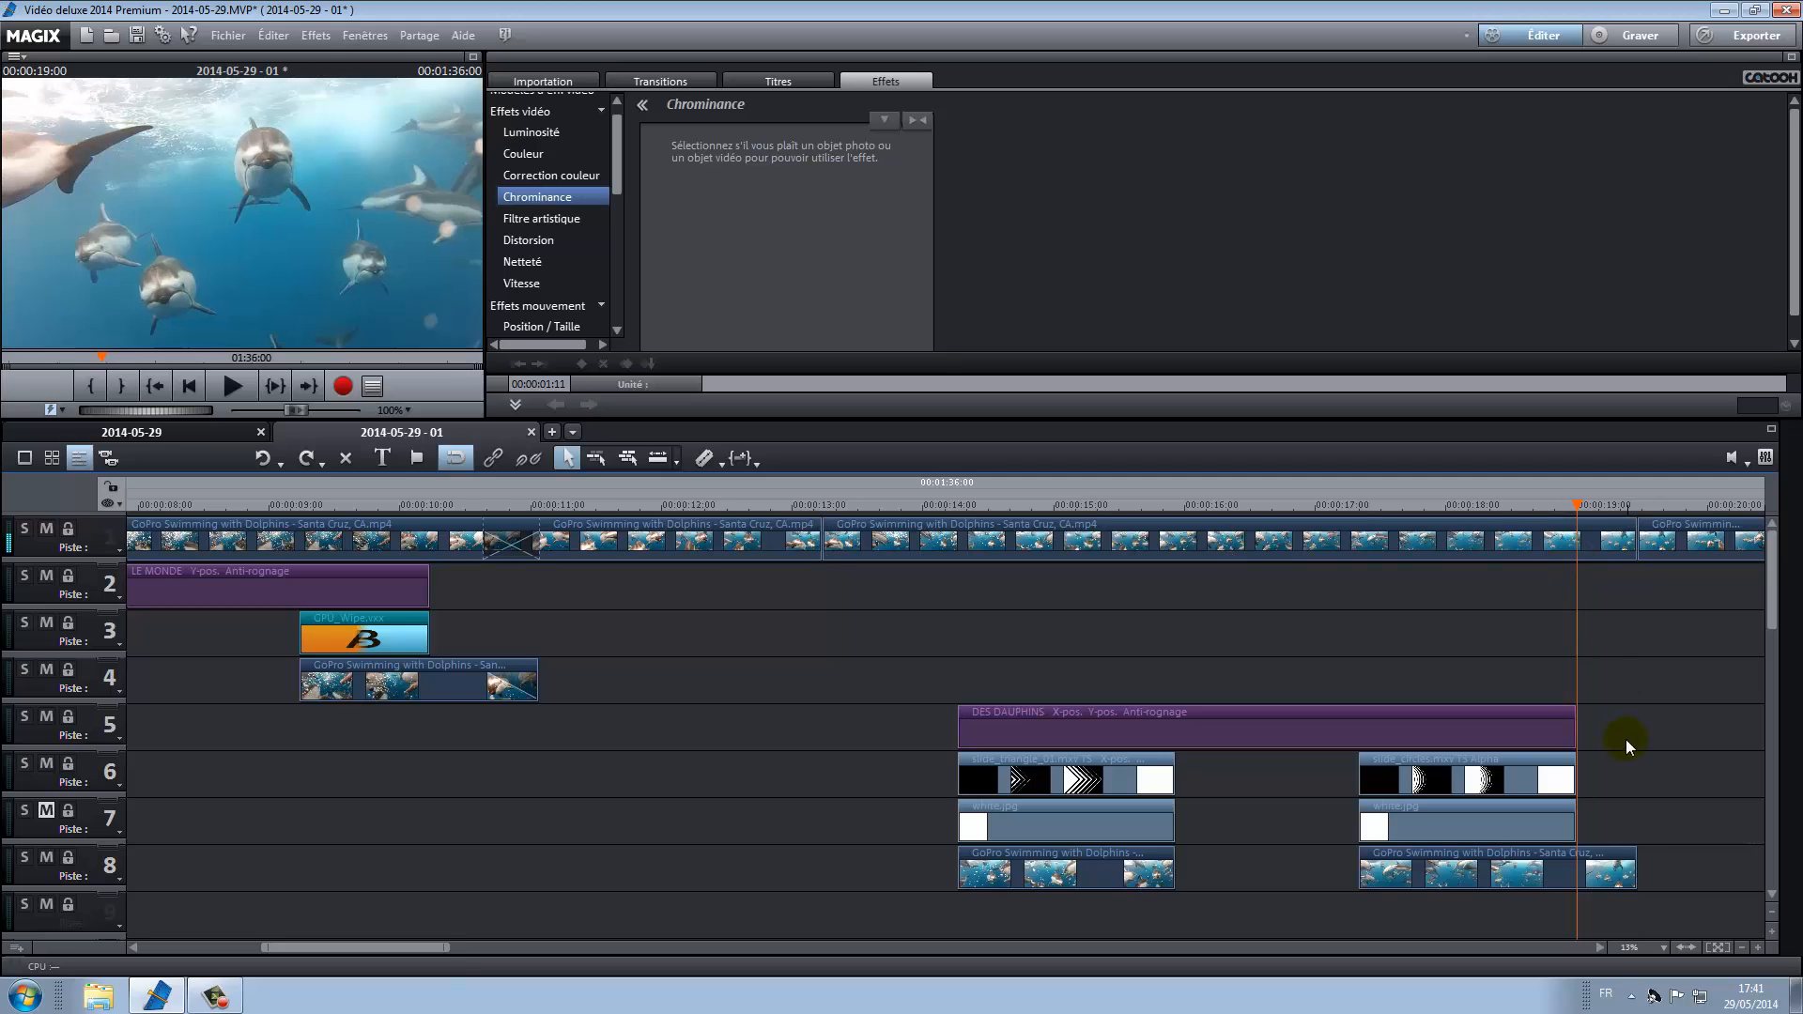
click(712, 458)
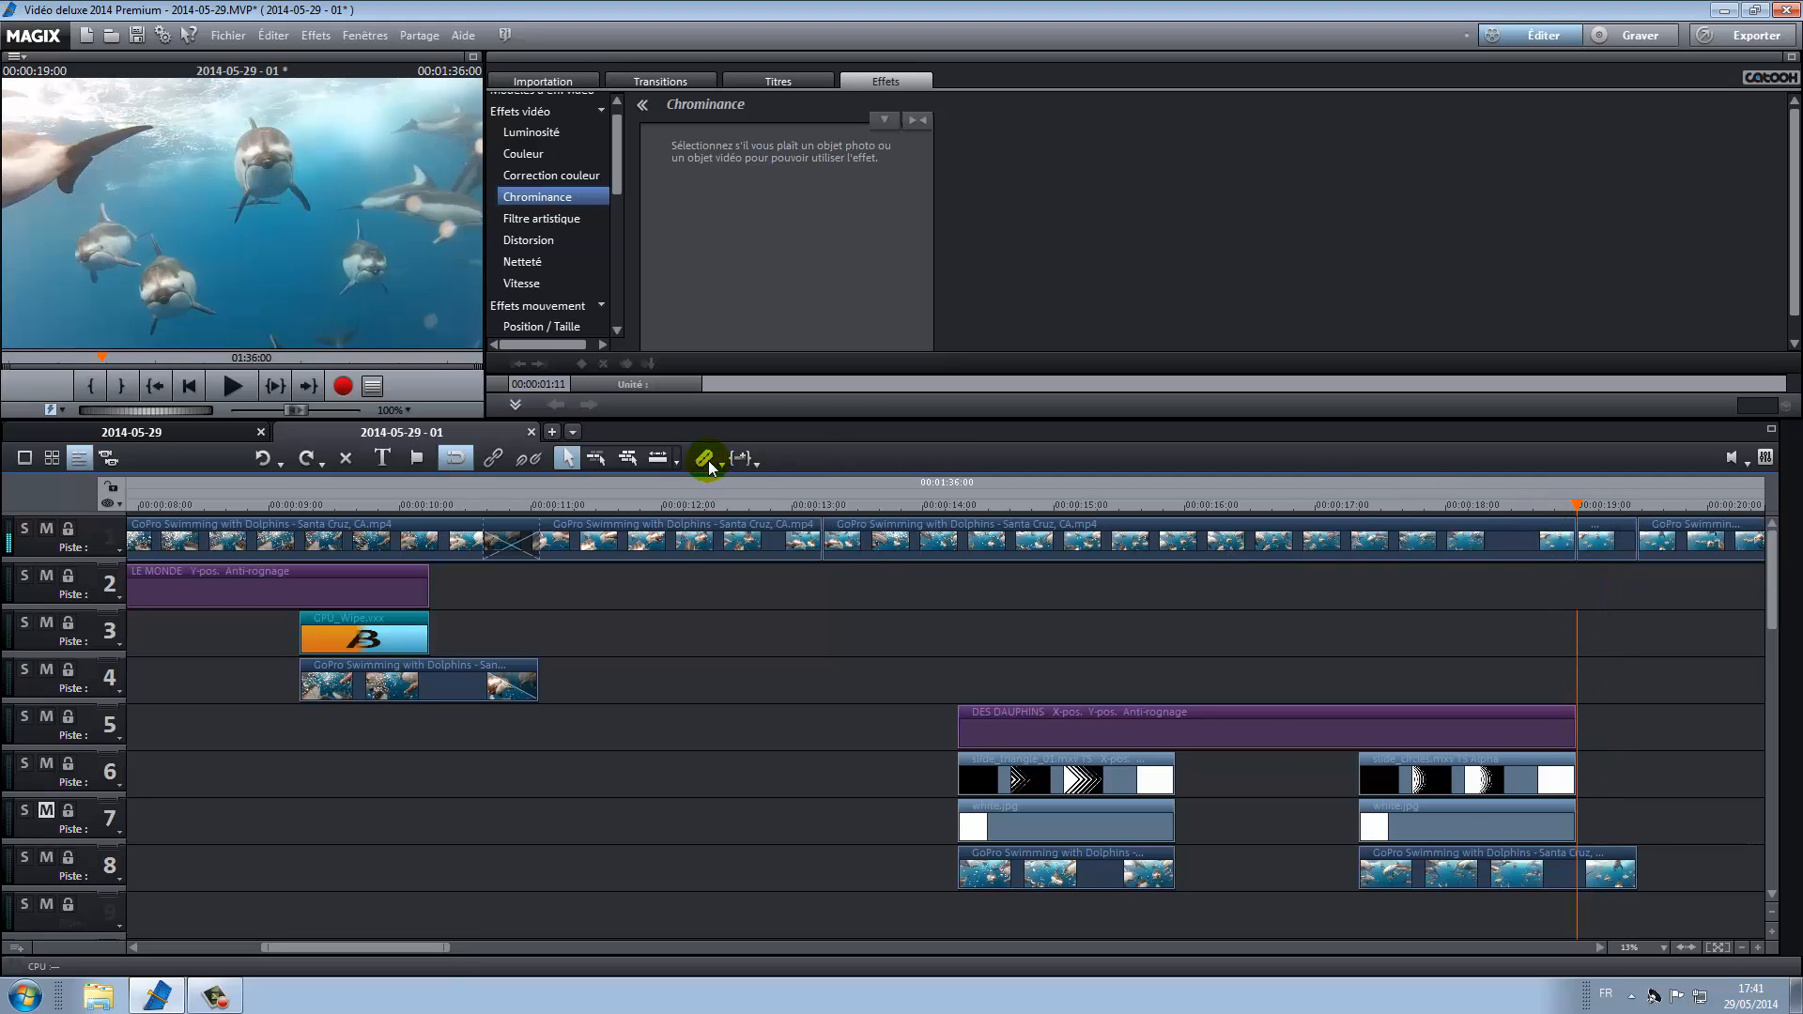
click(1584, 876)
click(1604, 876)
key(Delete)
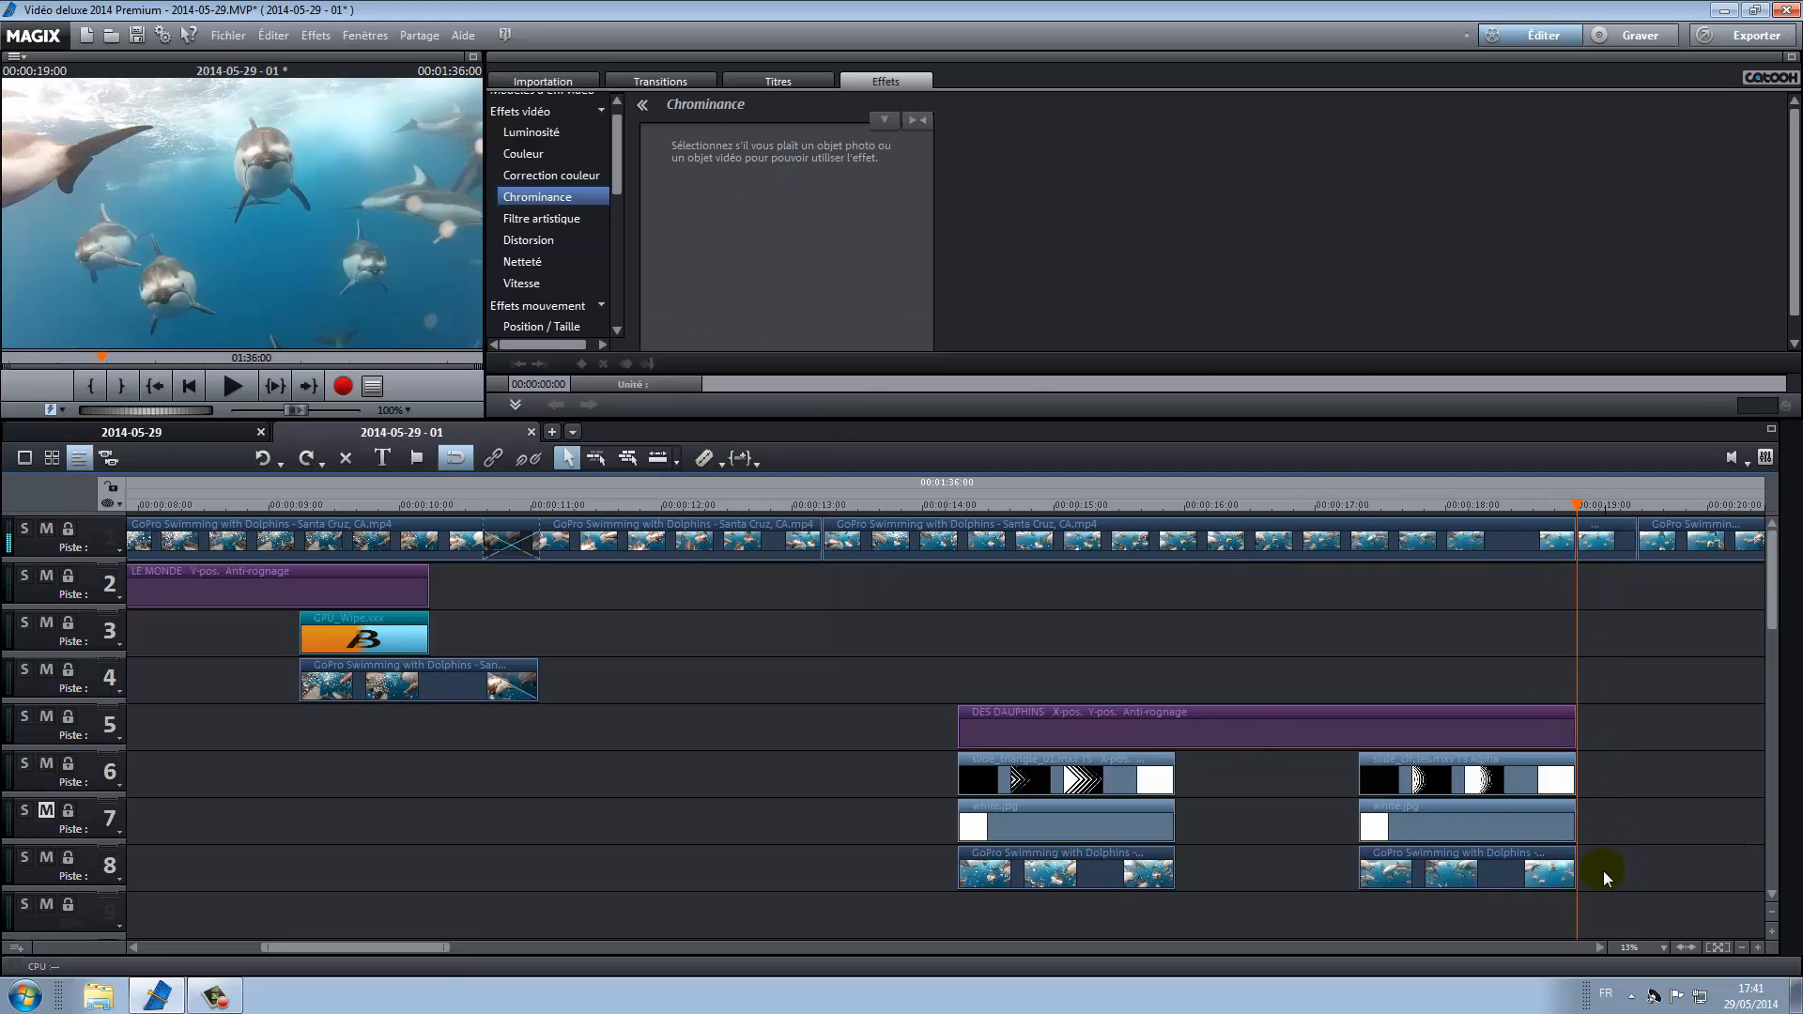
- Play back the "DES DAUPHINS" title section from about 00:00:14:06 to check both alpha-keyed transitions
click(1479, 784)
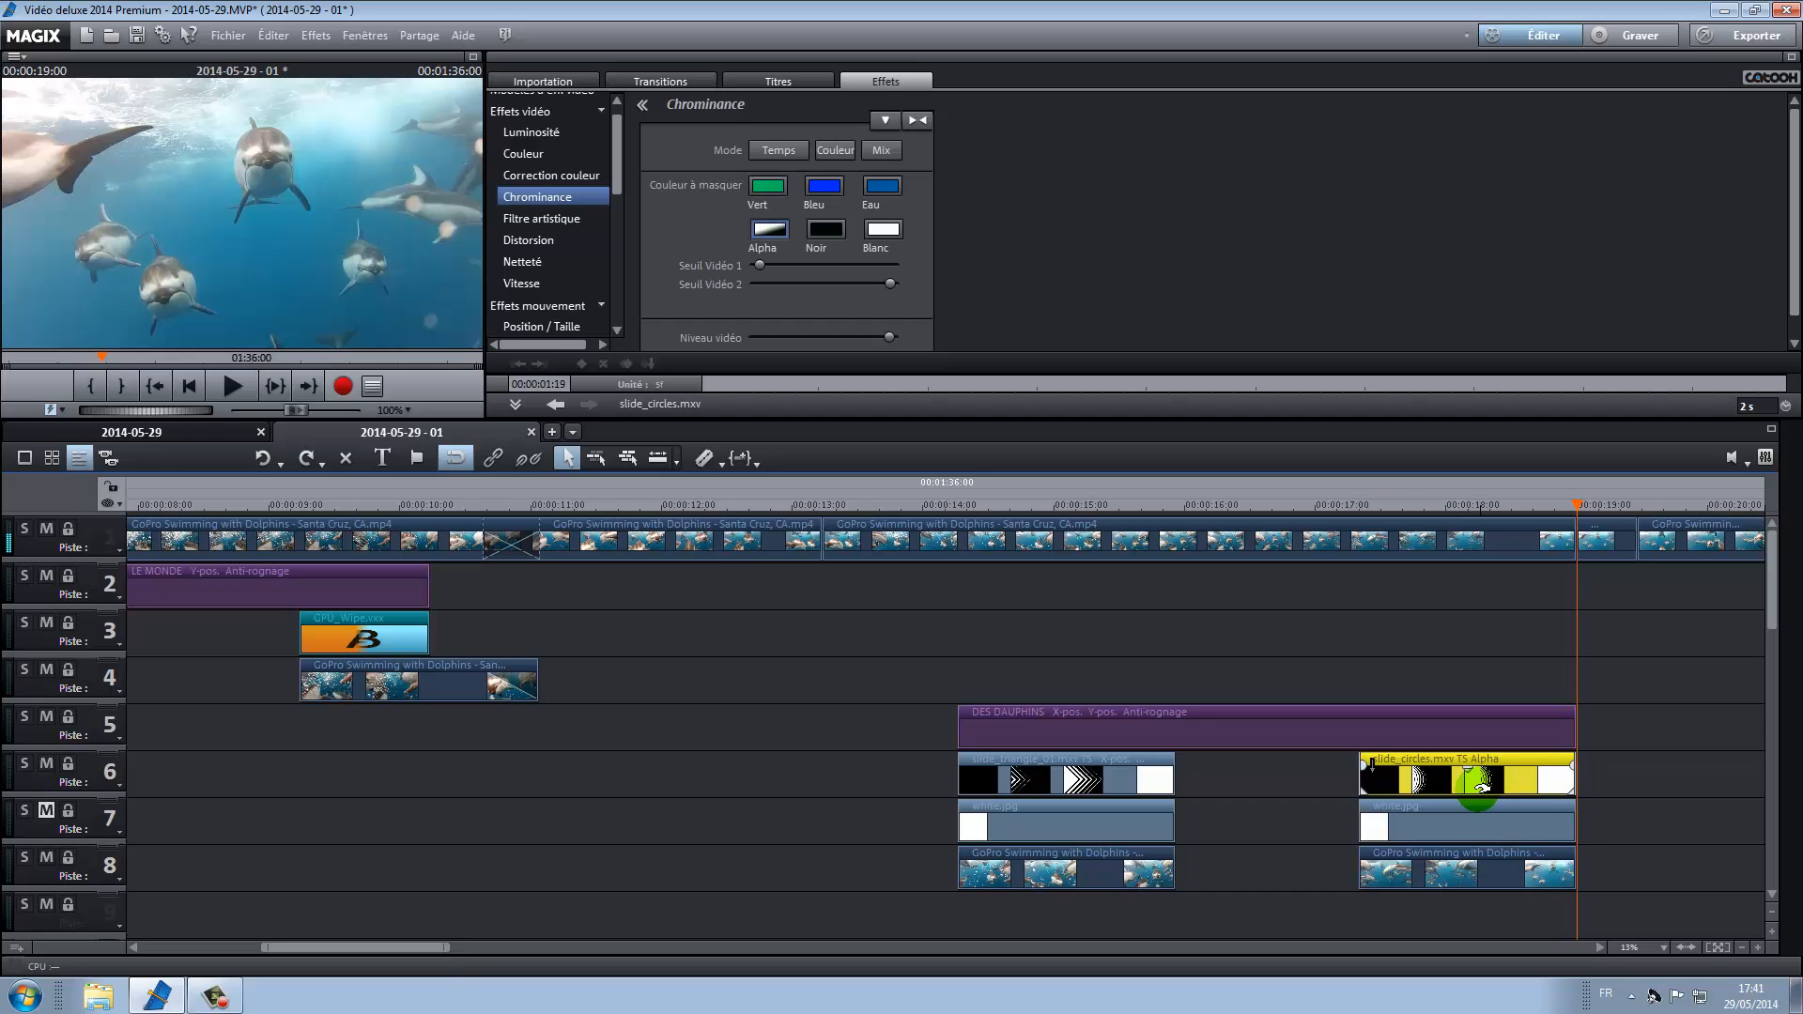
click(662, 82)
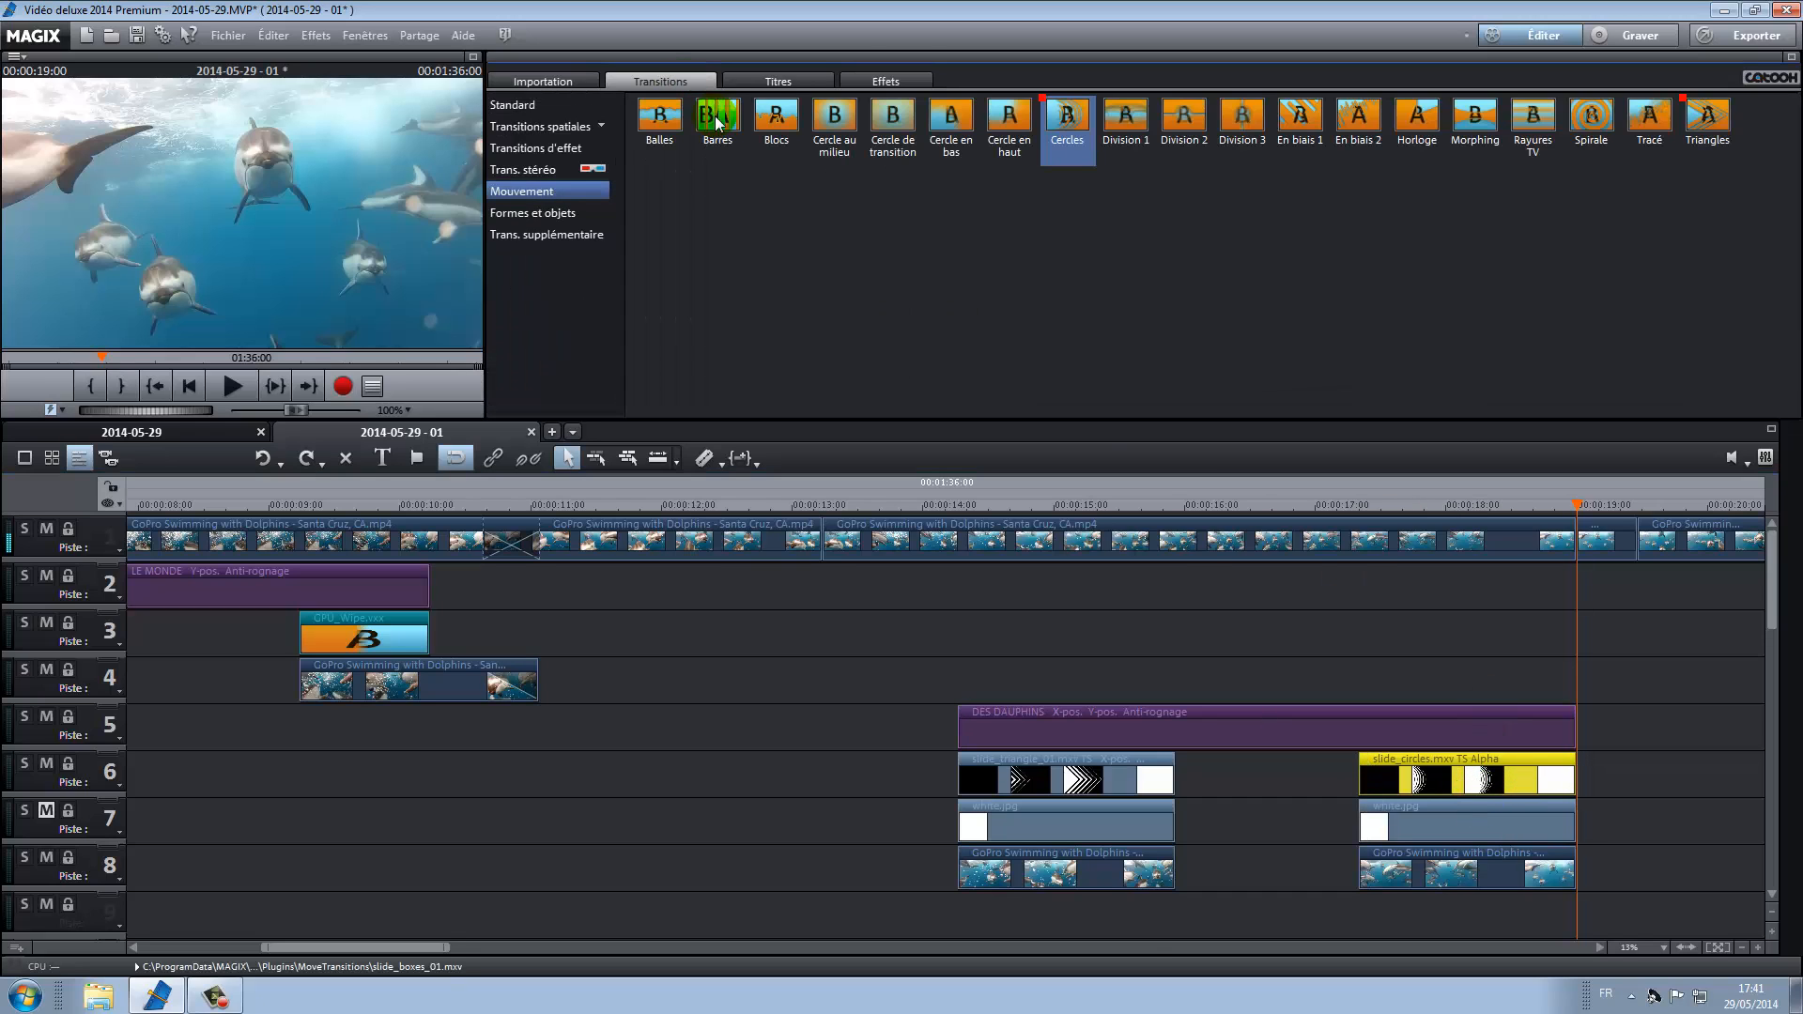
click(1457, 773)
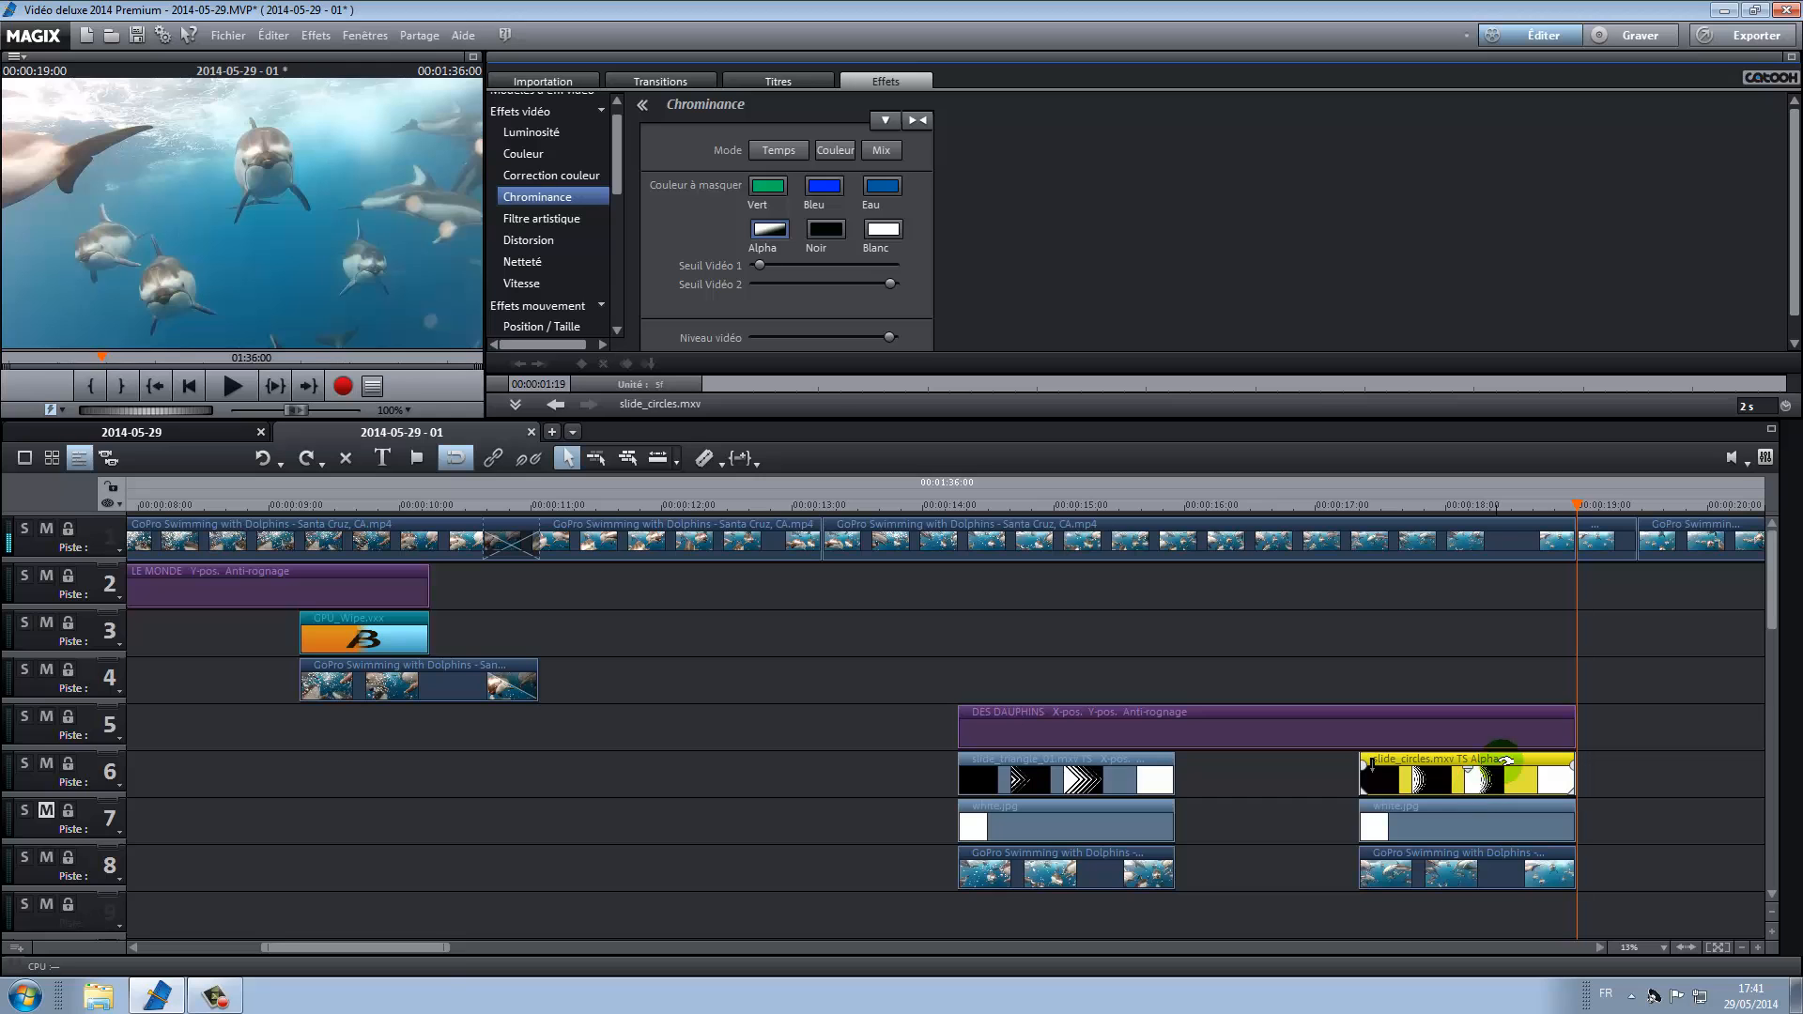
drag(1576, 499, 948, 600)
click(230, 387)
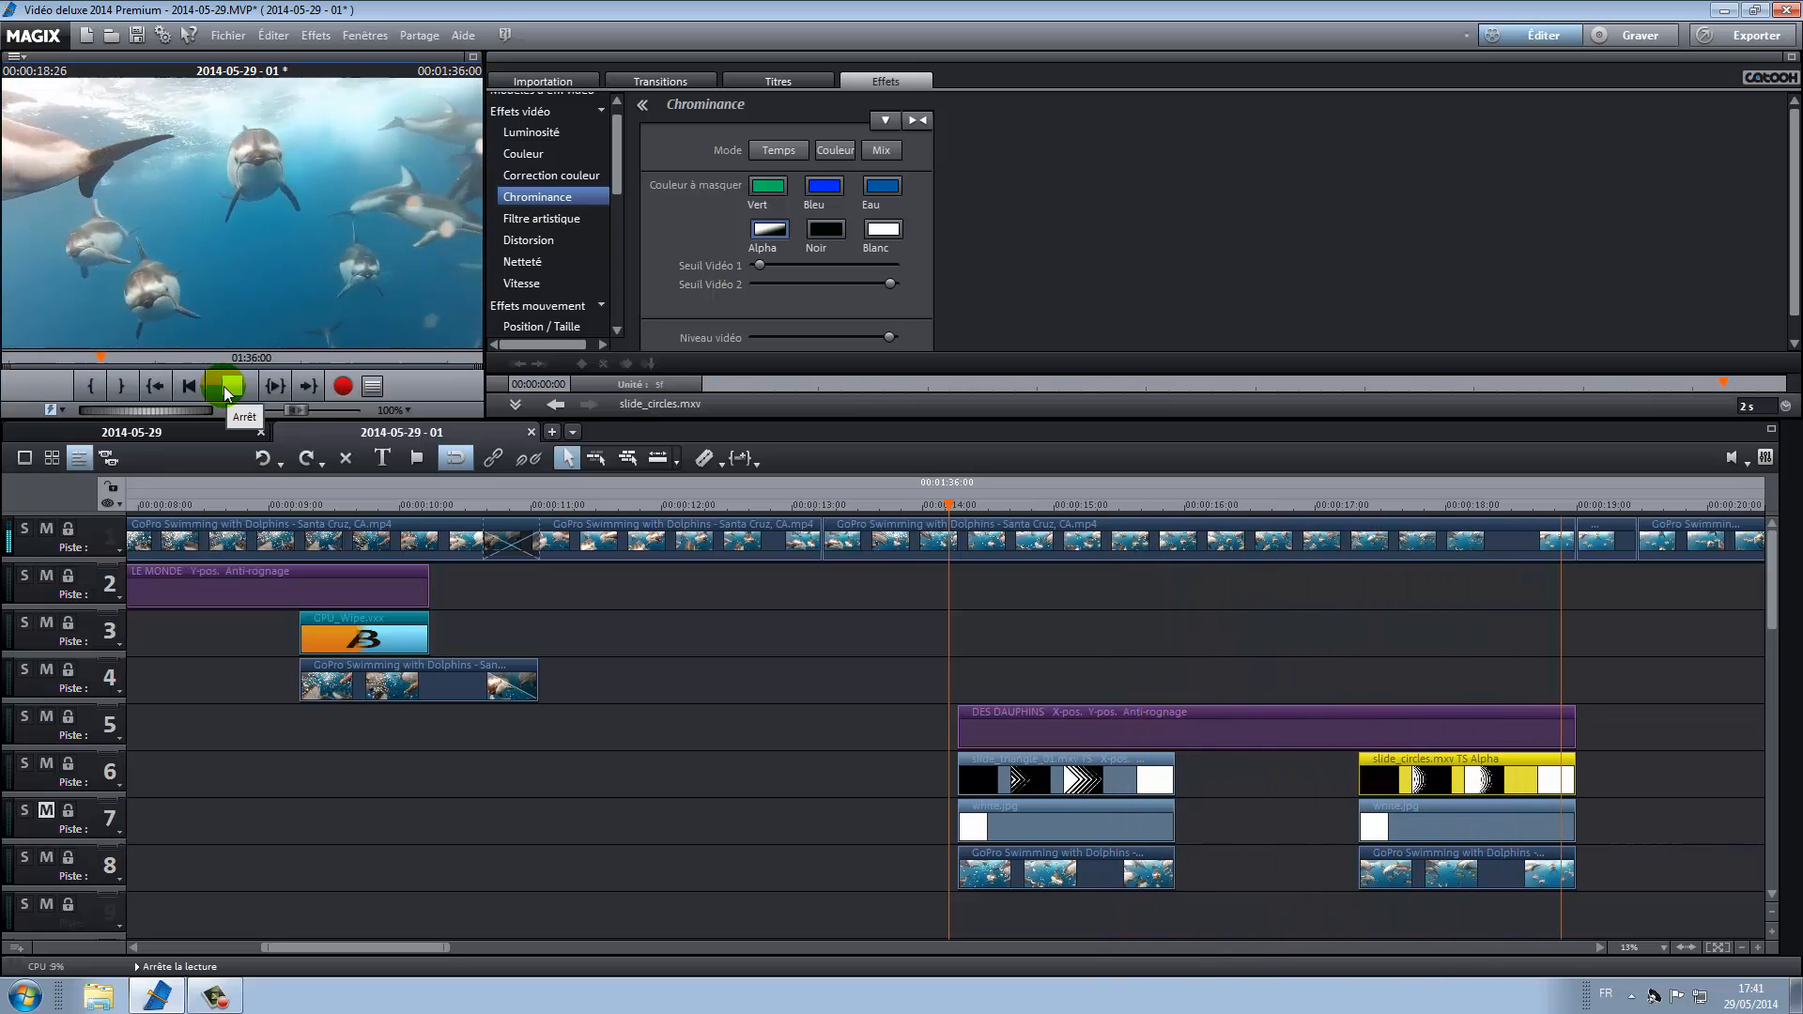
click(224, 386)
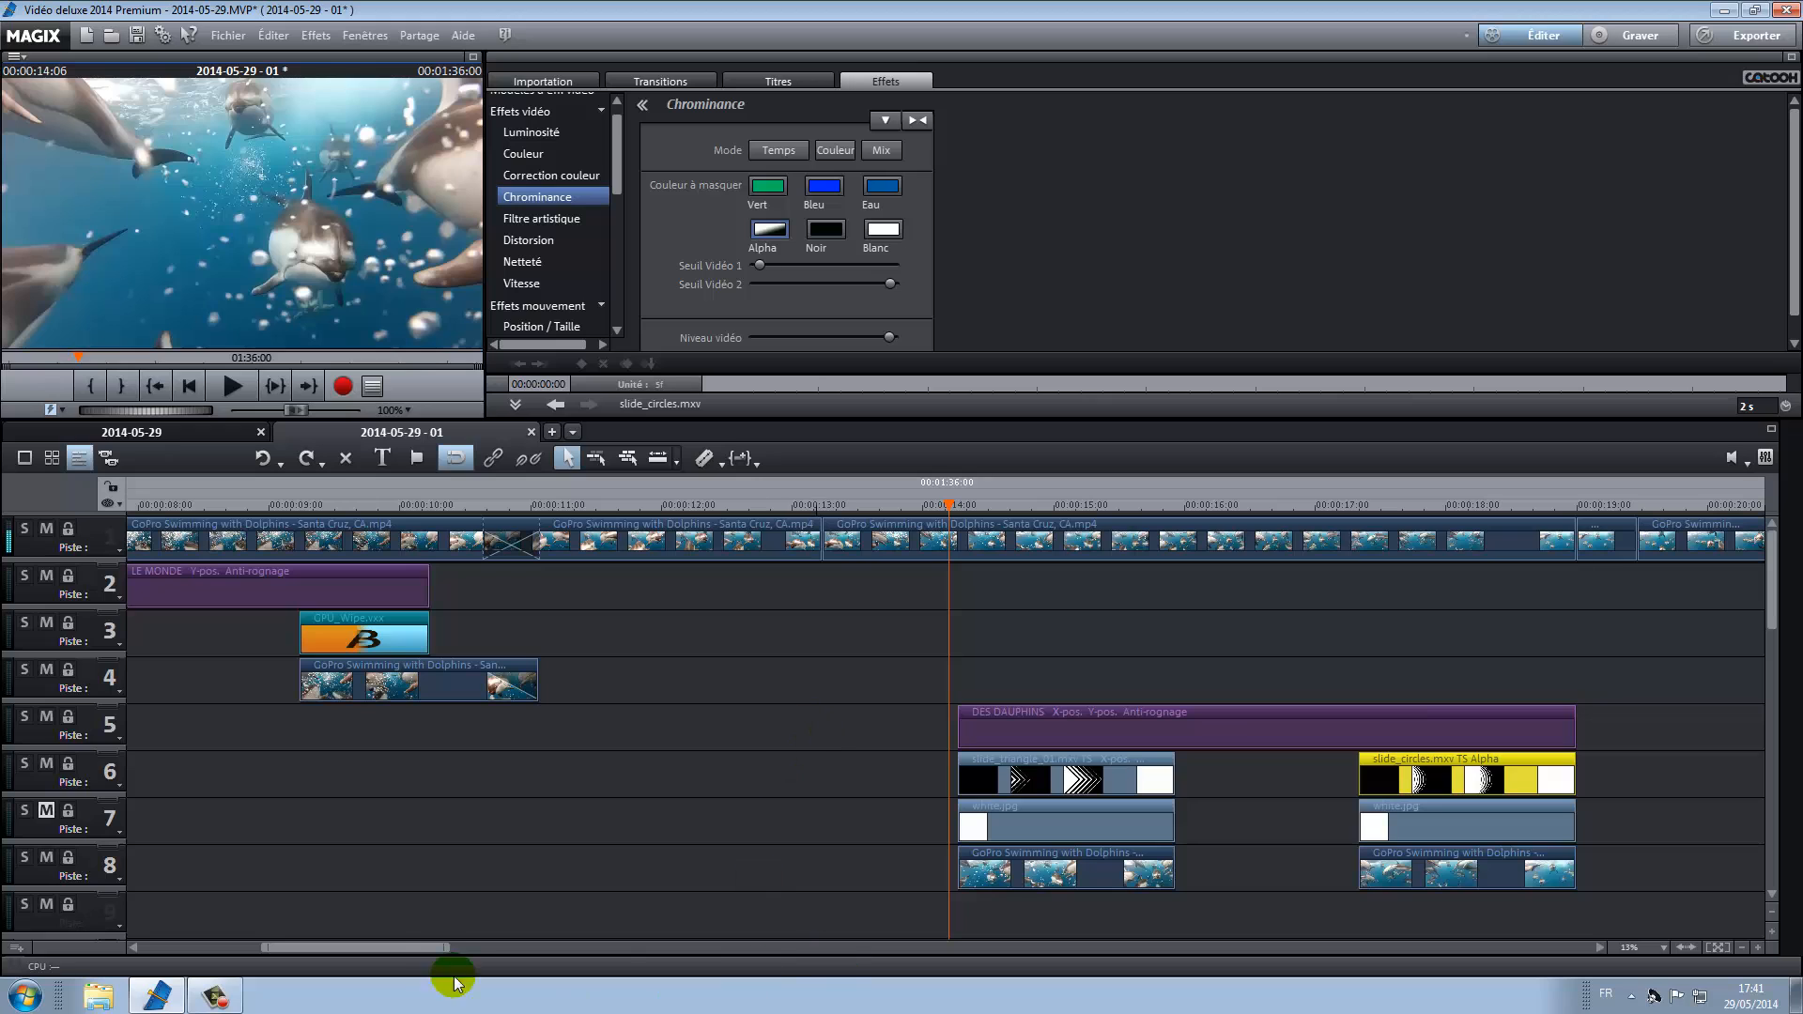
drag(390, 949, 493, 960)
click(857, 530)
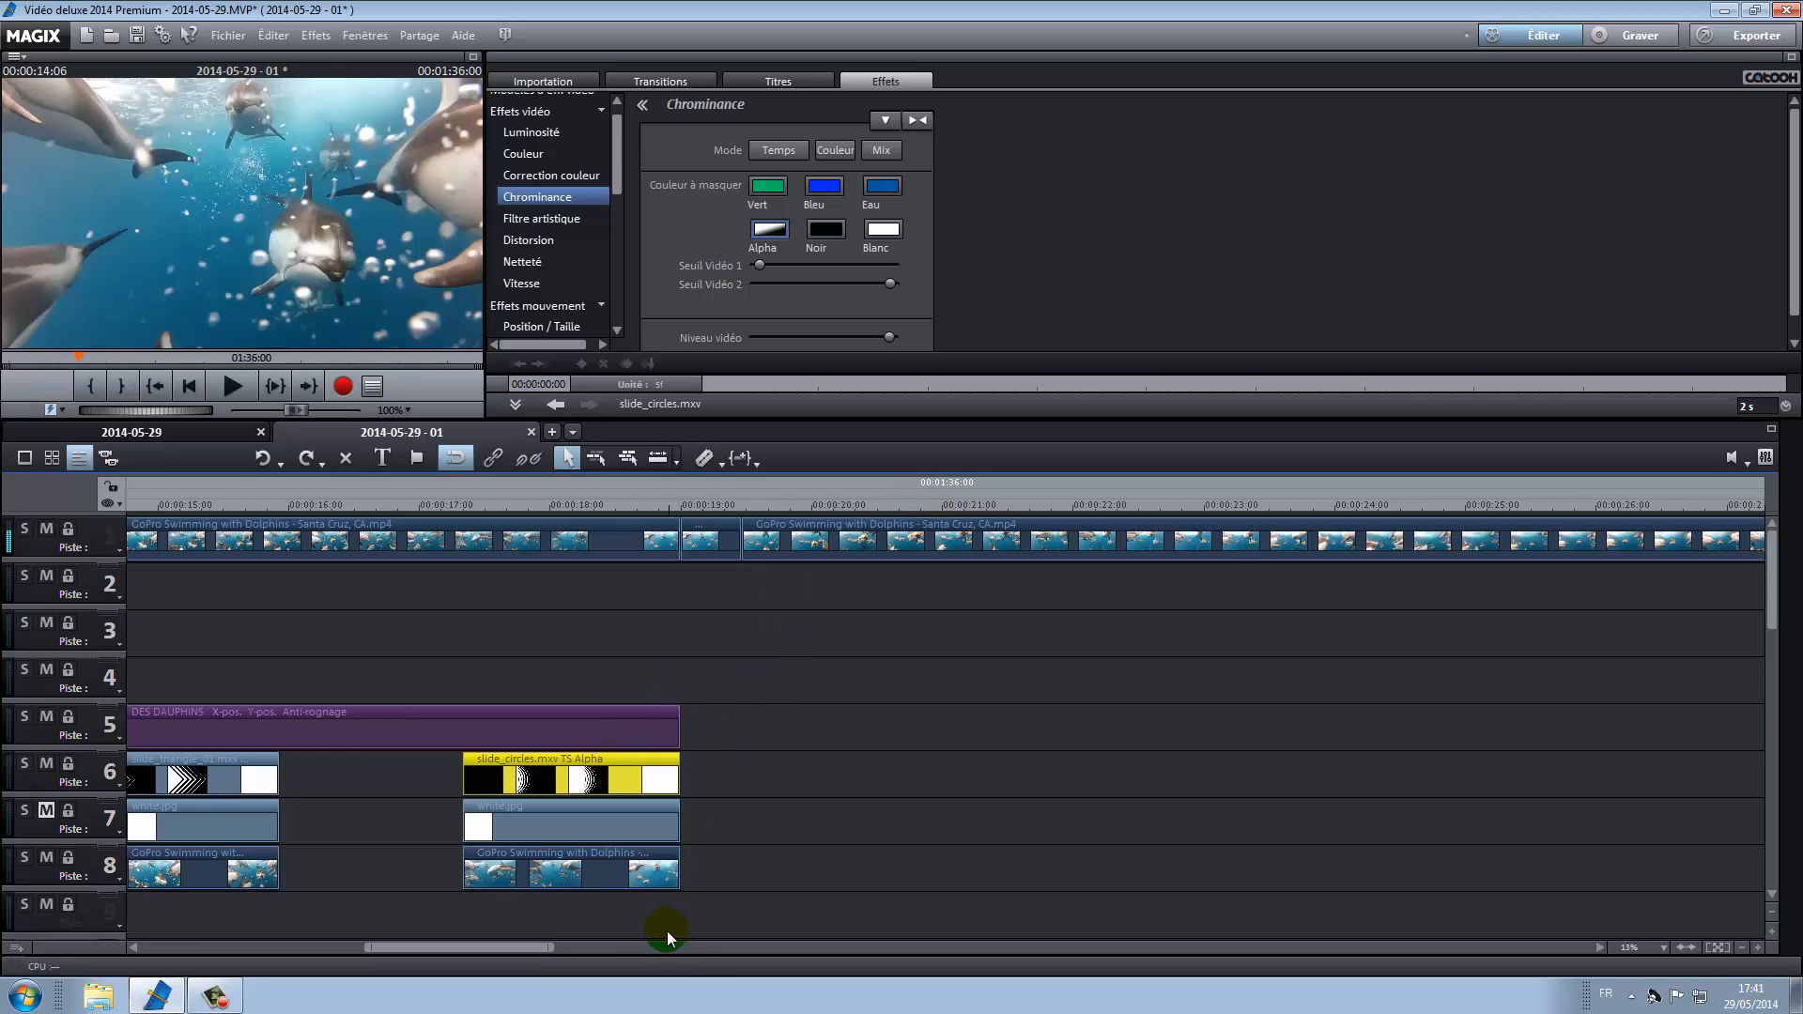
click(761, 537)
click(522, 569)
mouse_move(474, 952)
mouse_down()
mouse_move(520, 949)
mouse_move(482, 949)
mouse_up()
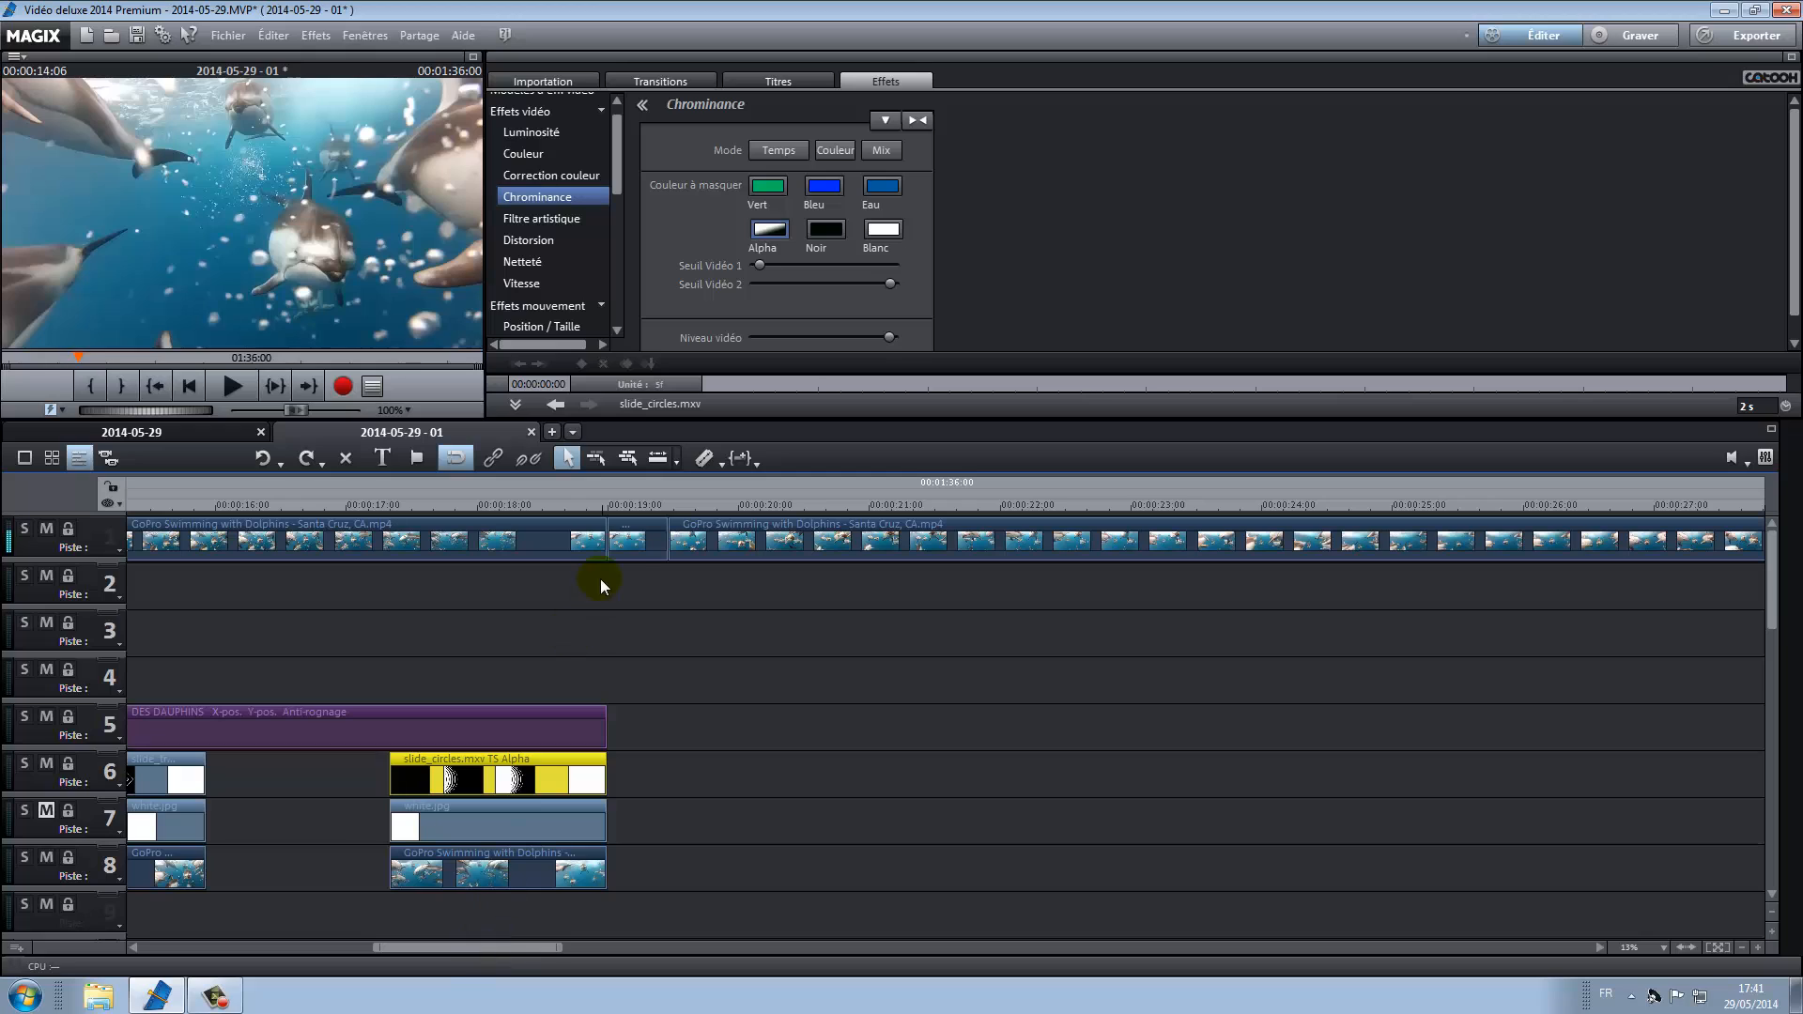
- Review the Mouvement and Standard transition categories against both title sections, and move the playhead to 00:00:19:28
click(720, 81)
click(531, 189)
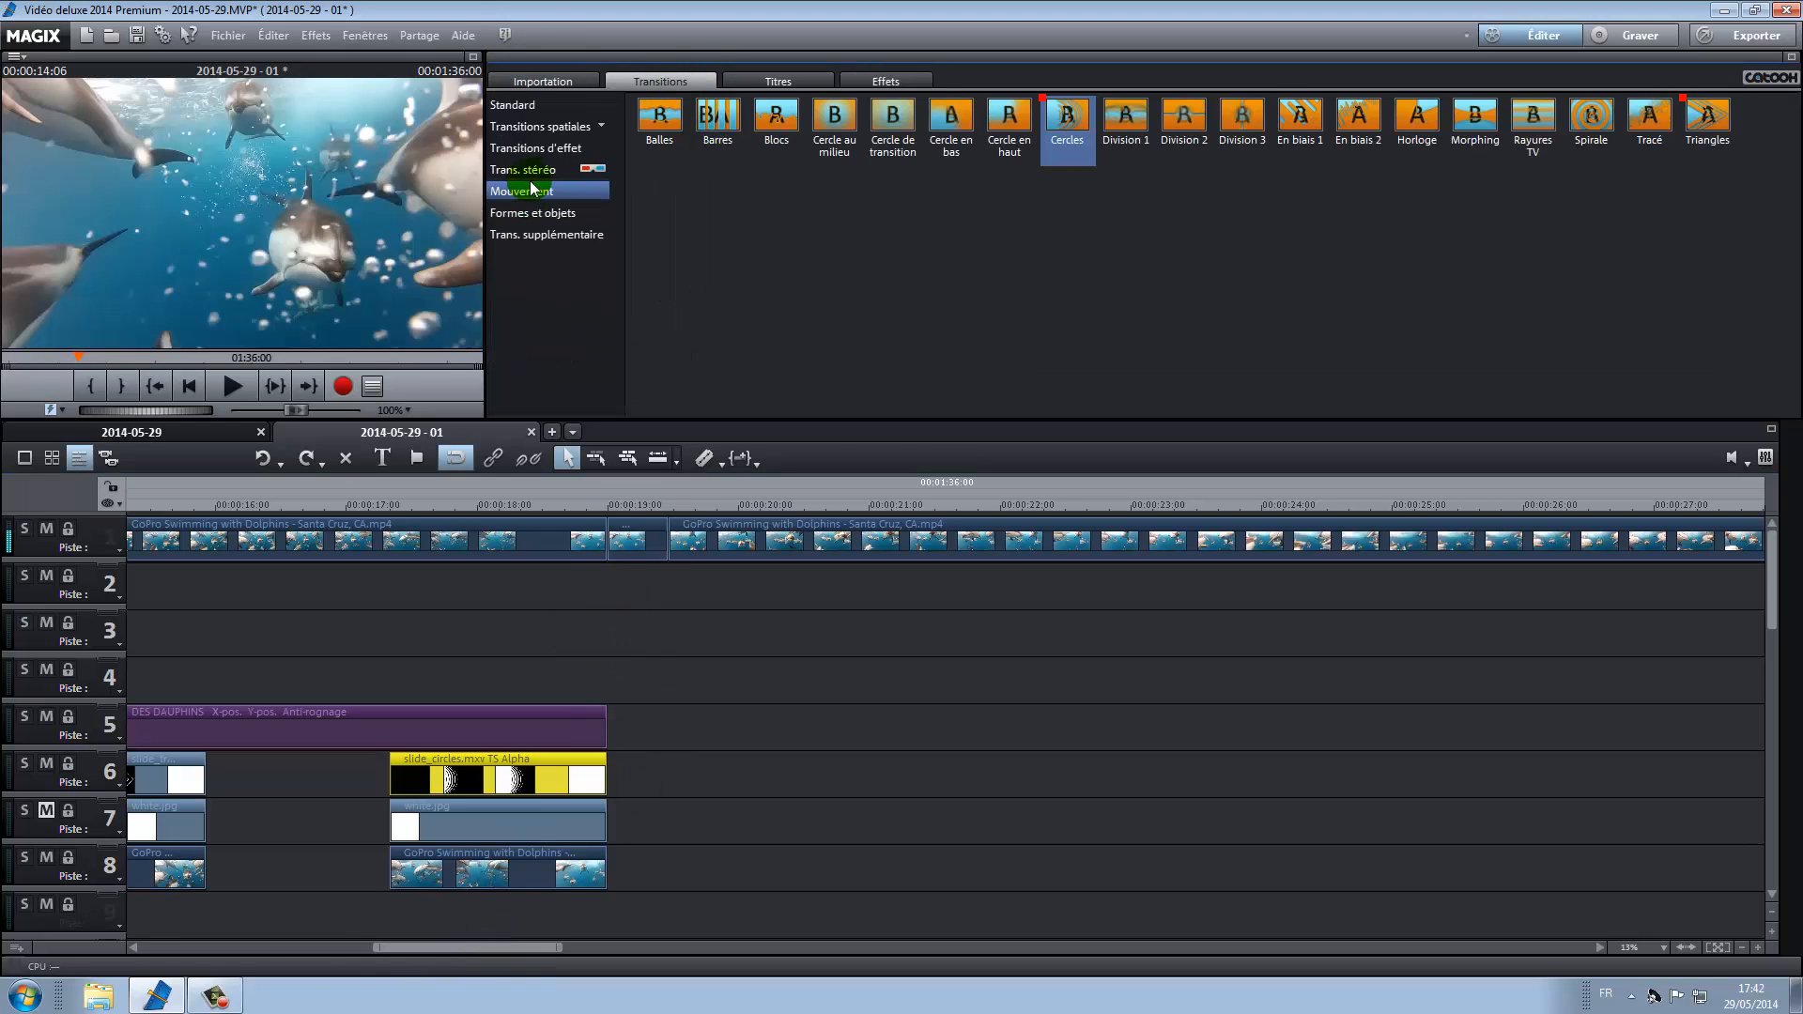
click(416, 825)
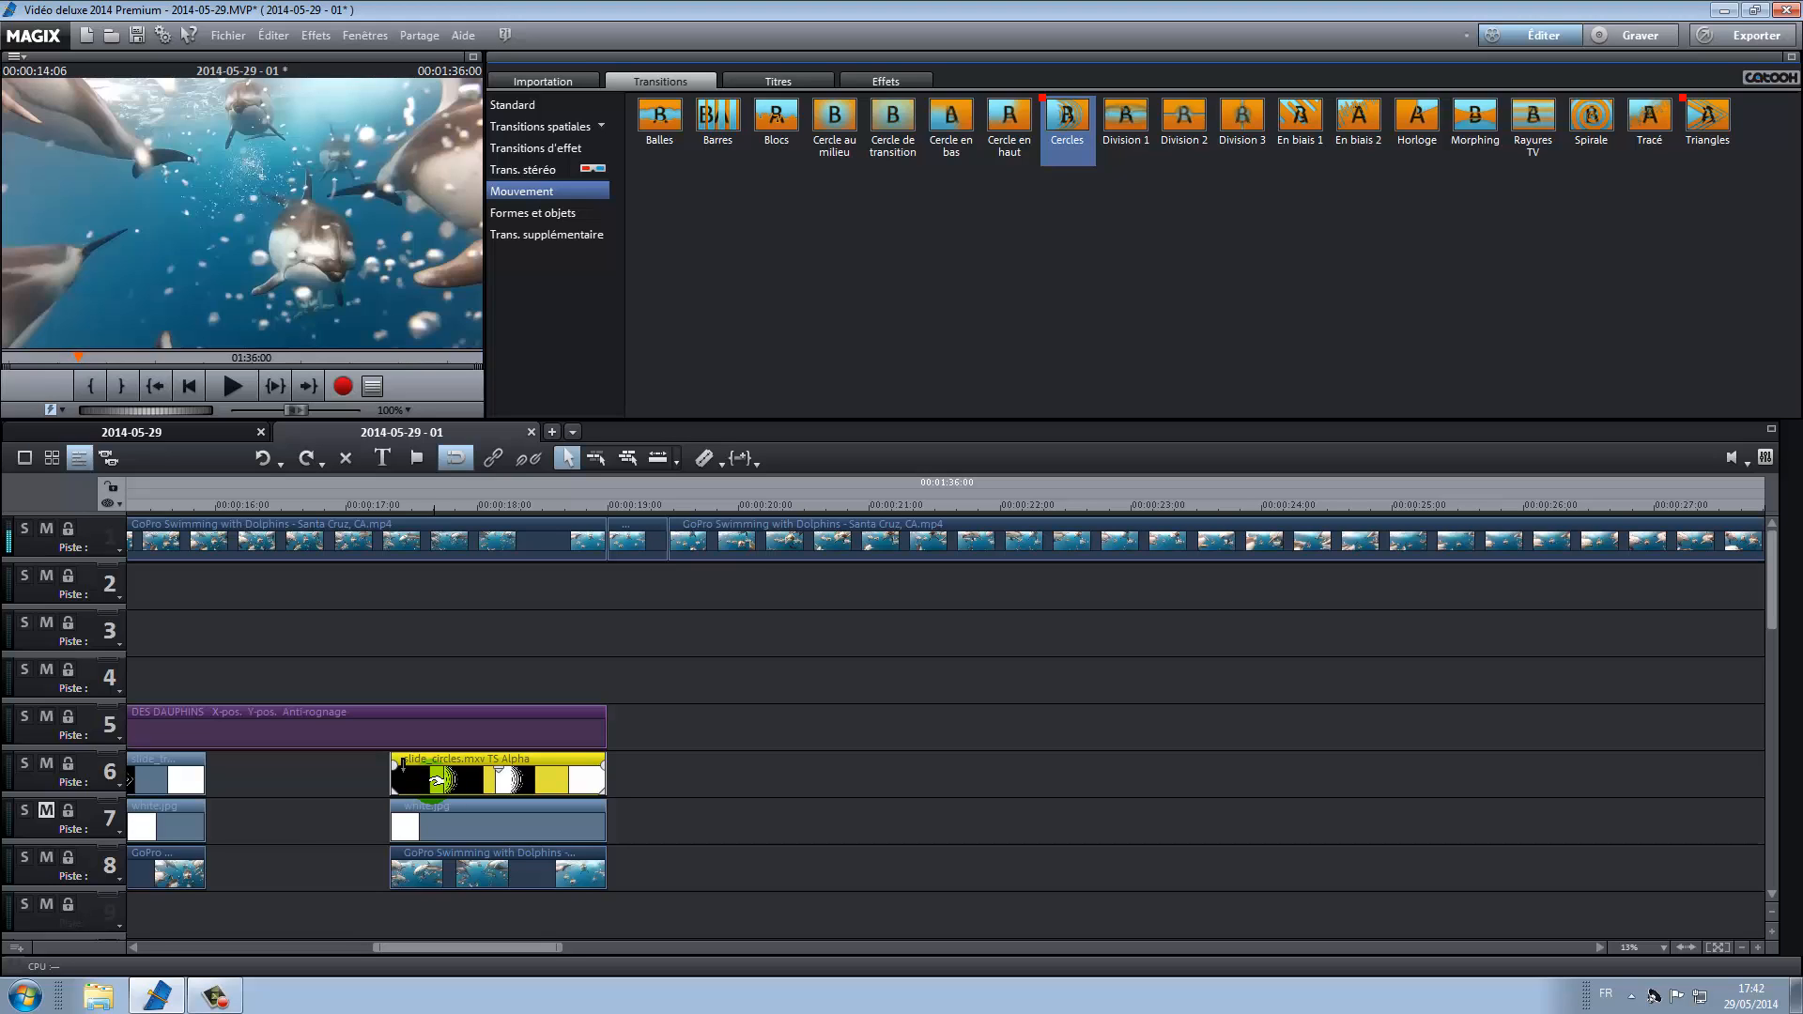
drag(499, 948, 258, 956)
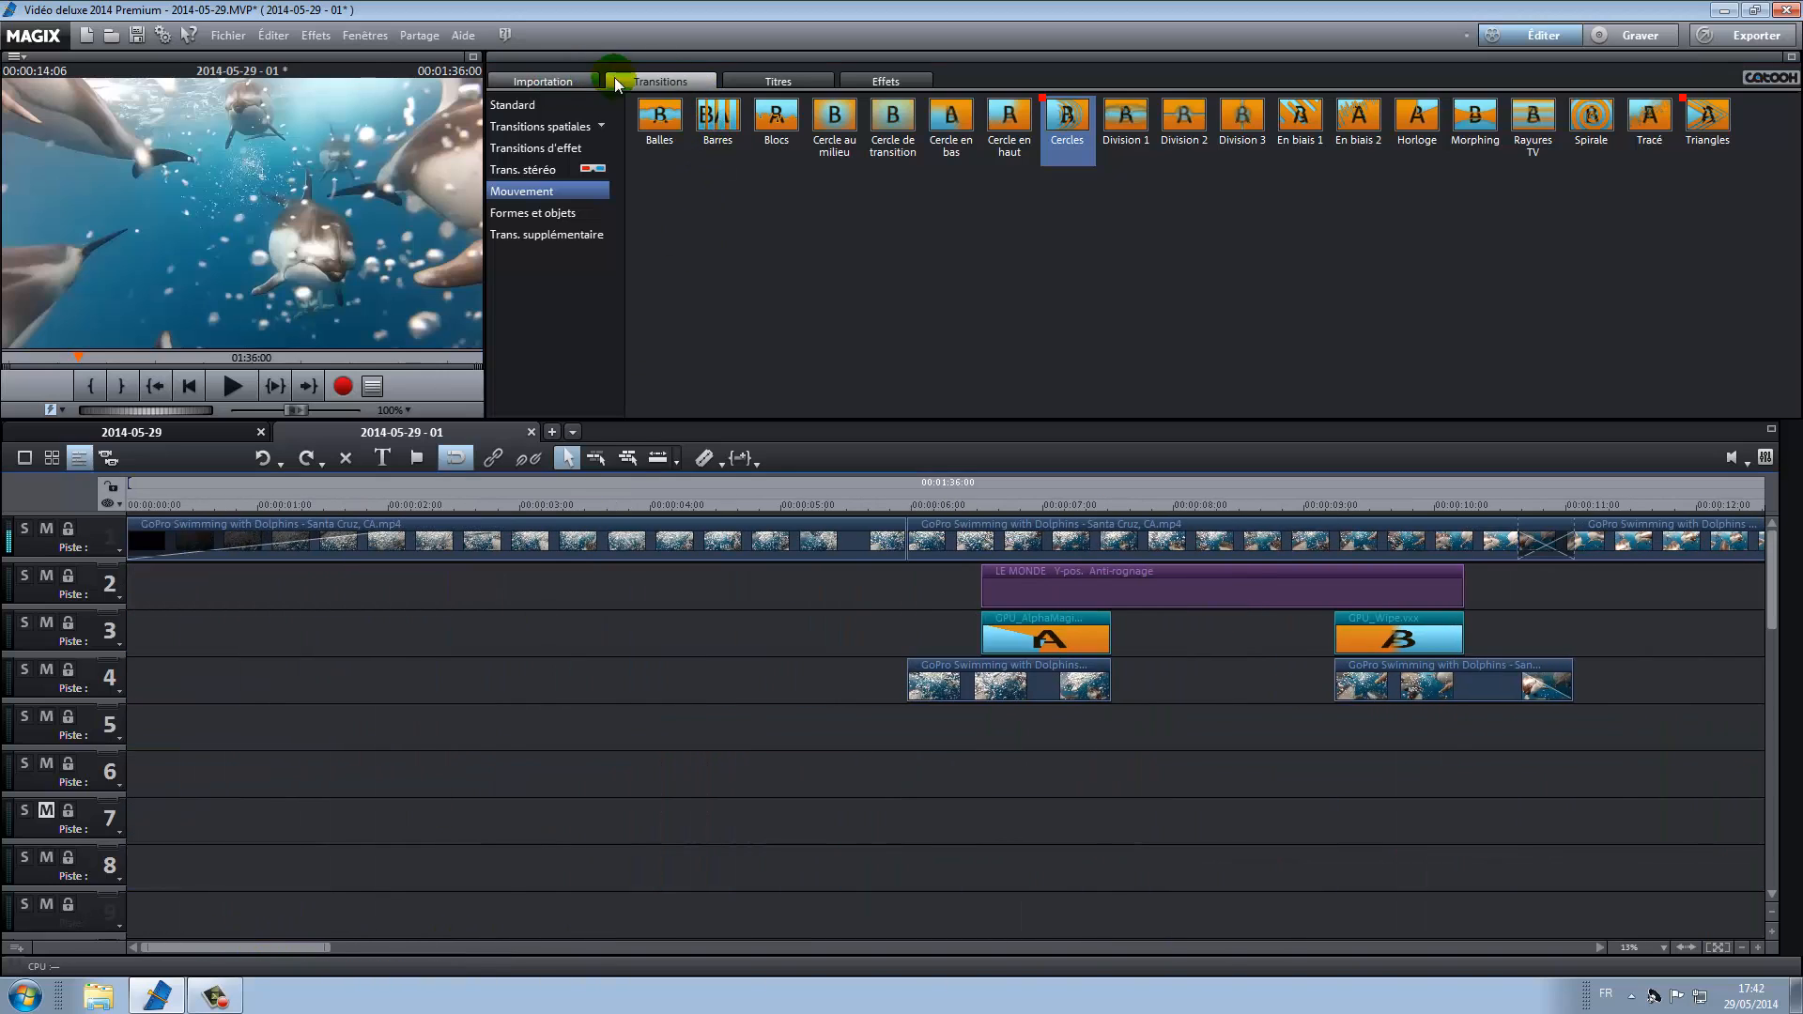
click(573, 113)
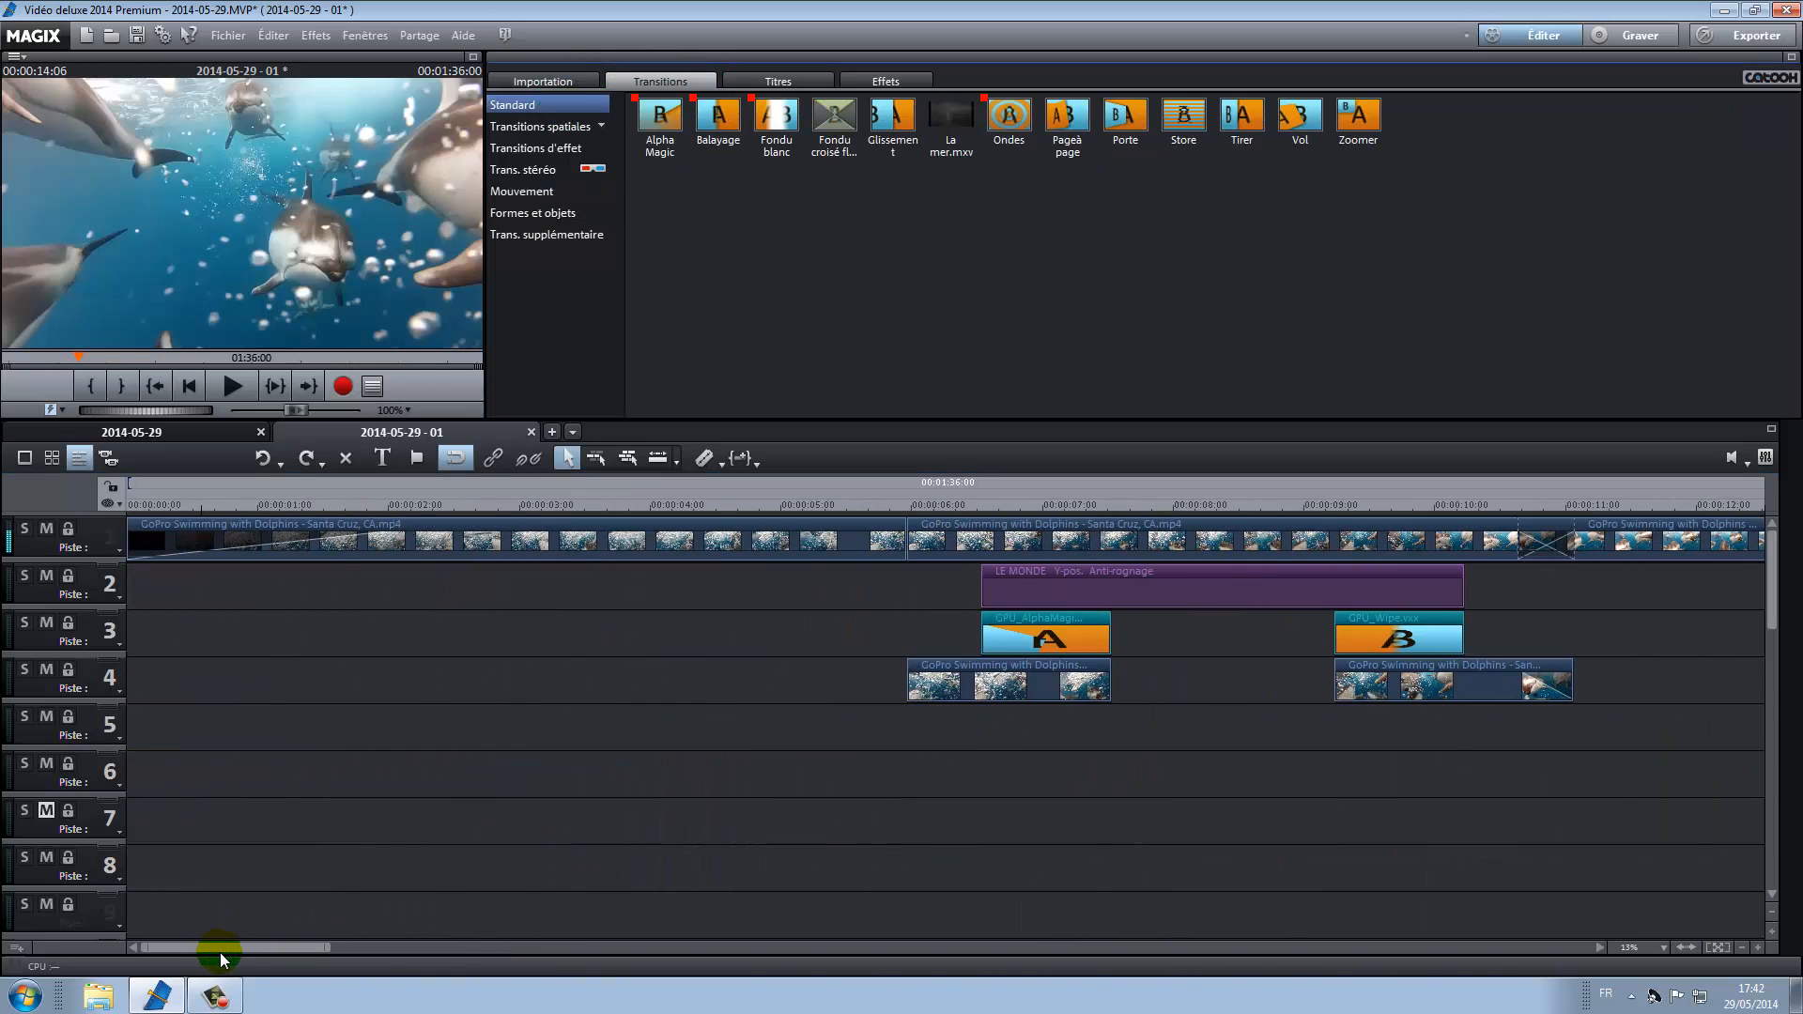
drag(220, 952, 261, 947)
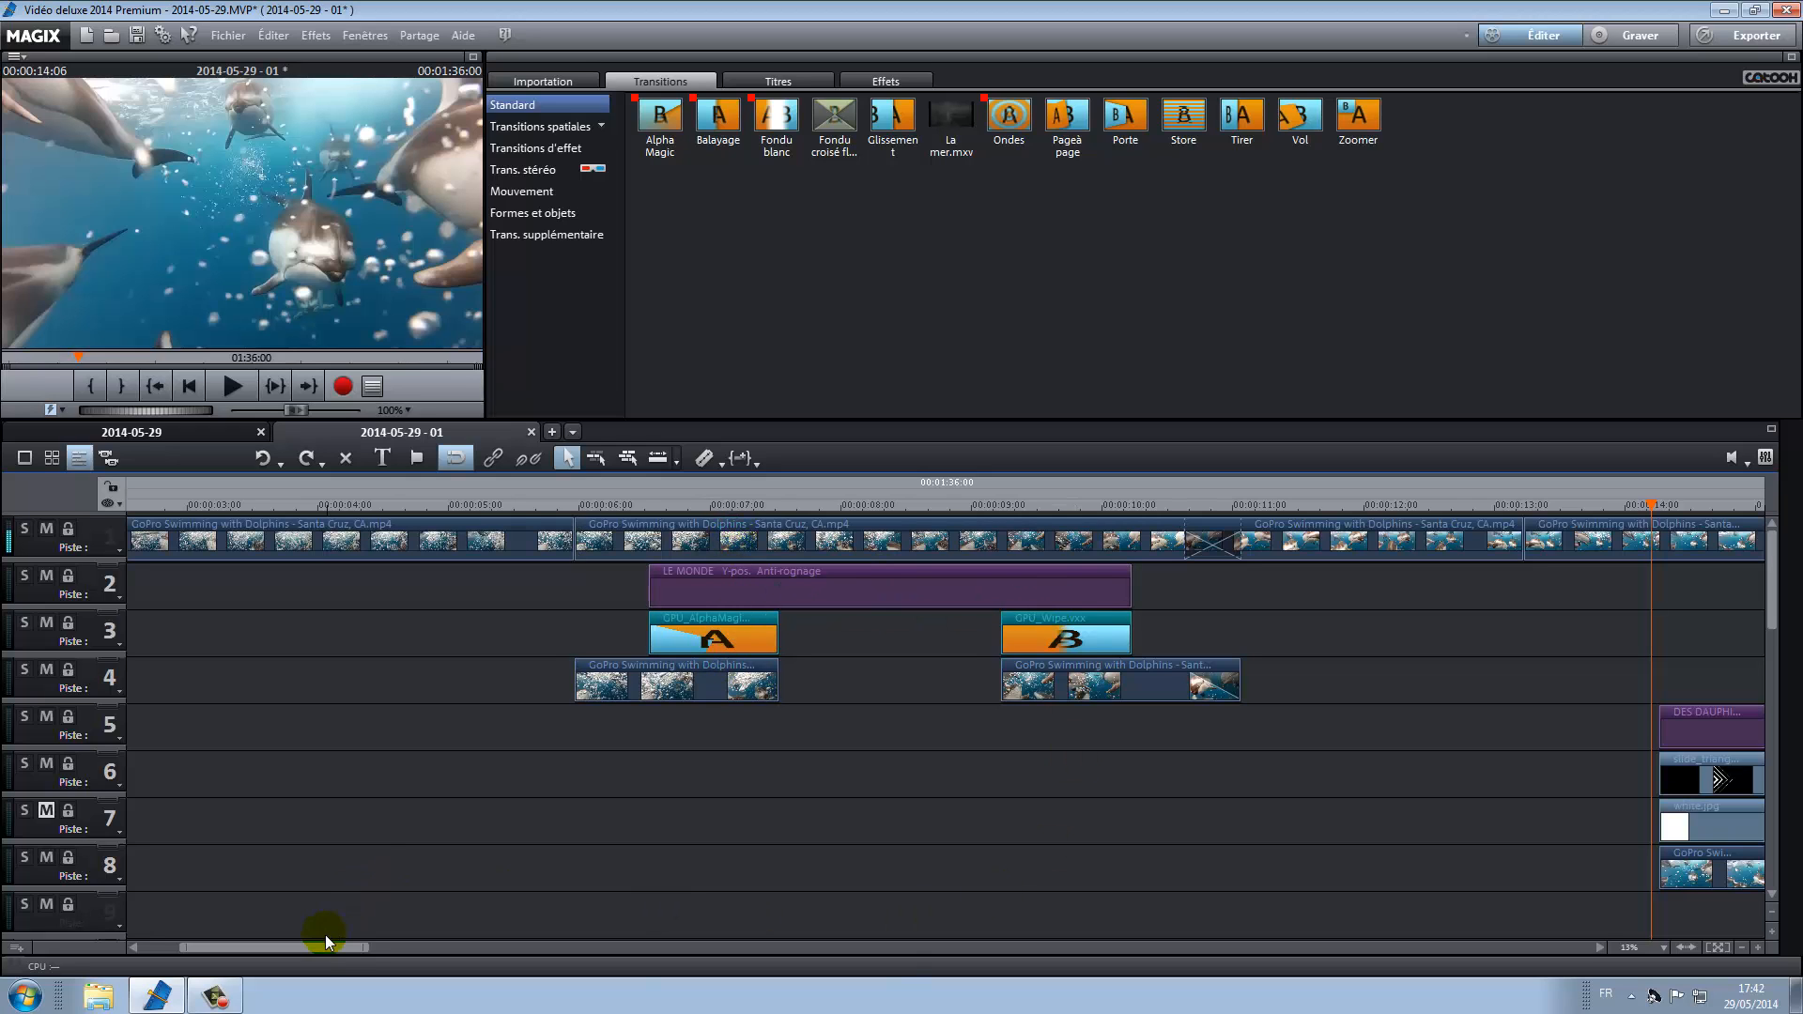
drag(326, 940, 528, 911)
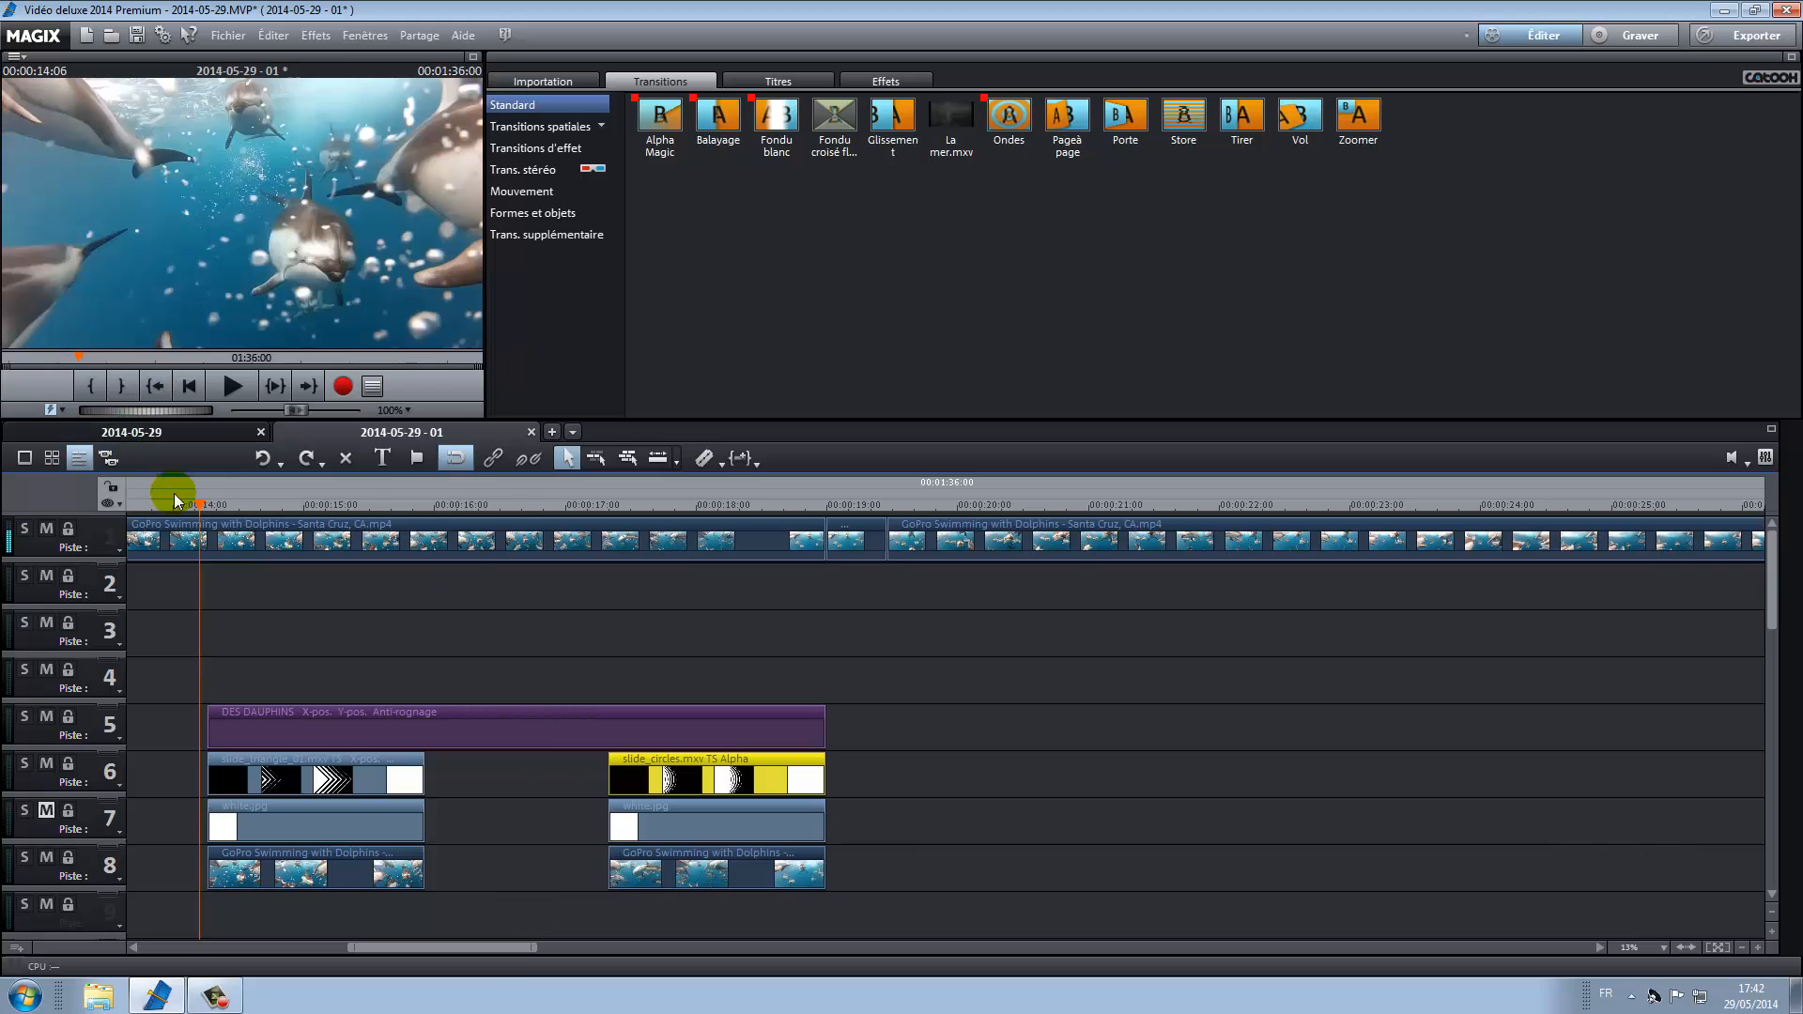
drag(200, 511, 951, 561)
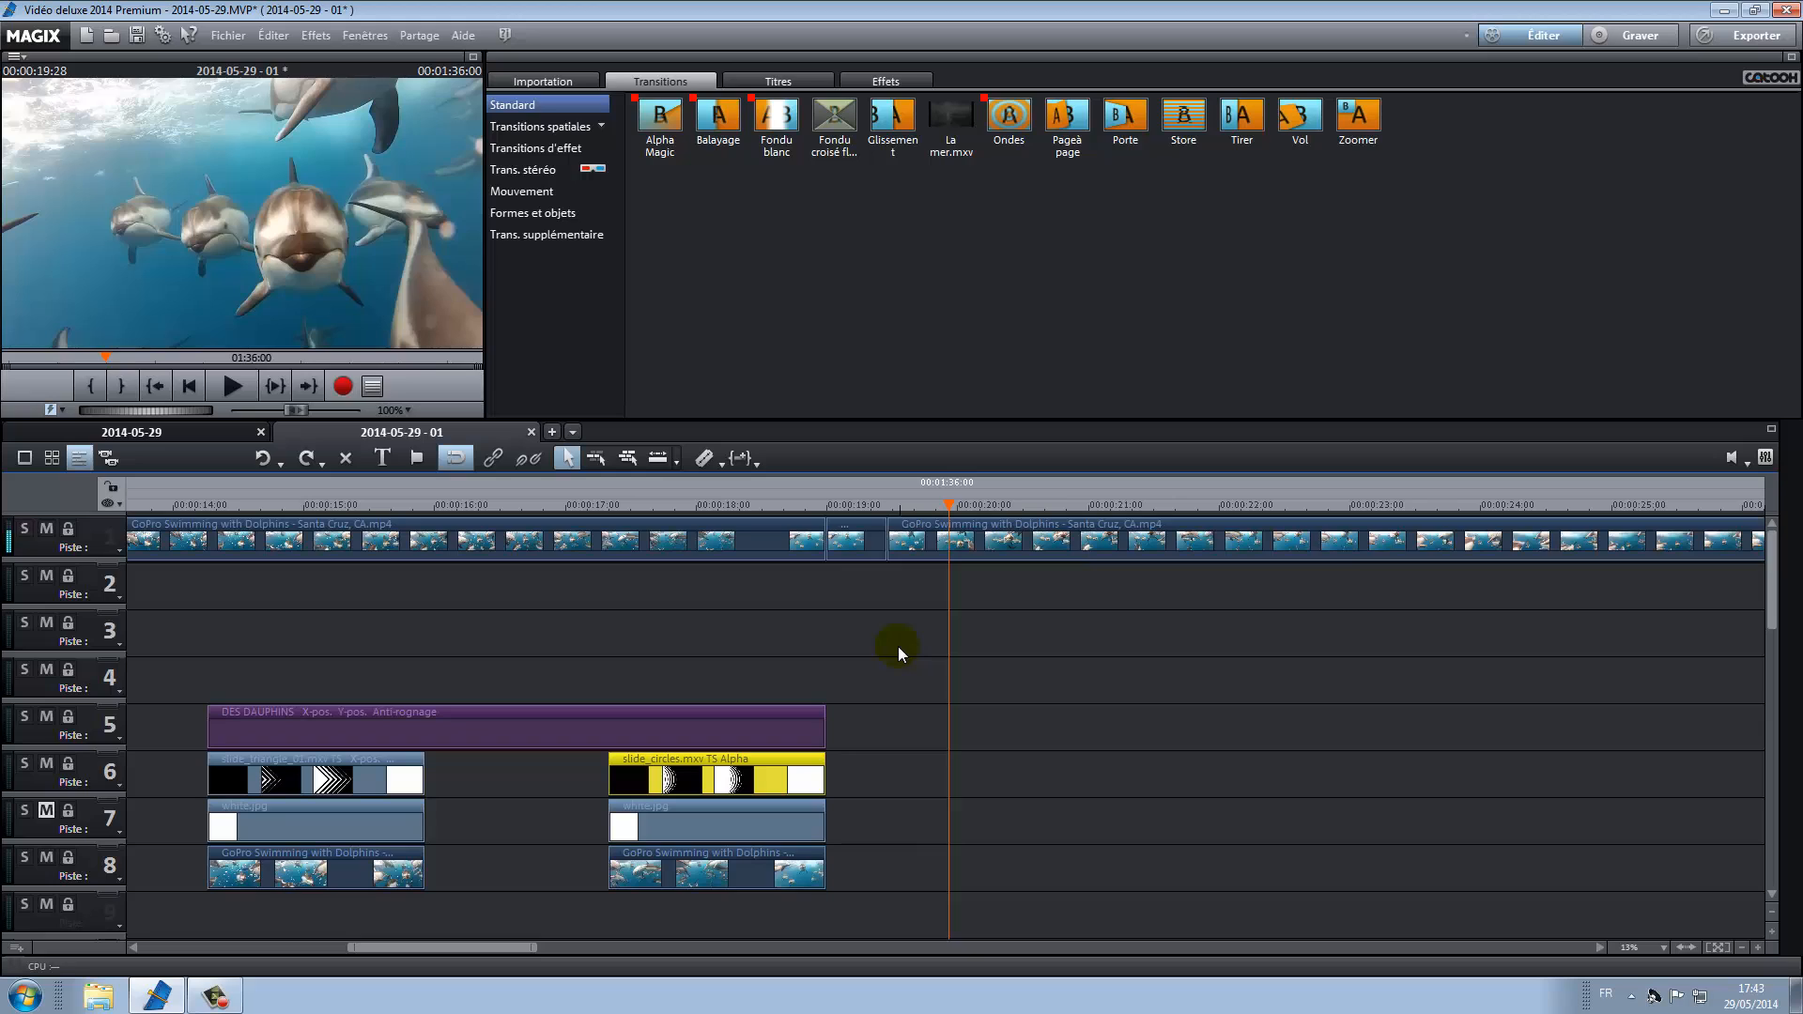
mouse_move(223, 1003)
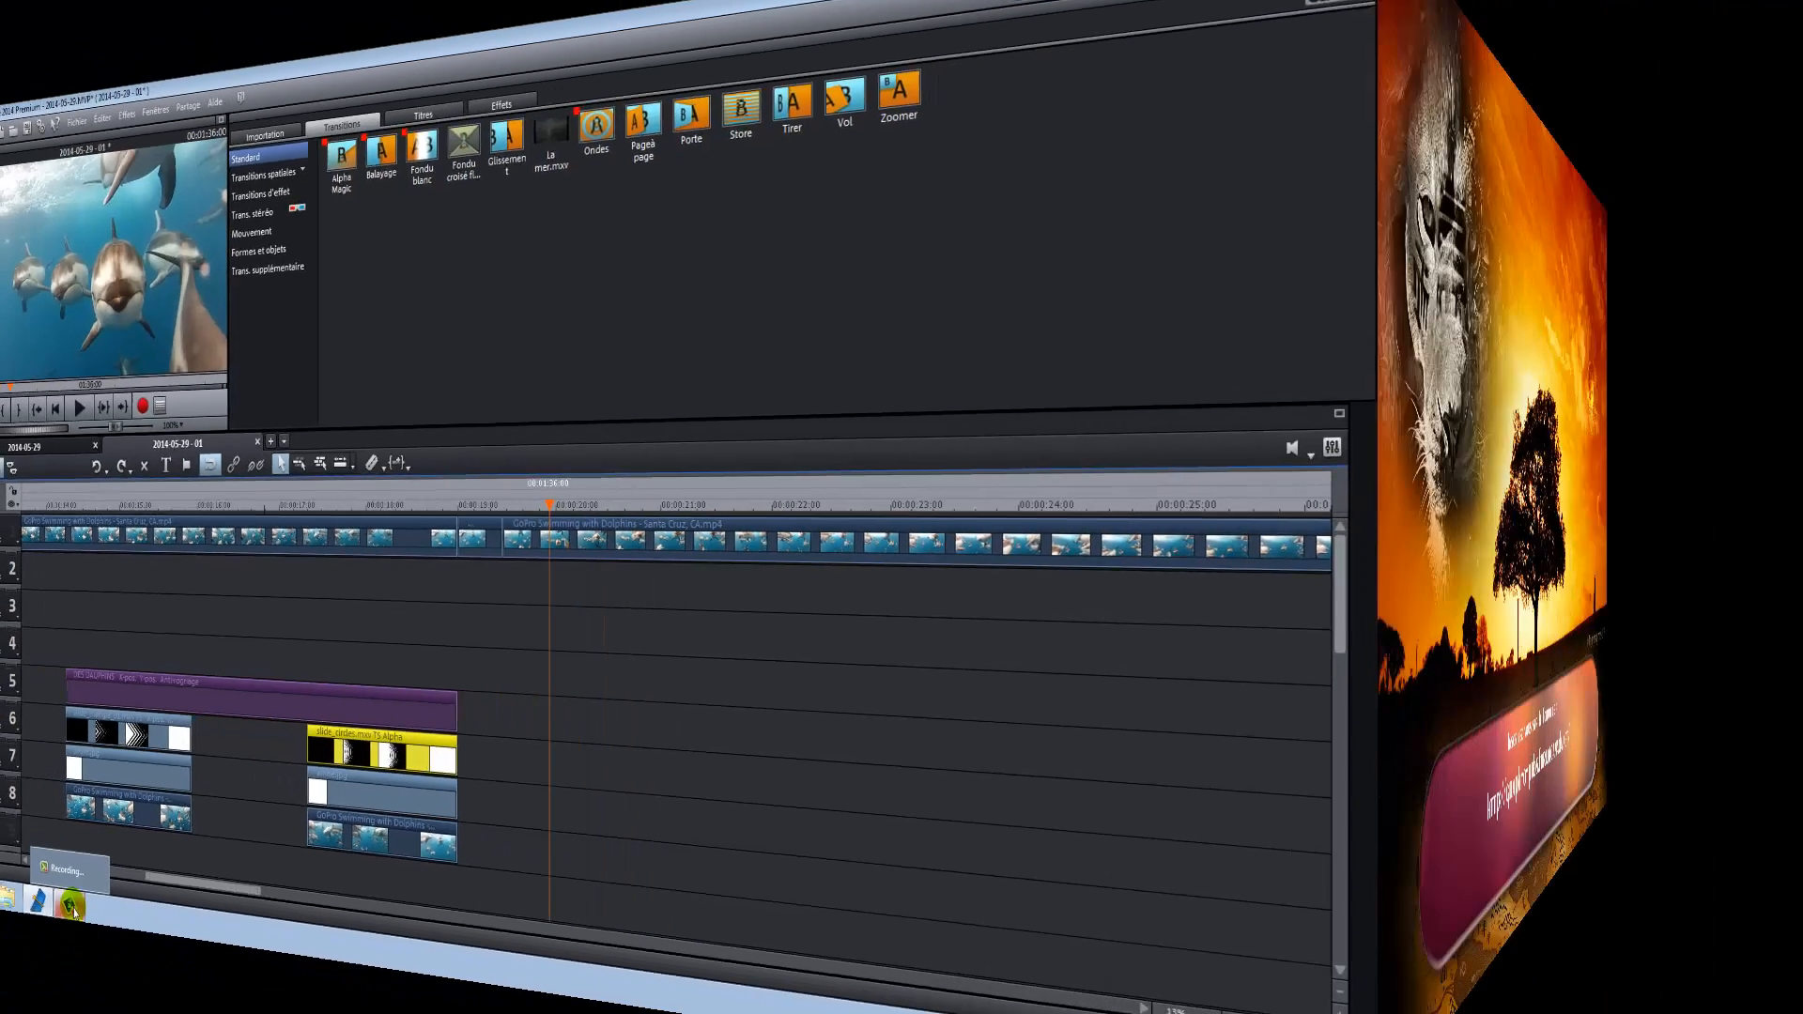